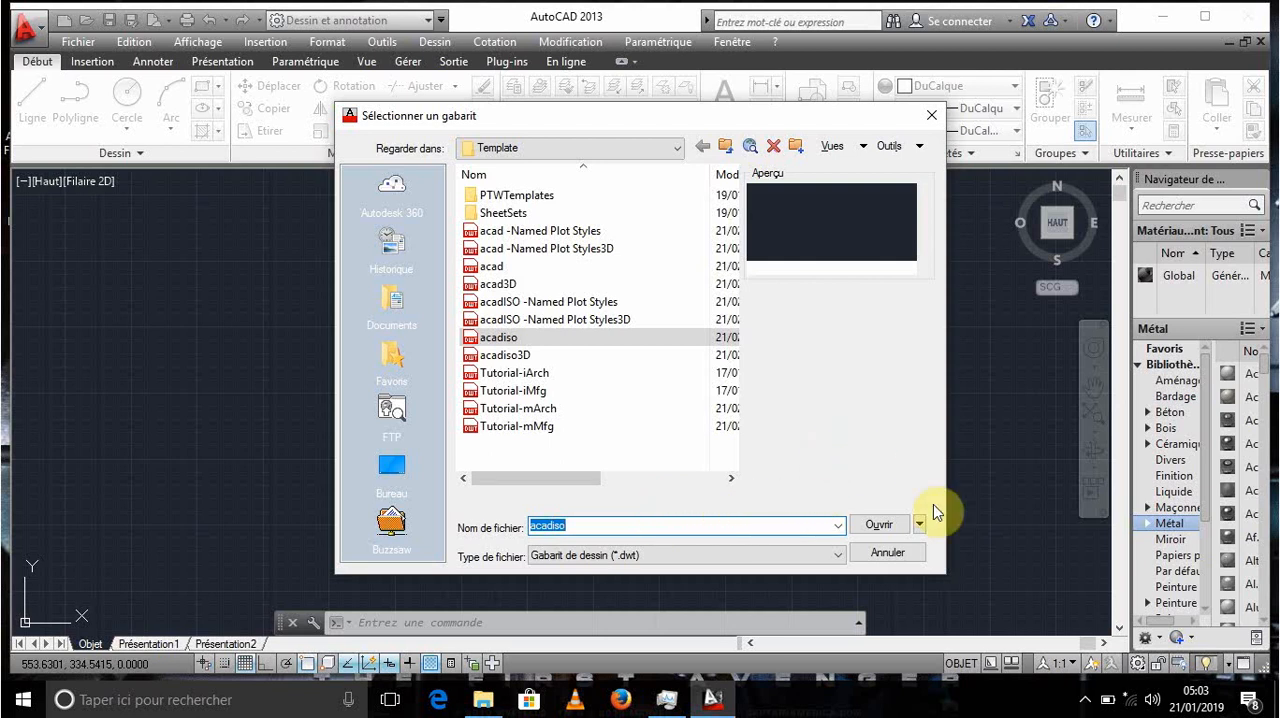
- Create a new drawing from the acadiso template and close the materials browser
{"action": "left_click", "coordinate": [879, 526]}
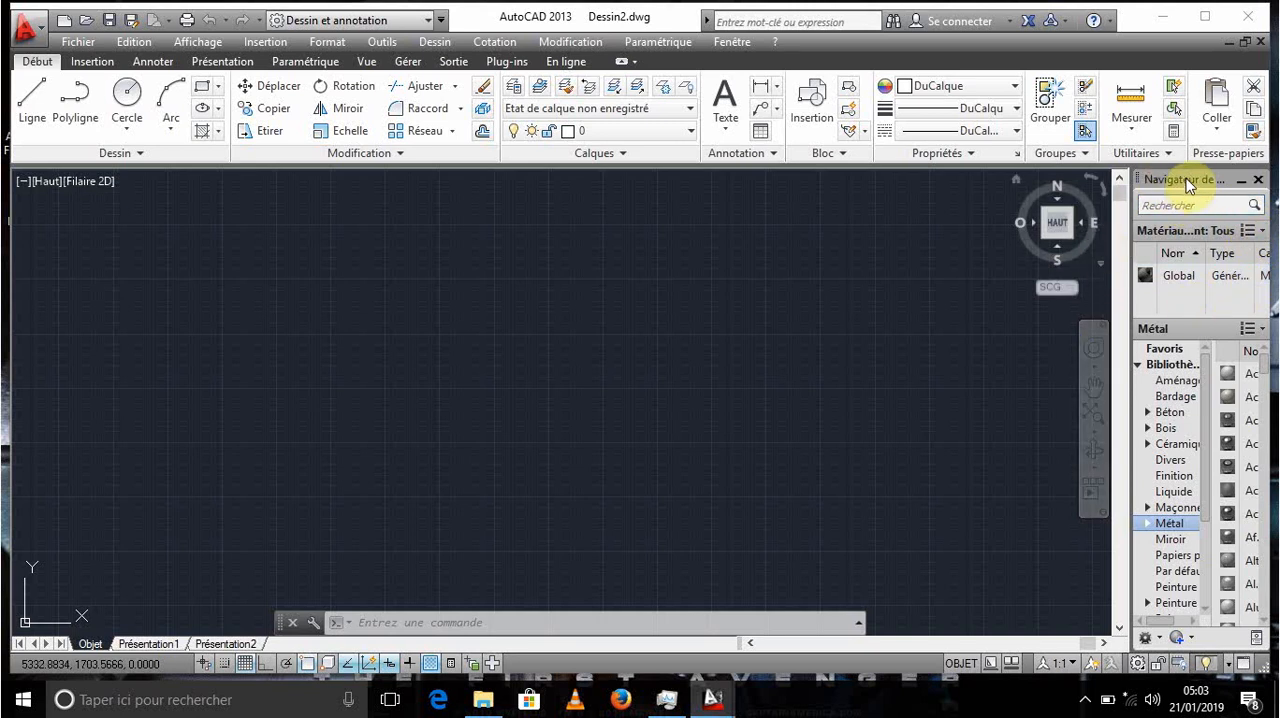
{"action": "left_click_drag", "start_coordinate": [1185, 185], "coordinate": [741, 204]}
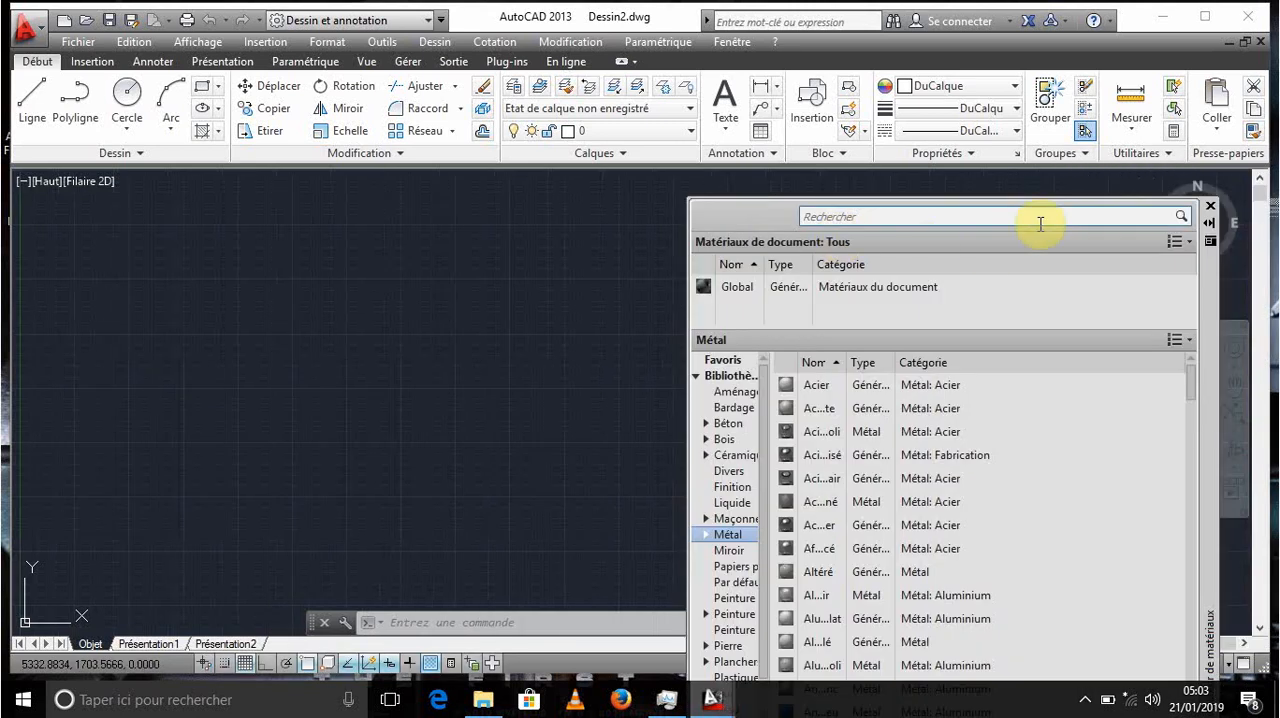
{"action": "left_click", "coordinate": [1218, 212]}
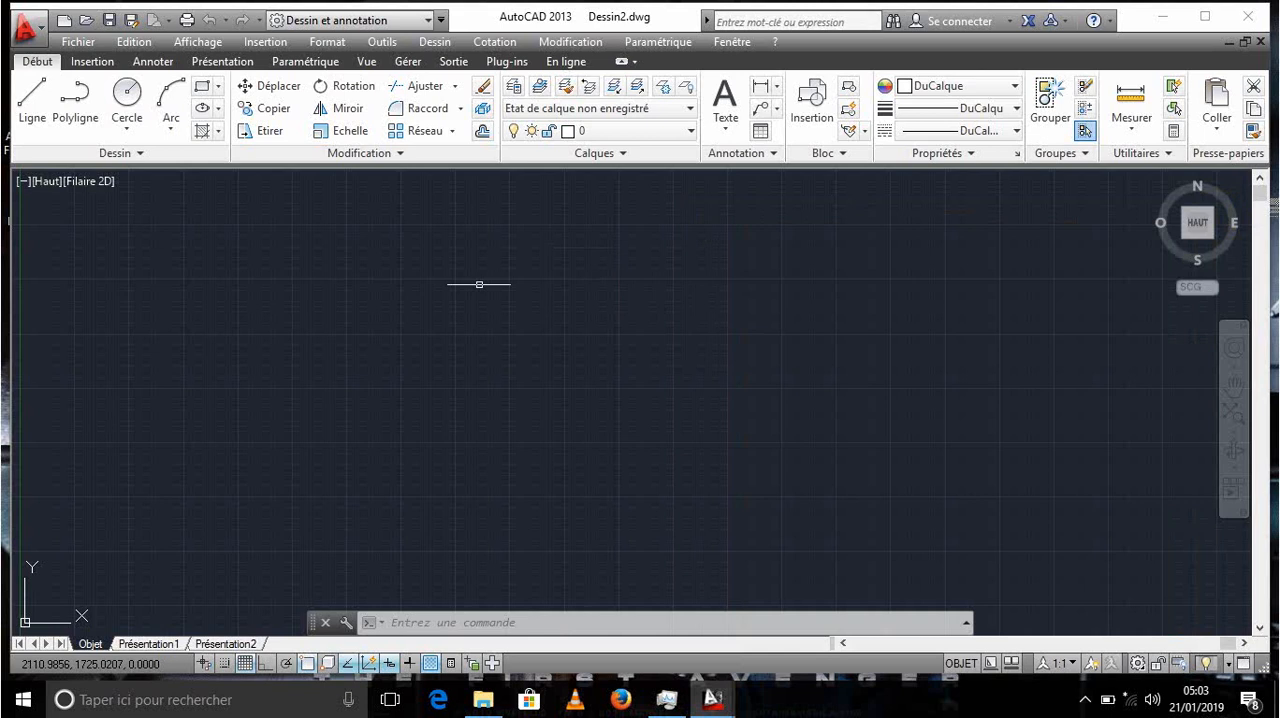
- Hide the classic menu bar above the ribbon
{"action": "left_click", "coordinate": [441, 20]}
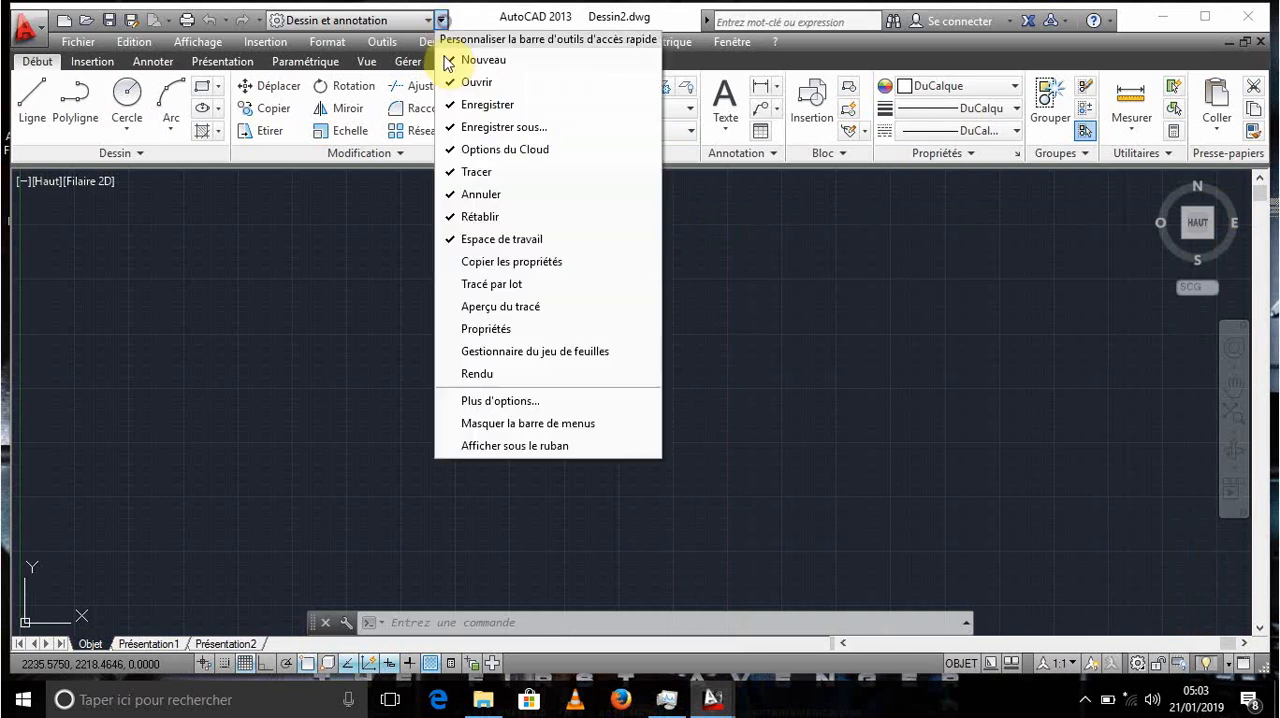
{"action": "left_click", "coordinate": [510, 423]}
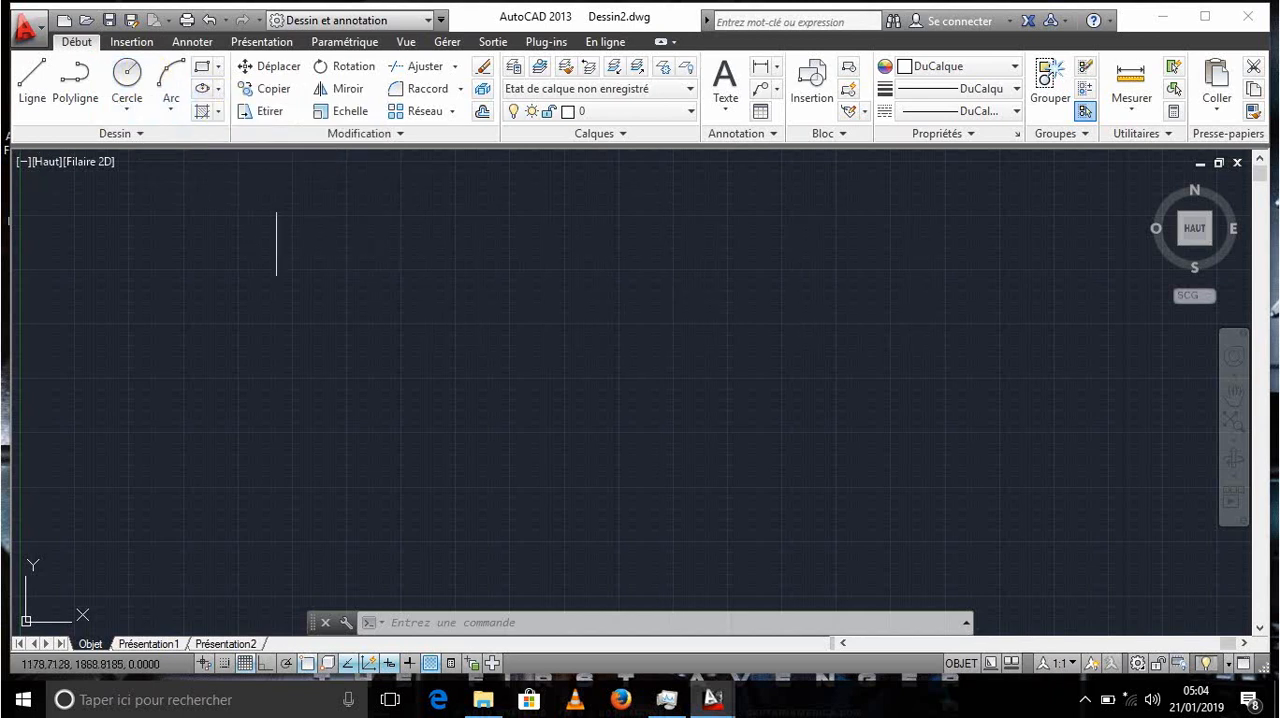
{"action": "scroll", "coordinate": [351, 310], "scroll_direction": "down", "scroll_amount": 4}
{"action": "middle_click_drag", "start_coordinate": [337, 356], "coordinate": [386, 388]}
{"action": "scroll", "coordinate": [341, 281], "scroll_direction": "up", "scroll_amount": 2}
{"action": "scroll", "coordinate": [335, 283], "scroll_direction": "down", "scroll_amount": 2}
{"action": "scroll", "coordinate": [386, 388], "scroll_direction": "down", "scroll_amount": 3}
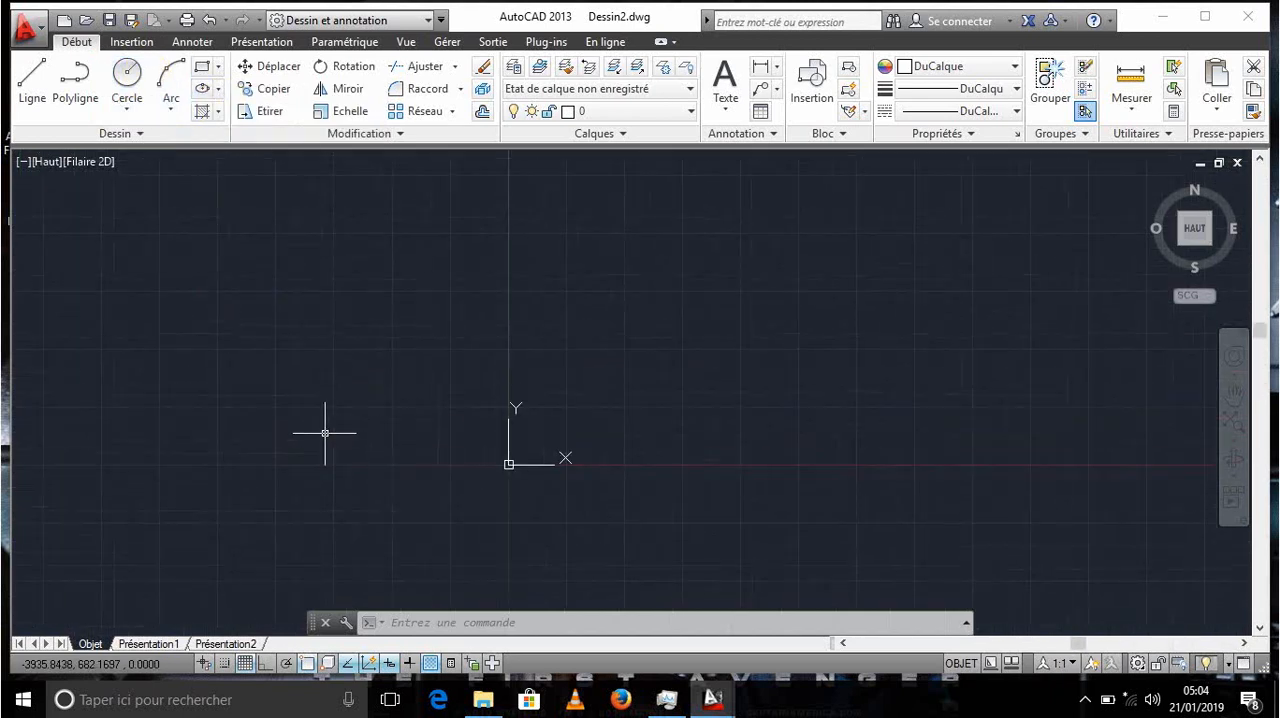
{"action": "middle_click_drag", "start_coordinate": [323, 434], "coordinate": [359, 358]}
{"action": "middle_click_drag", "start_coordinate": [512, 406], "coordinate": [98, 441]}
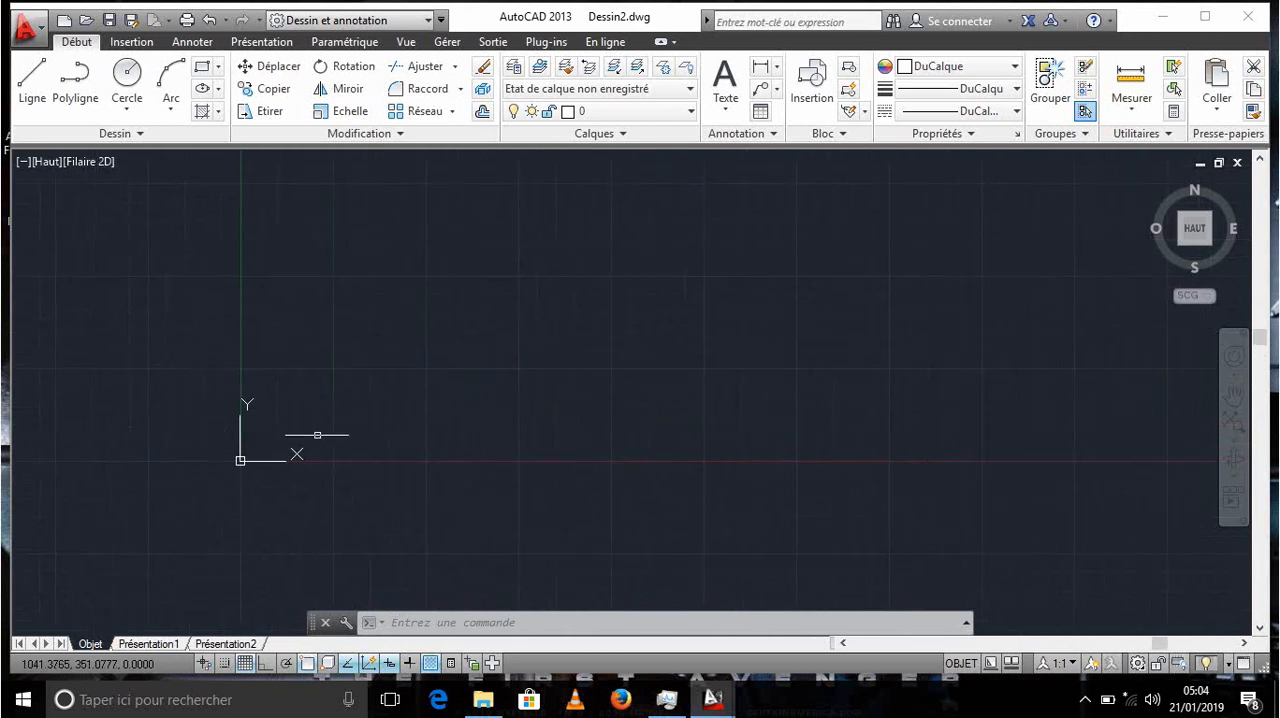
{"action": "middle_click_drag", "start_coordinate": [398, 428], "coordinate": [336, 467]}
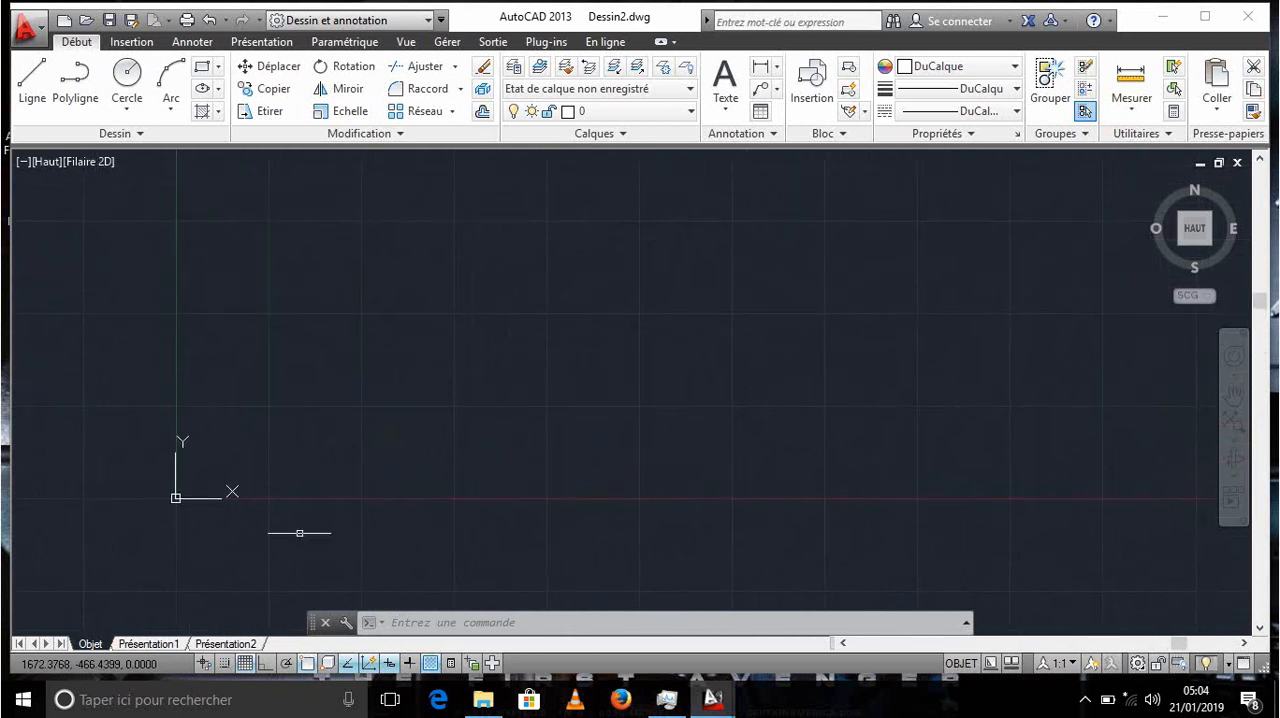
{"action": "right_click", "coordinate": [207, 663]}
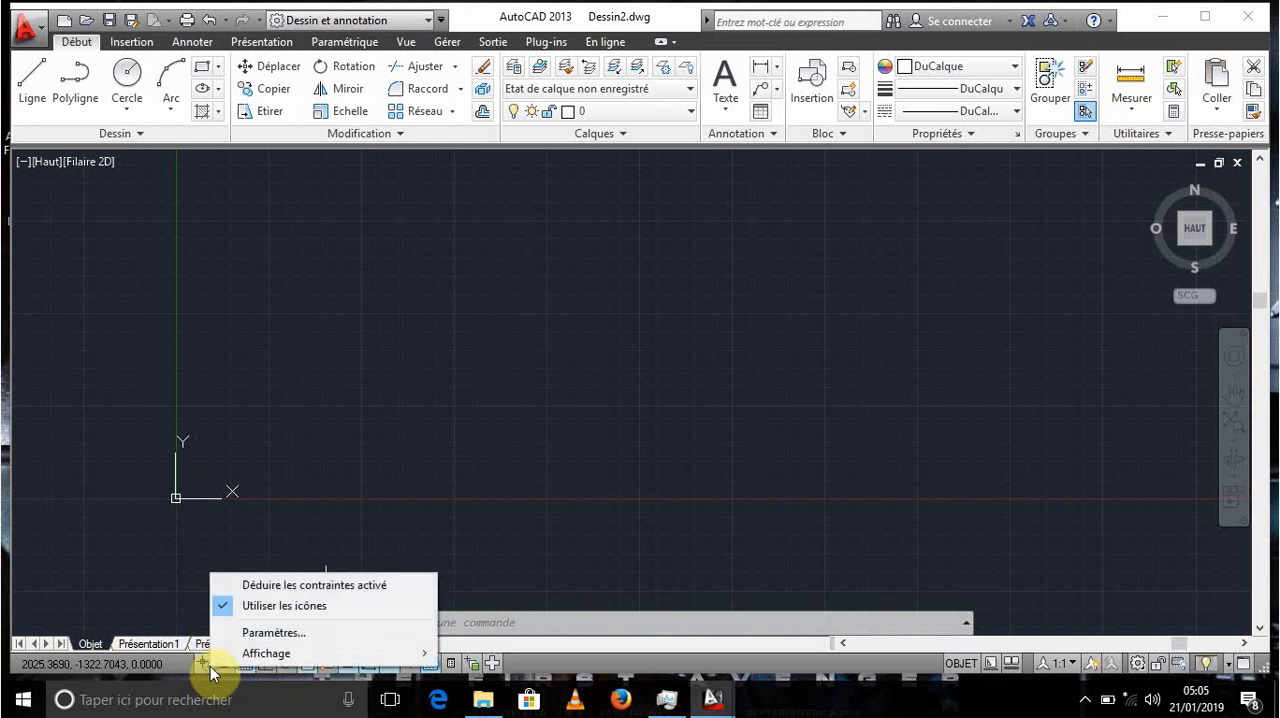
{"action": "left_click", "coordinate": [190, 572]}
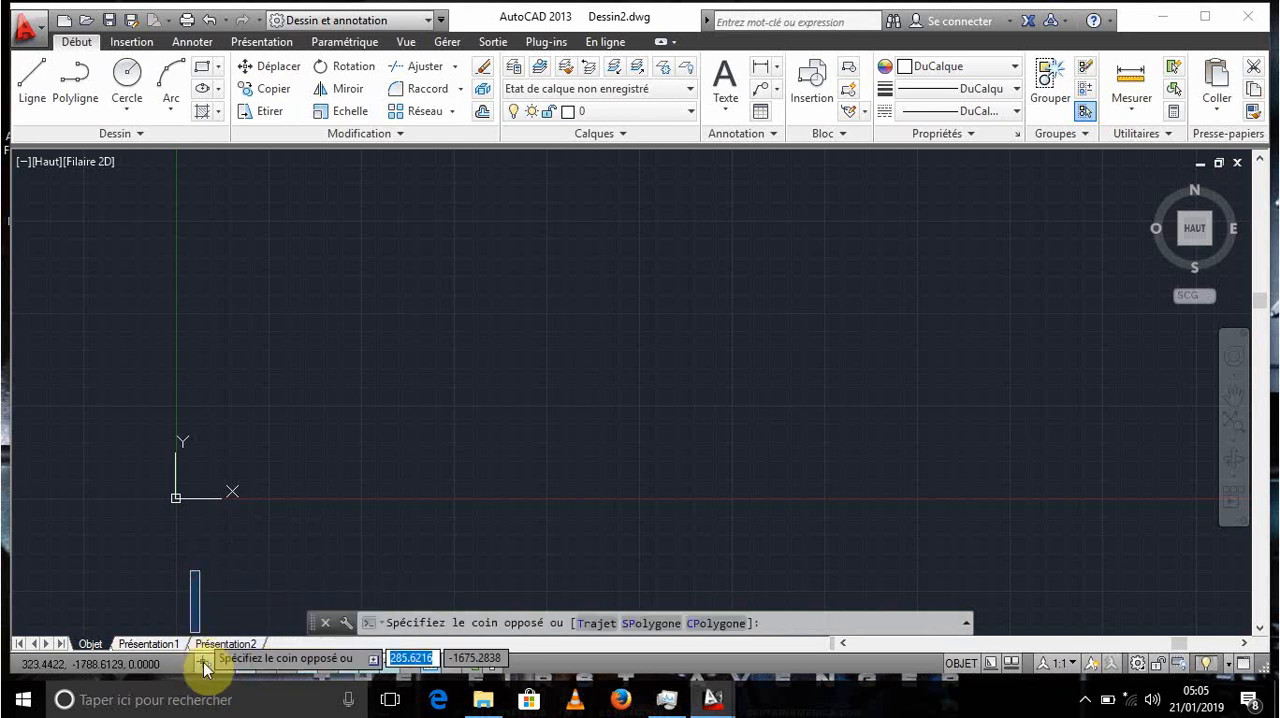
{"action": "left_click", "coordinate": [270, 560]}
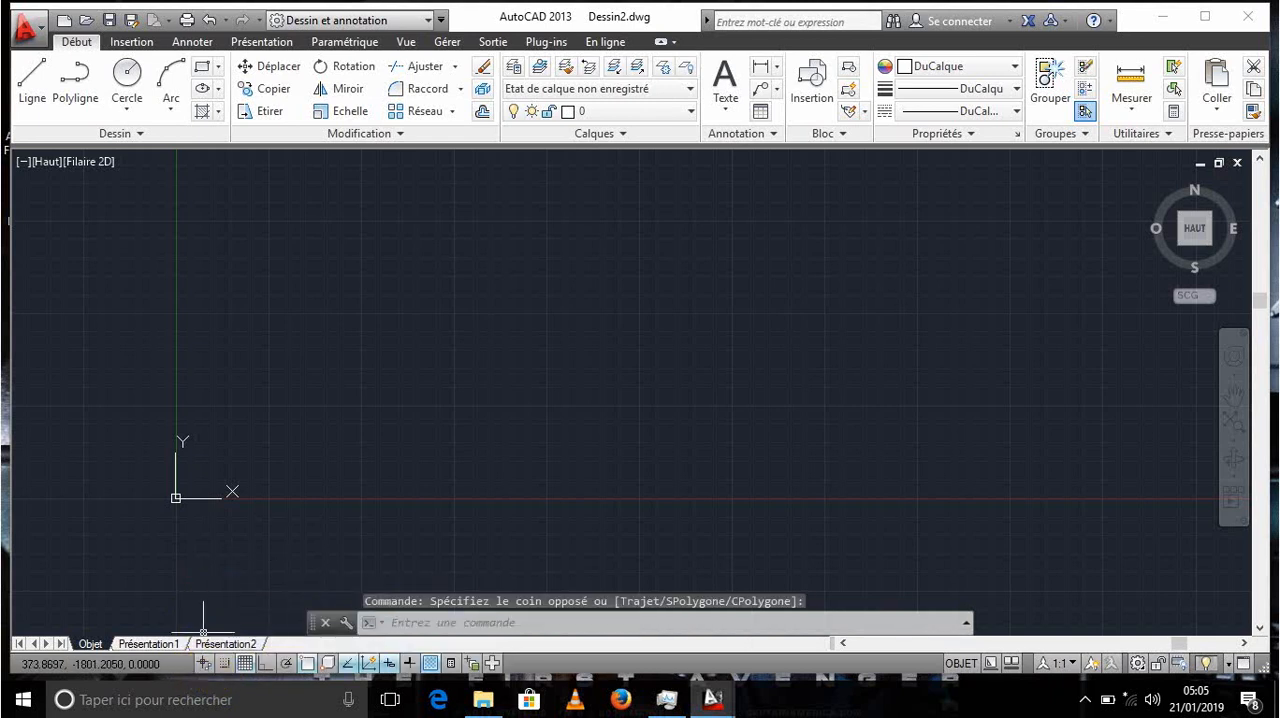
- Turn on Ortho mode, preview a vertical line with it, and cancel the line
{"action": "left_click", "coordinate": [265, 663]}
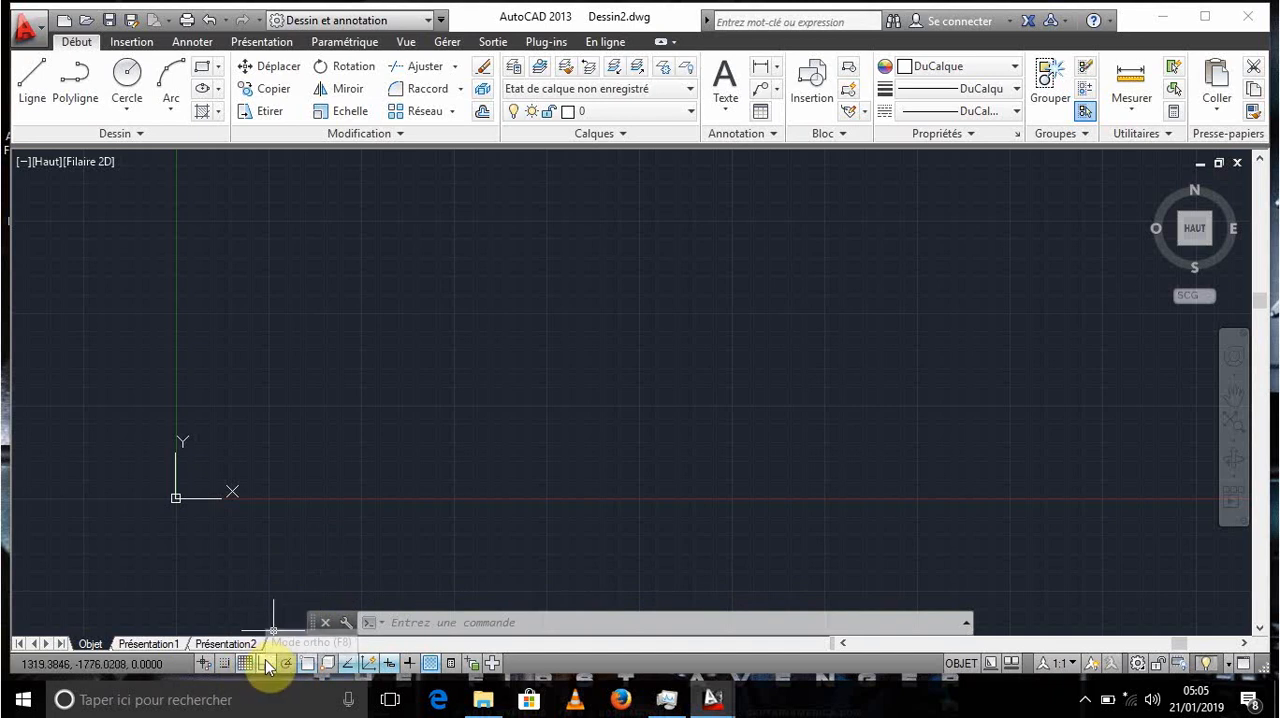
{"action": "left_click", "coordinate": [33, 76]}
{"action": "left_click", "coordinate": [327, 338]}
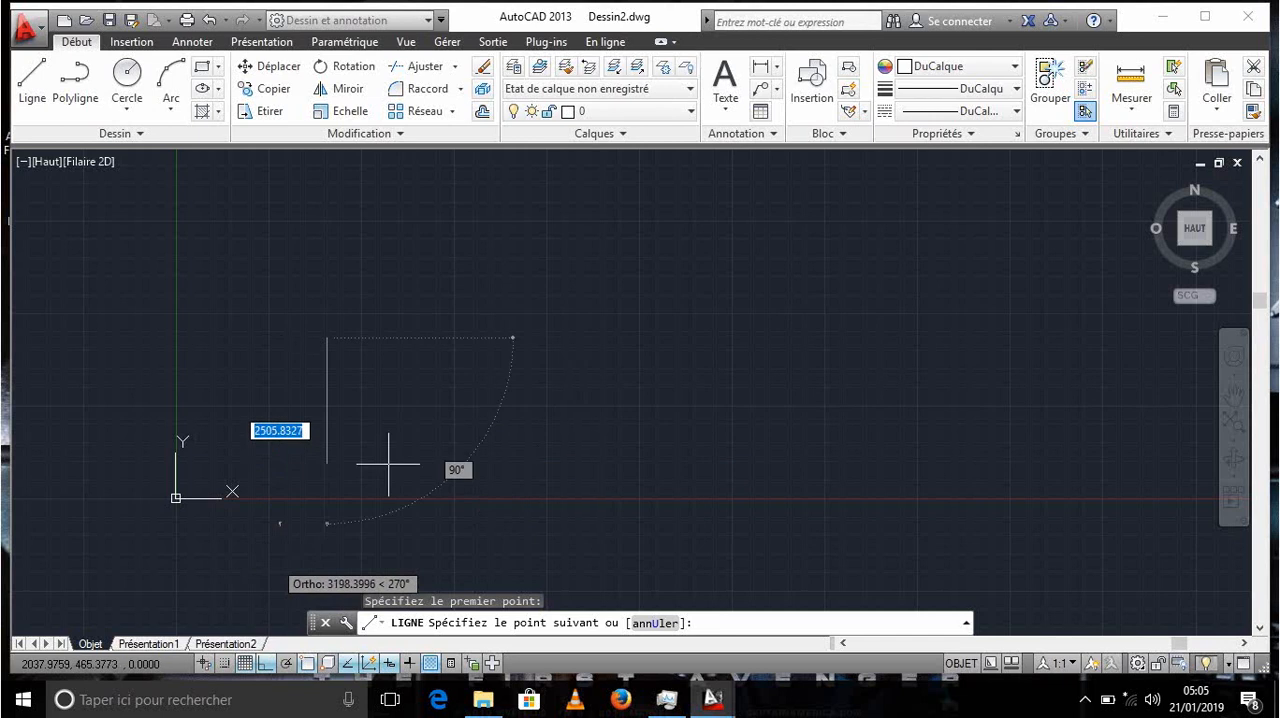
{"action": "key", "text": "Escape"}
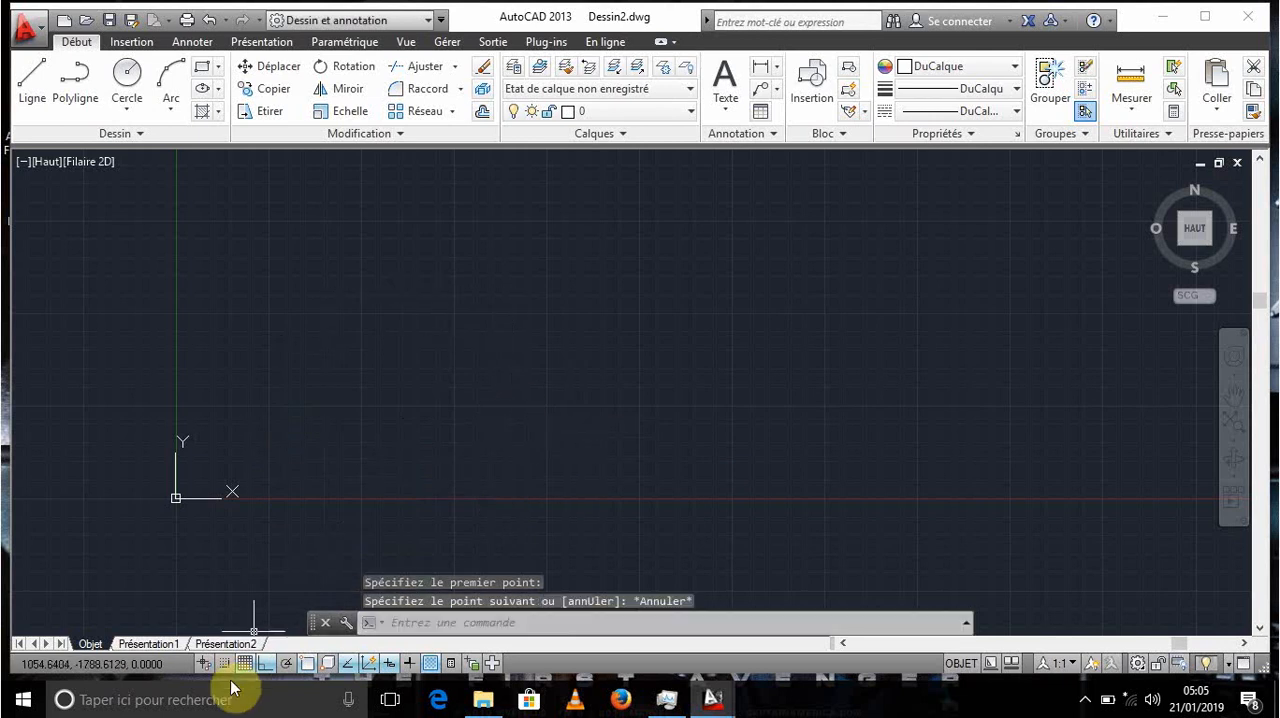
- Review the available polar tracking angles and object snap modes without changing any of them
{"action": "right_click", "coordinate": [287, 666]}
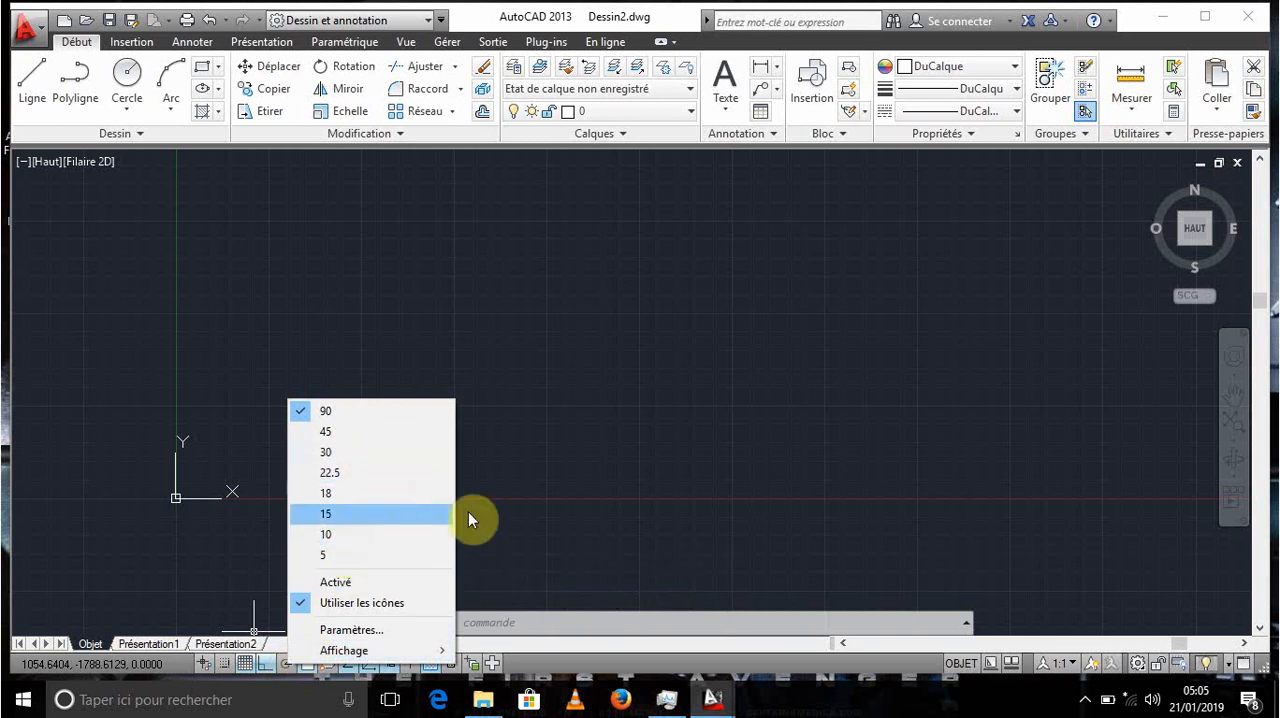
{"action": "left_click", "coordinate": [503, 509]}
{"action": "left_click", "coordinate": [374, 535]}
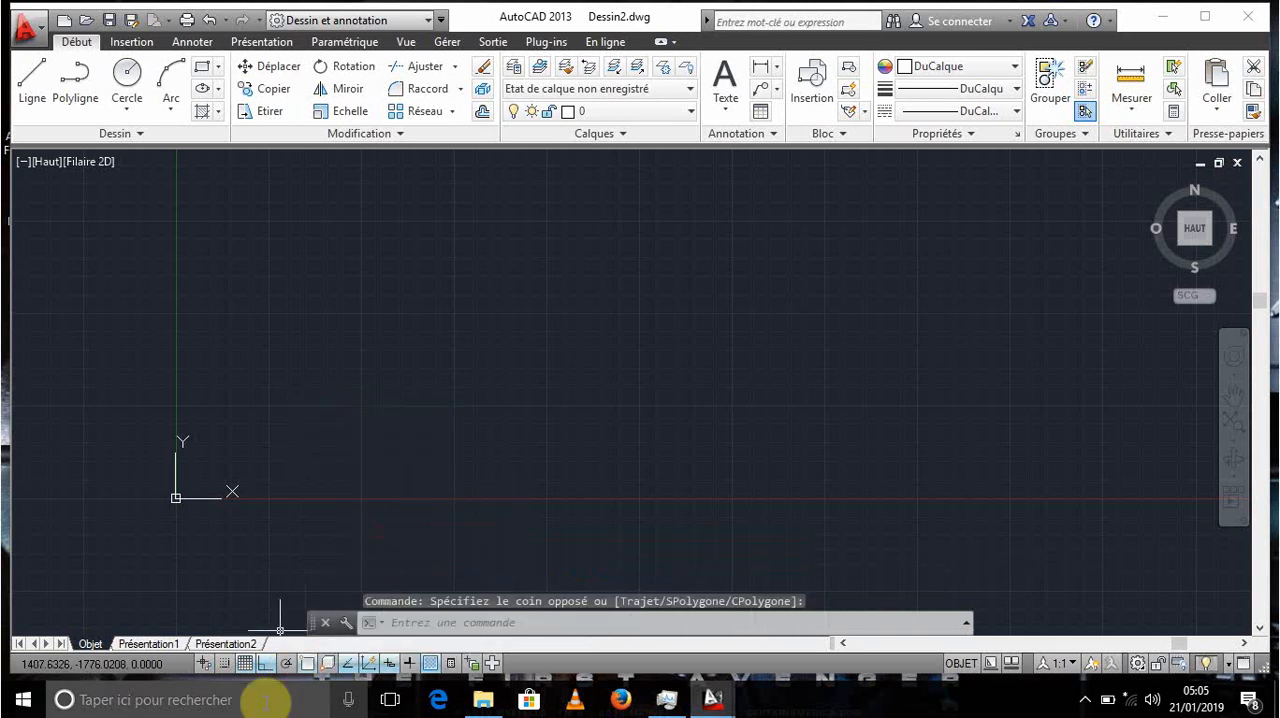
{"action": "right_click", "coordinate": [306, 665]}
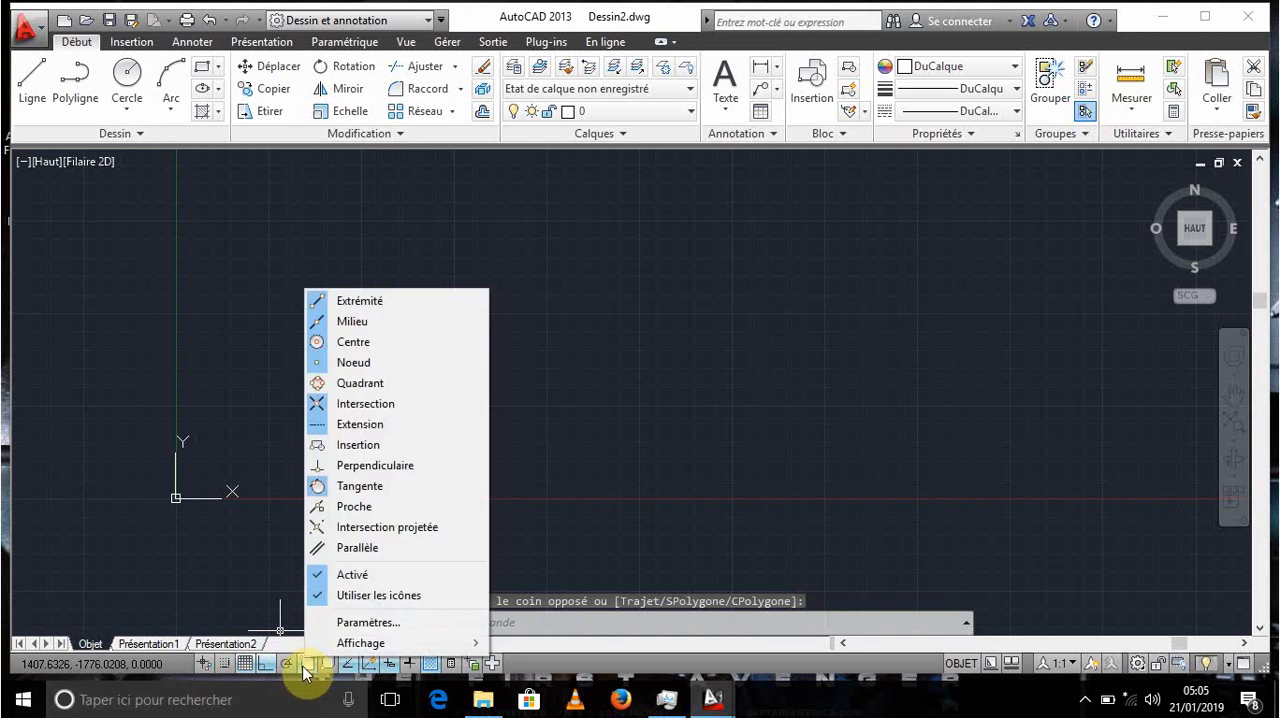
{"action": "left_click", "coordinate": [263, 553]}
{"action": "left_click", "coordinate": [316, 566]}
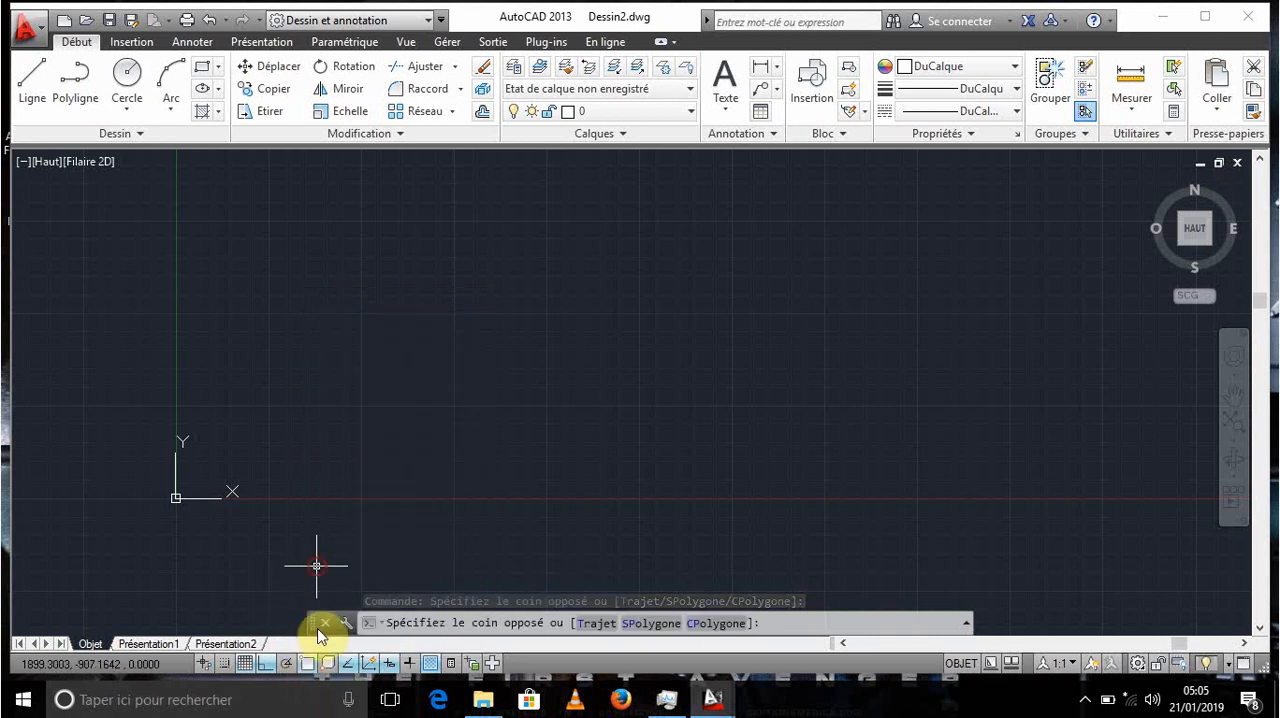
{"action": "right_click", "coordinate": [309, 664]}
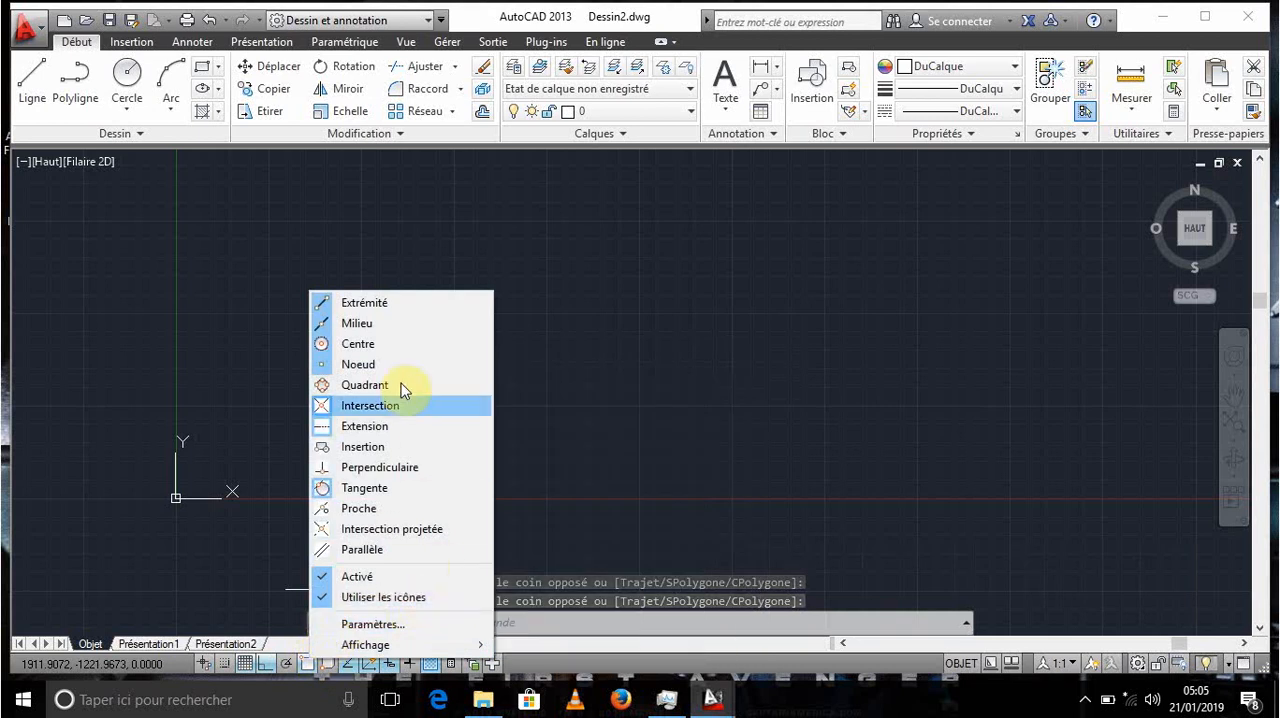
{"action": "left_click", "coordinate": [249, 444]}
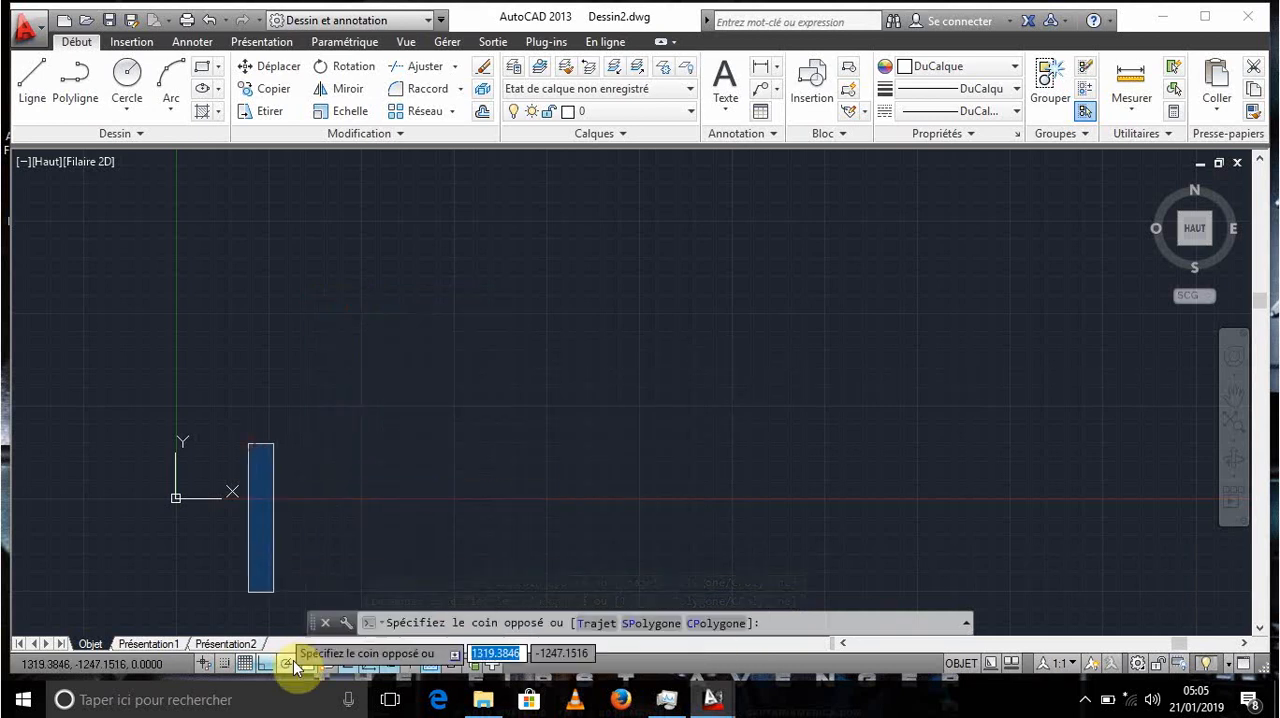
{"action": "key", "text": "Escape"}
- Try switching the Intersection projetée object snap on and back off
{"action": "right_click", "coordinate": [309, 664]}
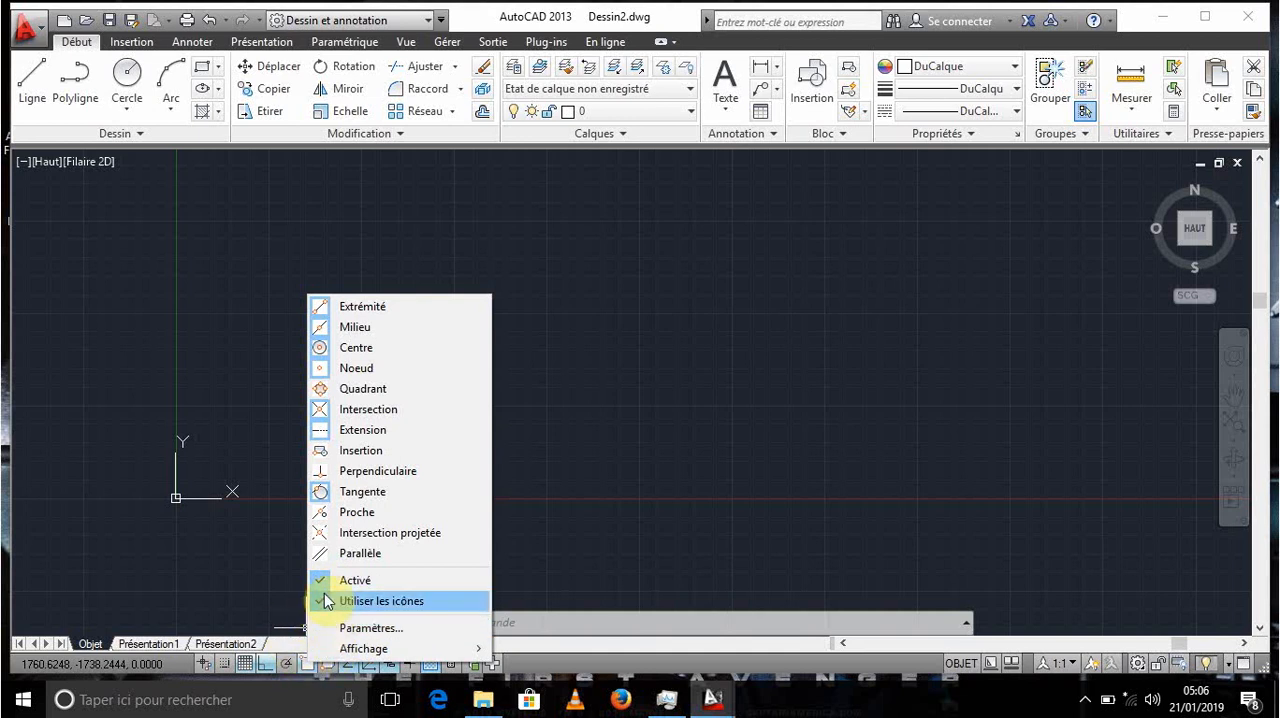
{"action": "left_click", "coordinate": [322, 532]}
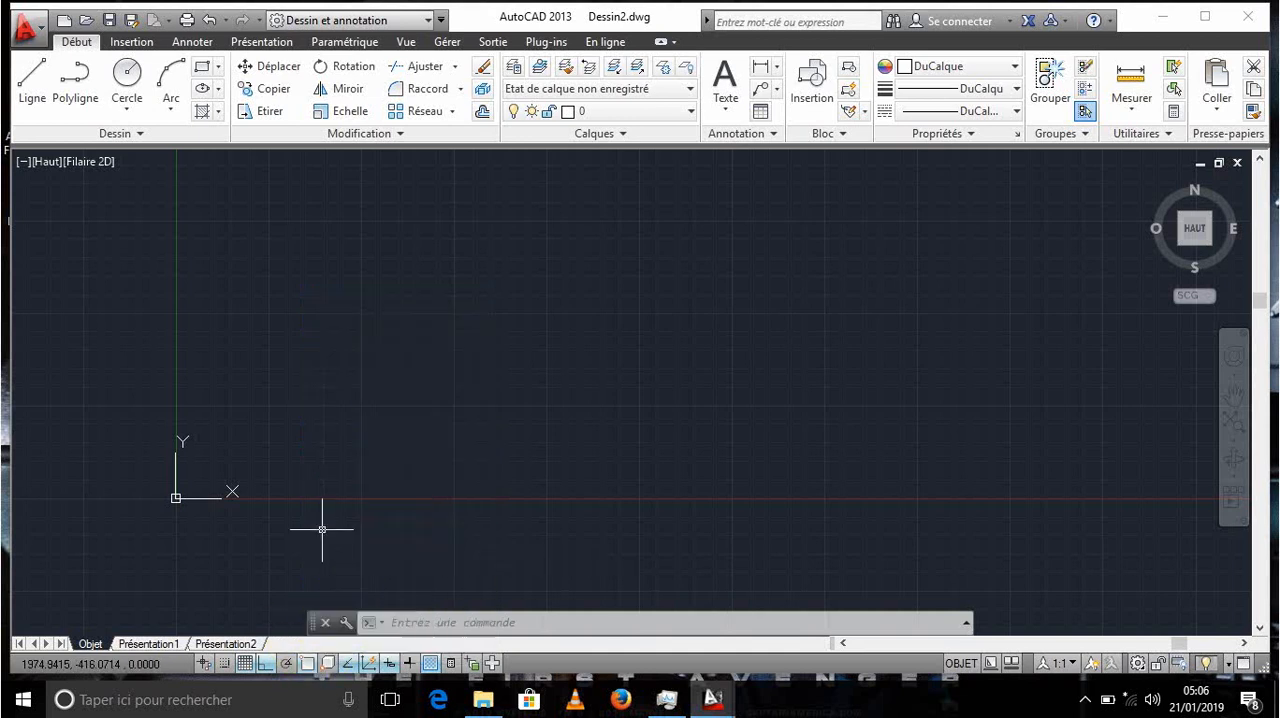
{"action": "right_click", "coordinate": [303, 667]}
{"action": "left_click", "coordinate": [323, 530]}
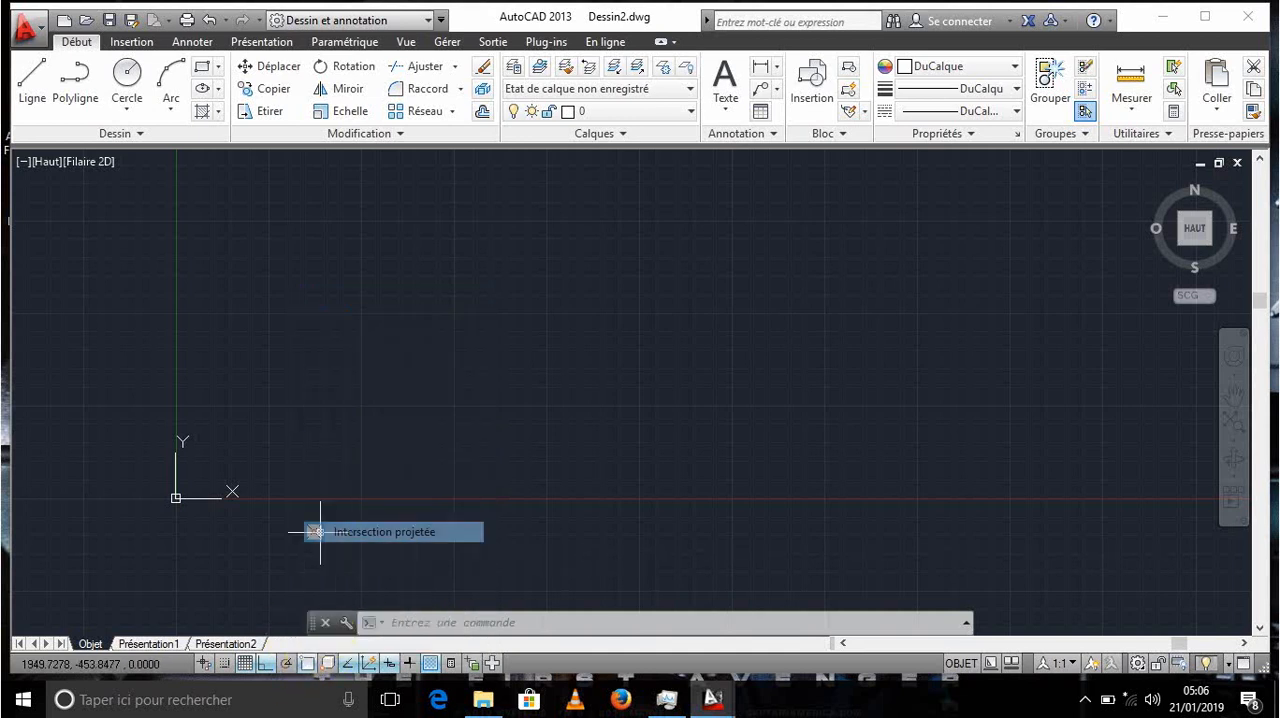
{"action": "right_click", "coordinate": [309, 662]}
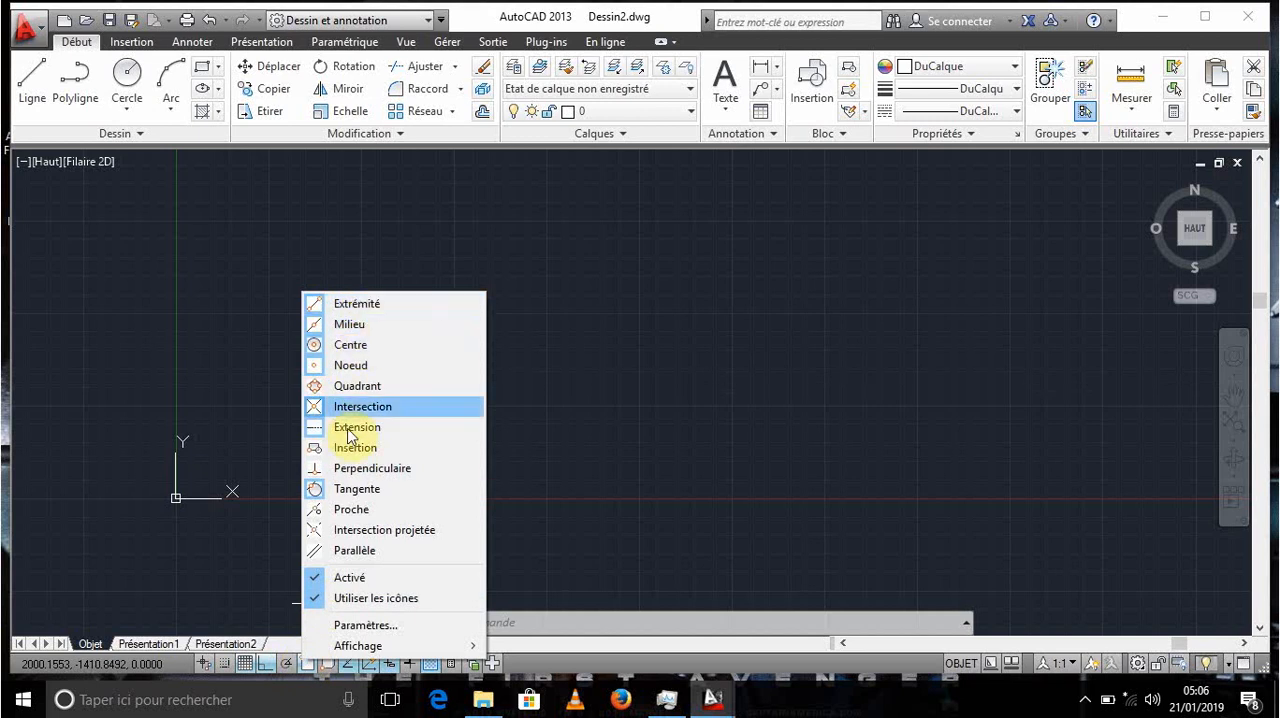
{"action": "left_click", "coordinate": [335, 580]}
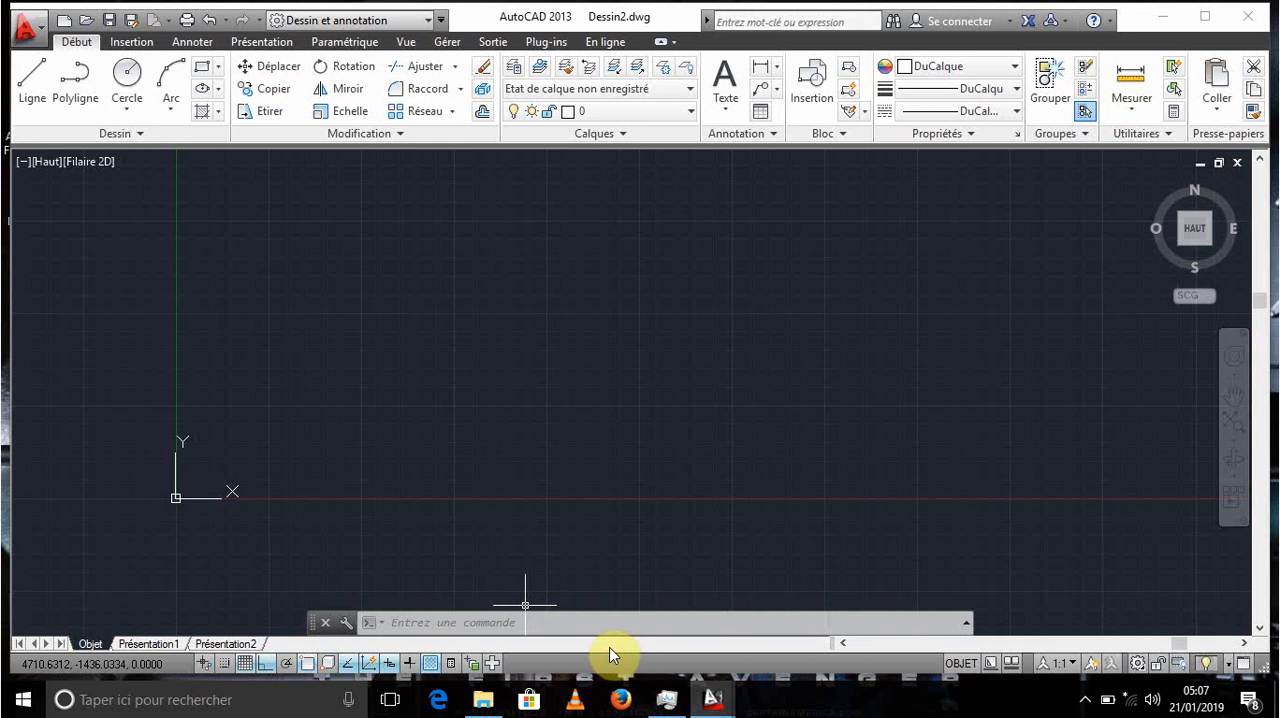
- Examine the paper space of Présentation1 and model space inside its viewport, and return to the model view
{"action": "left_click", "coordinate": [968, 667]}
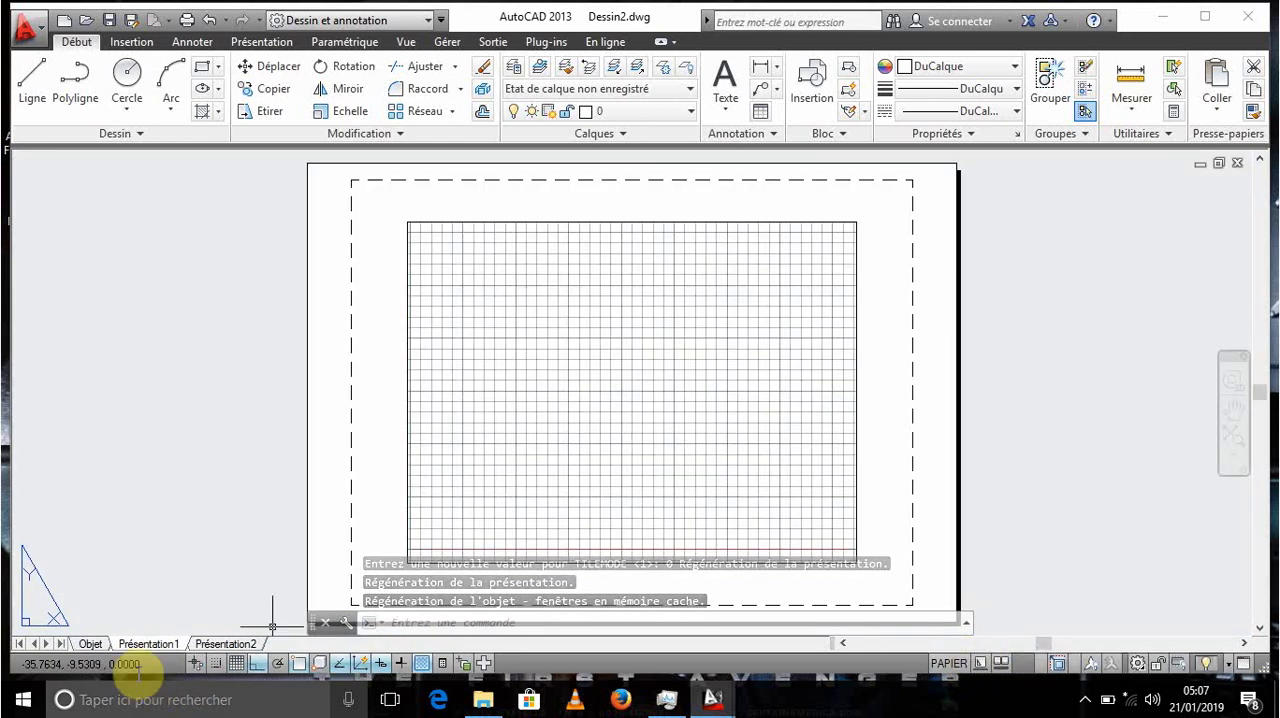
{"action": "left_click", "coordinate": [955, 664]}
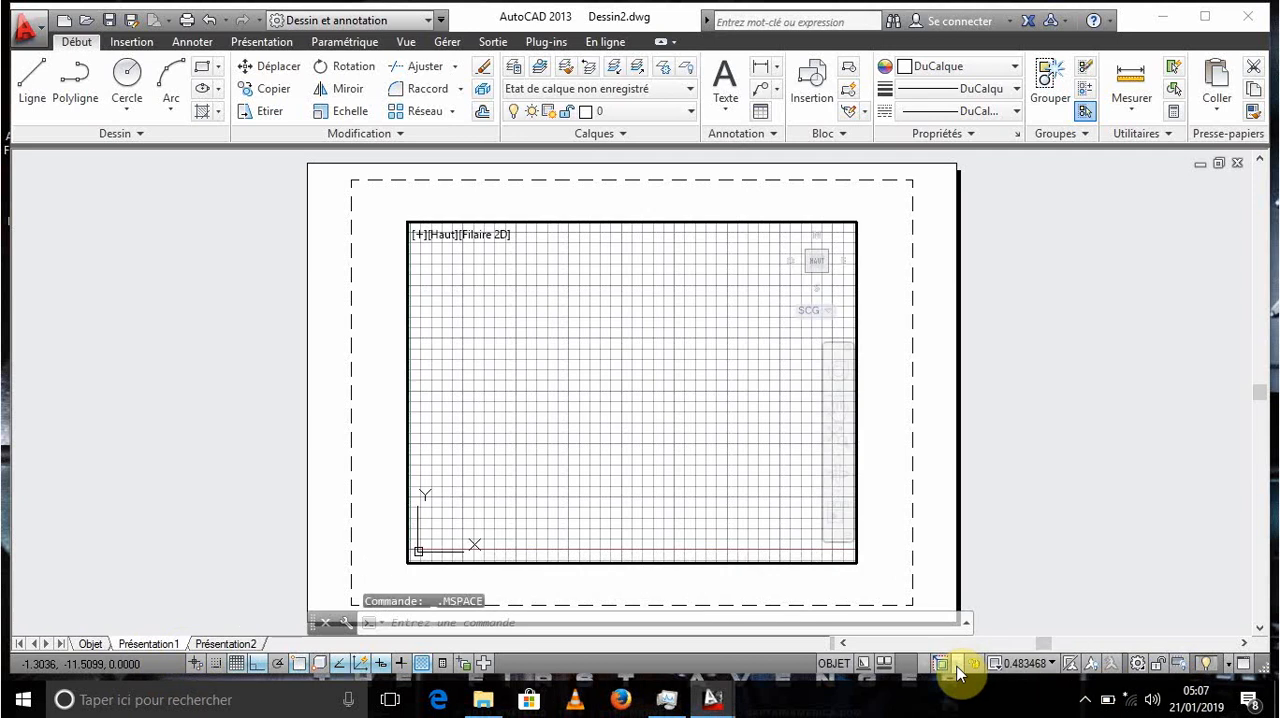
{"action": "left_click", "coordinate": [840, 666]}
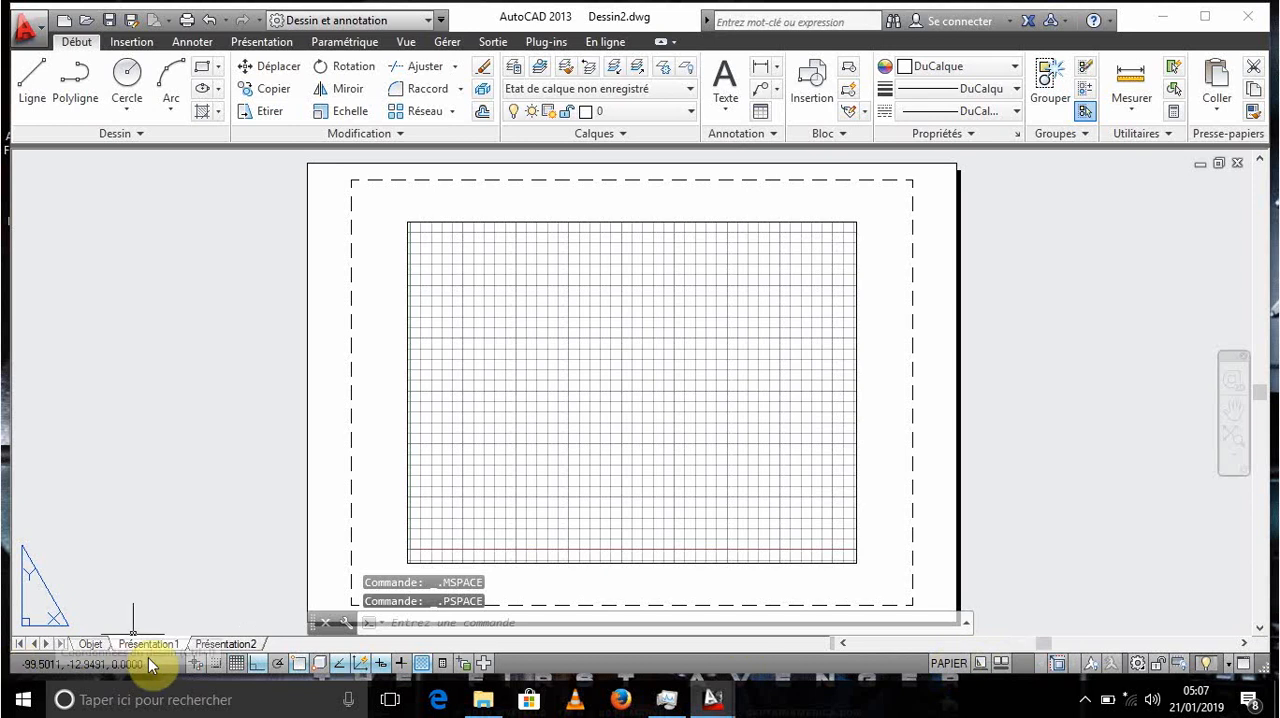
{"action": "left_click", "coordinate": [90, 644]}
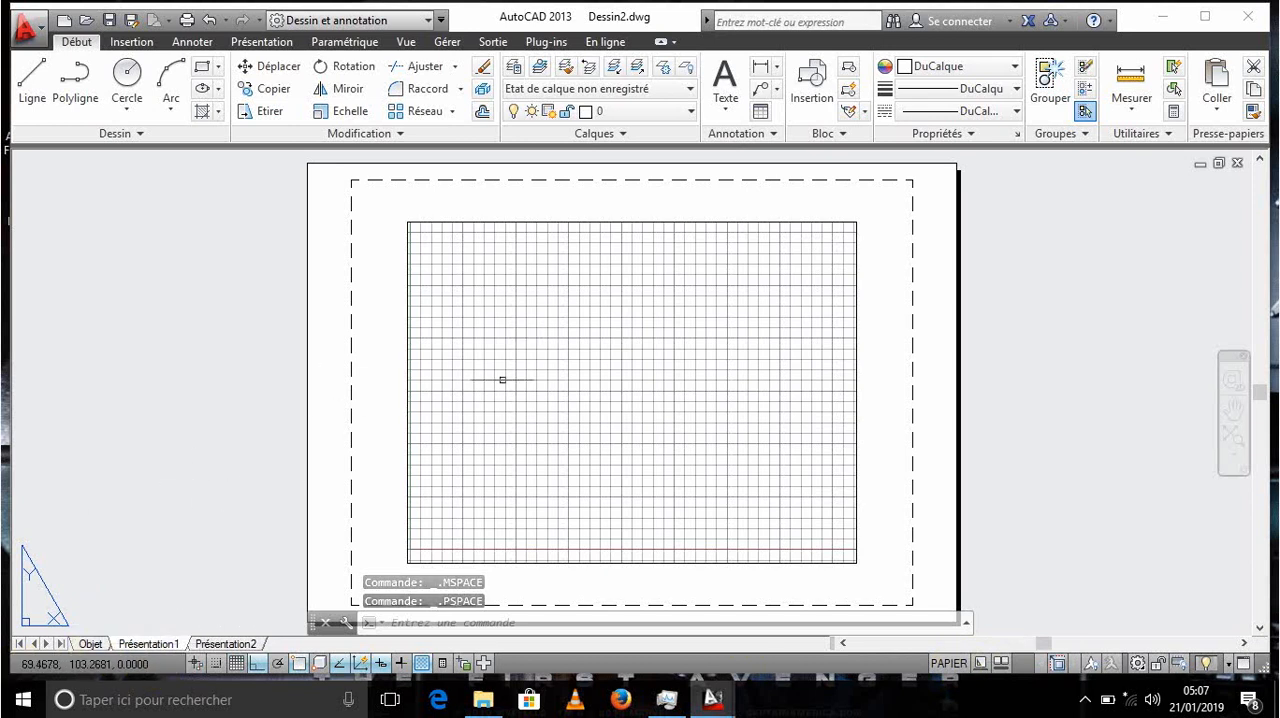
{"action": "left_click", "coordinate": [90, 644]}
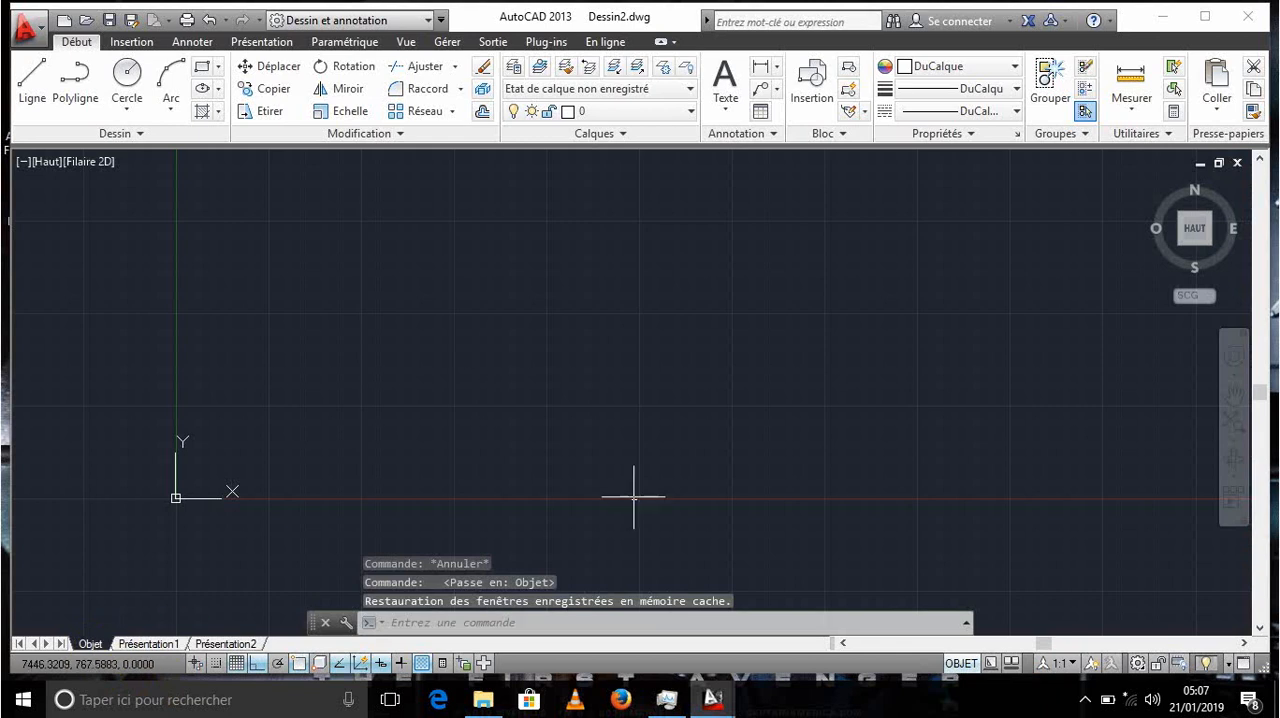
- Maximize the application window
{"action": "middle_click_drag", "start_coordinate": [500, 357], "coordinate": [453, 424]}
{"action": "middle_click_drag", "start_coordinate": [451, 355], "coordinate": [462, 340]}
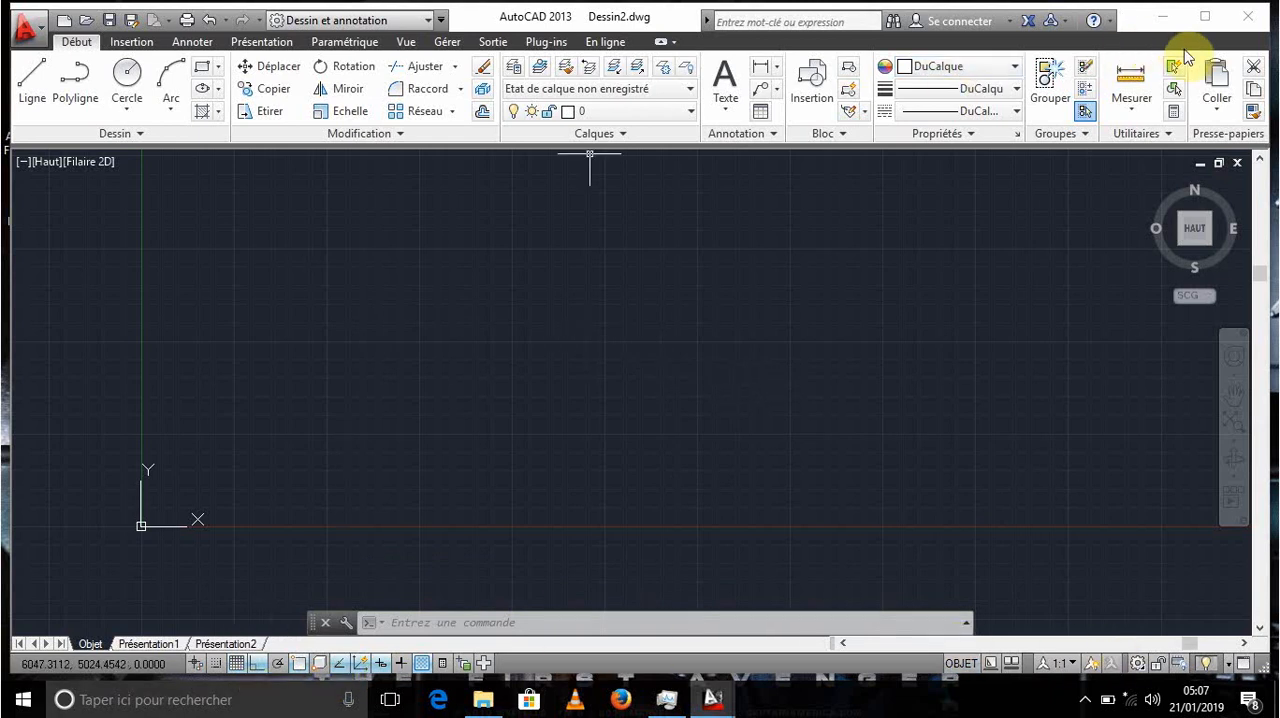
{"action": "left_click", "coordinate": [1205, 16]}
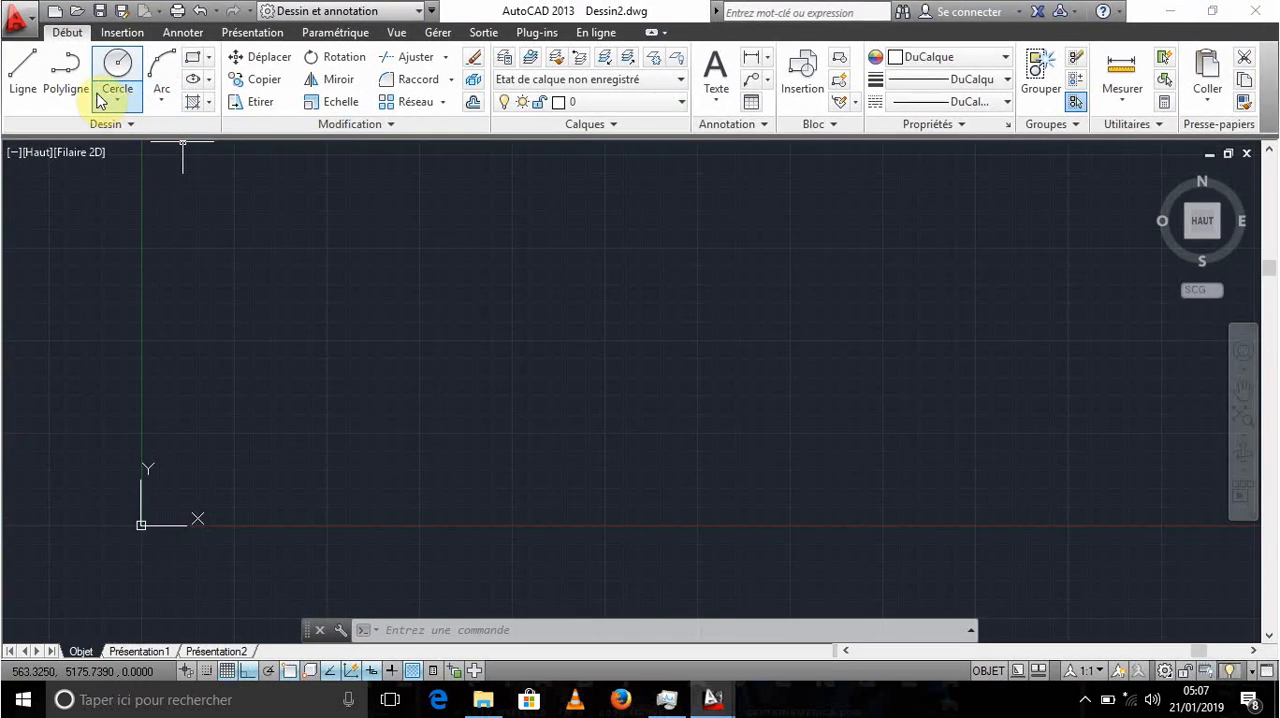
- Turn on dynamic input and start a line at the origin, coordinates 0,0
{"action": "left_click", "coordinate": [22, 72]}
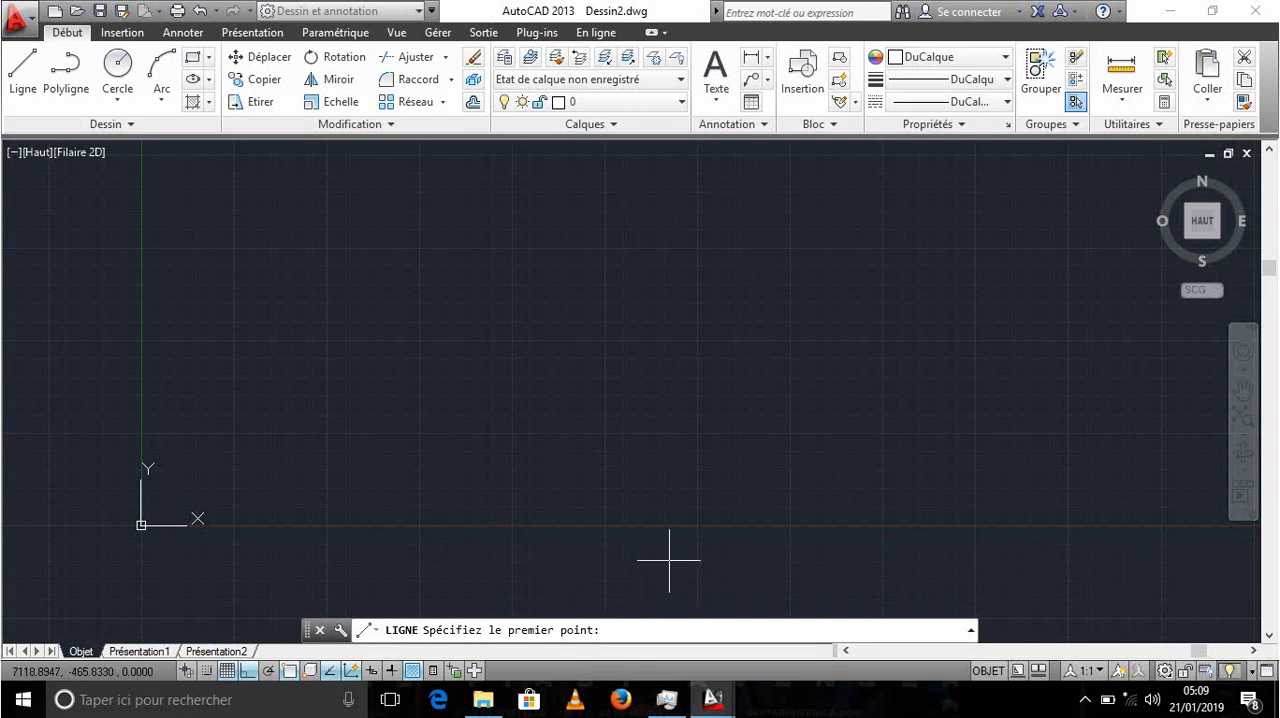
{"action": "left_click", "coordinate": [371, 672]}
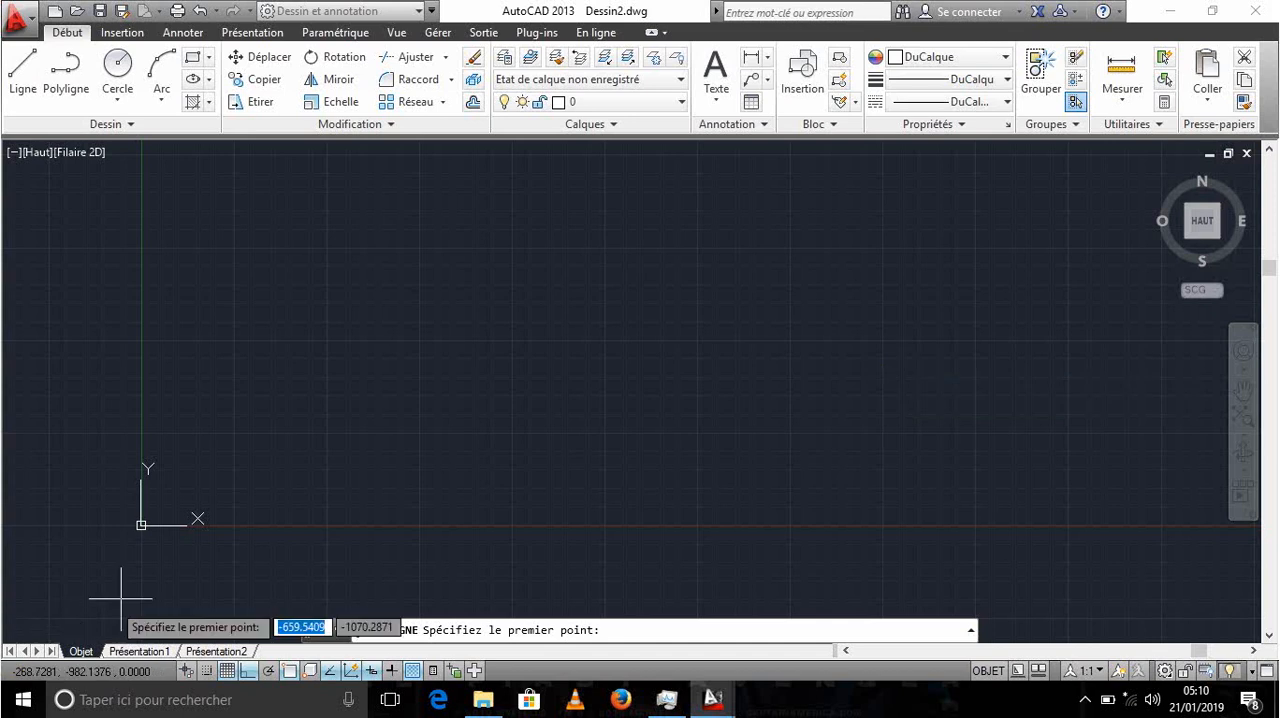
{"action": "scroll", "coordinate": [138, 526], "scroll_direction": "up", "scroll_amount": 10}
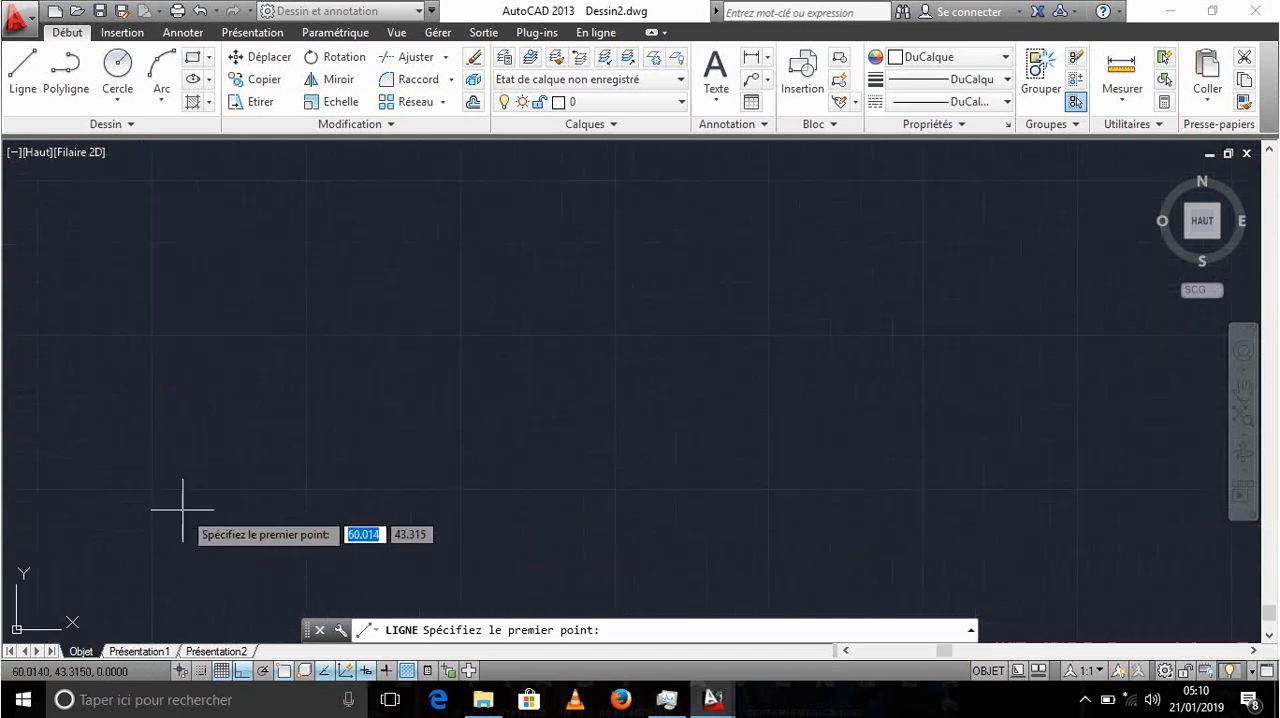
{"action": "middle_click_drag", "start_coordinate": [60, 604], "coordinate": [431, 352]}
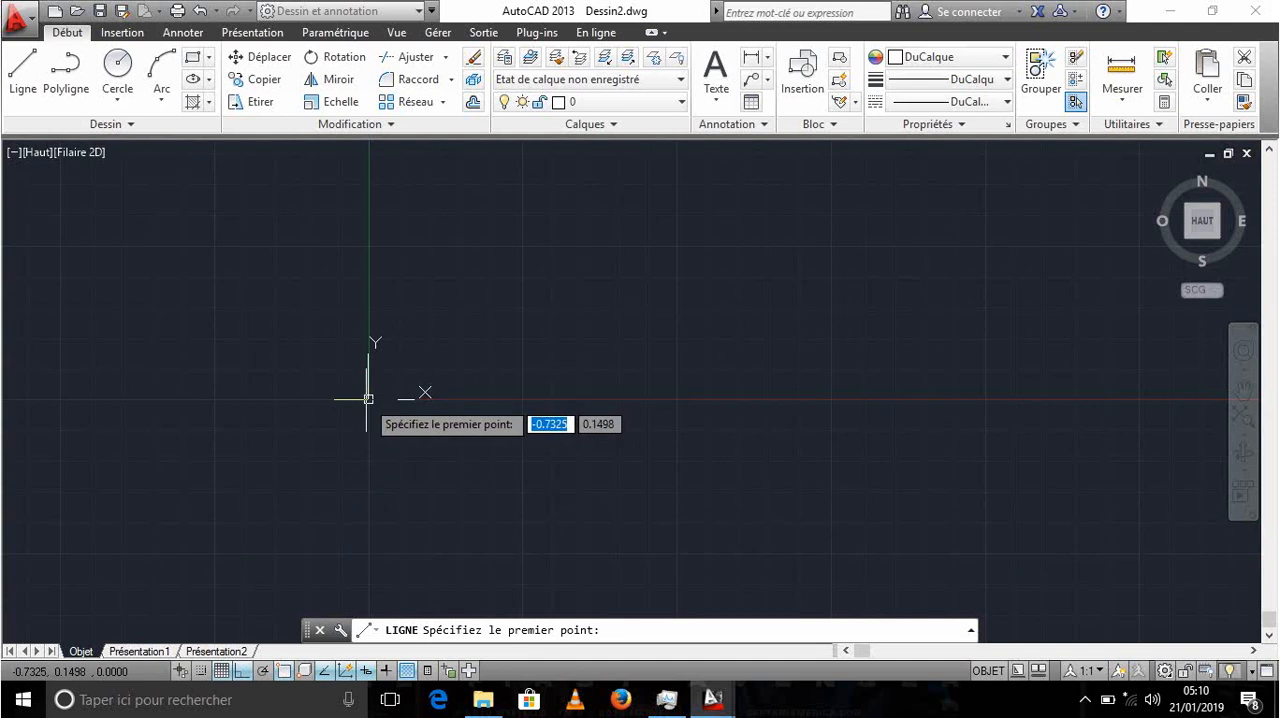
{"action": "scroll", "coordinate": [570, 316], "scroll_direction": "down", "scroll_amount": 6}
{"action": "middle_click_drag", "start_coordinate": [573, 315], "coordinate": [394, 440]}
{"action": "scroll", "coordinate": [483, 420], "scroll_direction": "up", "scroll_amount": 2}
{"action": "middle_click_drag", "start_coordinate": [483, 420], "coordinate": [487, 410]}
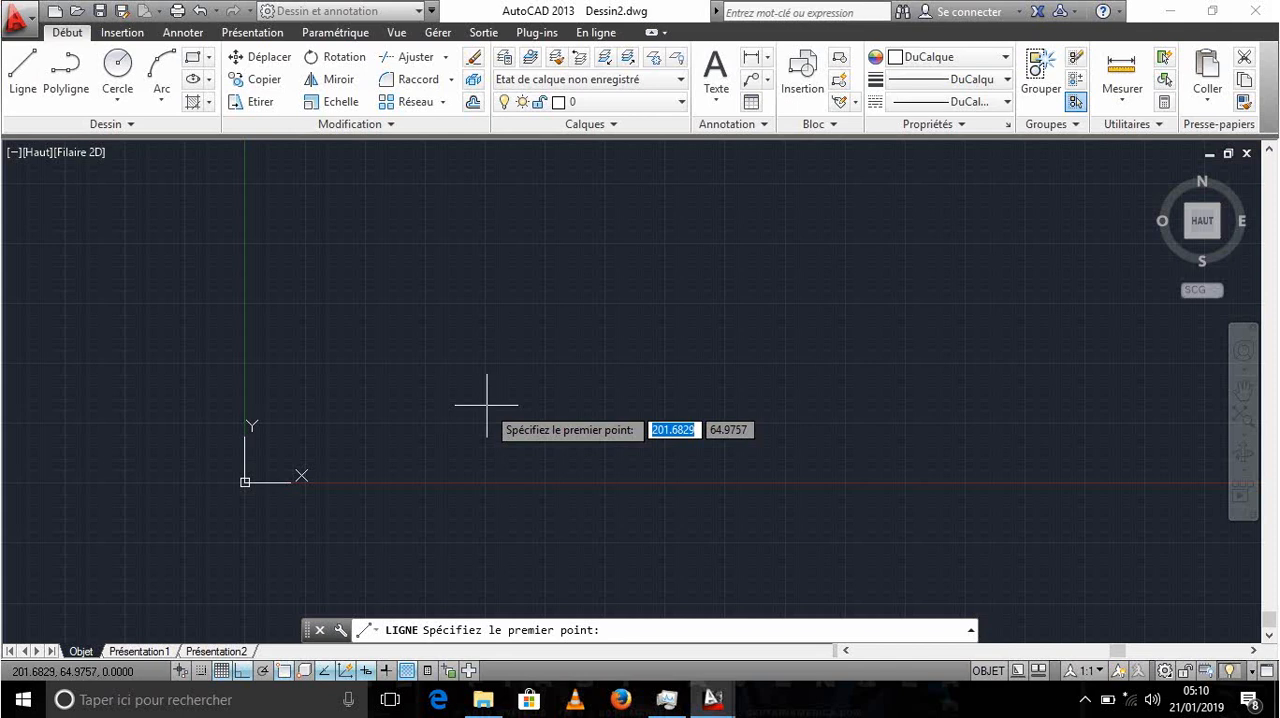
{"action": "type", "text": "0"}
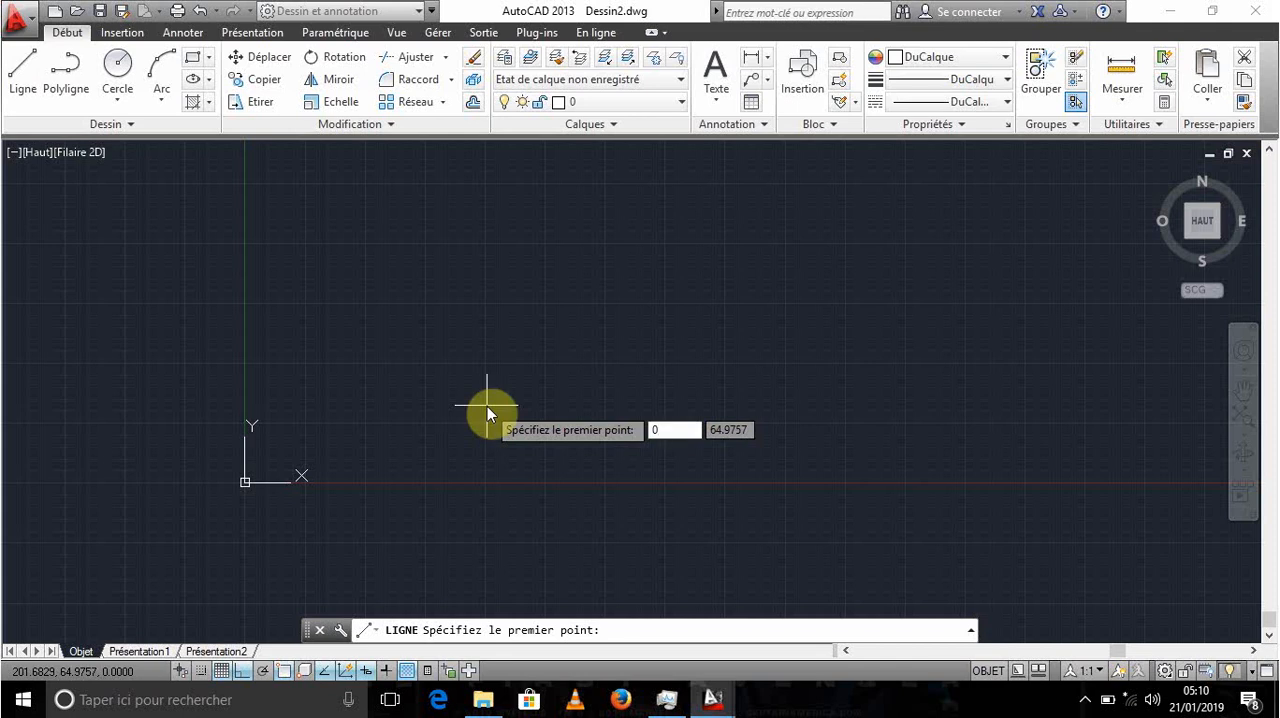
{"action": "key", "text": "Tab"}
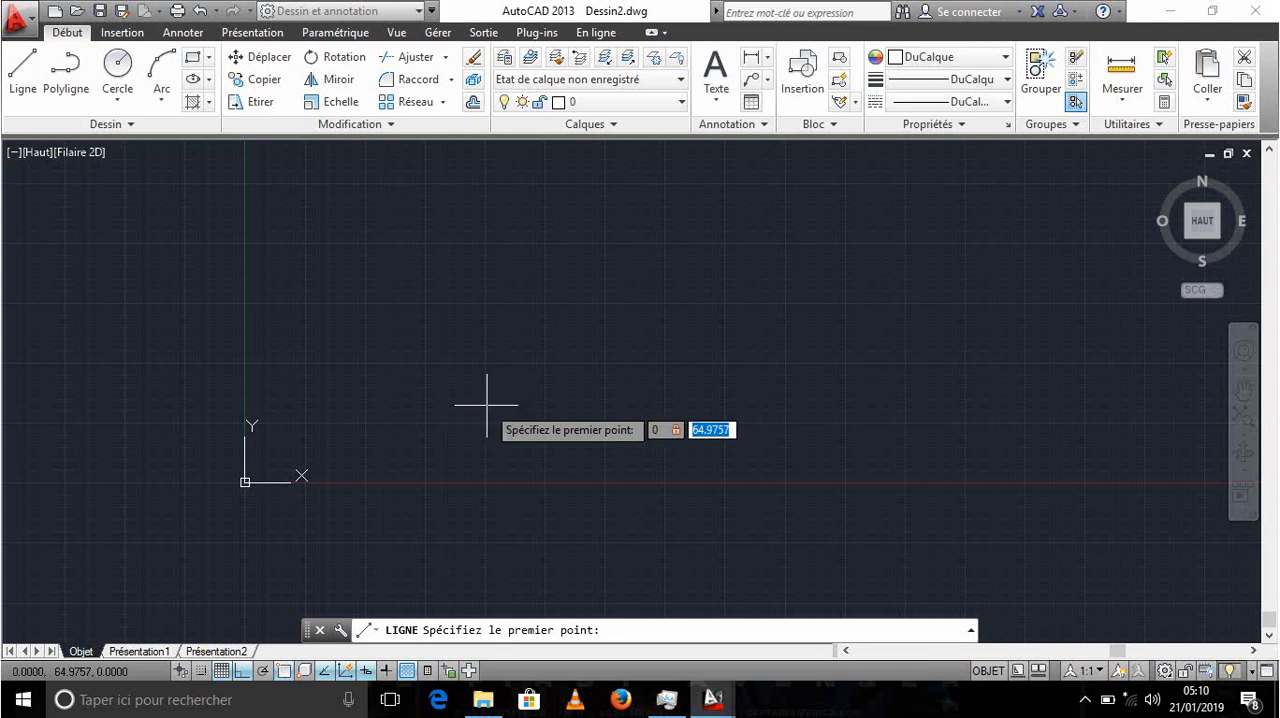
{"action": "type", "text": "-"}
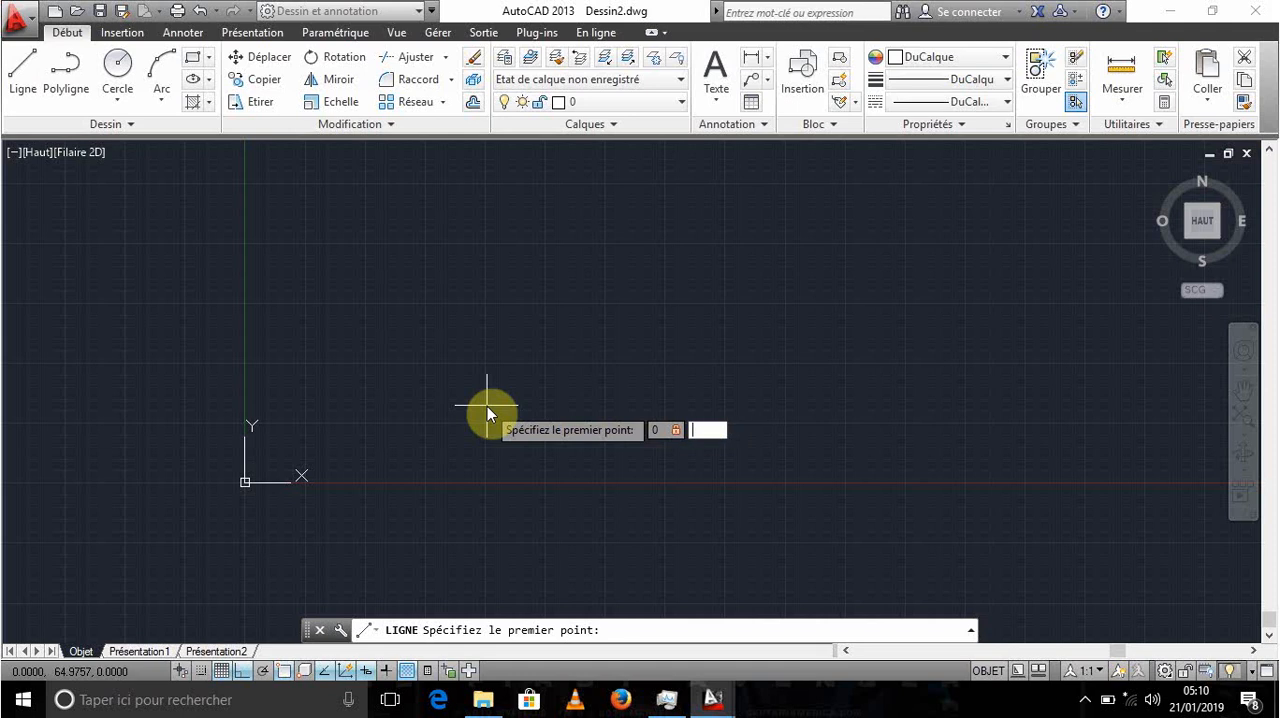
{"action": "type", "text": "0"}
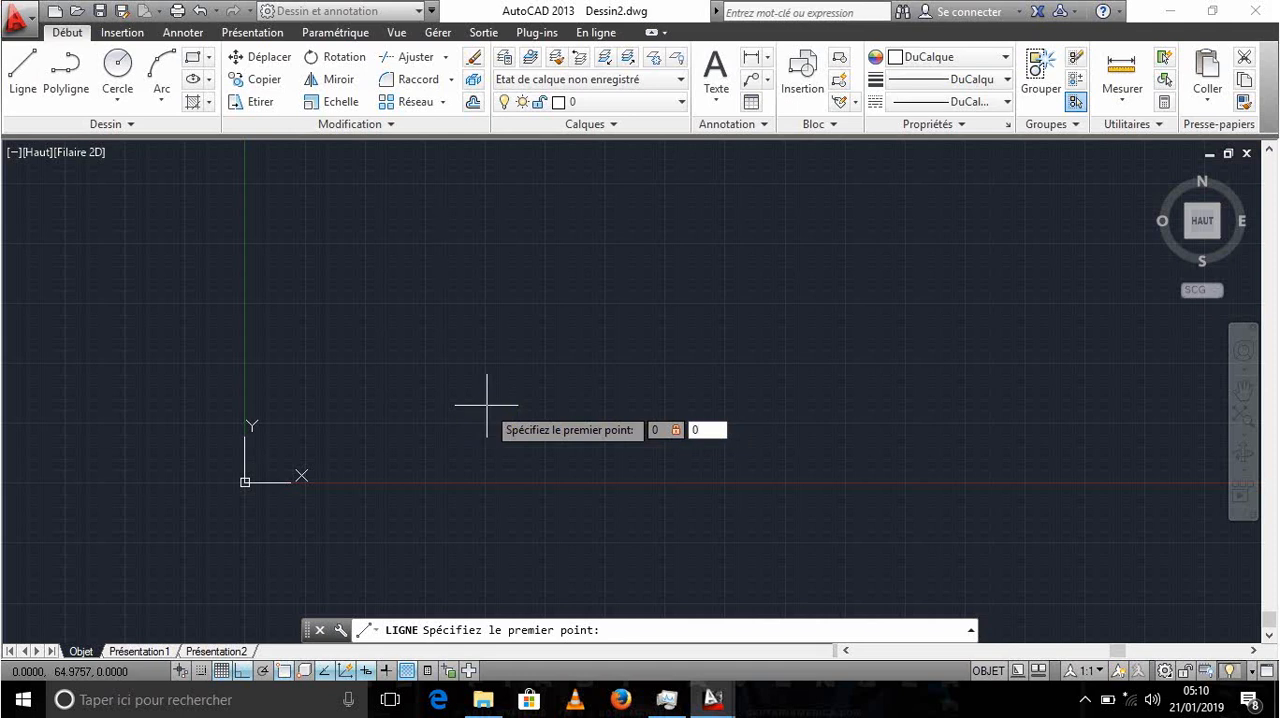
{"action": "key", "text": "Return"}
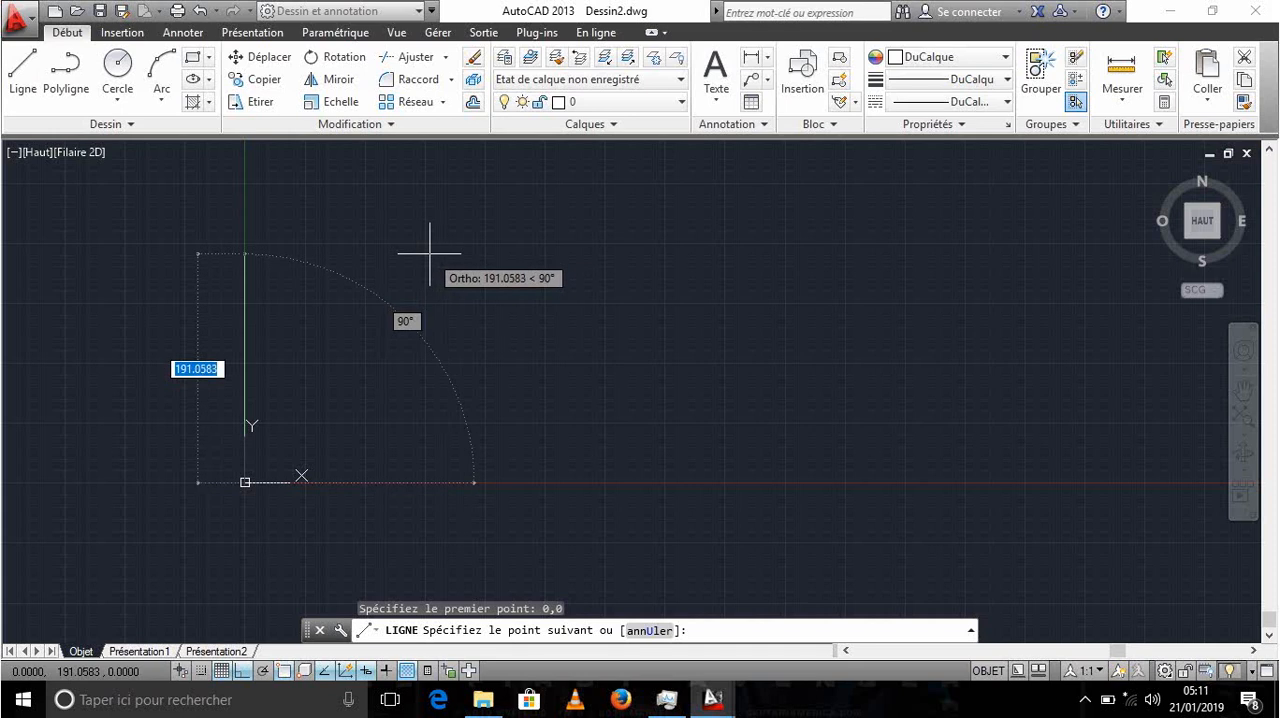
- Turn Ortho mode off and draw the first line segment 300 long at an angle of 70°
{"action": "key", "text": "F8"}
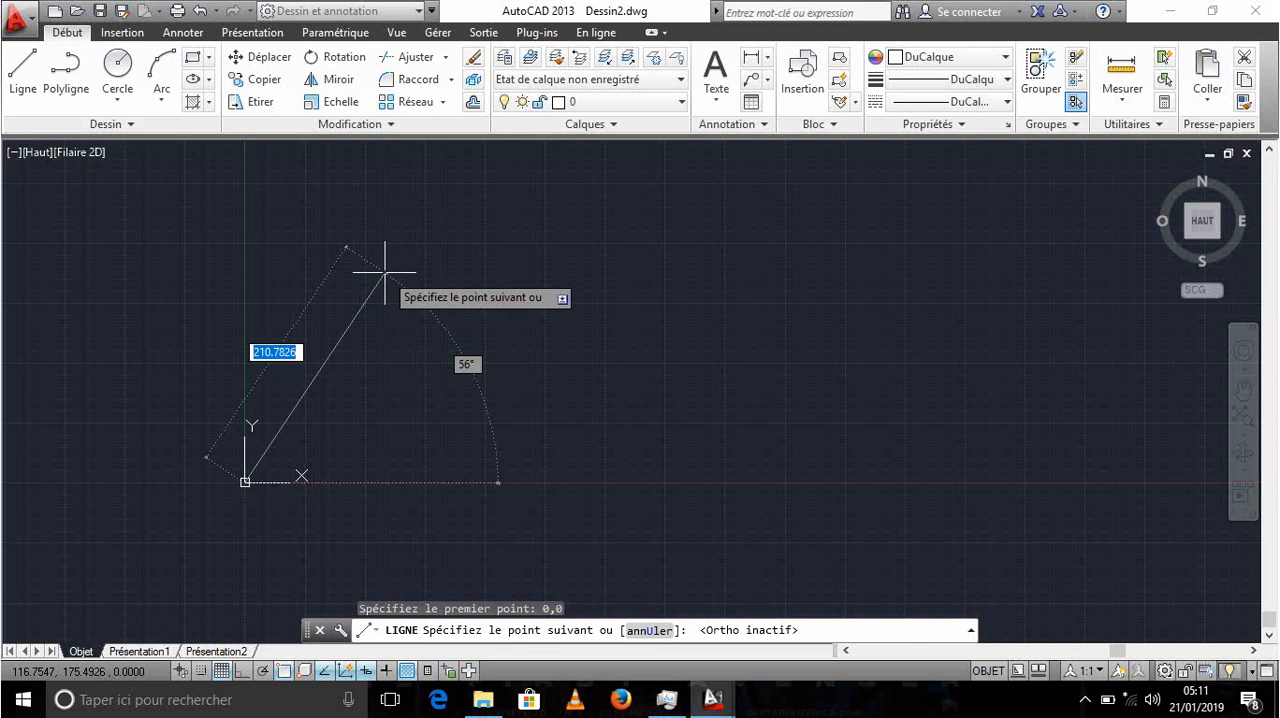
{"action": "type", "text": "399"}
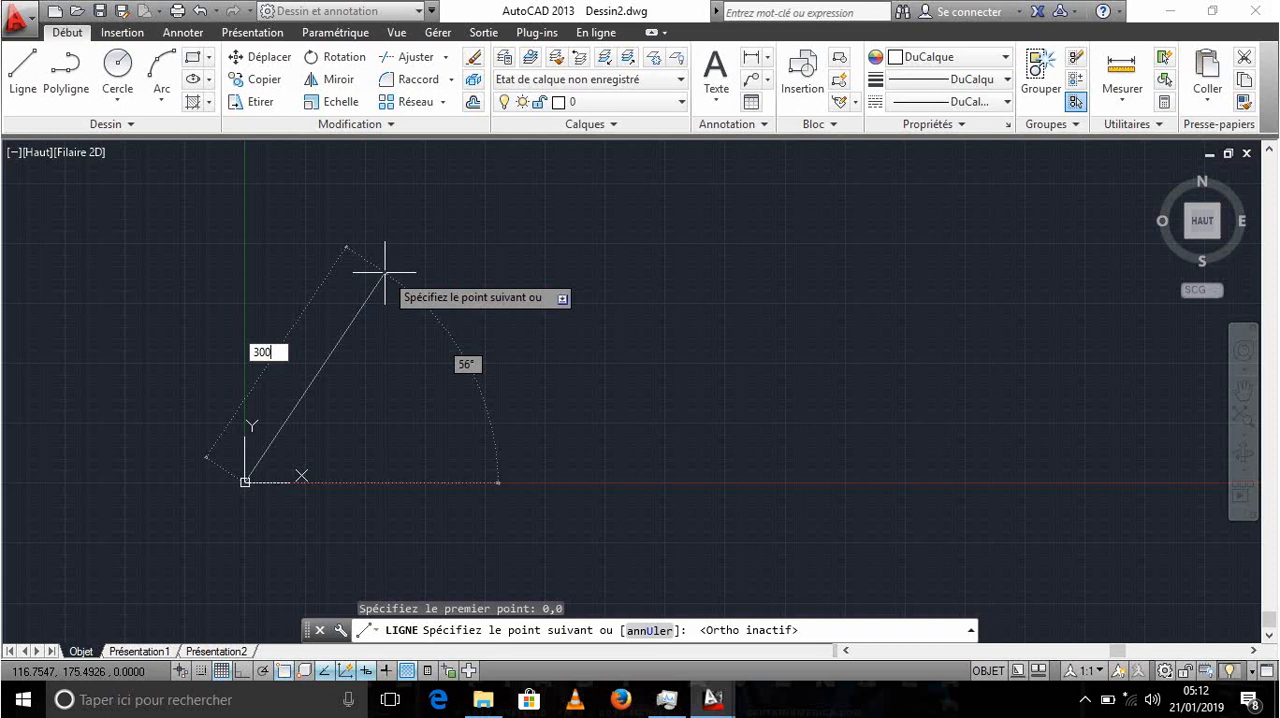
{"action": "key", "text": "Tab"}
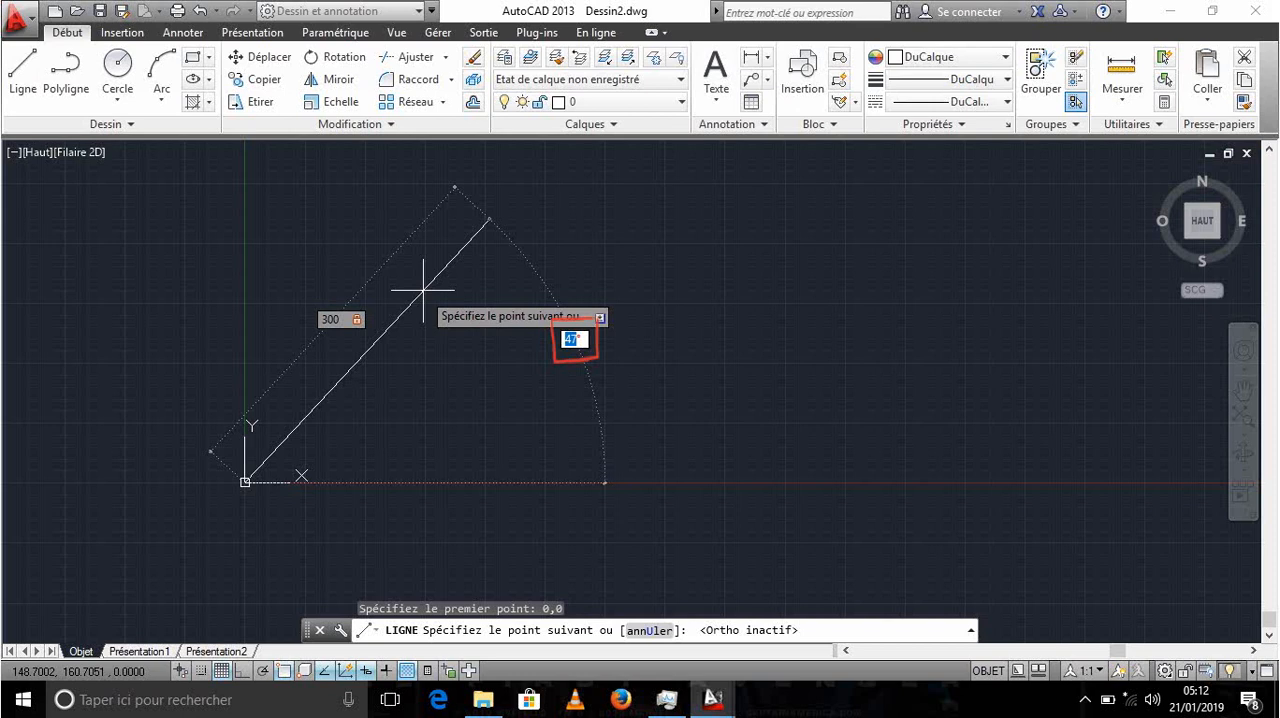
{"action": "type", "text": "7"}
{"action": "key", "text": "Return"}
{"action": "scroll", "coordinate": [565, 345], "scroll_direction": "down", "scroll_amount": 2}
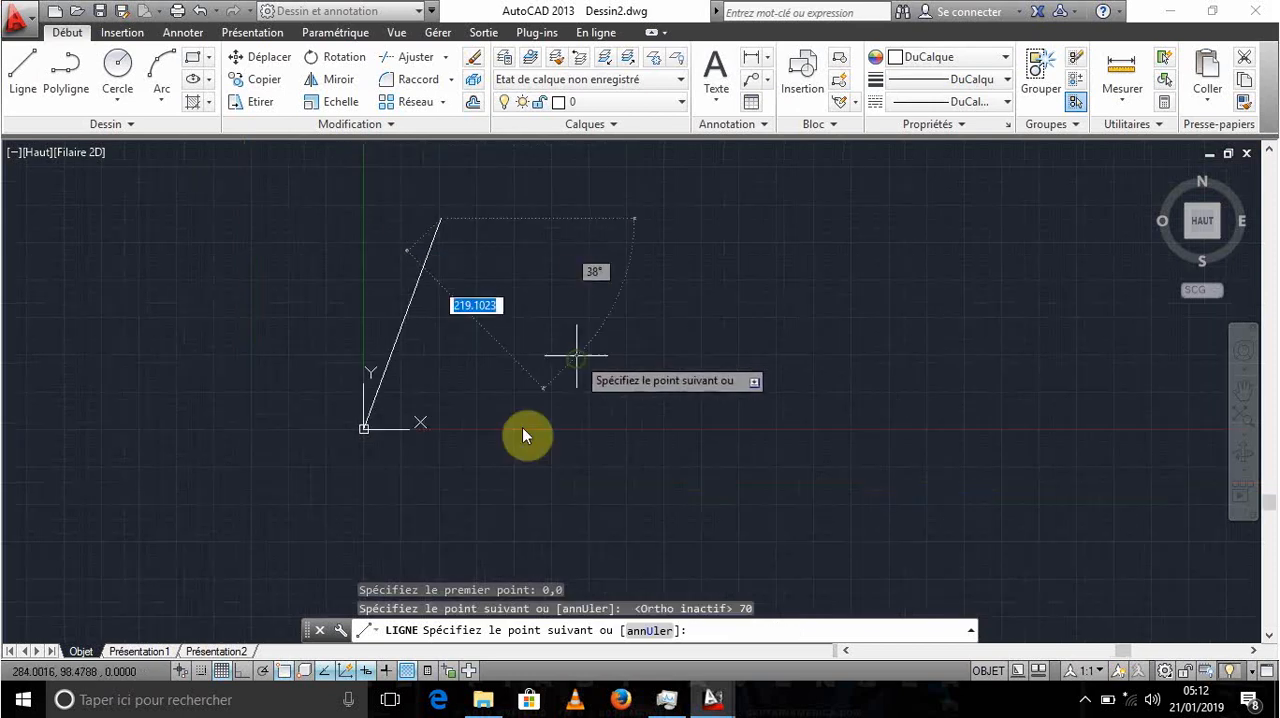
- Turn Ortho mode on, draw a horizontal segment 500 long to the right, and end the Line command
{"action": "middle_click_drag", "start_coordinate": [524, 435], "coordinate": [413, 566]}
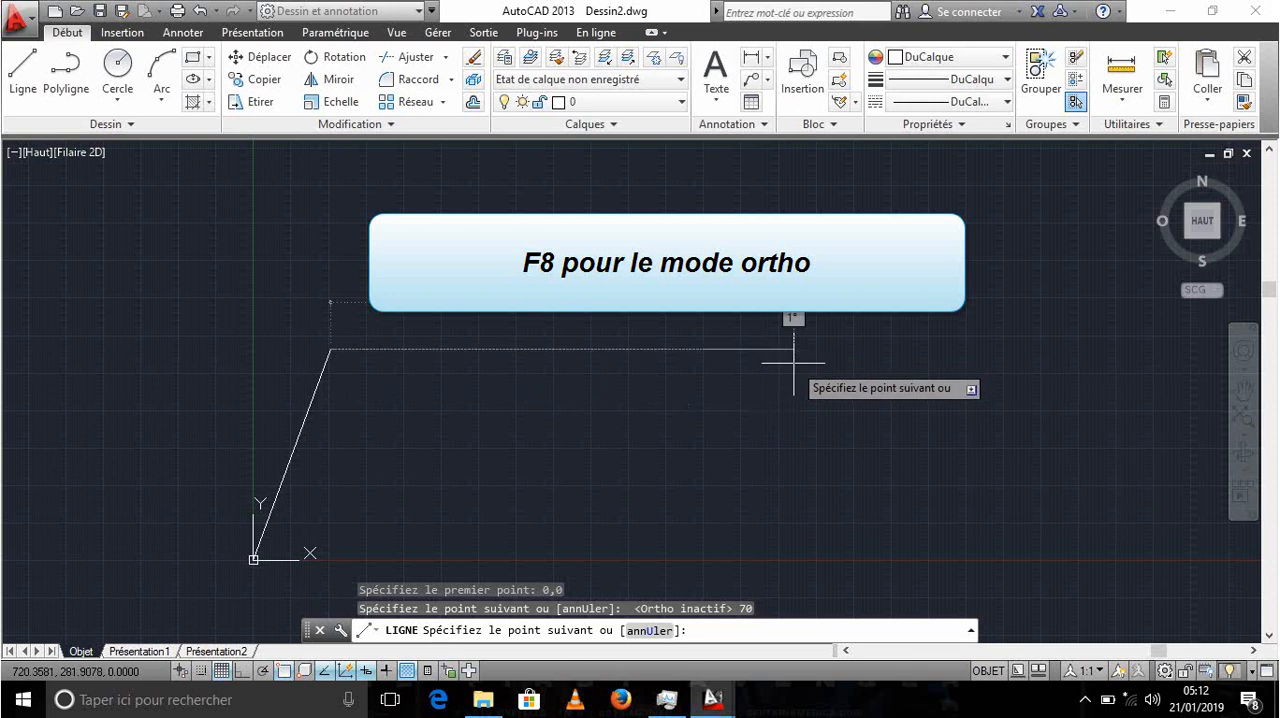
{"action": "key", "text": "F8"}
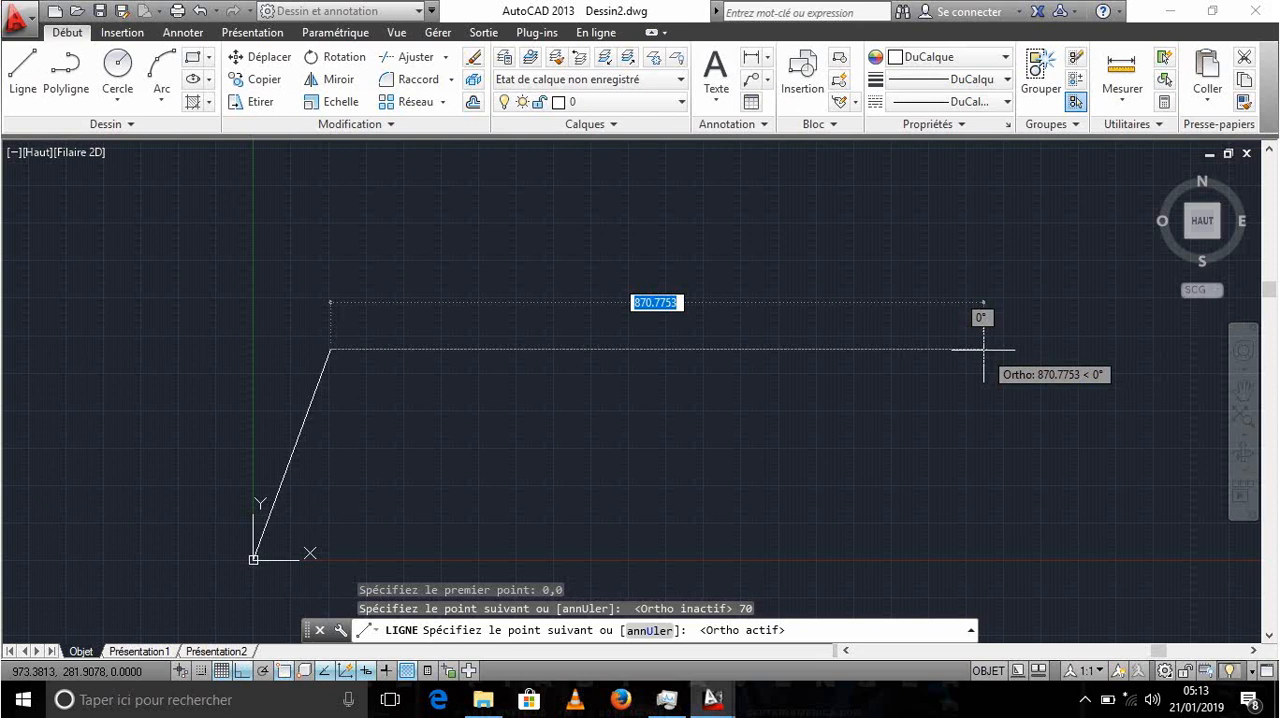
{"action": "type", "text": "500"}
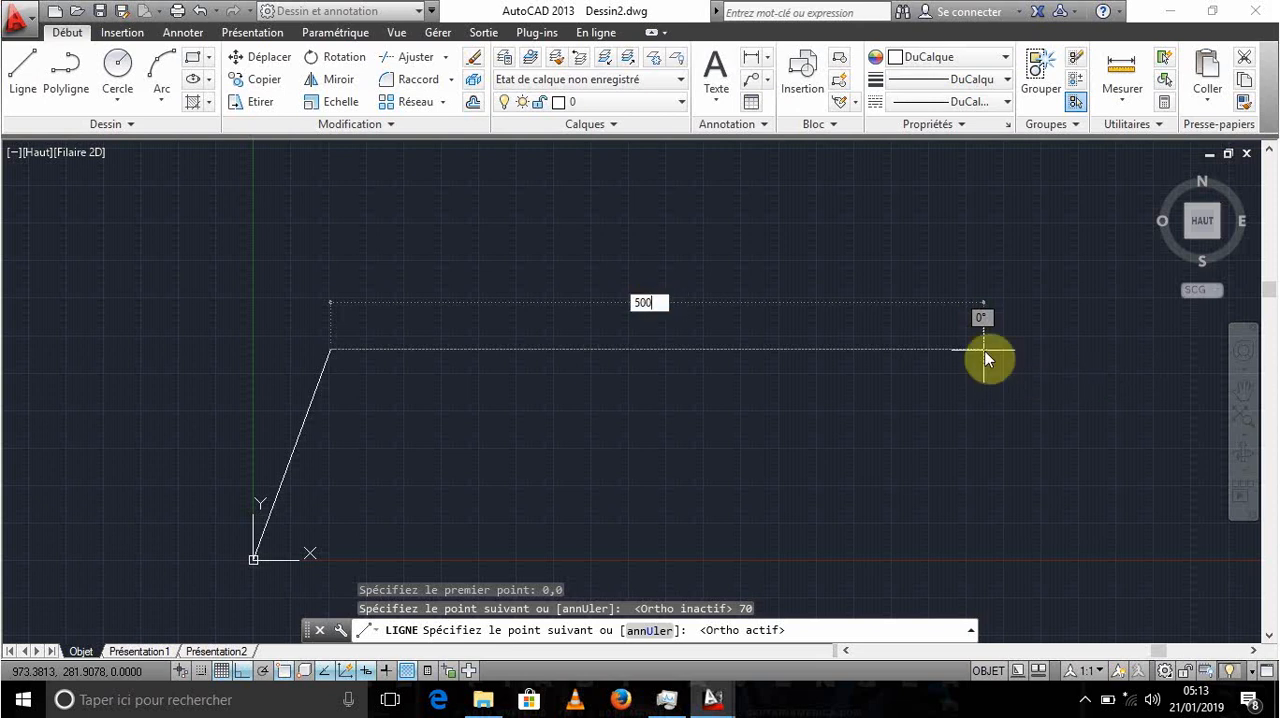
{"action": "key", "text": "Return"}
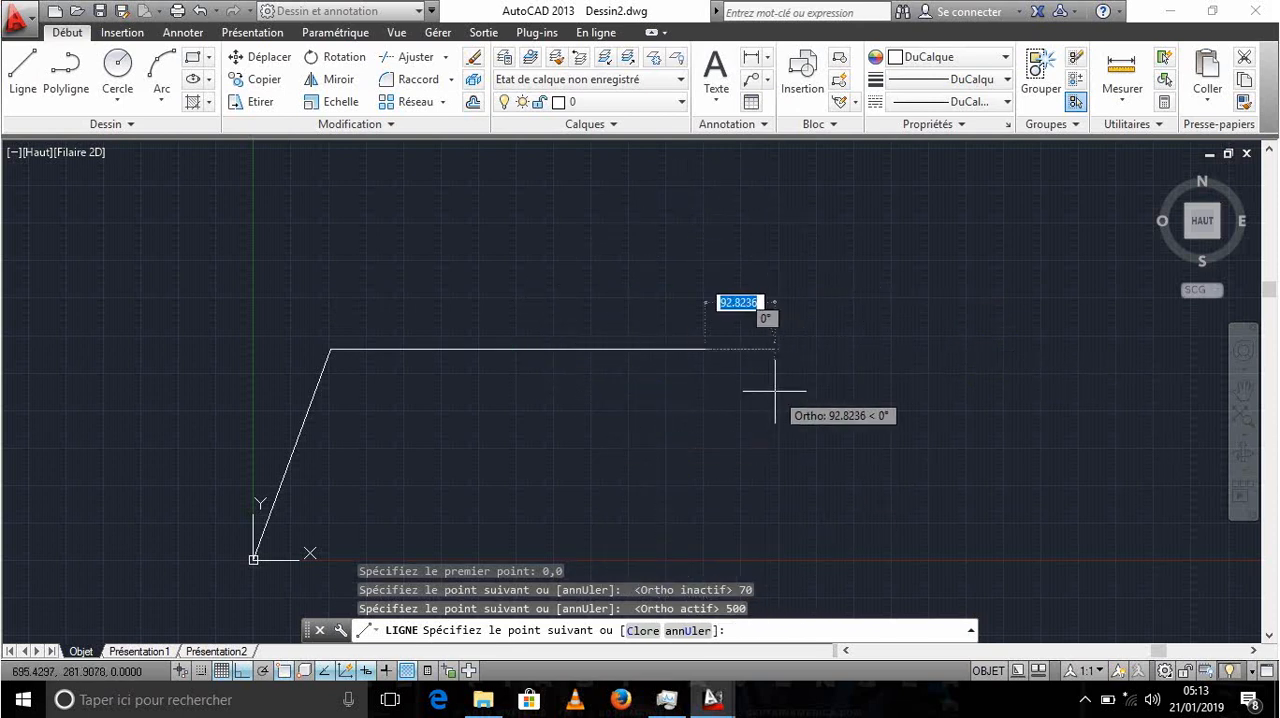
{"action": "key", "text": "Return"}
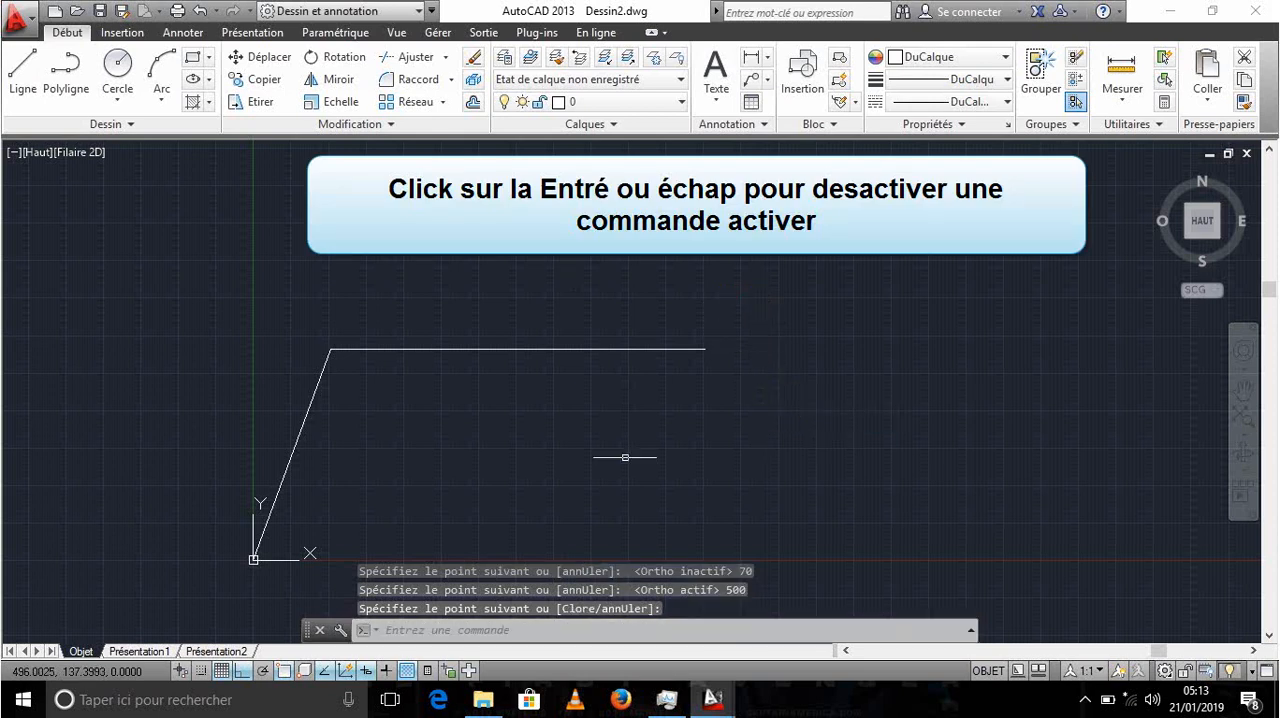
{"action": "mouse_move", "coordinate": [575, 389]}
{"action": "middle_mouse_down"}
{"action": "mouse_move", "coordinate": [646, 331]}
{"action": "mouse_move", "coordinate": [614, 380]}
{"action": "middle_mouse_up"}
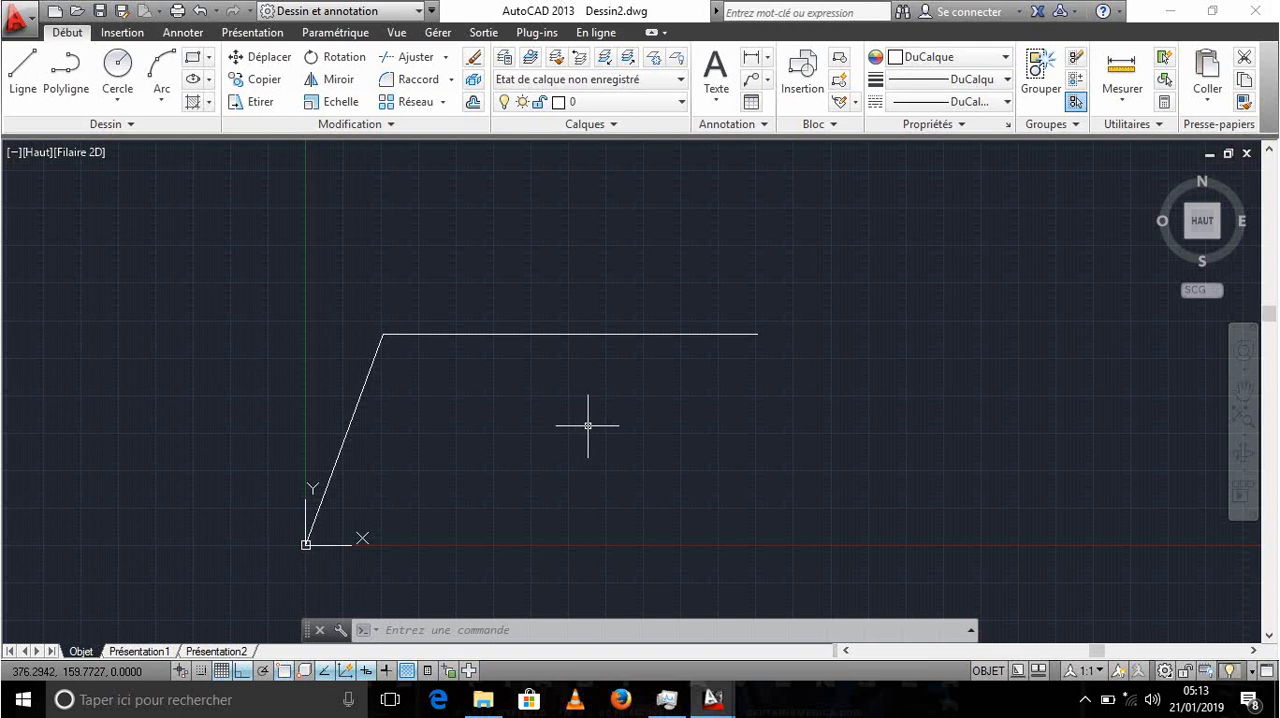
- Try to copy the horizontal line using its right endpoint as base point, with Ortho mode turned off
{"action": "type", "text": "CU"}
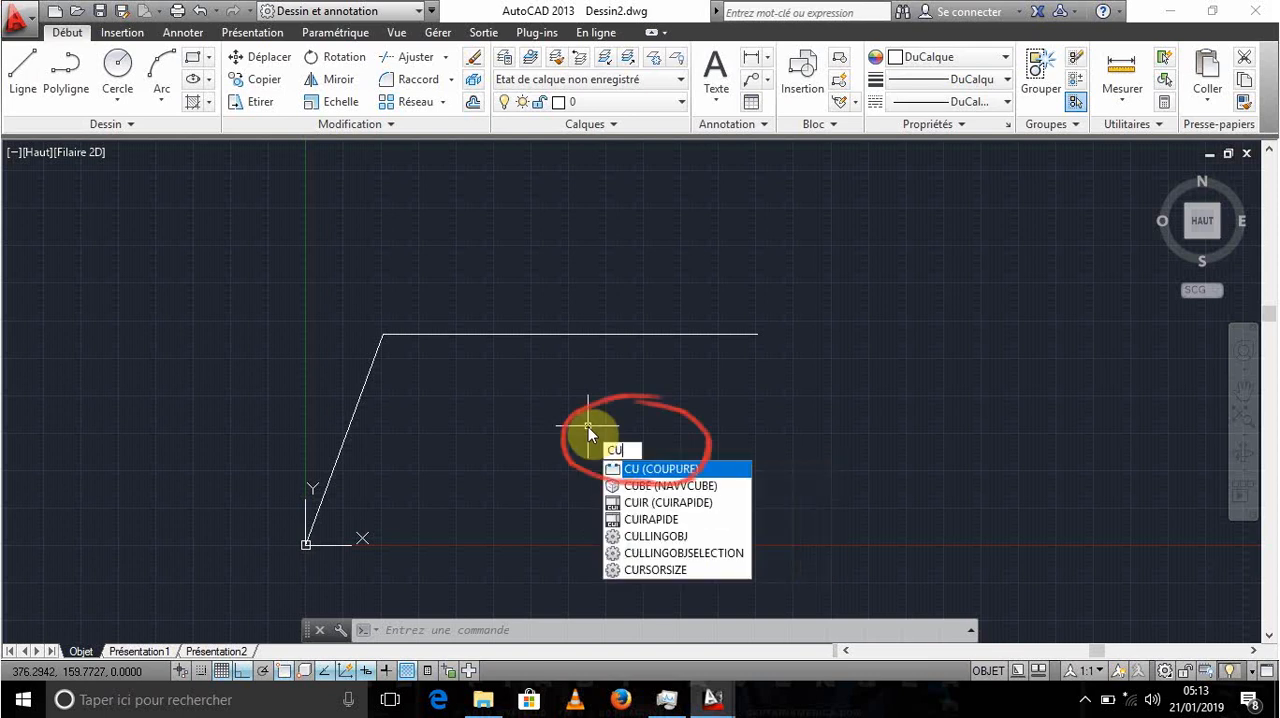
{"action": "key", "text": "BackSpace"}
{"action": "type", "text": "OPIER"}
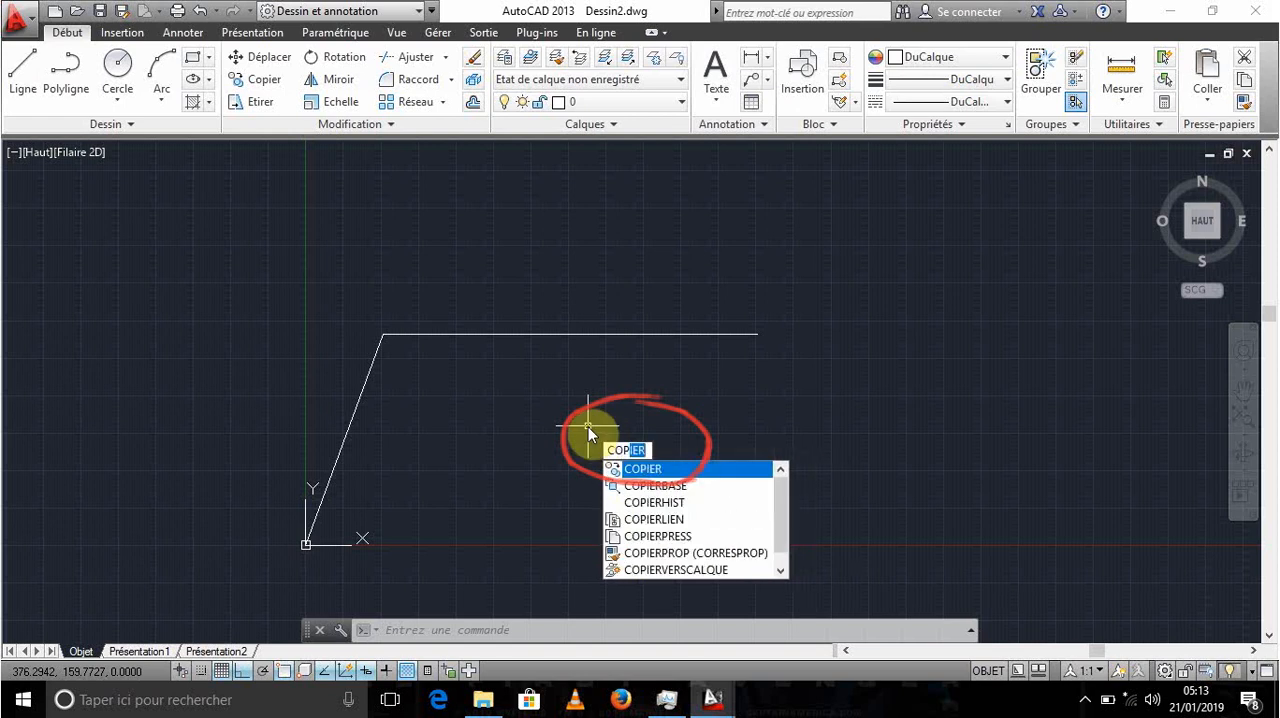
{"action": "key", "text": "Return"}
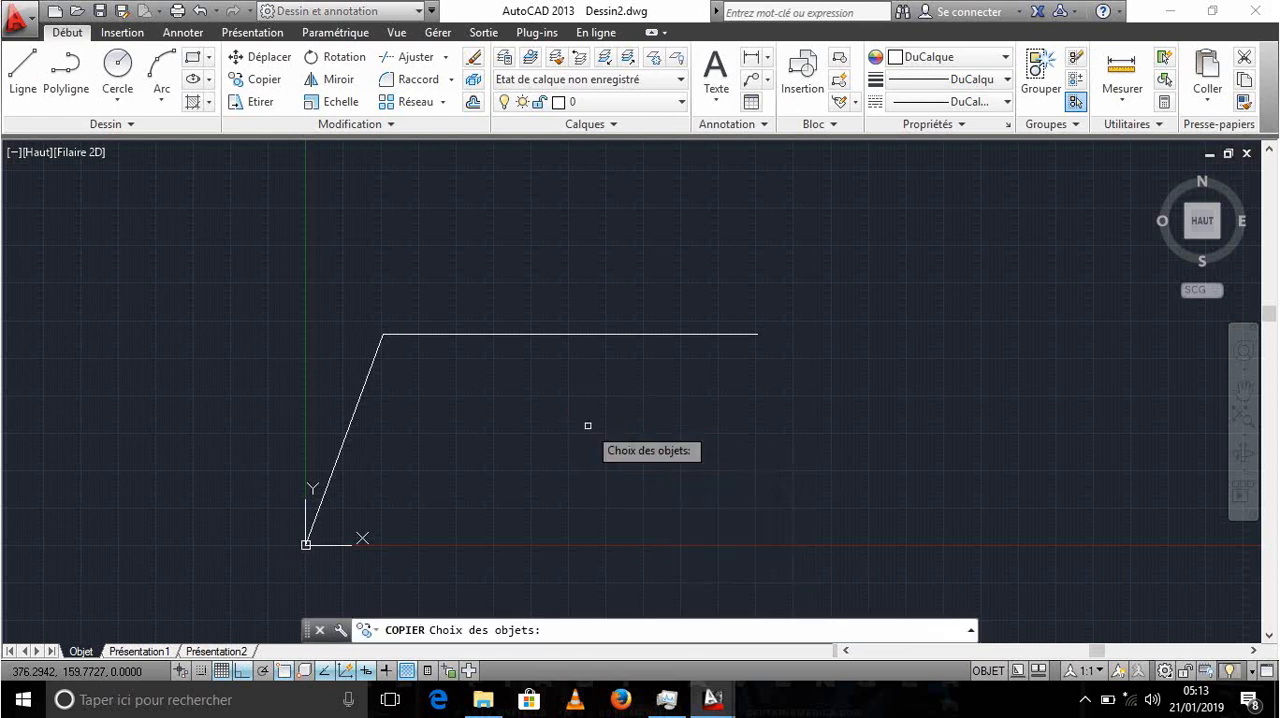
{"action": "left_click", "coordinate": [691, 334]}
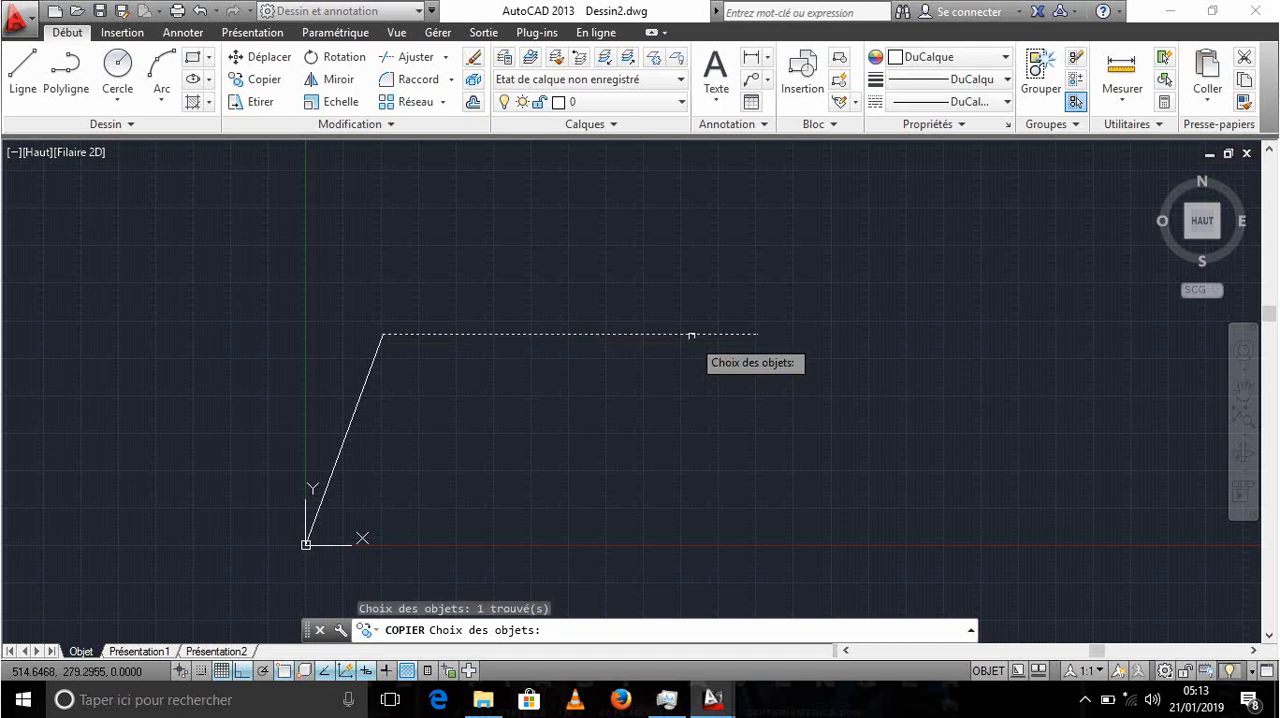
{"action": "key", "text": "Return"}
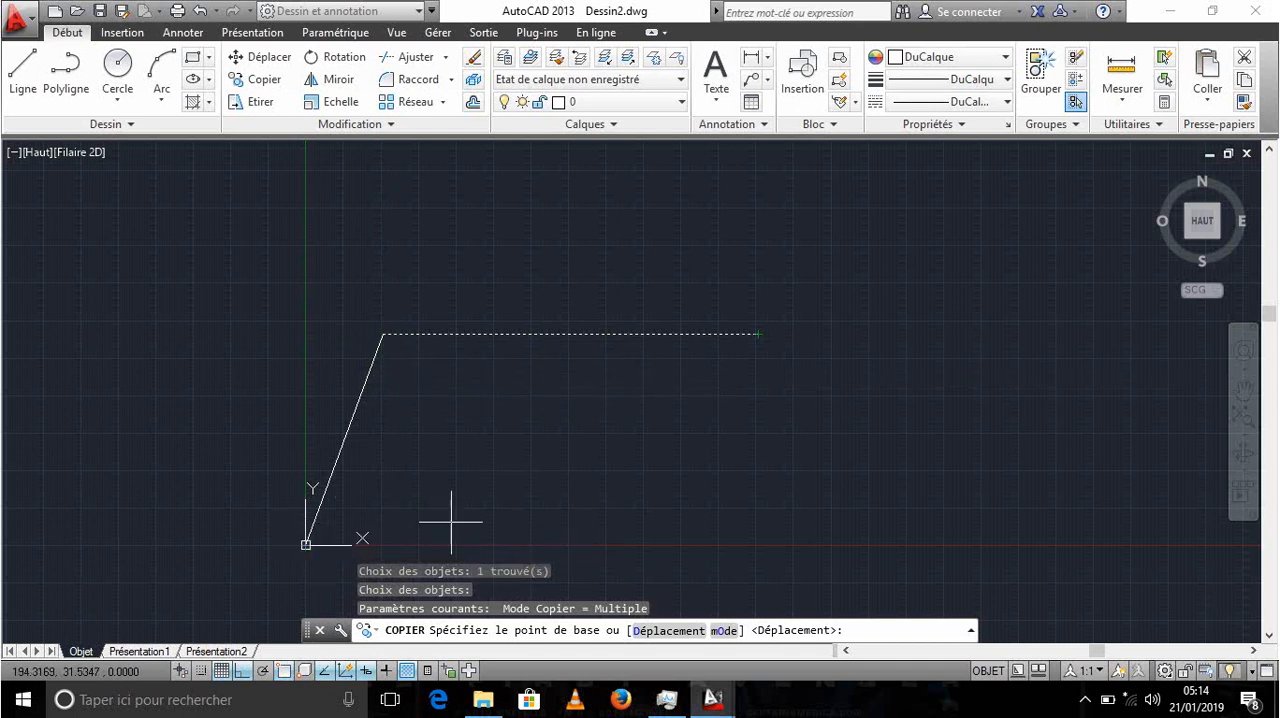
{"action": "left_click", "coordinate": [758, 334]}
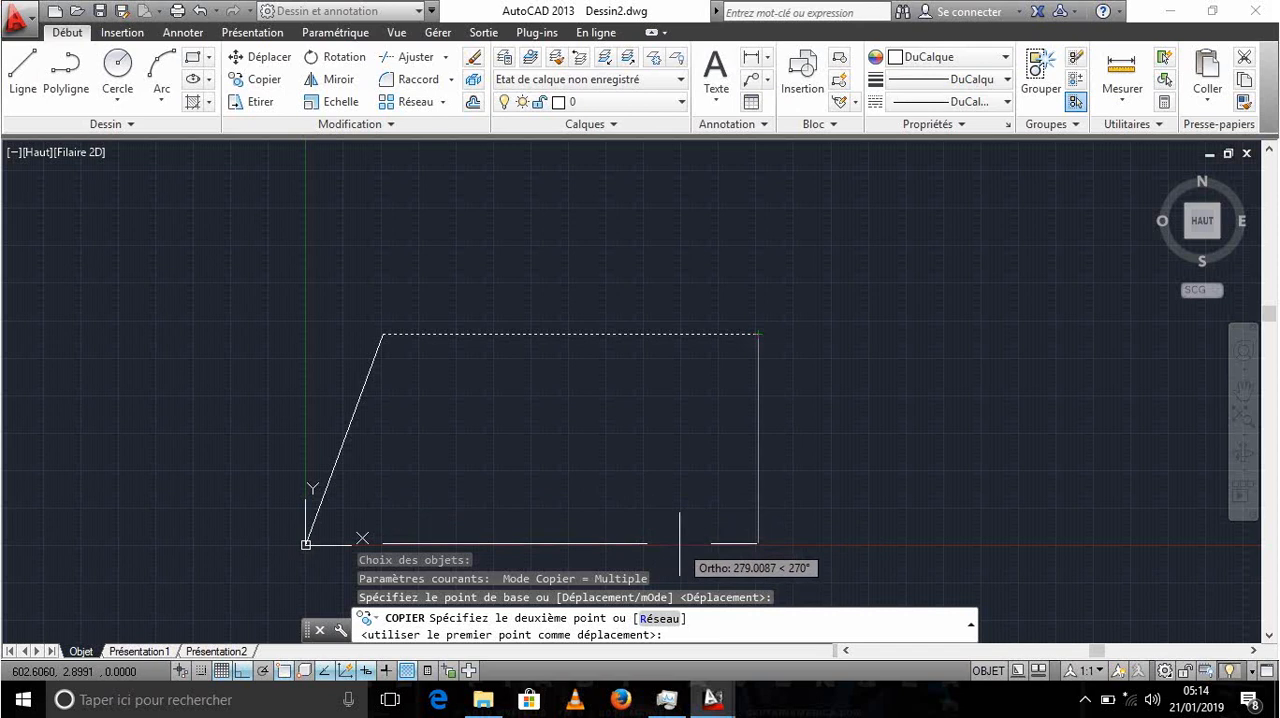
{"action": "key", "text": "F8"}
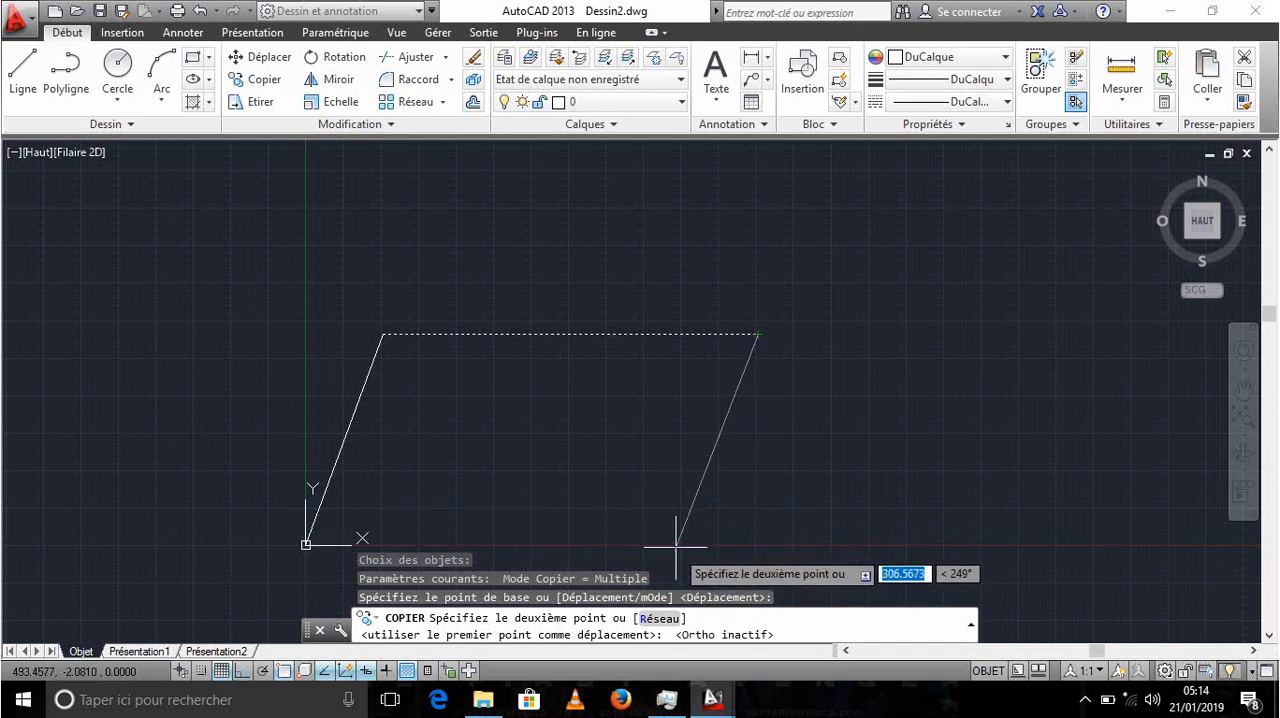
{"action": "middle_click_drag", "start_coordinate": [677, 548], "coordinate": [713, 499]}
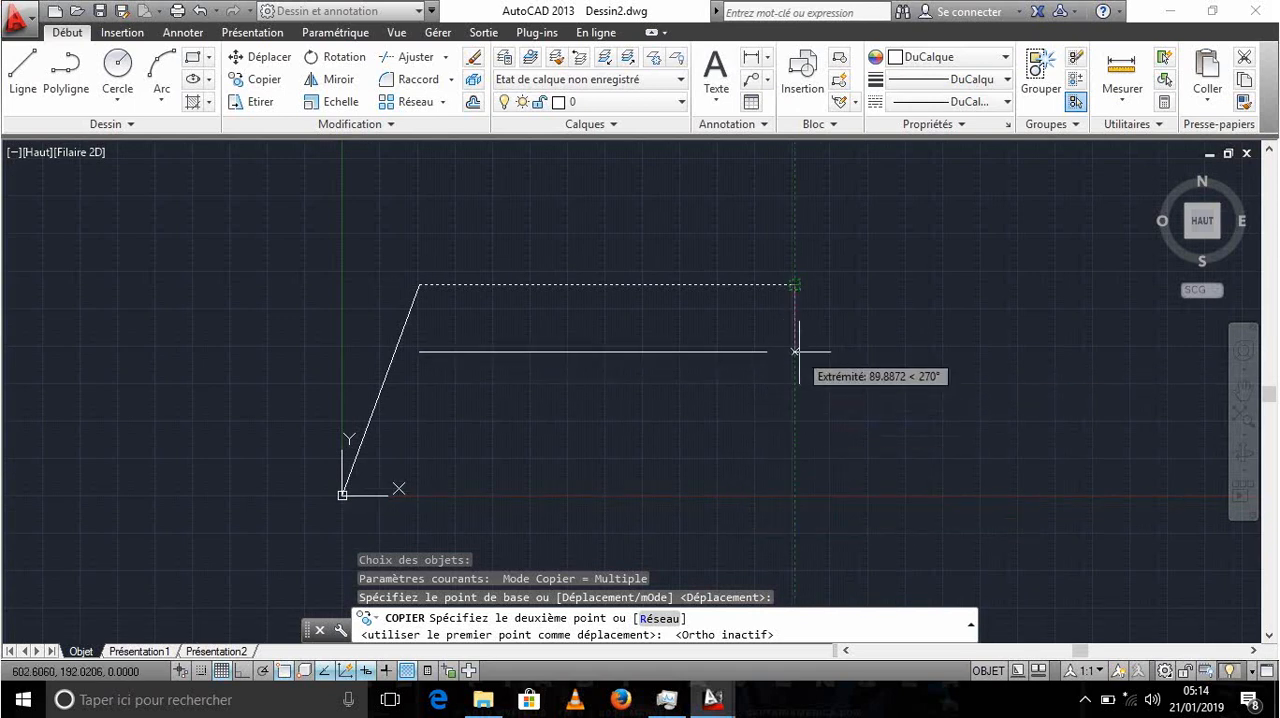
{"action": "key", "text": "Escape"}
{"action": "left_click", "coordinate": [838, 335]}
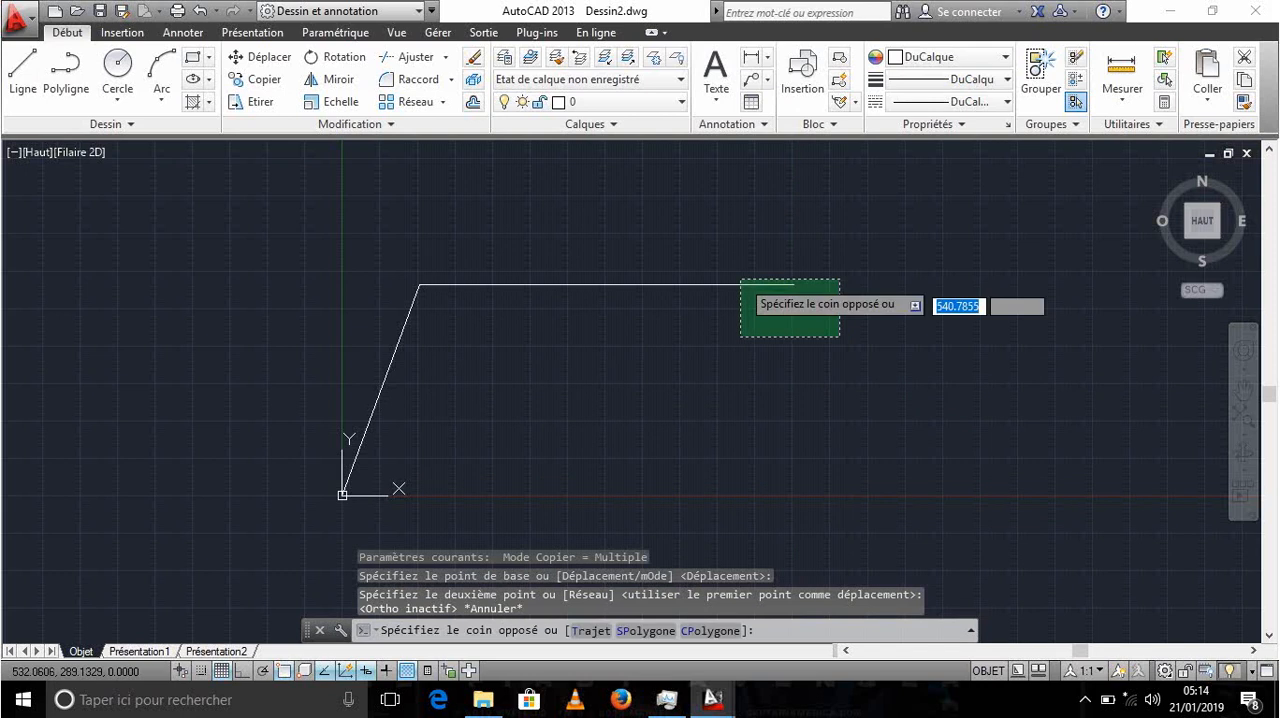
{"action": "left_click", "coordinate": [812, 388]}
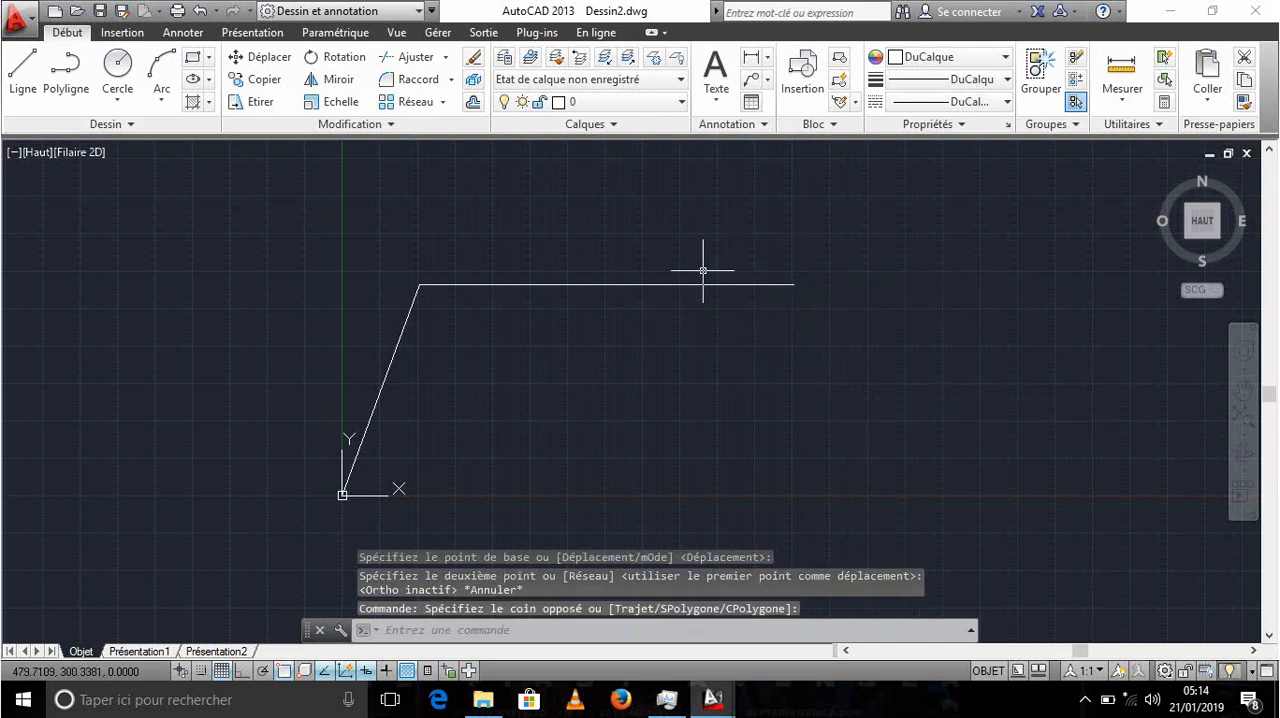
{"action": "left_click", "coordinate": [848, 350]}
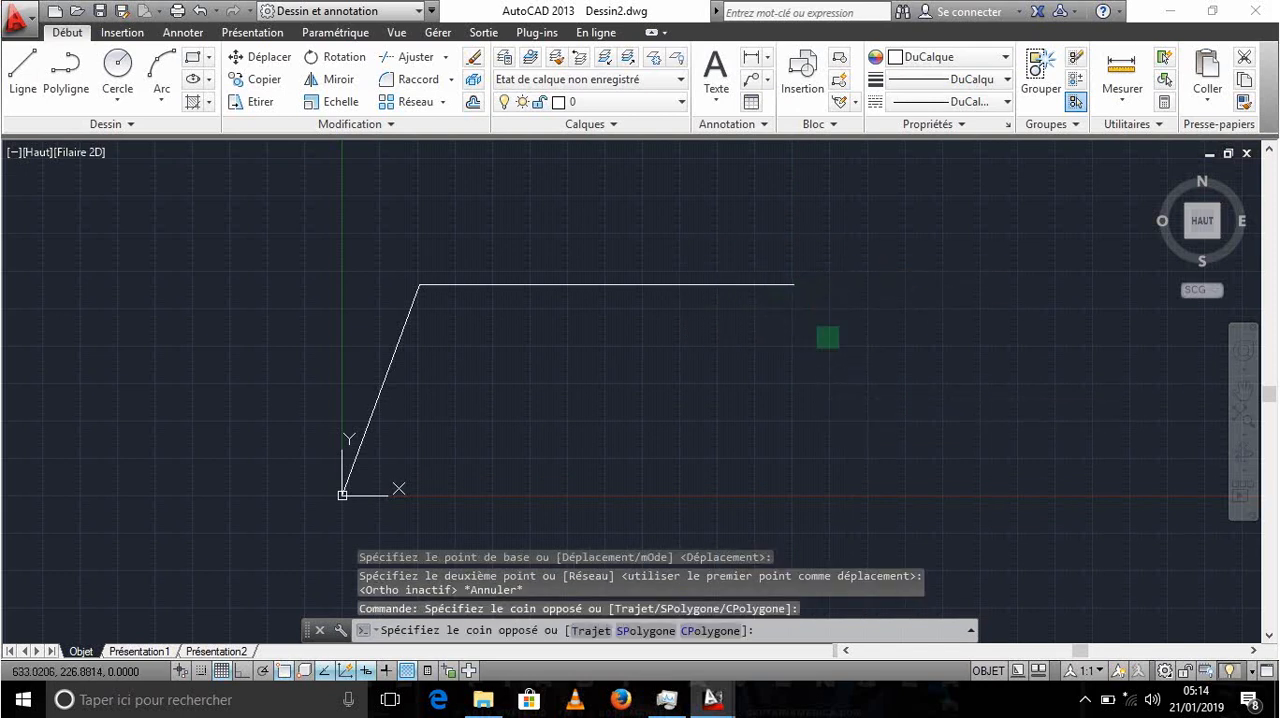
{"action": "left_click", "coordinate": [552, 180]}
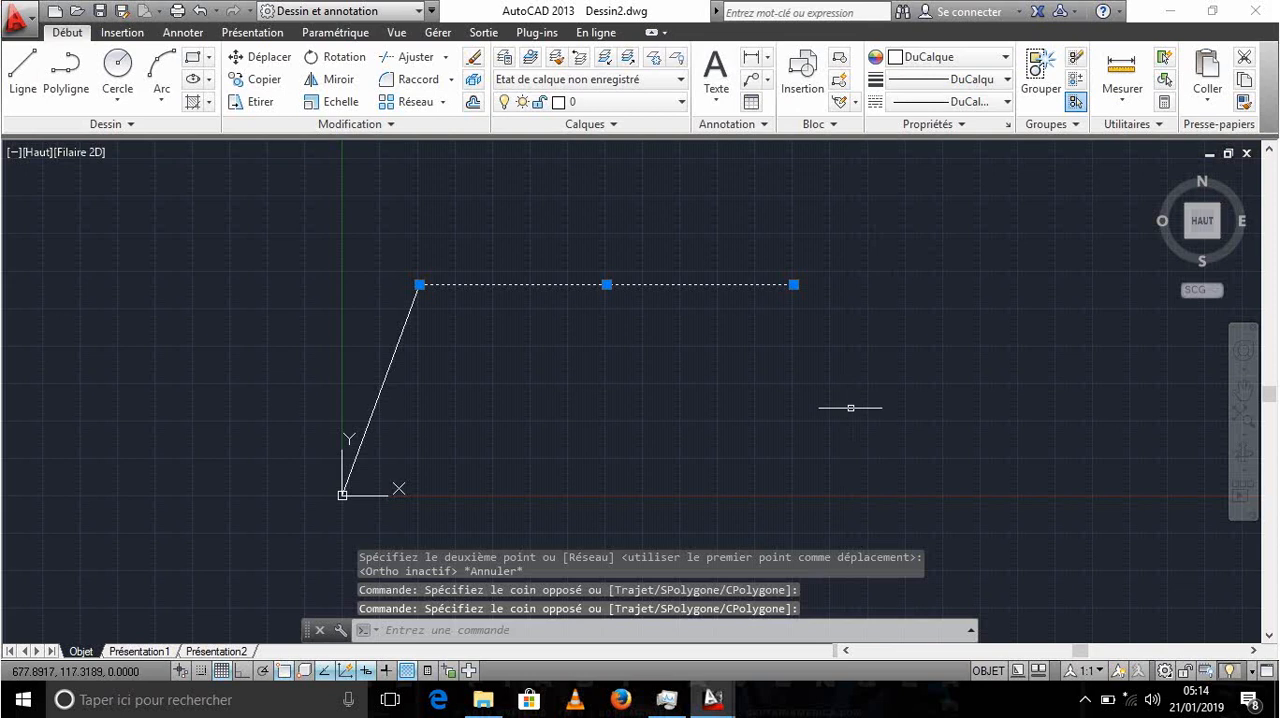
{"action": "key", "text": "Escape"}
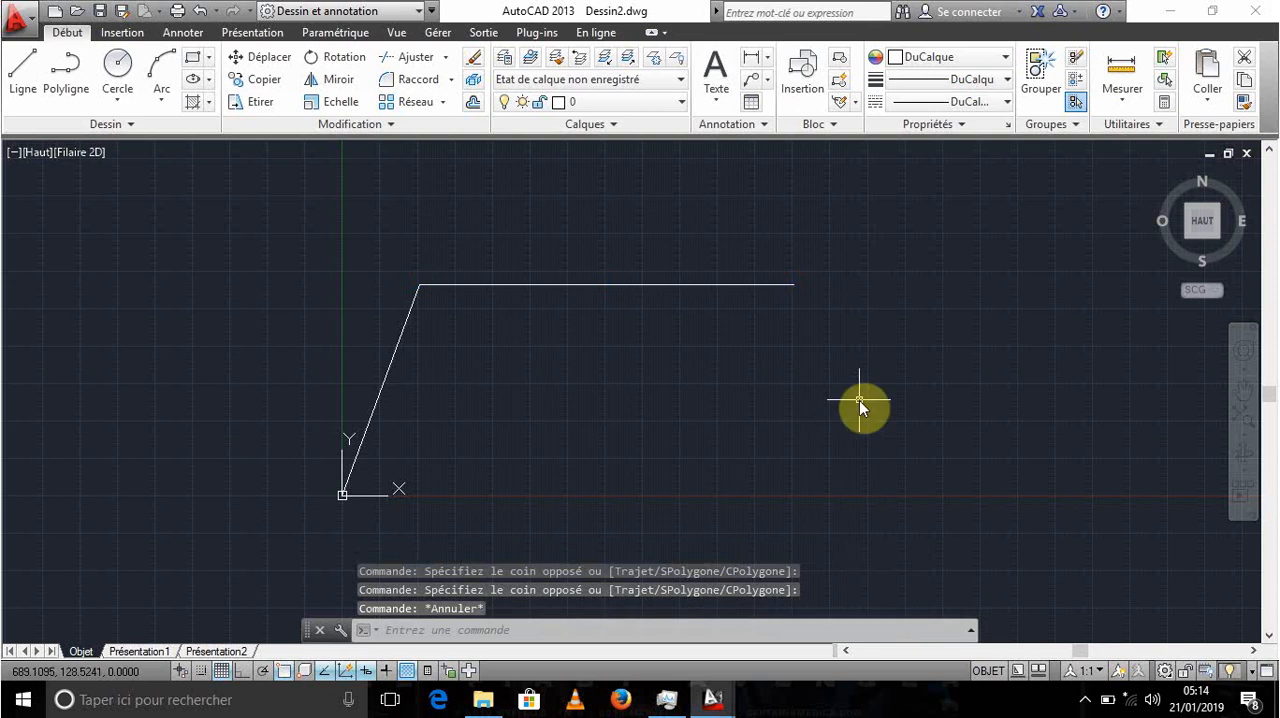
- Copy the horizontal line using its left endpoint as base point, place the copy at the origin, and end the Copy command
{"action": "type", "text": "cop"}
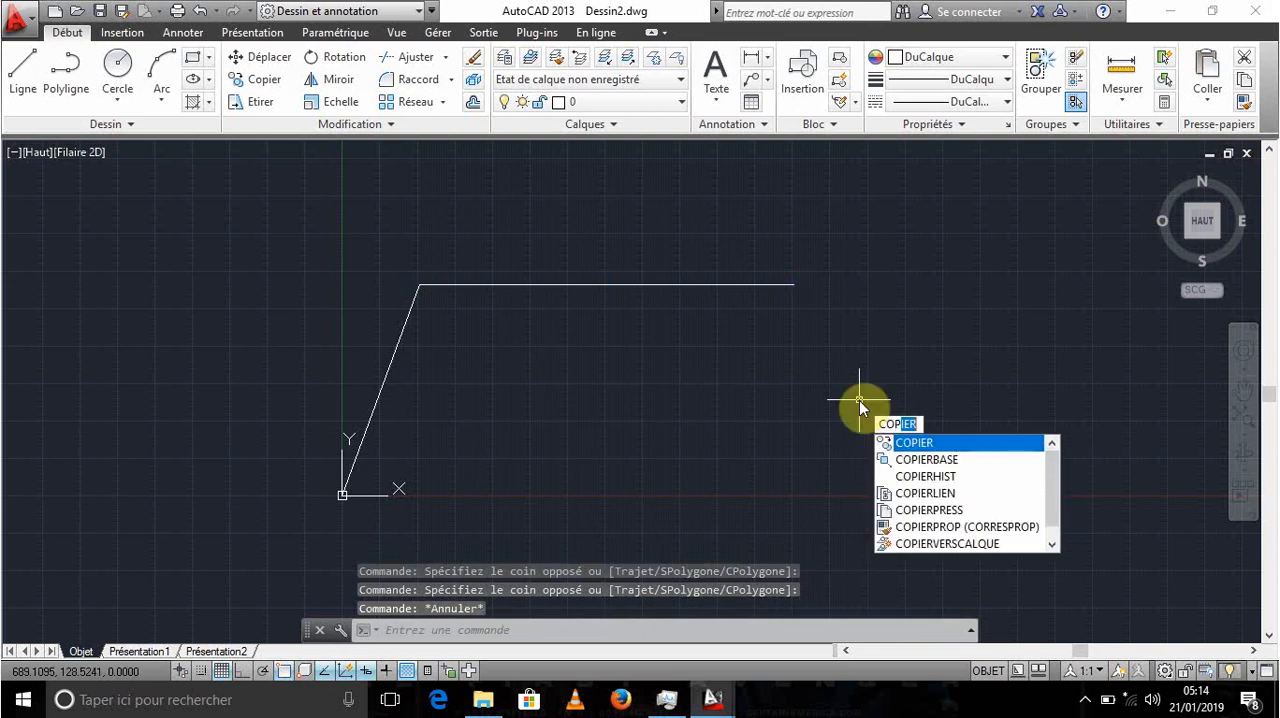
{"action": "key", "text": "Return"}
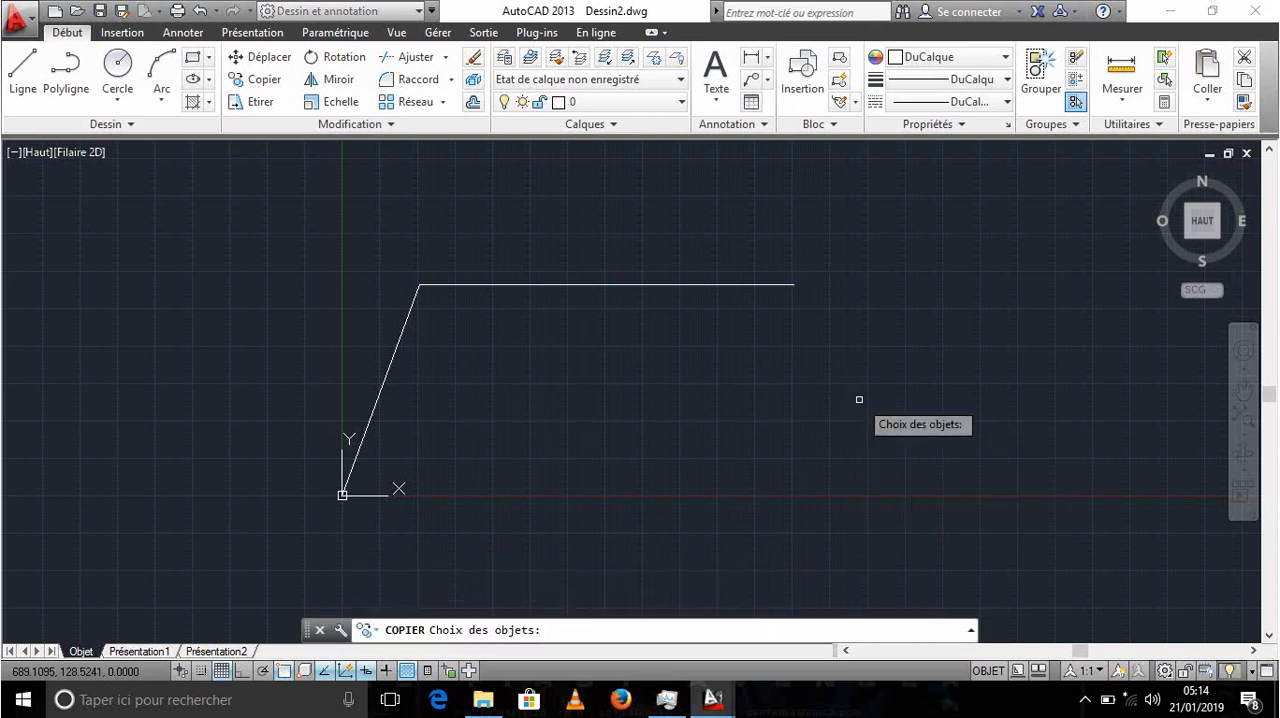
{"action": "left_click", "coordinate": [810, 307]}
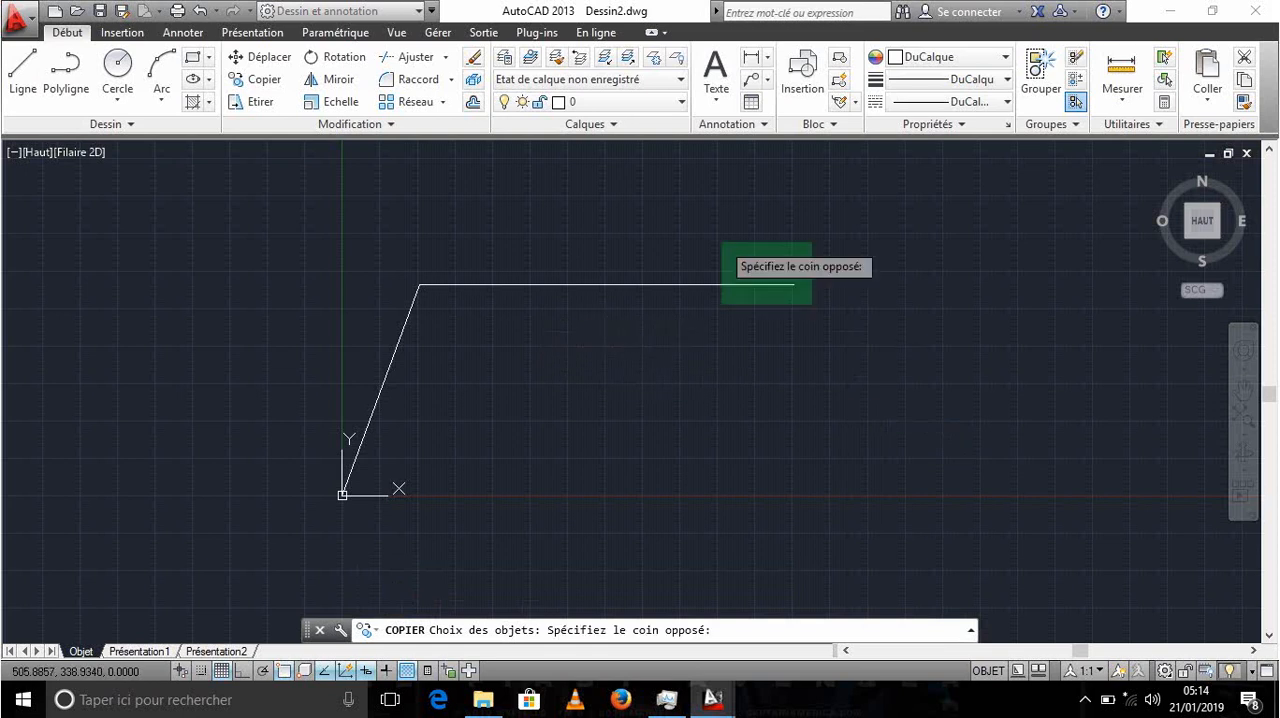
{"action": "left_click", "coordinate": [686, 249]}
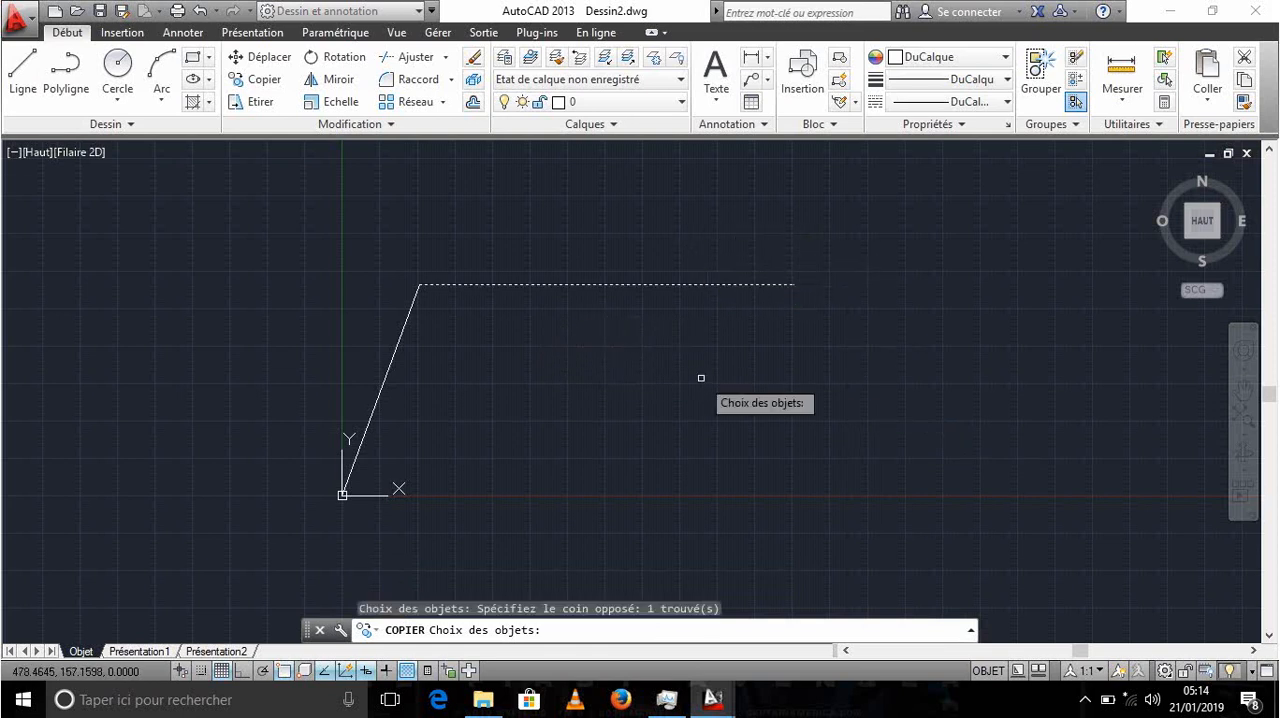
{"action": "key", "text": "Return"}
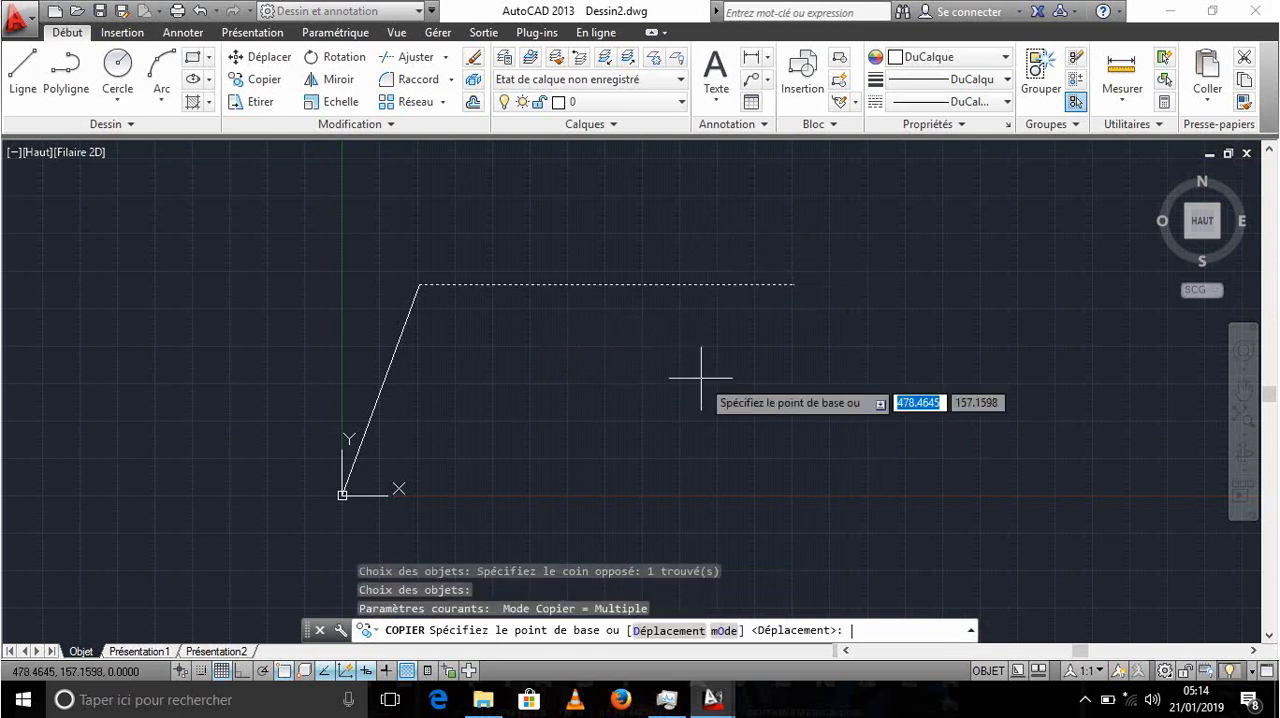
{"action": "left_click", "coordinate": [417, 286]}
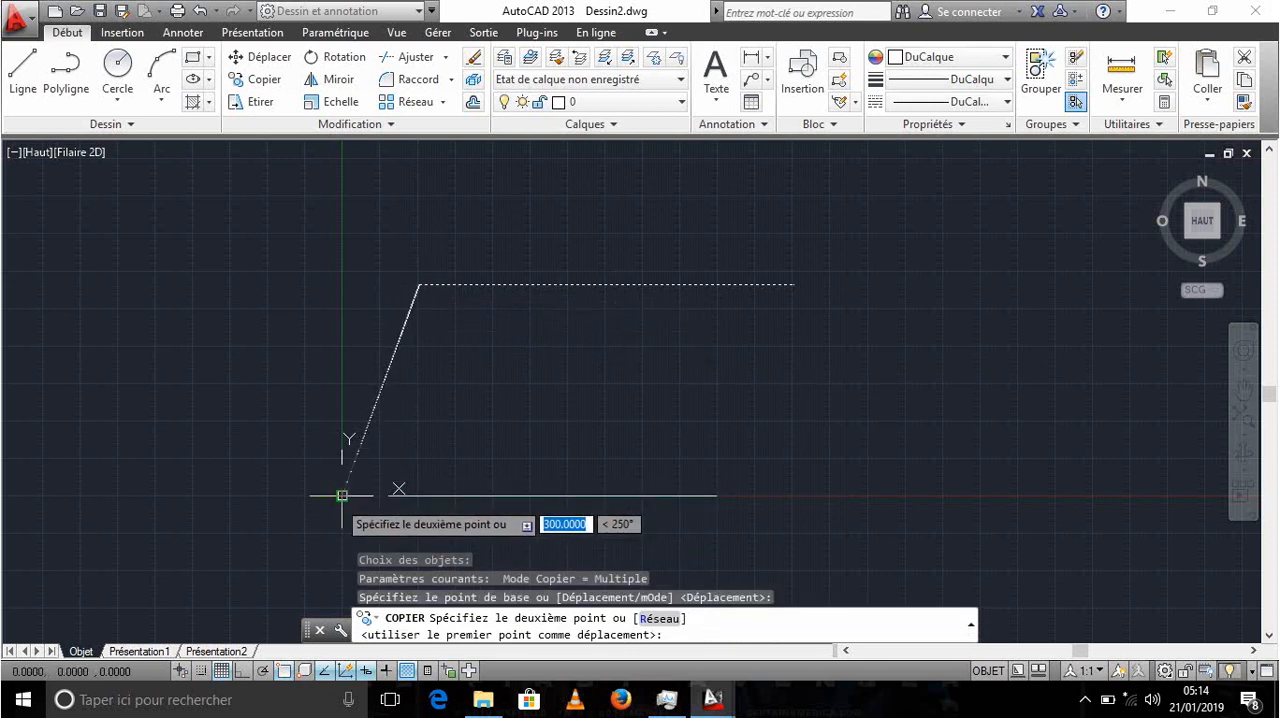
{"action": "scroll", "coordinate": [342, 495], "scroll_direction": "up", "scroll_amount": 10}
{"action": "middle_click_drag", "start_coordinate": [343, 490], "coordinate": [389, 334]}
{"action": "scroll", "coordinate": [334, 370], "scroll_direction": "down", "scroll_amount": 2}
{"action": "scroll", "coordinate": [385, 320], "scroll_direction": "up", "scroll_amount": 4}
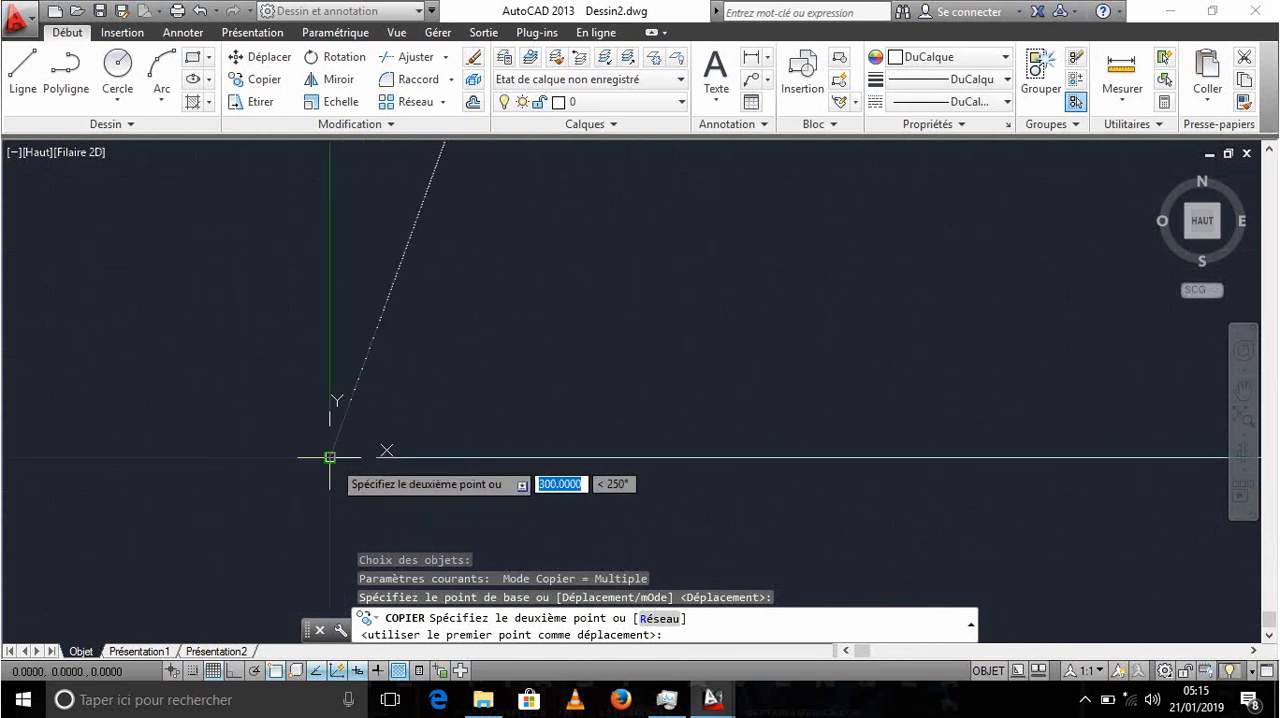
{"action": "left_click", "coordinate": [330, 457]}
{"action": "scroll", "coordinate": [736, 411], "scroll_direction": "down", "scroll_amount": 7}
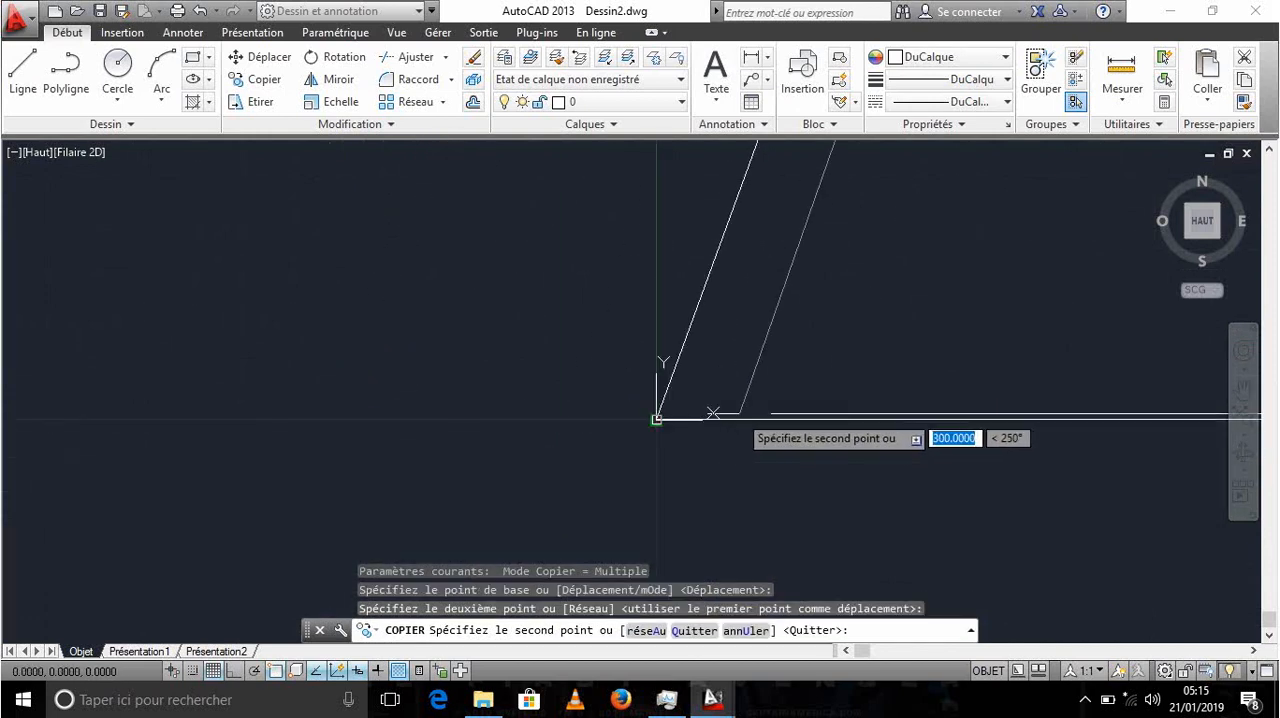
{"action": "middle_click_drag", "start_coordinate": [736, 411], "coordinate": [217, 485]}
{"action": "scroll", "coordinate": [691, 420], "scroll_direction": "down", "scroll_amount": 12}
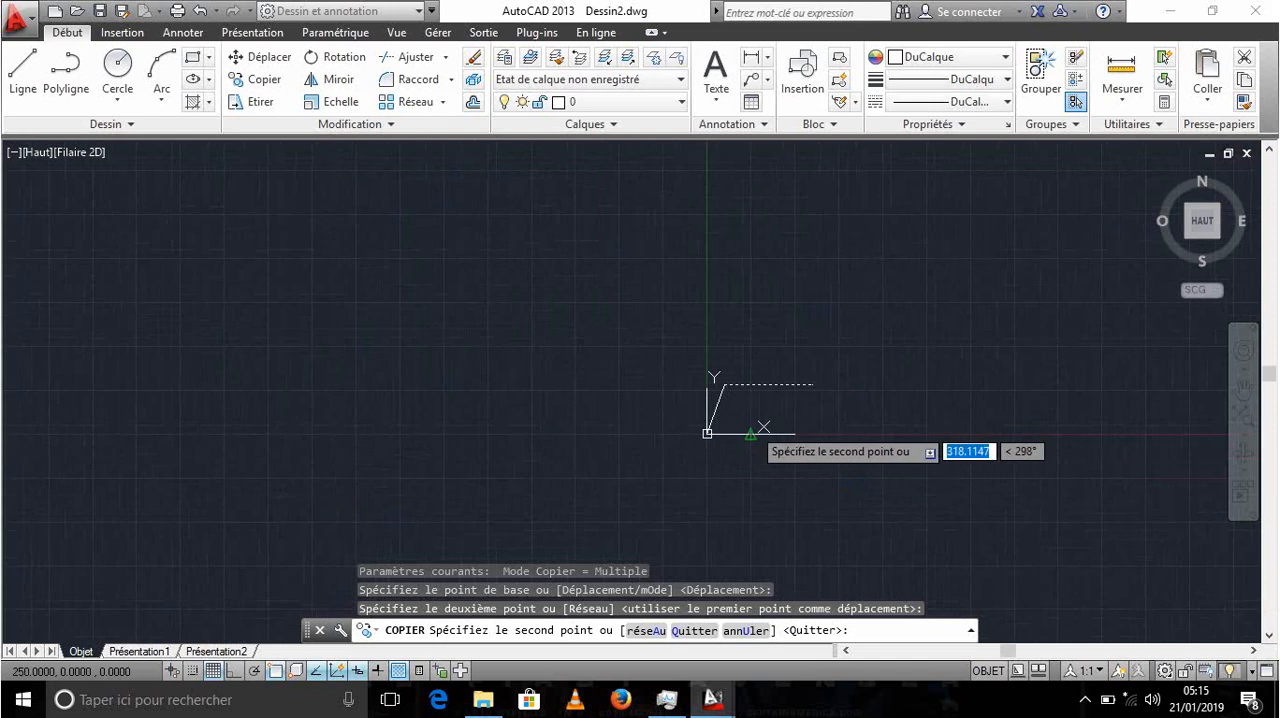
{"action": "middle_click_drag", "start_coordinate": [770, 420], "coordinate": [600, 406]}
{"action": "scroll", "coordinate": [625, 393], "scroll_direction": "up", "scroll_amount": 8}
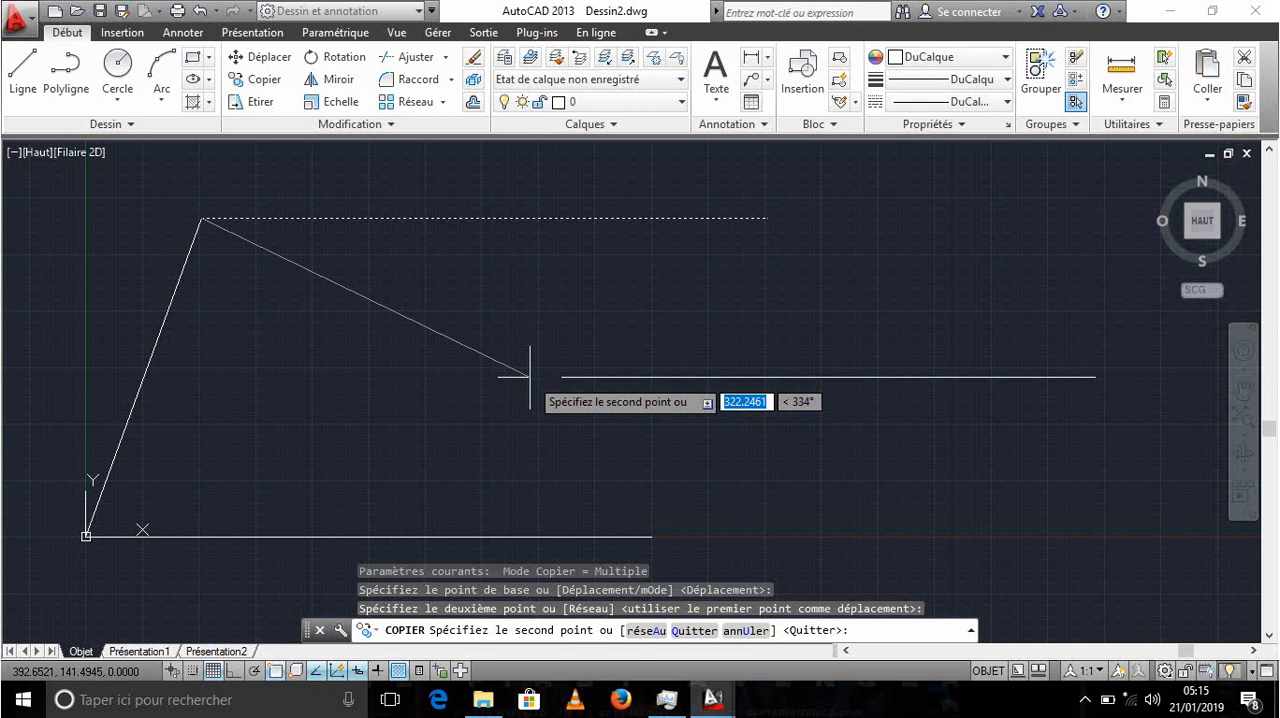
{"action": "key", "text": "Escape"}
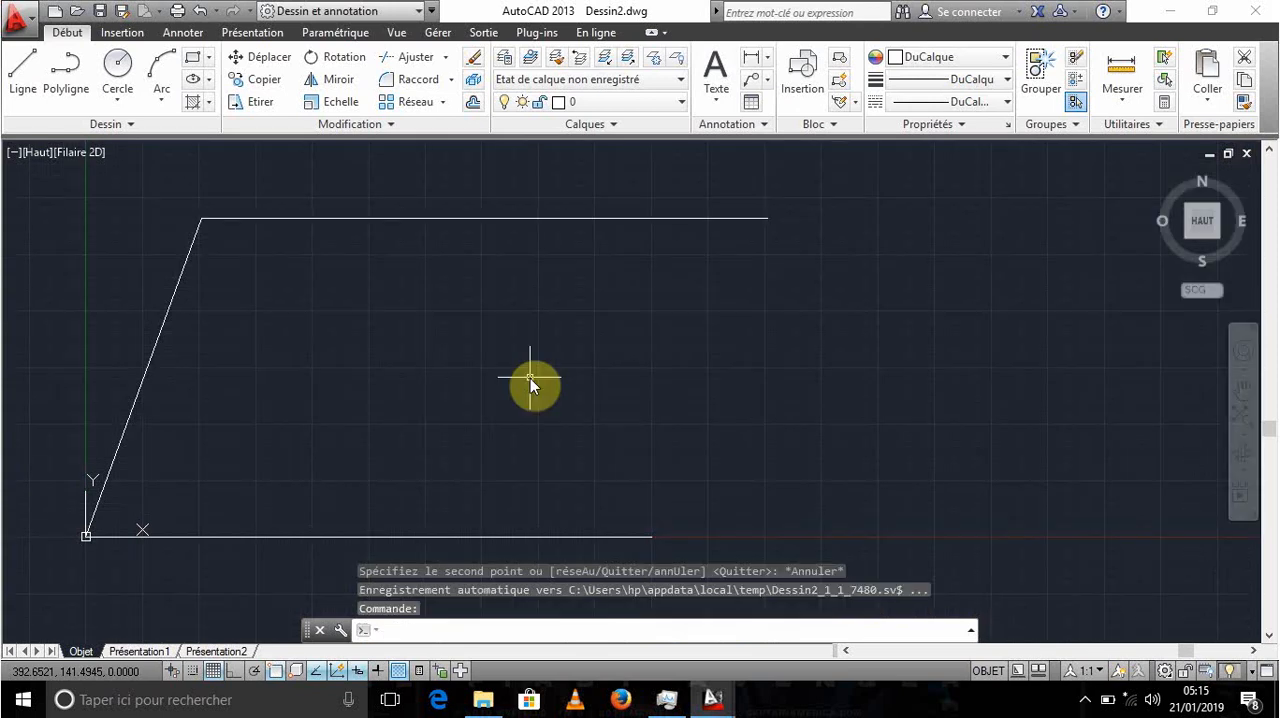
- Copy the inclined line from its upper endpoint to the right endpoint of the top horizontal line, closing the parallelogram
{"action": "scroll", "coordinate": [350, 382], "scroll_direction": "down", "scroll_amount": 3}
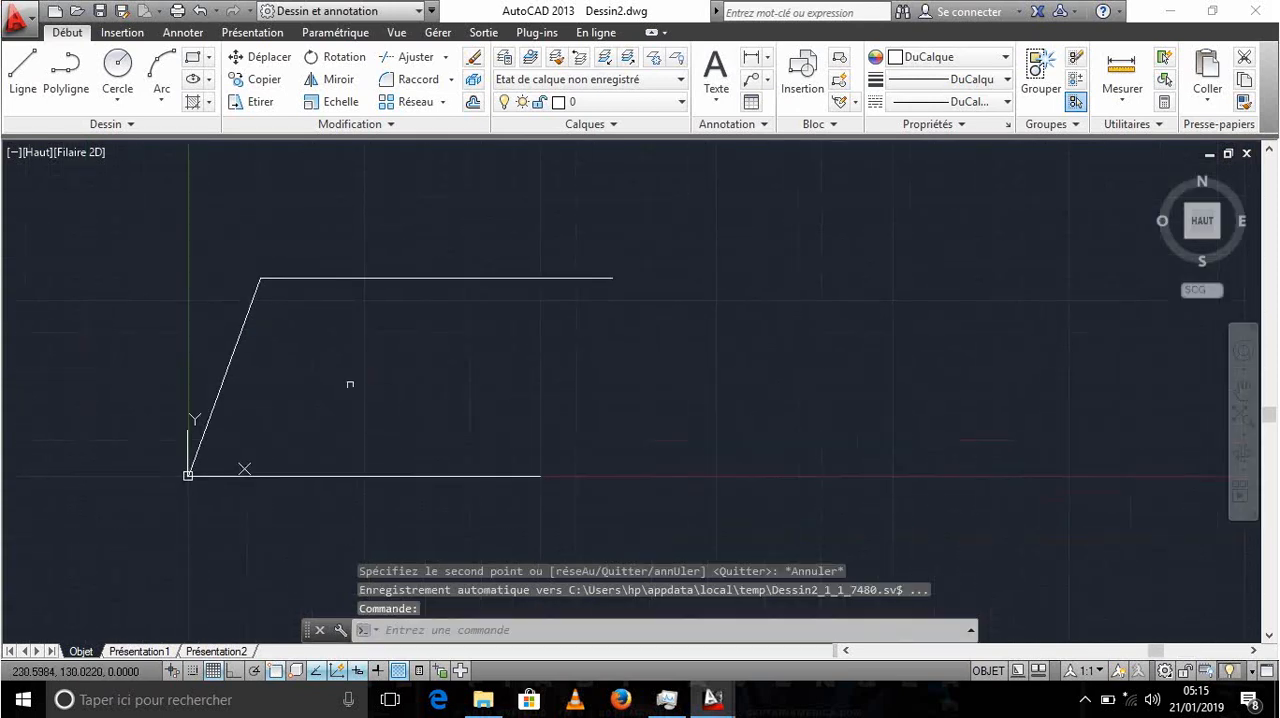
{"action": "type", "text": "COPIER"}
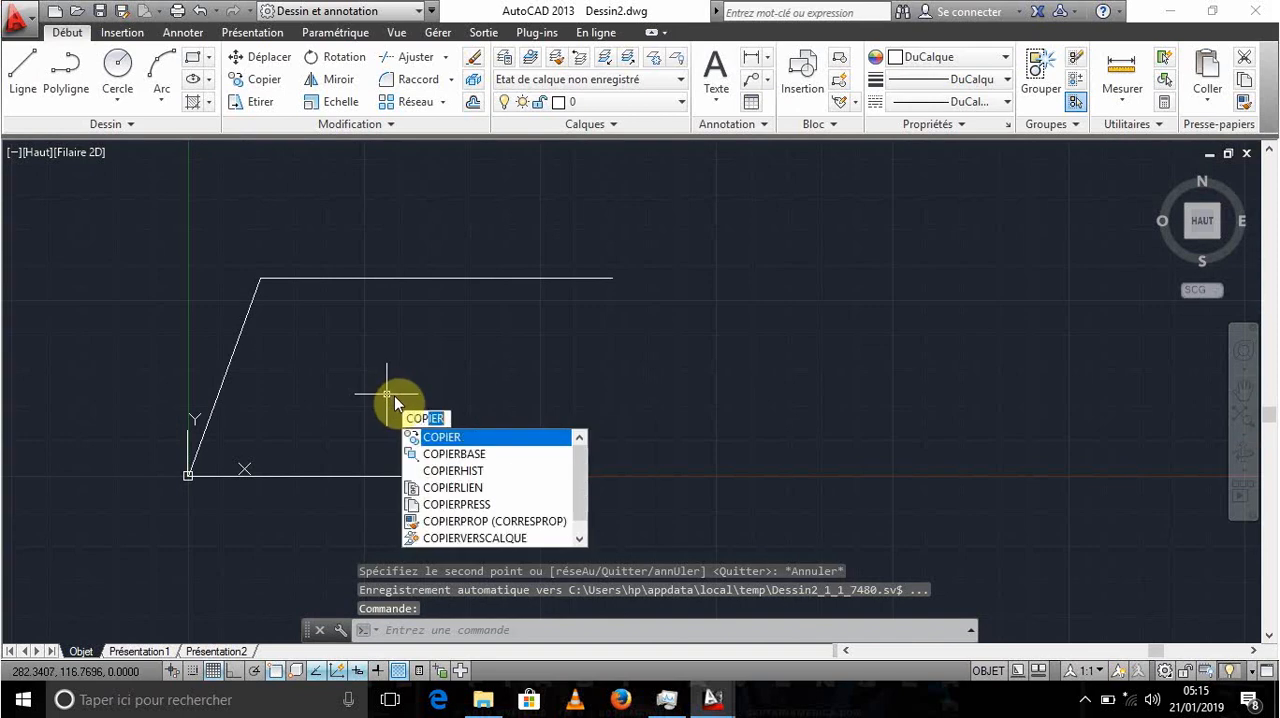
{"action": "key", "text": "Return"}
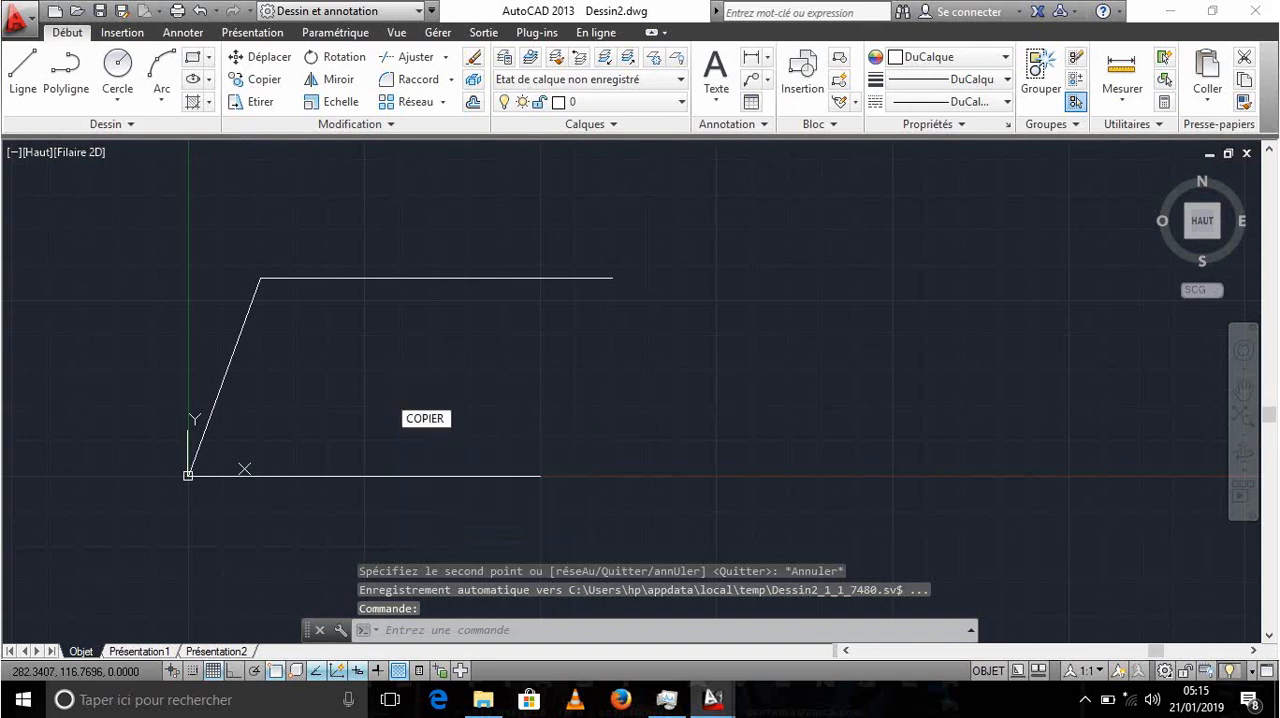
{"action": "left_click", "coordinate": [273, 378]}
{"action": "left_click", "coordinate": [181, 332]}
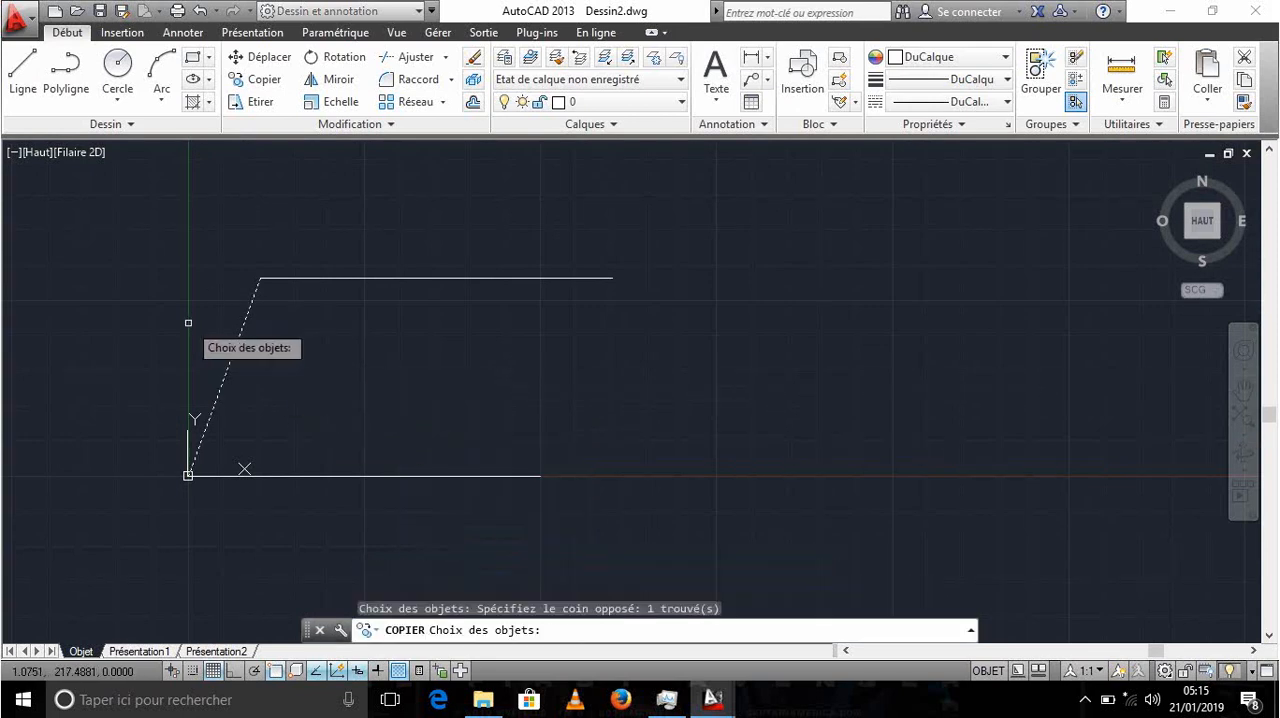
{"action": "key", "text": "Return"}
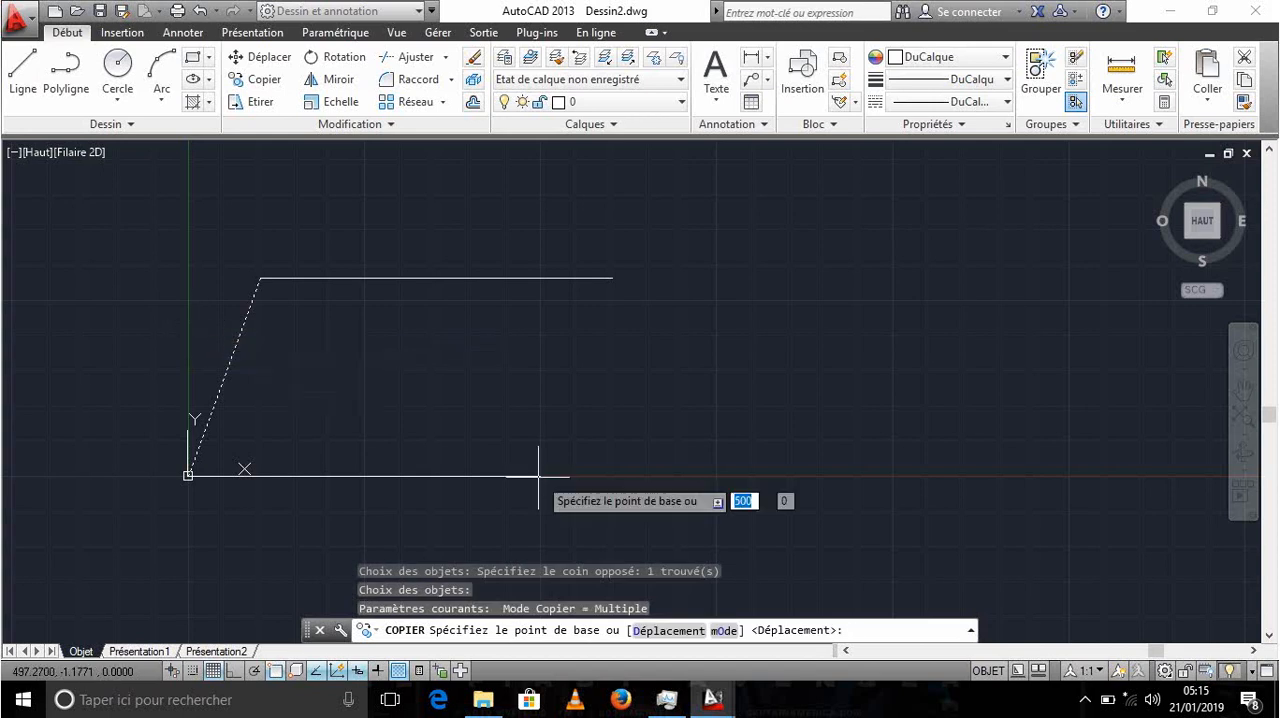
{"action": "left_click", "coordinate": [260, 278]}
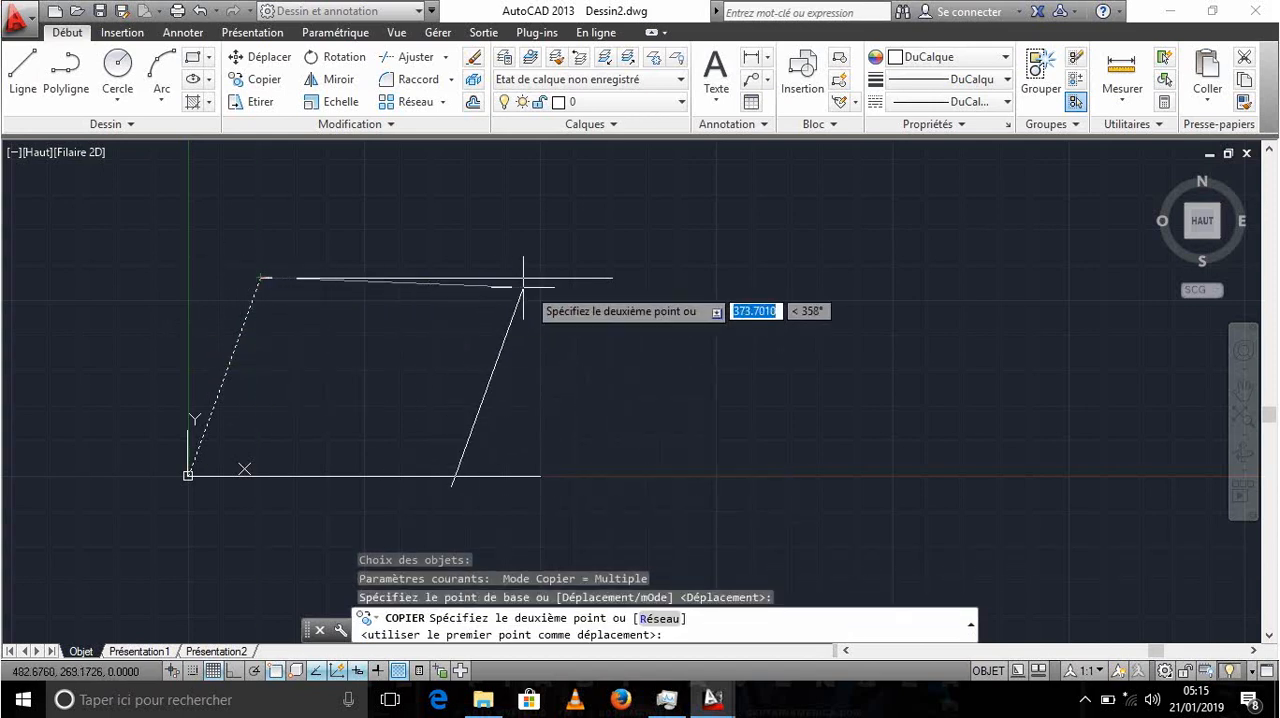
{"action": "left_click", "coordinate": [612, 277]}
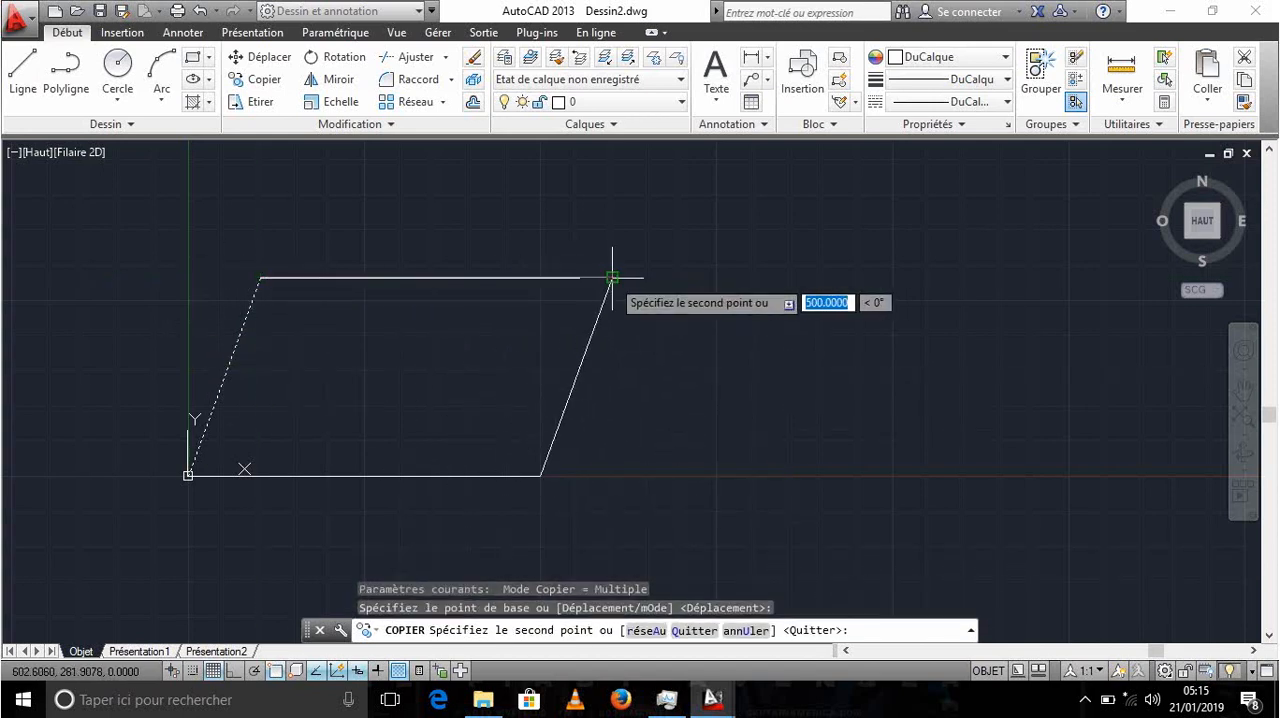
{"action": "key", "text": "Escape"}
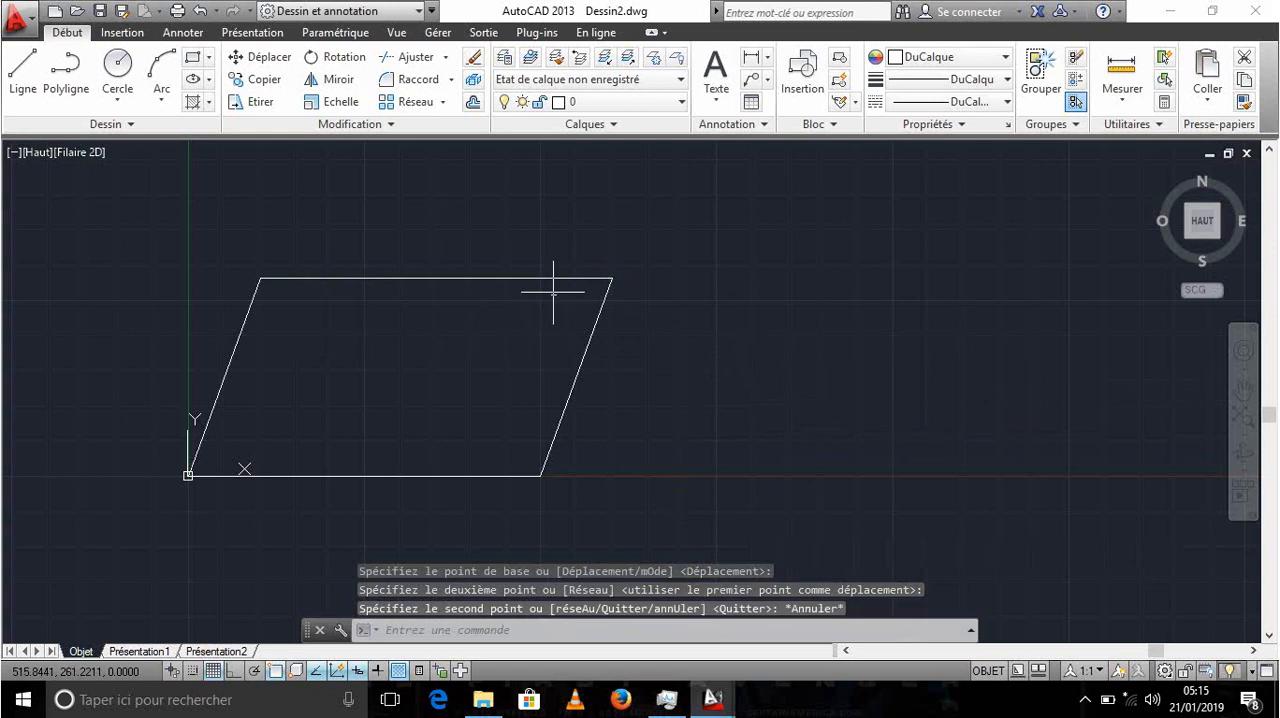
{"action": "scroll", "coordinate": [451, 337], "scroll_direction": "down", "scroll_amount": 4}
{"action": "scroll", "coordinate": [500, 310], "scroll_direction": "up", "scroll_amount": 2}
{"action": "scroll", "coordinate": [552, 290], "scroll_direction": "up", "scroll_amount": 4}
{"action": "scroll", "coordinate": [551, 296], "scroll_direction": "down", "scroll_amount": 4}
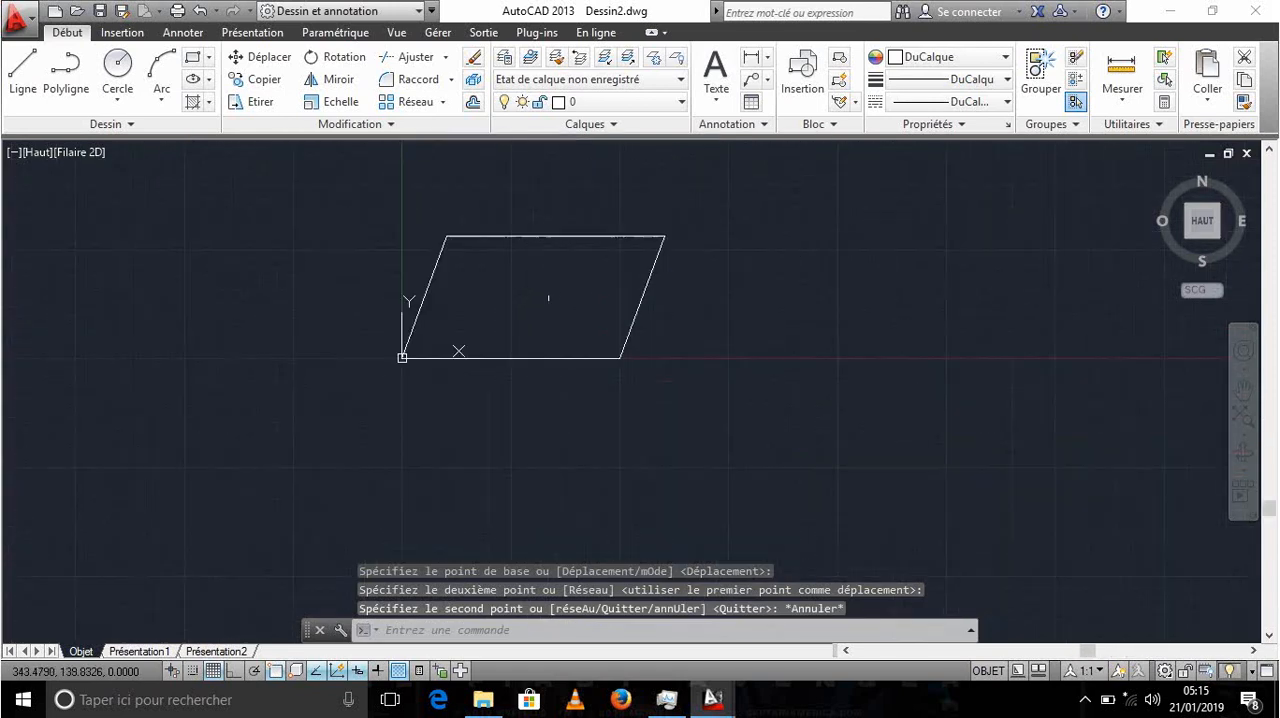
{"action": "middle_click_drag", "start_coordinate": [549, 295], "coordinate": [517, 389]}
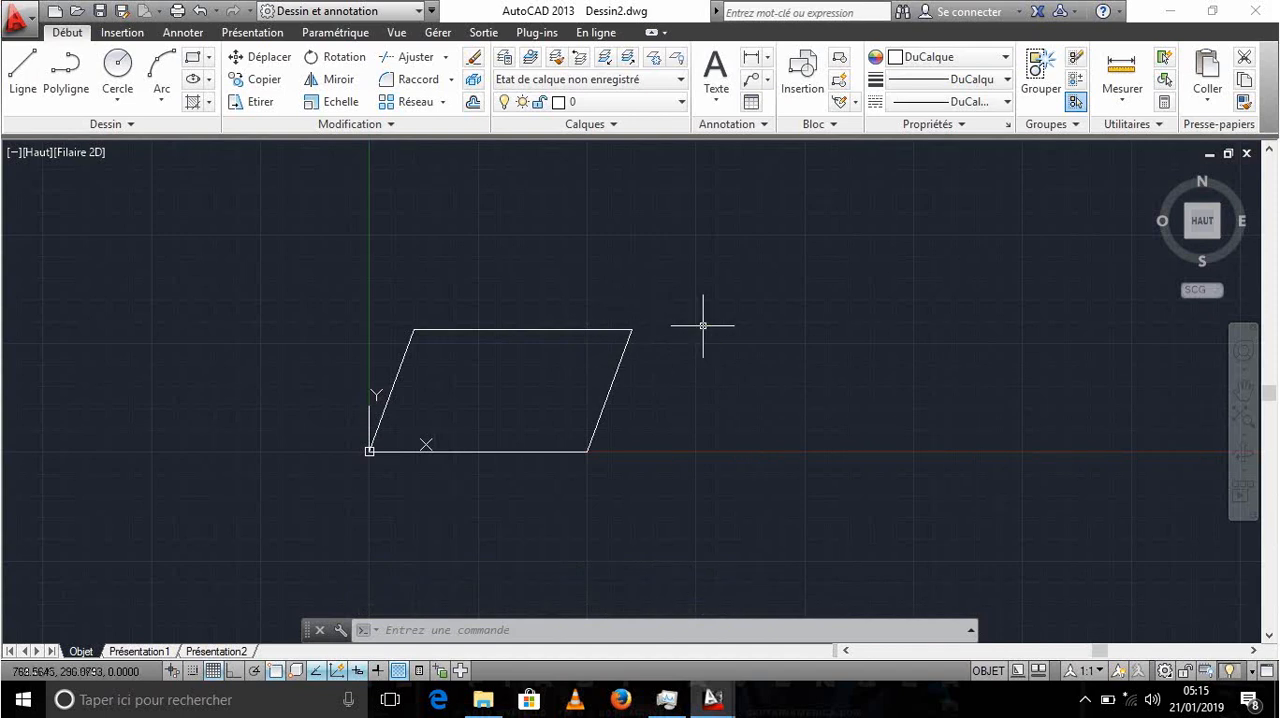
{"action": "type", "text": "CERCLE"}
{"action": "key", "text": "Return"}
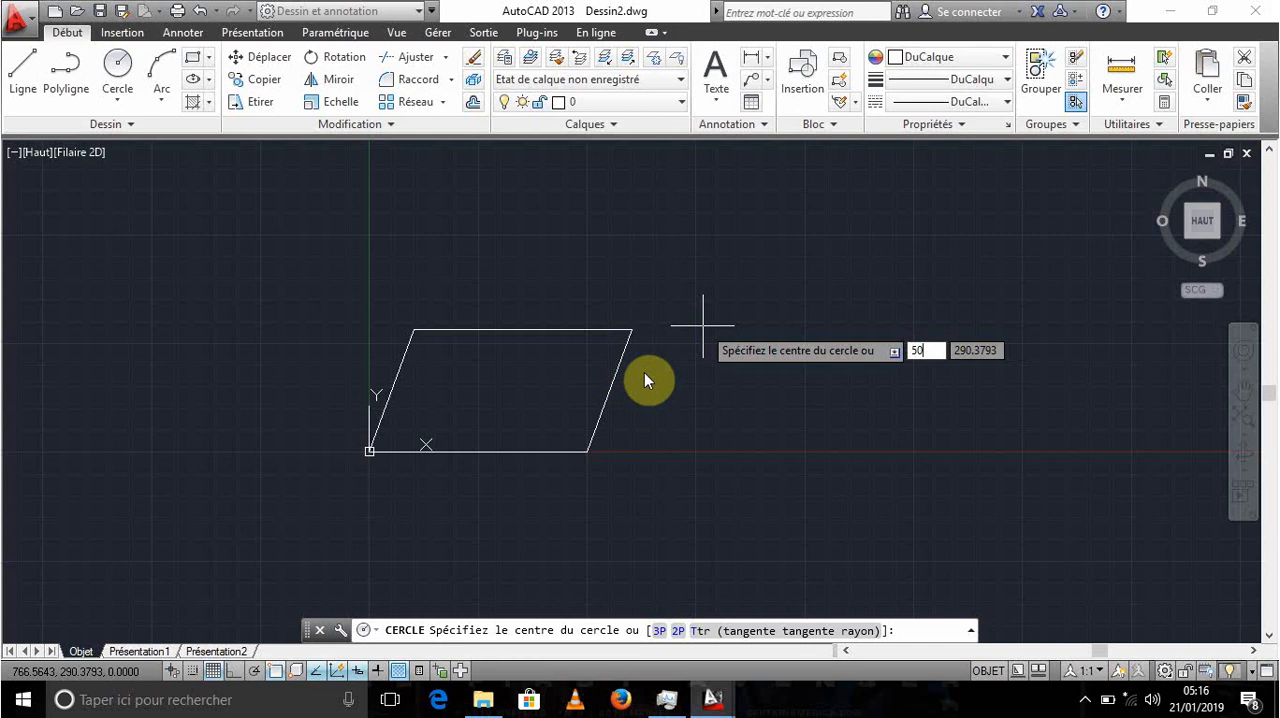
{"action": "key", "text": "Escape"}
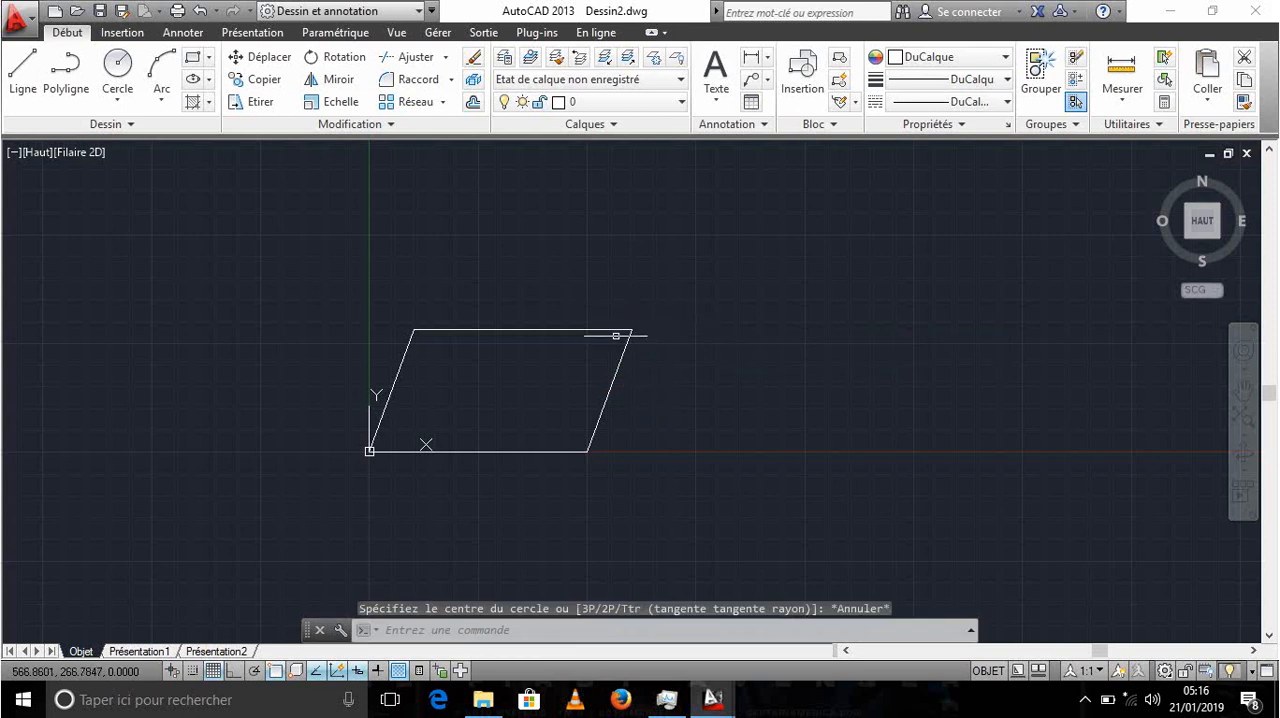
- Draw a circle of radius 50 centred on the parallelogram's upper-right corner
{"action": "type", "text": "CERCLE"}
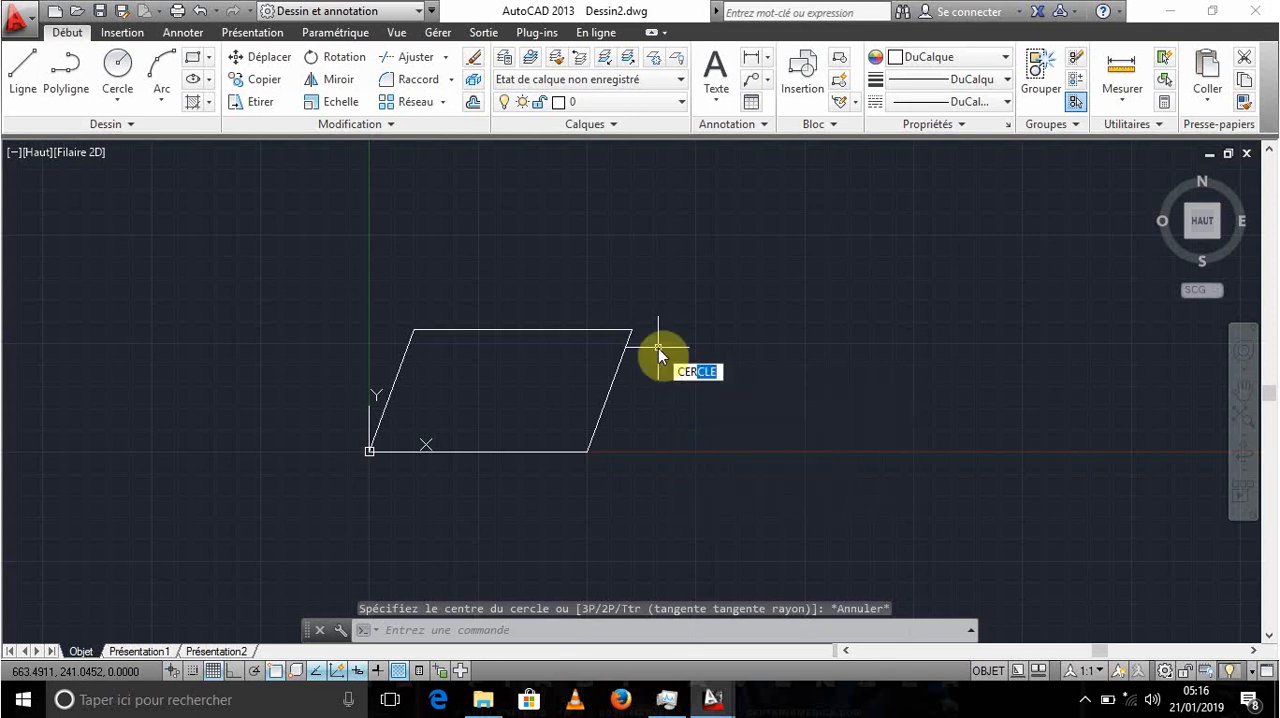
{"action": "key", "text": "Return"}
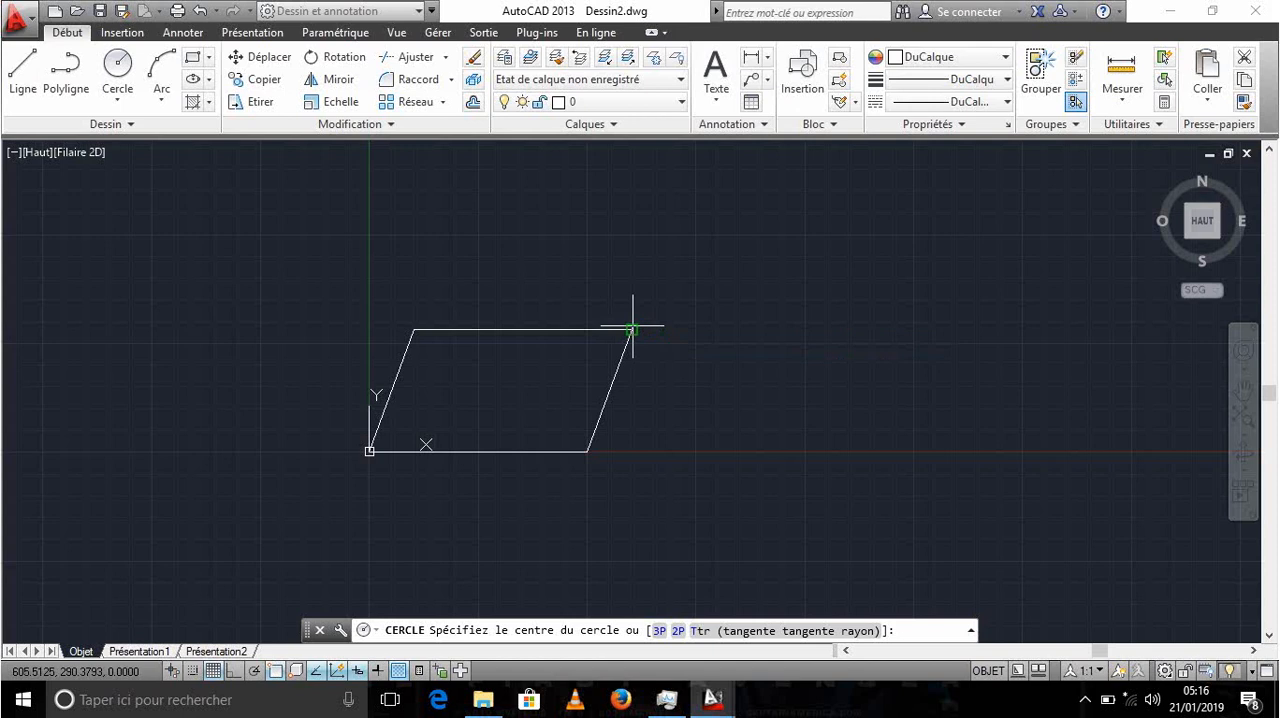
{"action": "left_click", "coordinate": [631, 329]}
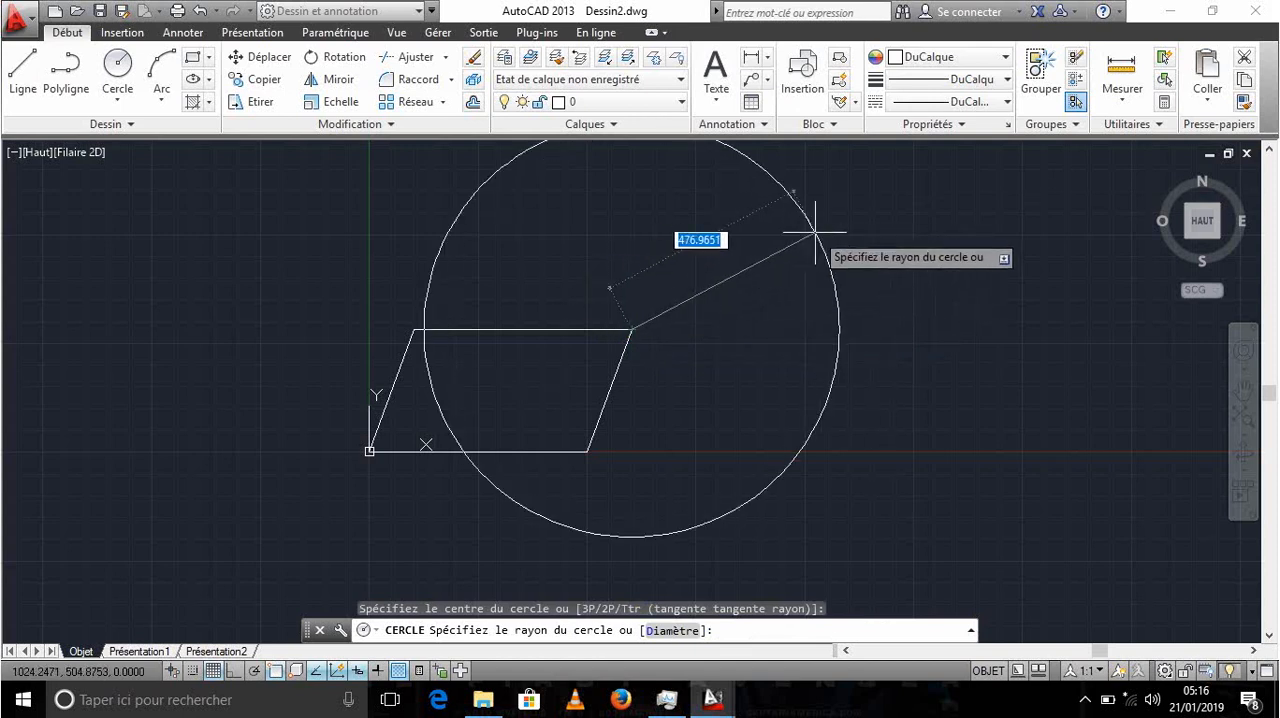
{"action": "type", "text": "50"}
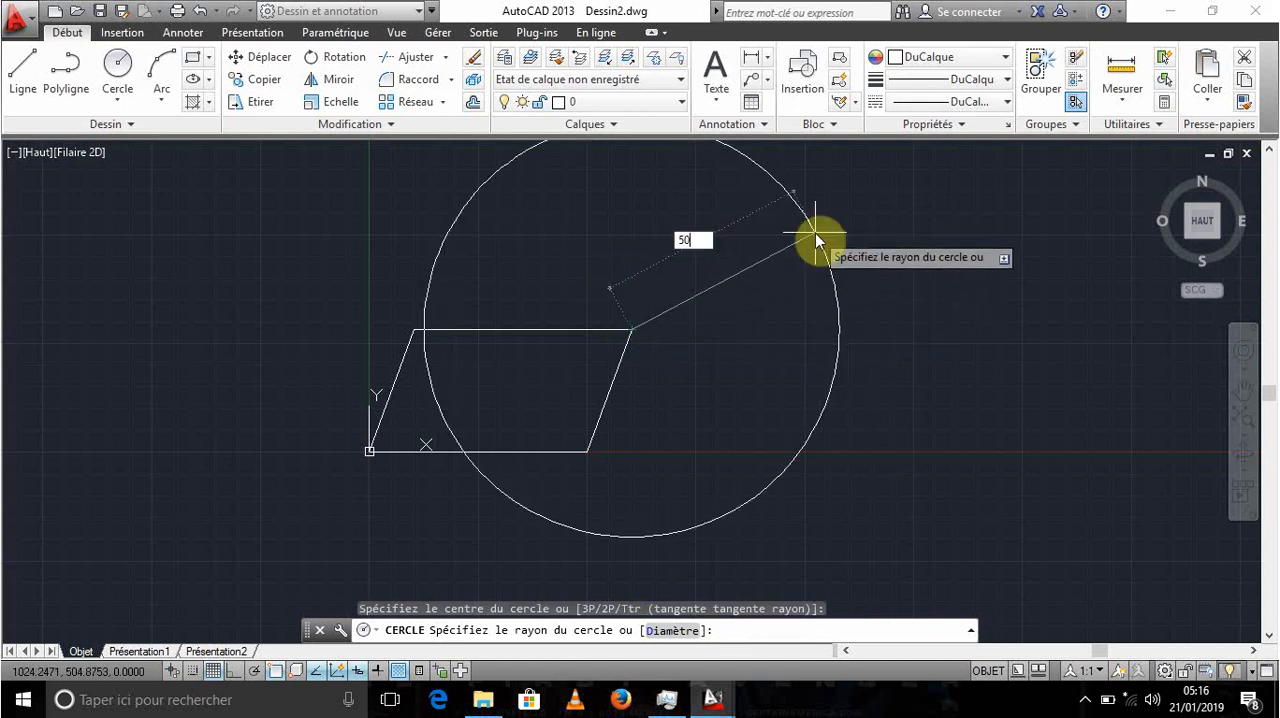
{"action": "key", "text": "Return"}
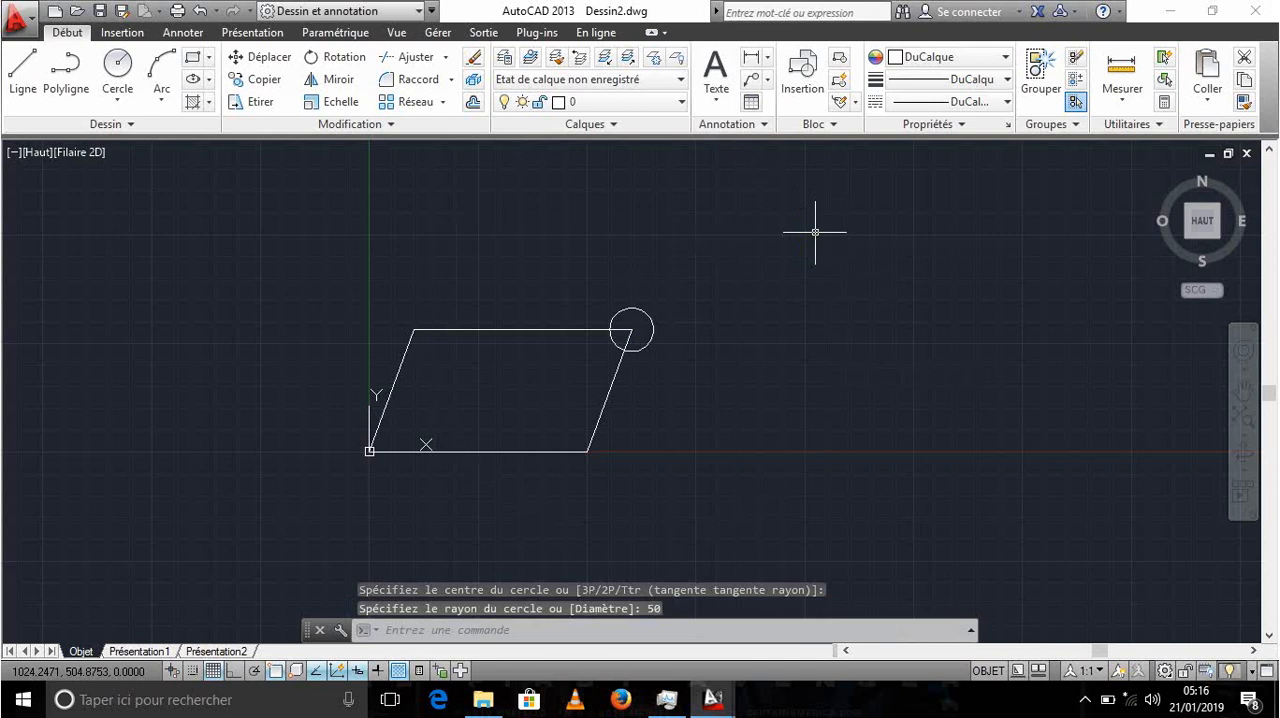
{"action": "scroll", "coordinate": [636, 308], "scroll_direction": "up", "scroll_amount": 2}
{"action": "scroll", "coordinate": [628, 304], "scroll_direction": "up", "scroll_amount": 5}
{"action": "scroll", "coordinate": [628, 304], "scroll_direction": "down", "scroll_amount": 8}
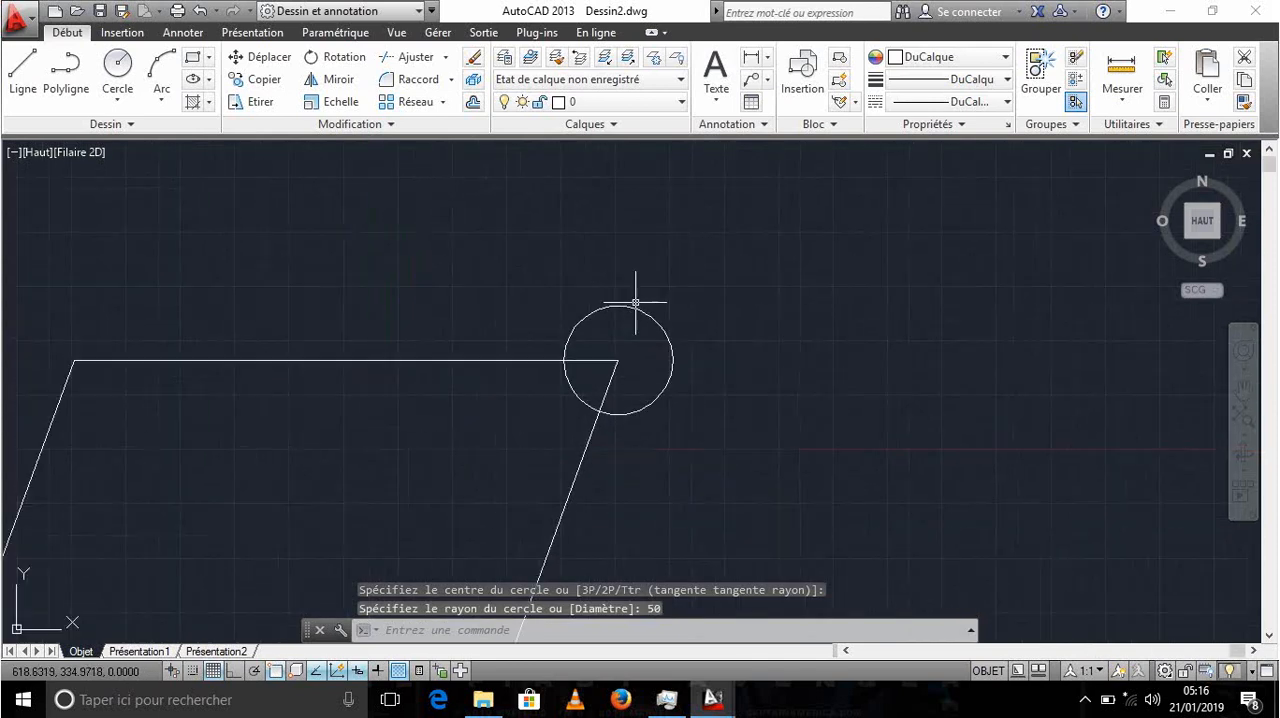
{"action": "scroll", "coordinate": [628, 304], "scroll_direction": "up", "scroll_amount": 6}
{"action": "scroll", "coordinate": [626, 300], "scroll_direction": "down", "scroll_amount": 6}
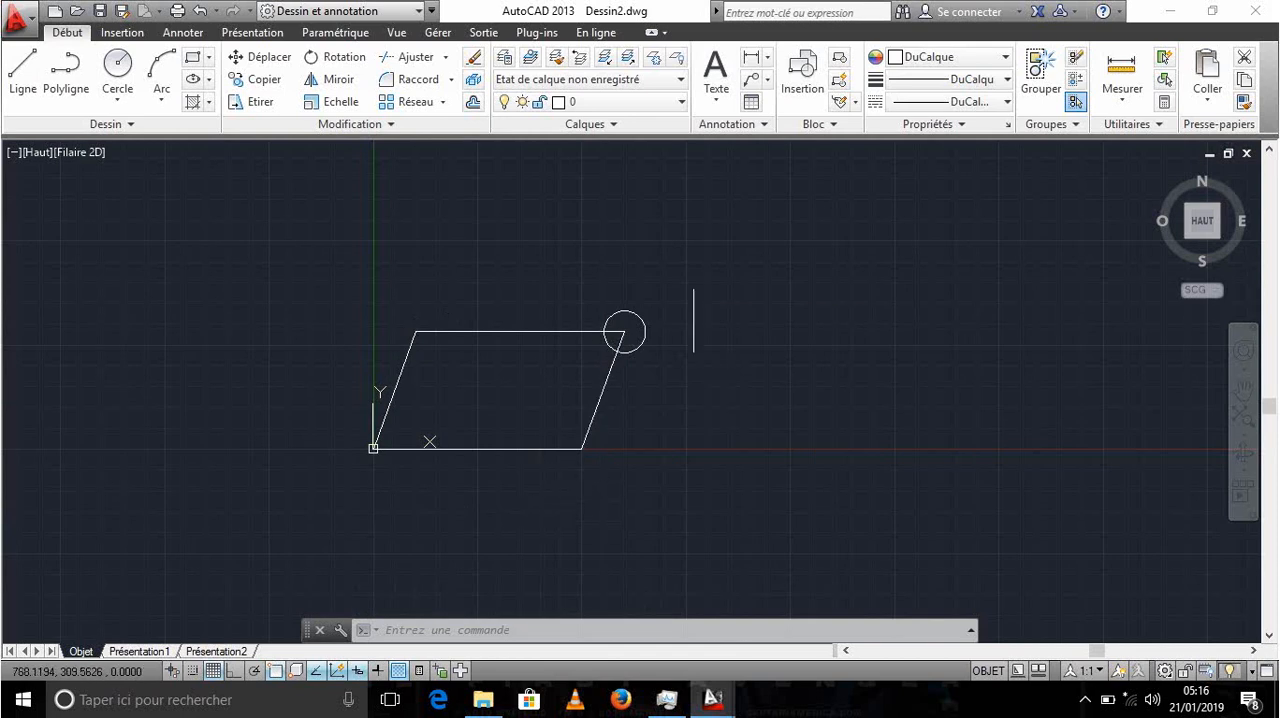
{"action": "left_click", "coordinate": [694, 320]}
{"action": "left_click", "coordinate": [722, 293]}
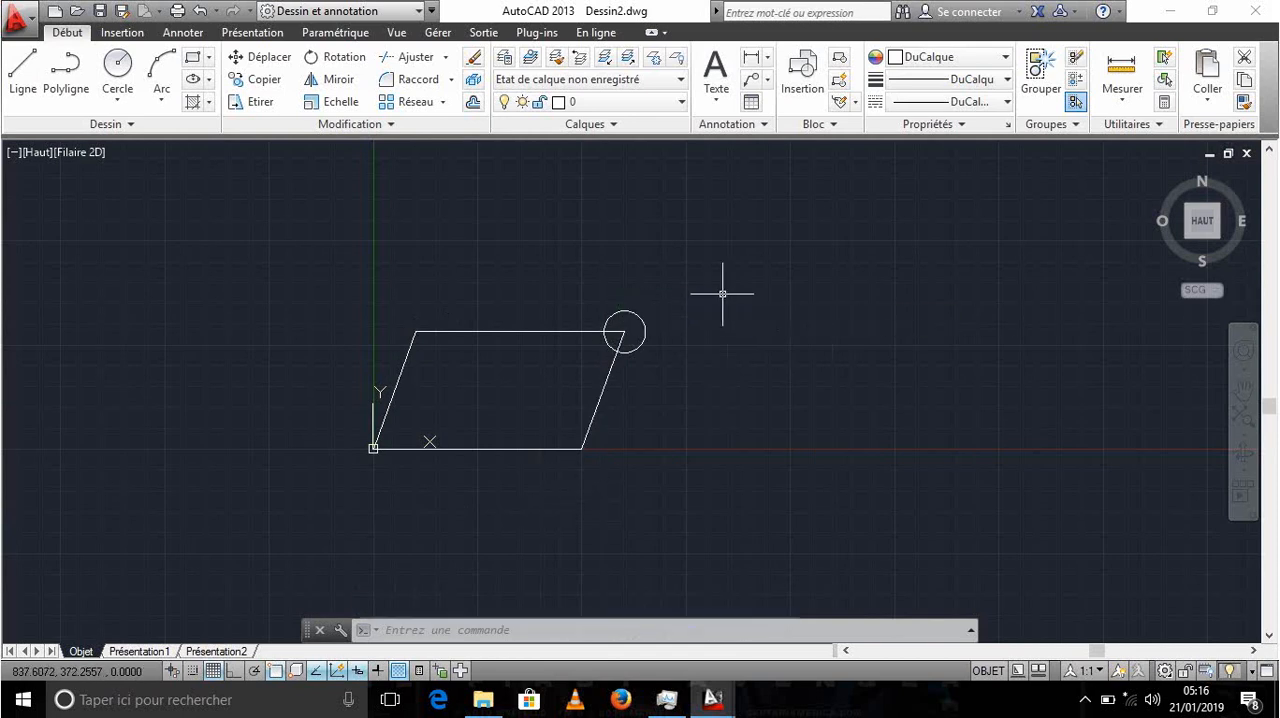
{"action": "left_click", "coordinate": [786, 323]}
{"action": "left_click", "coordinate": [604, 276]}
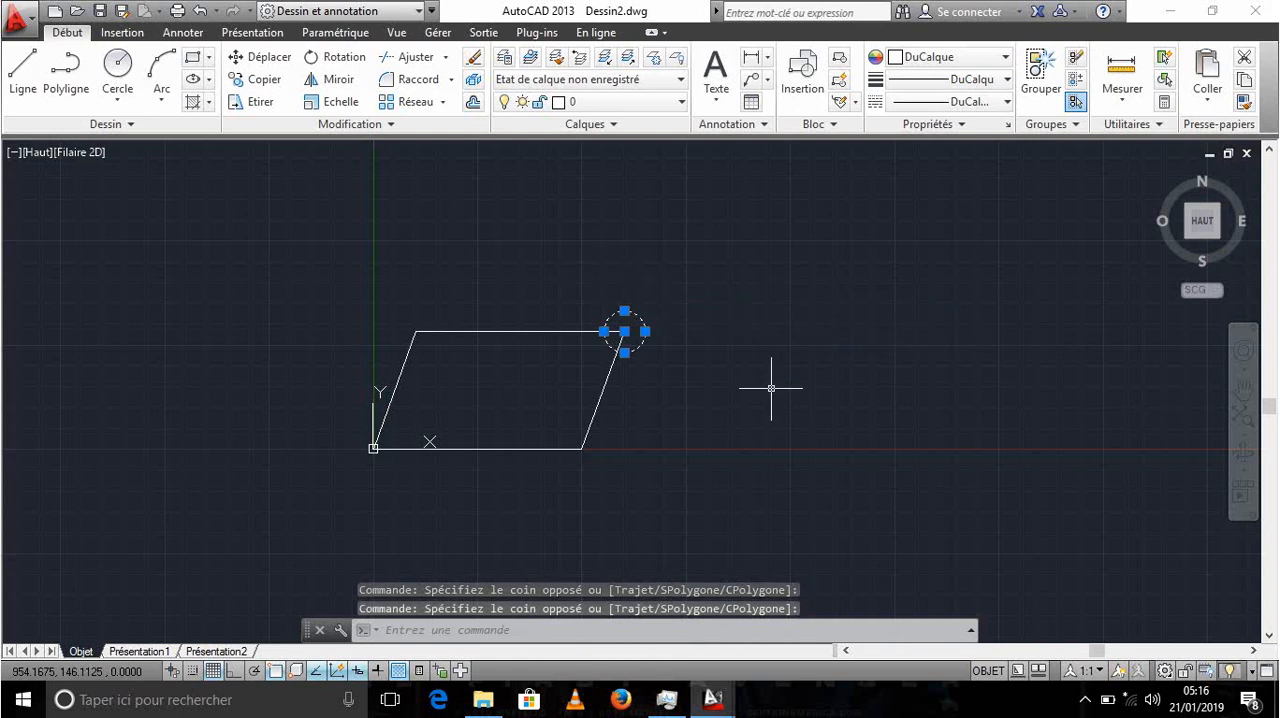
{"action": "left_click", "coordinate": [754, 340]}
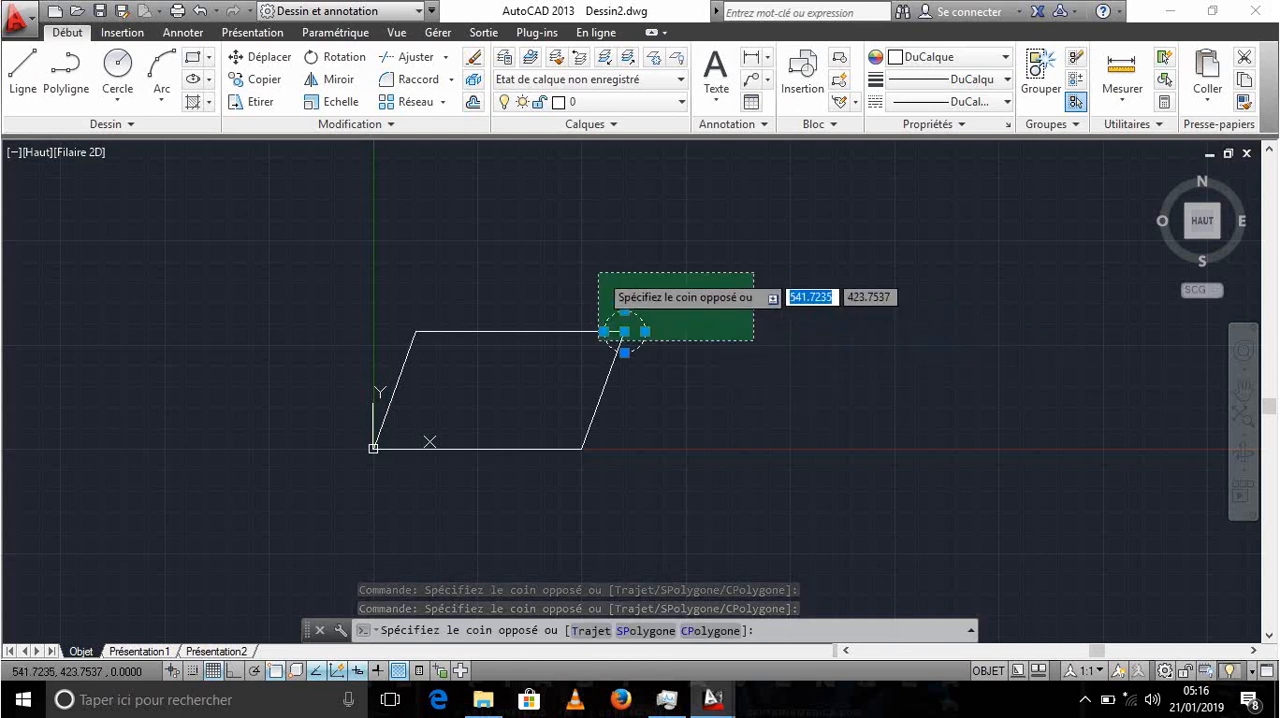
{"action": "left_click", "coordinate": [717, 312]}
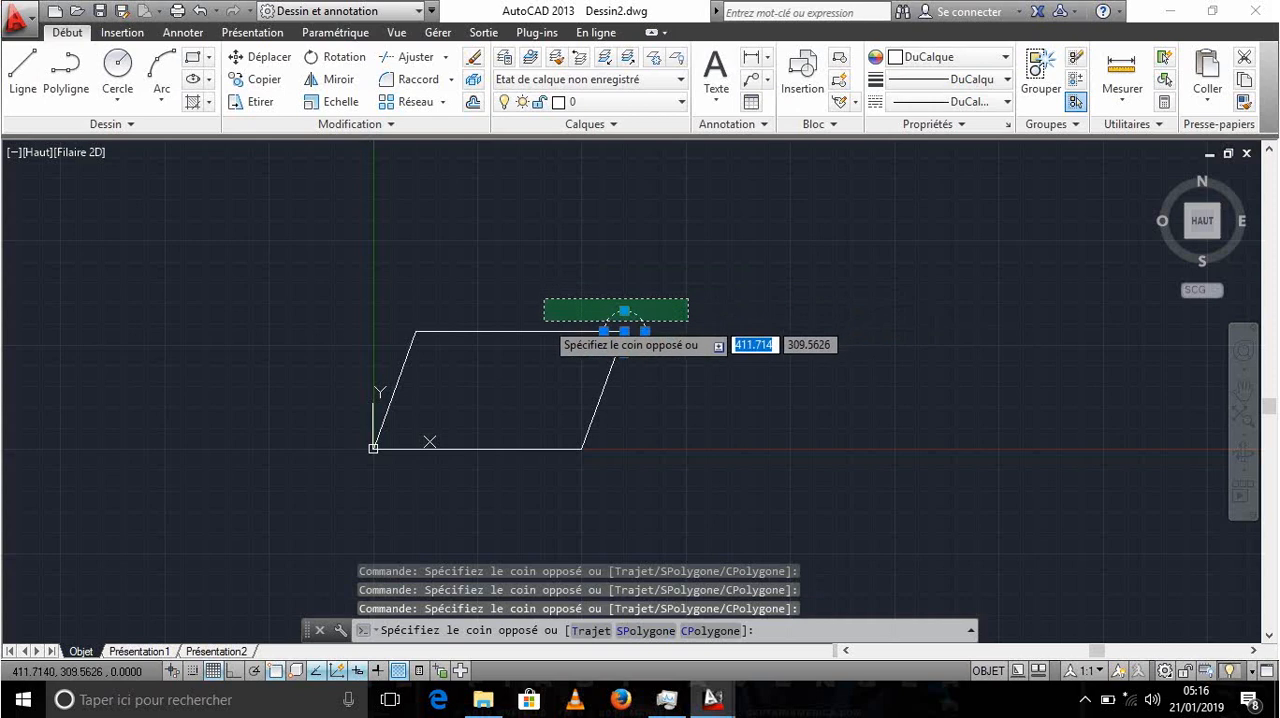
{"action": "left_click", "coordinate": [544, 320]}
{"action": "left_click", "coordinate": [707, 344]}
{"action": "left_click", "coordinate": [588, 286]}
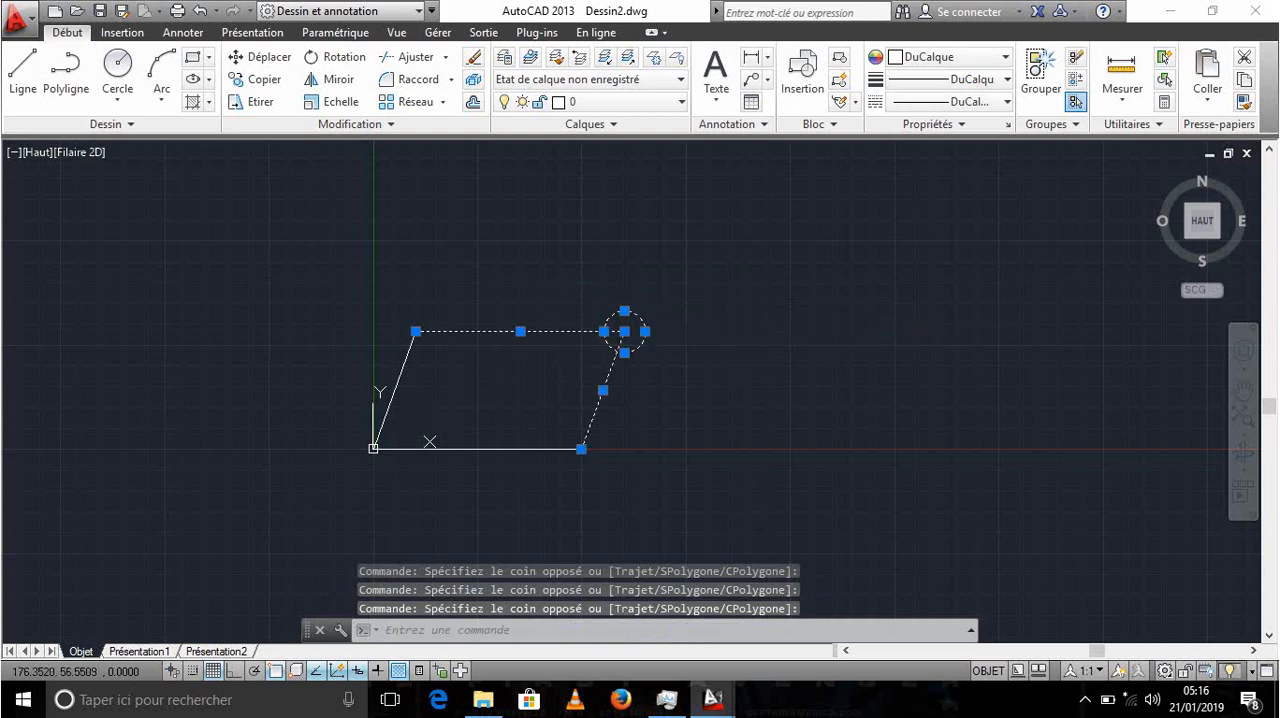
{"action": "key", "text": "Escape"}
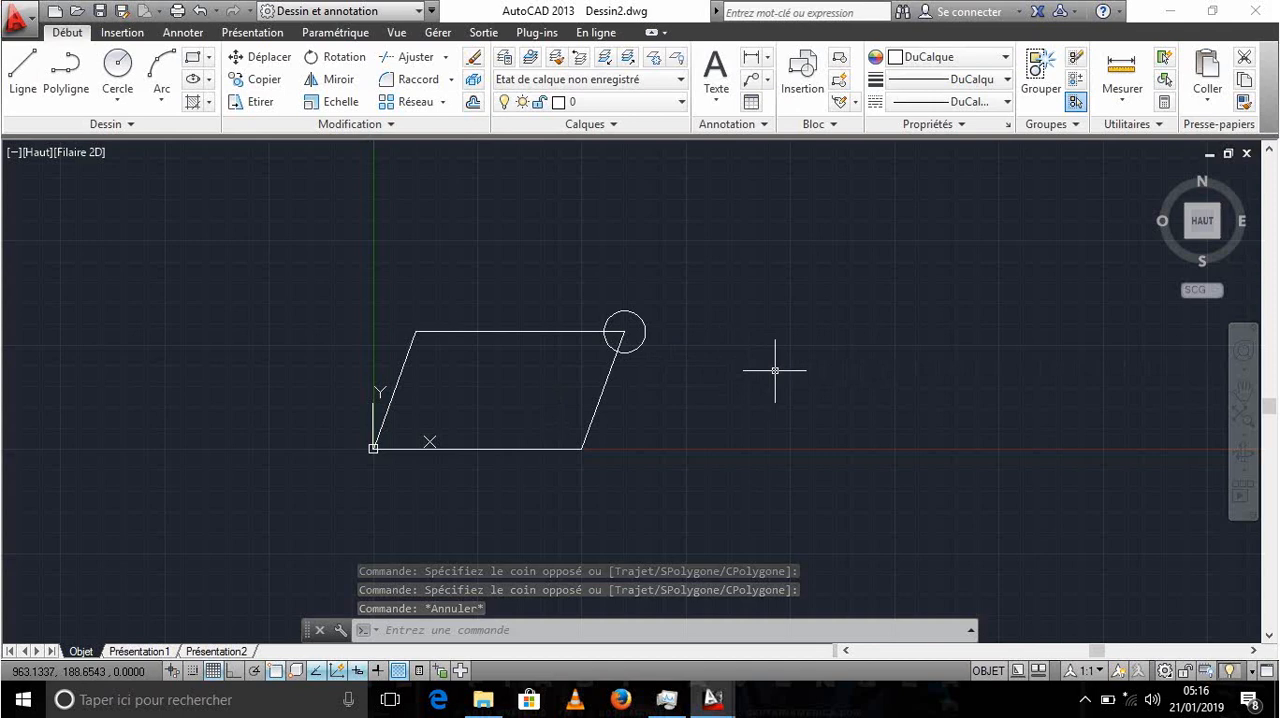
- Copy the circle using its centre as base point and place a copy on the parallelogram's upper-left corner
{"action": "type", "text": "CU"}
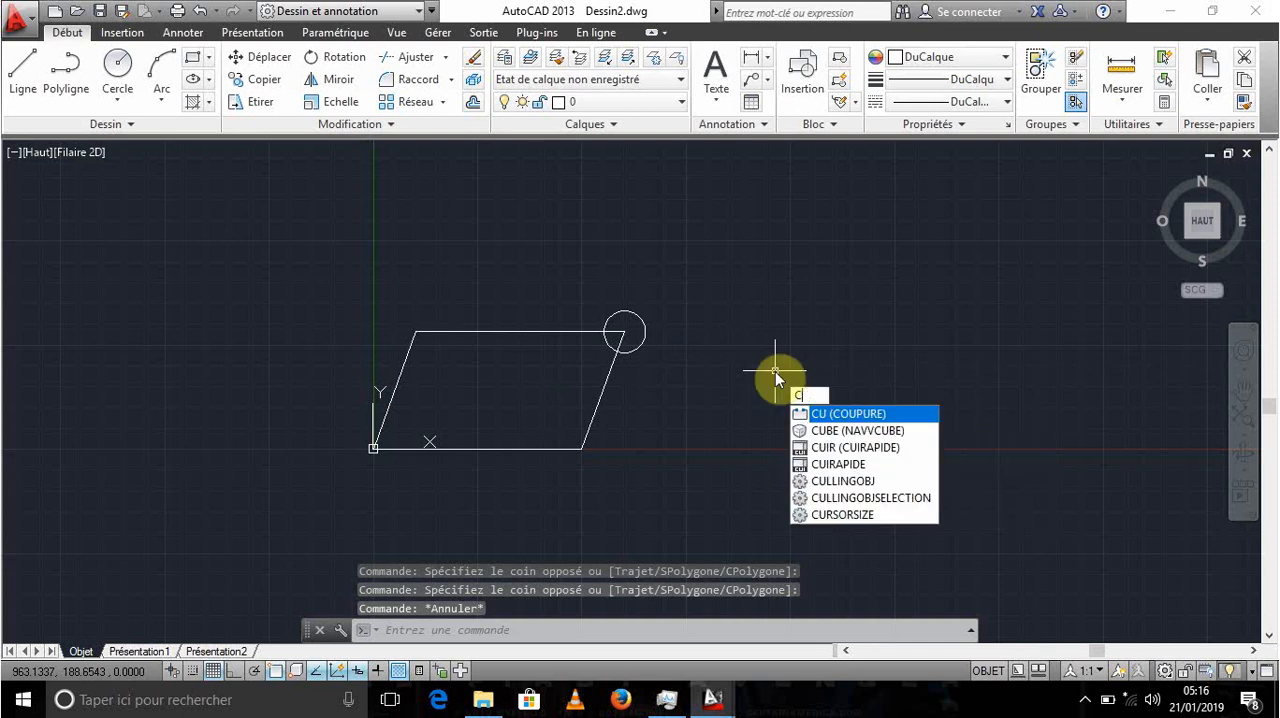
{"action": "type", "text": "OPIER"}
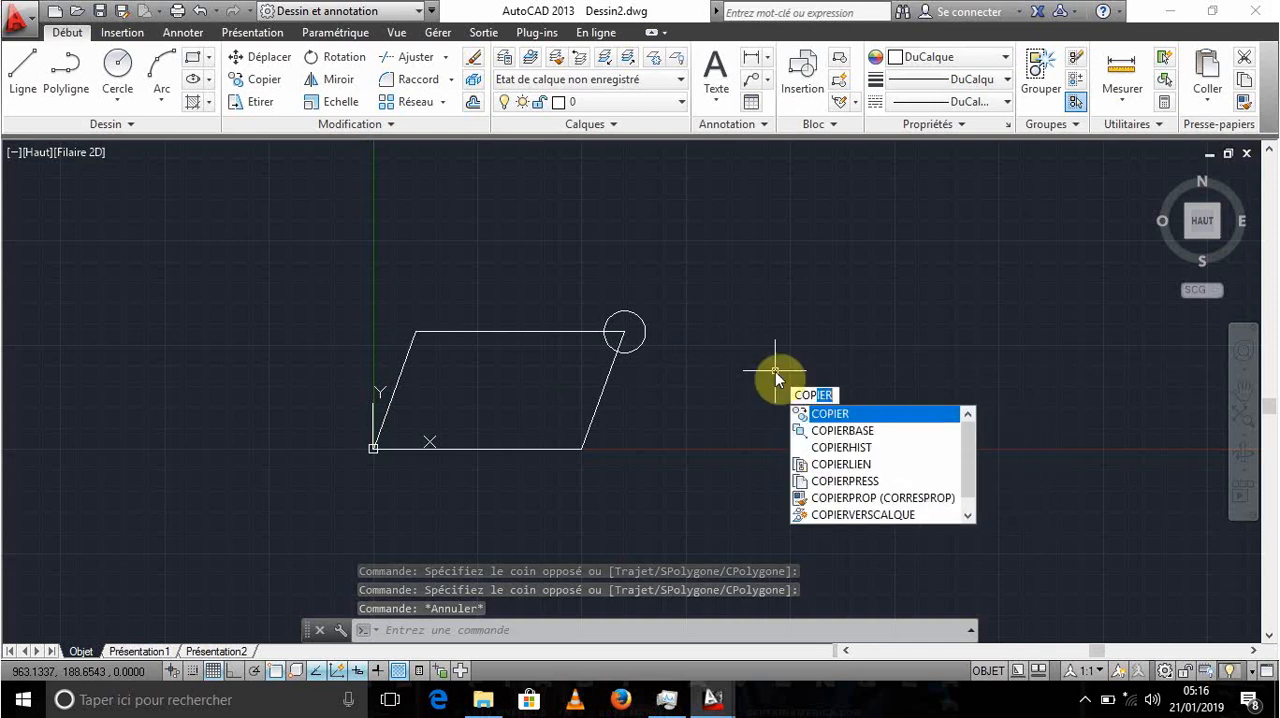
{"action": "key", "text": "Return"}
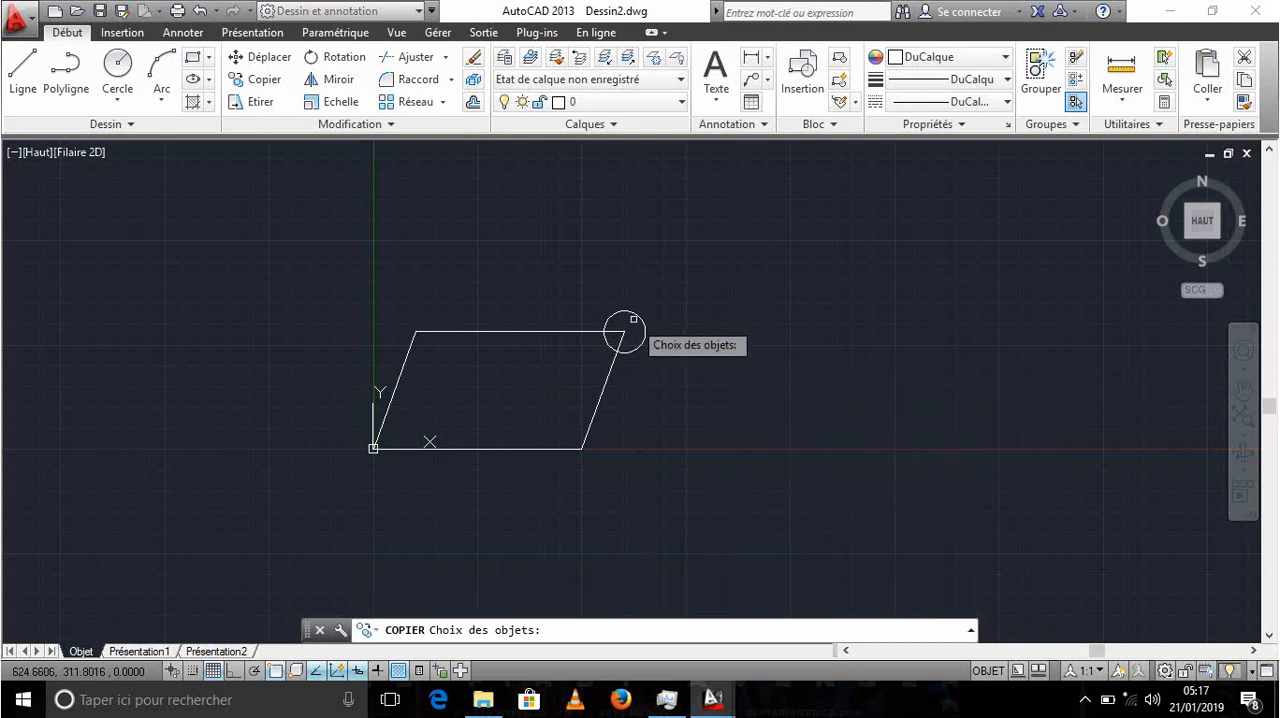
{"action": "left_click", "coordinate": [635, 331]}
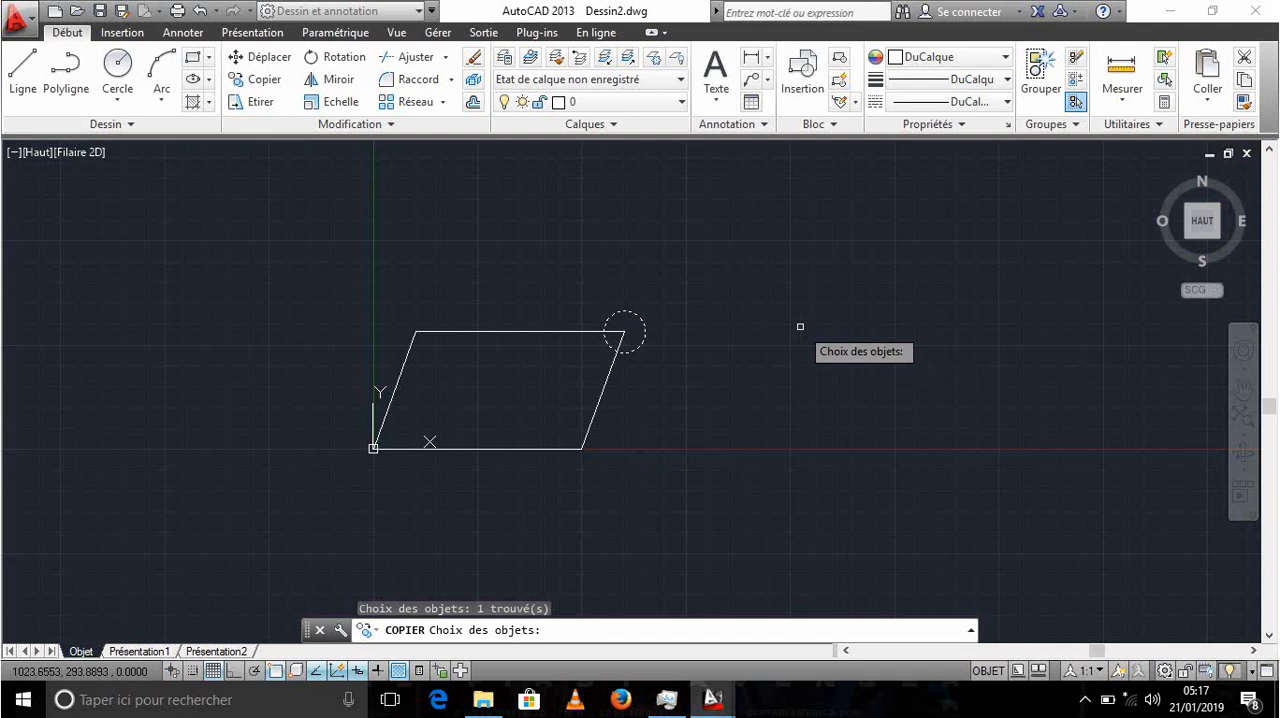
{"action": "key", "text": "Return"}
{"action": "scroll", "coordinate": [614, 339], "scroll_direction": "up", "scroll_amount": 8}
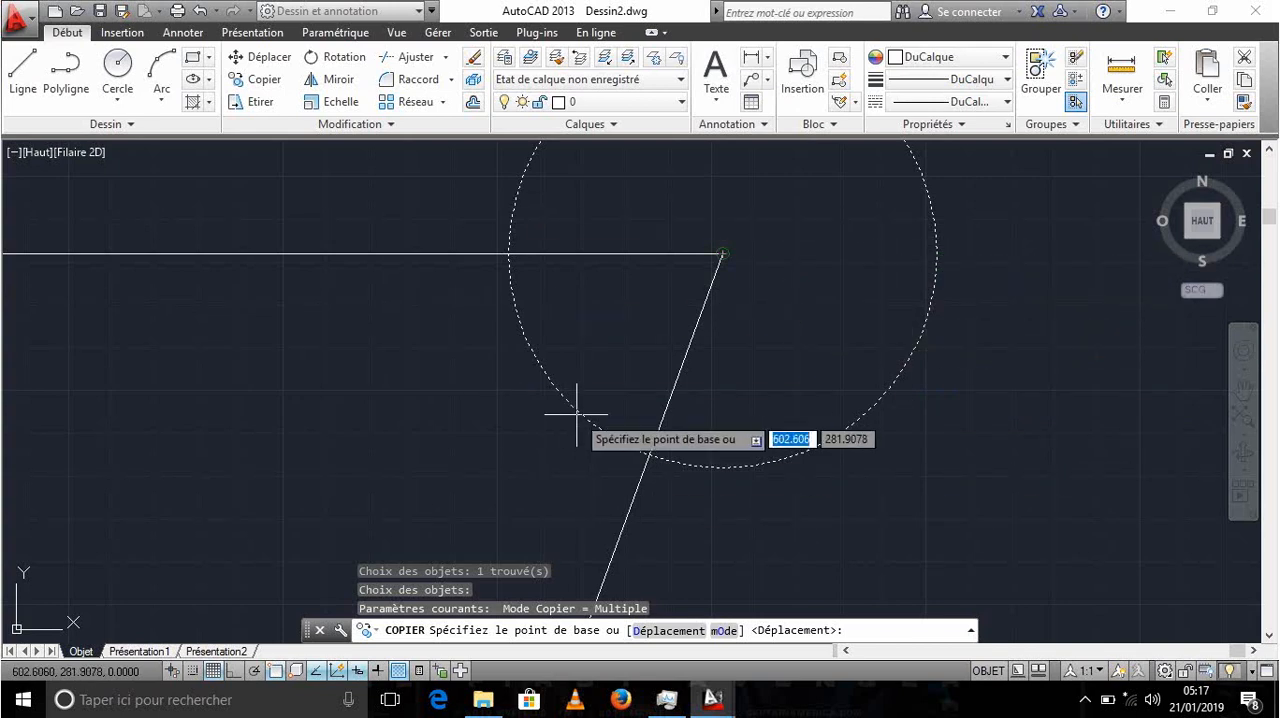
{"action": "left_click", "coordinate": [720, 253]}
{"action": "scroll", "coordinate": [500, 320], "scroll_direction": "down", "scroll_amount": 8}
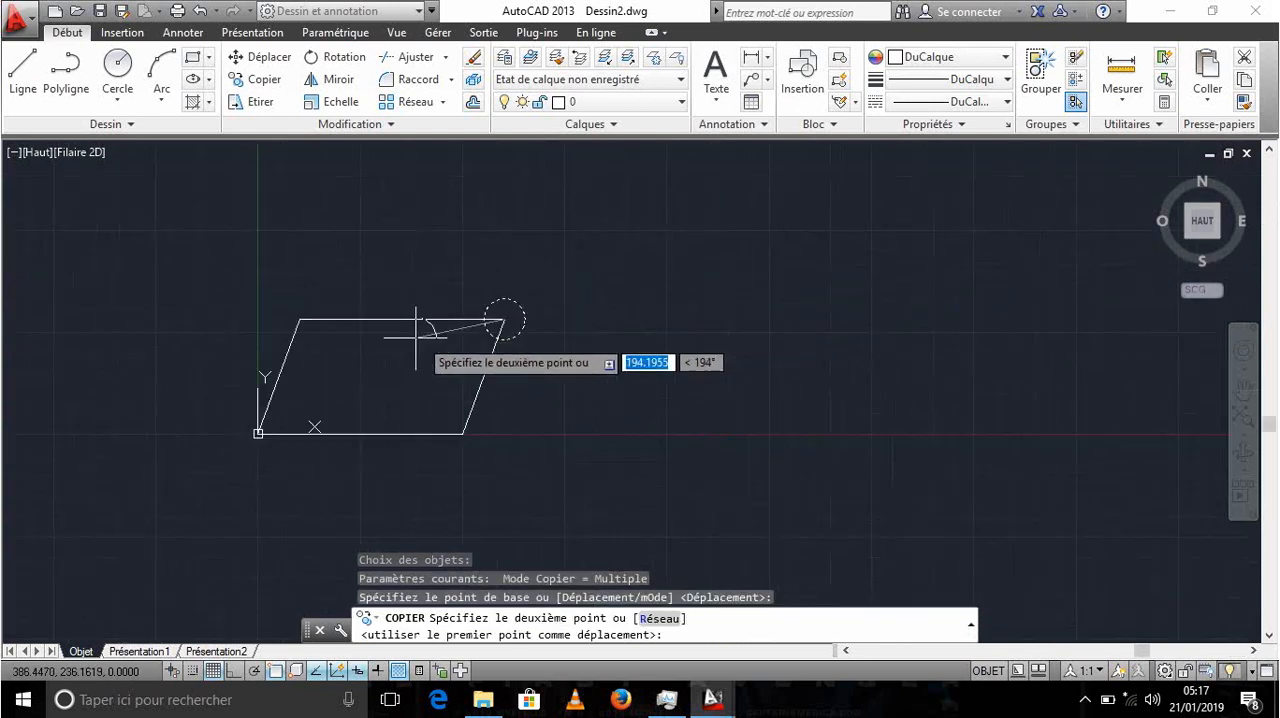
{"action": "scroll", "coordinate": [214, 331], "scroll_direction": "up", "scroll_amount": 8}
{"action": "left_click", "coordinate": [219, 330]}
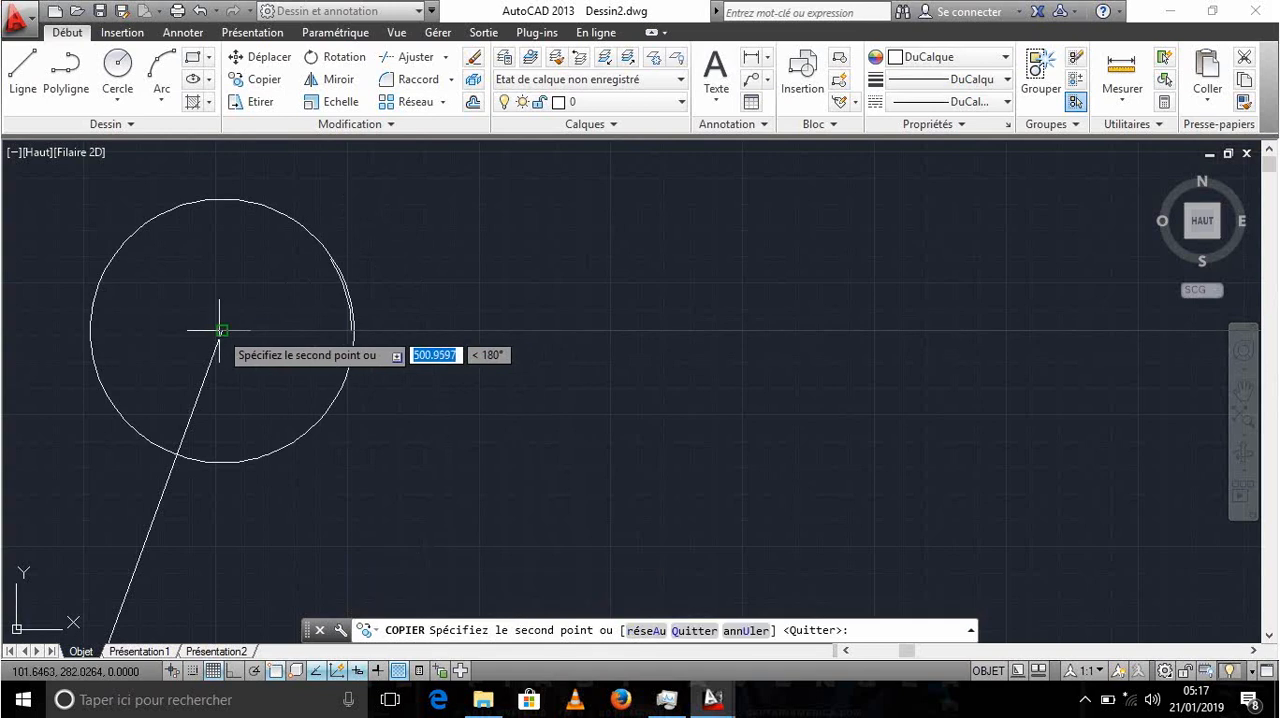
- Place another copy of the circle on the parallelogram's lower-left corner at the origin
{"action": "scroll", "coordinate": [420, 353], "scroll_direction": "down", "scroll_amount": 5}
{"action": "scroll", "coordinate": [294, 510], "scroll_direction": "up", "scroll_amount": 6}
{"action": "middle_click_drag", "start_coordinate": [290, 505], "coordinate": [374, 283]}
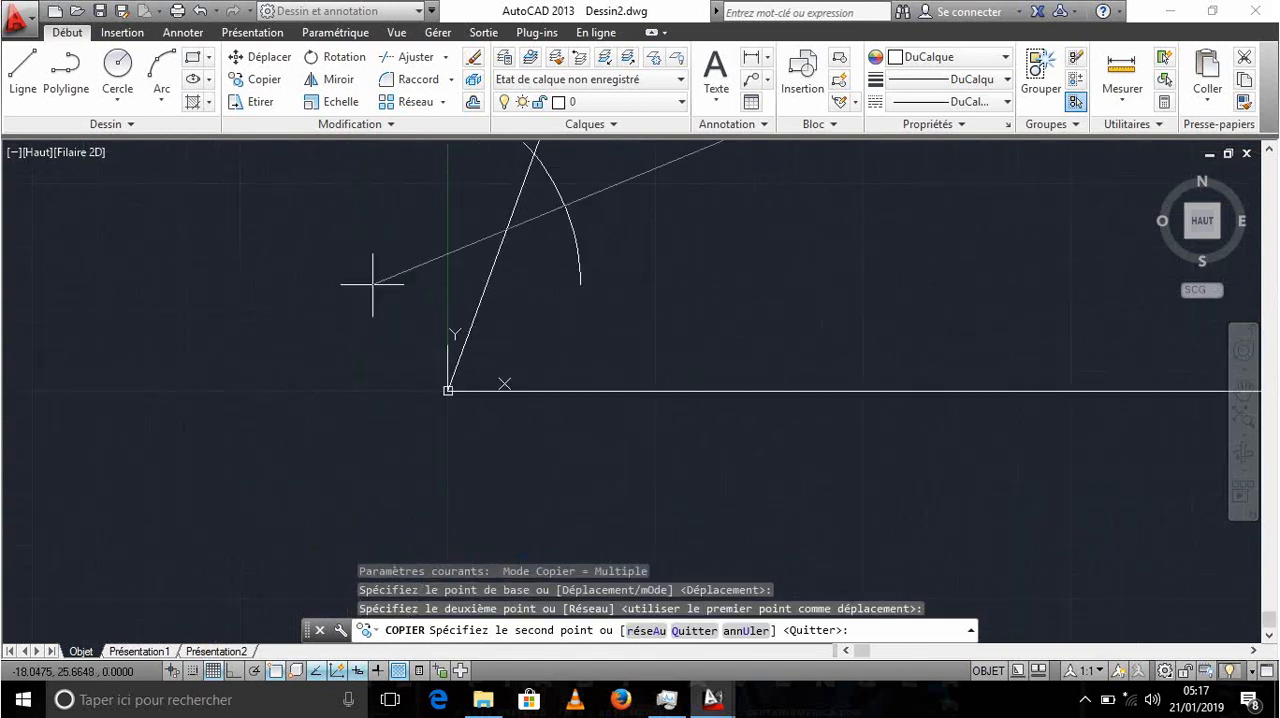
{"action": "left_click", "coordinate": [448, 390]}
{"action": "scroll", "coordinate": [700, 434], "scroll_direction": "down", "scroll_amount": 7}
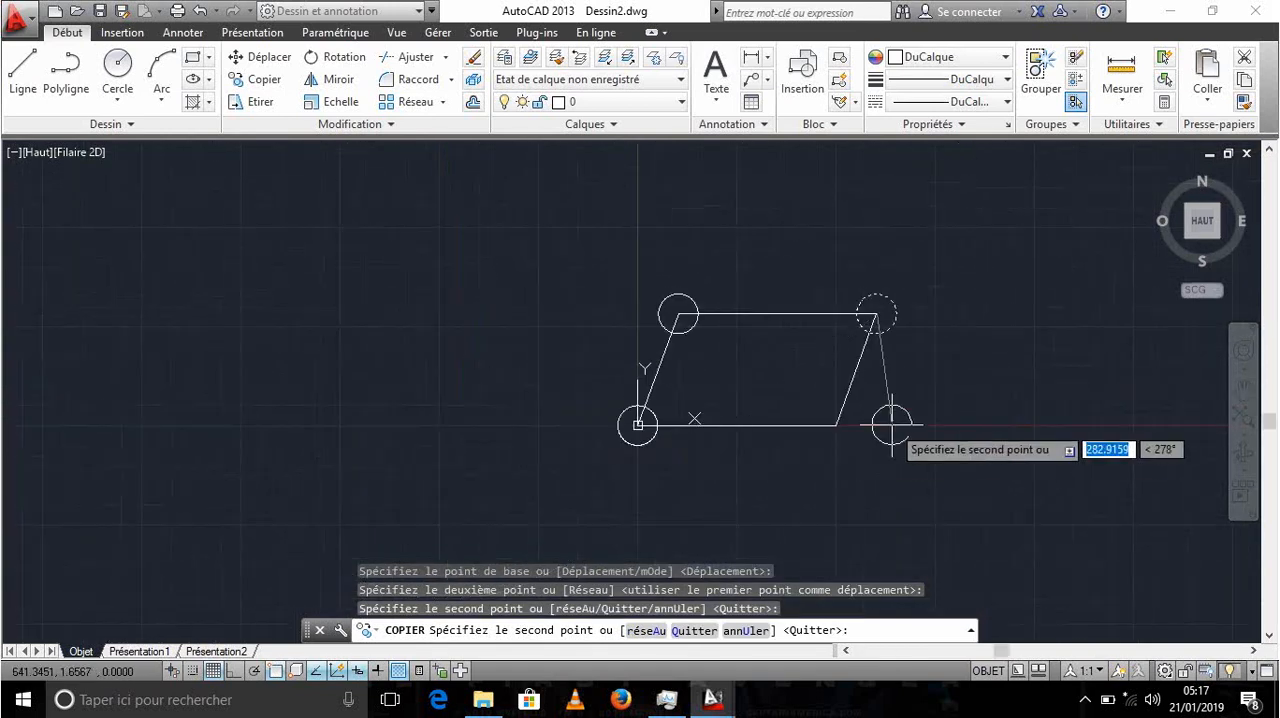
- Place the last circle copy on the parallelogram's lower-right corner and end the Copy command
{"action": "scroll", "coordinate": [889, 426], "scroll_direction": "up", "scroll_amount": 8}
{"action": "middle_click_drag", "start_coordinate": [255, 416], "coordinate": [729, 320]}
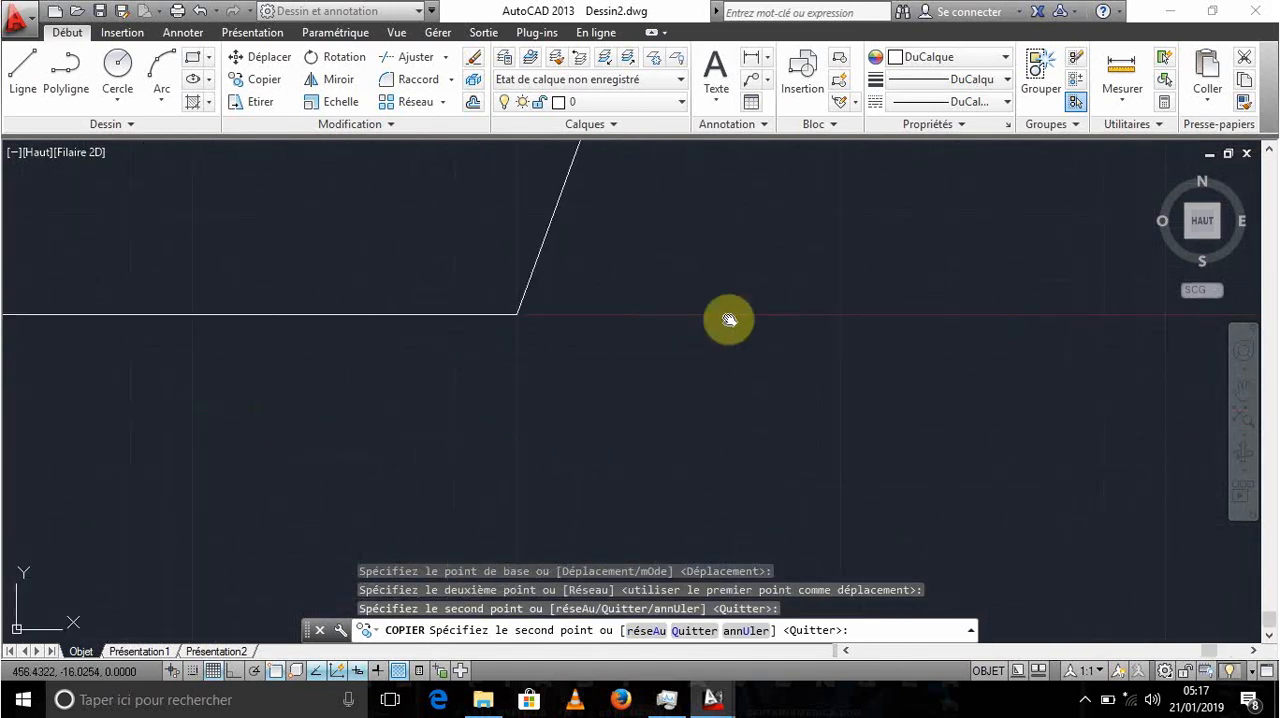
{"action": "left_click", "coordinate": [519, 314]}
{"action": "scroll", "coordinate": [610, 315], "scroll_direction": "down", "scroll_amount": 8}
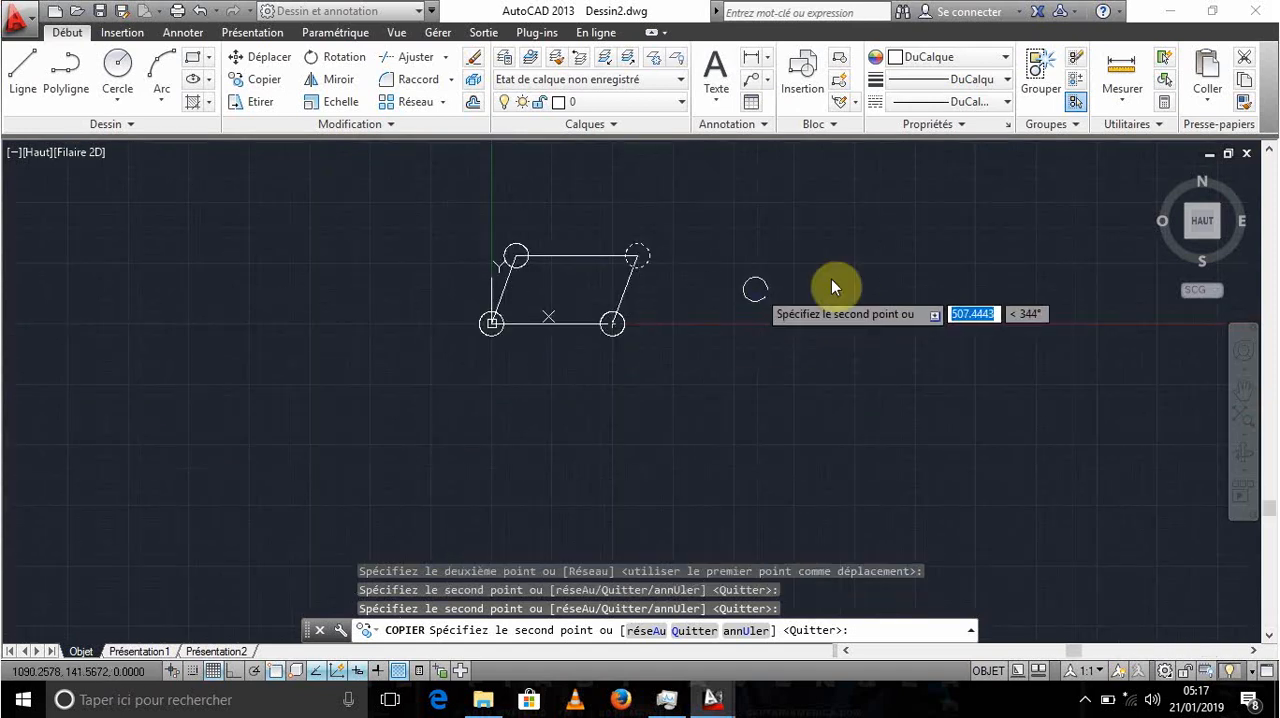
{"action": "right_click", "coordinate": [832, 282]}
{"action": "left_click", "coordinate": [857, 289]}
- Using Trim with all objects as cutting edges, remove the line ends and the inner circle arc at the parallelogram's upper-right corner
{"action": "scroll", "coordinate": [590, 292], "scroll_direction": "up", "scroll_amount": 4}
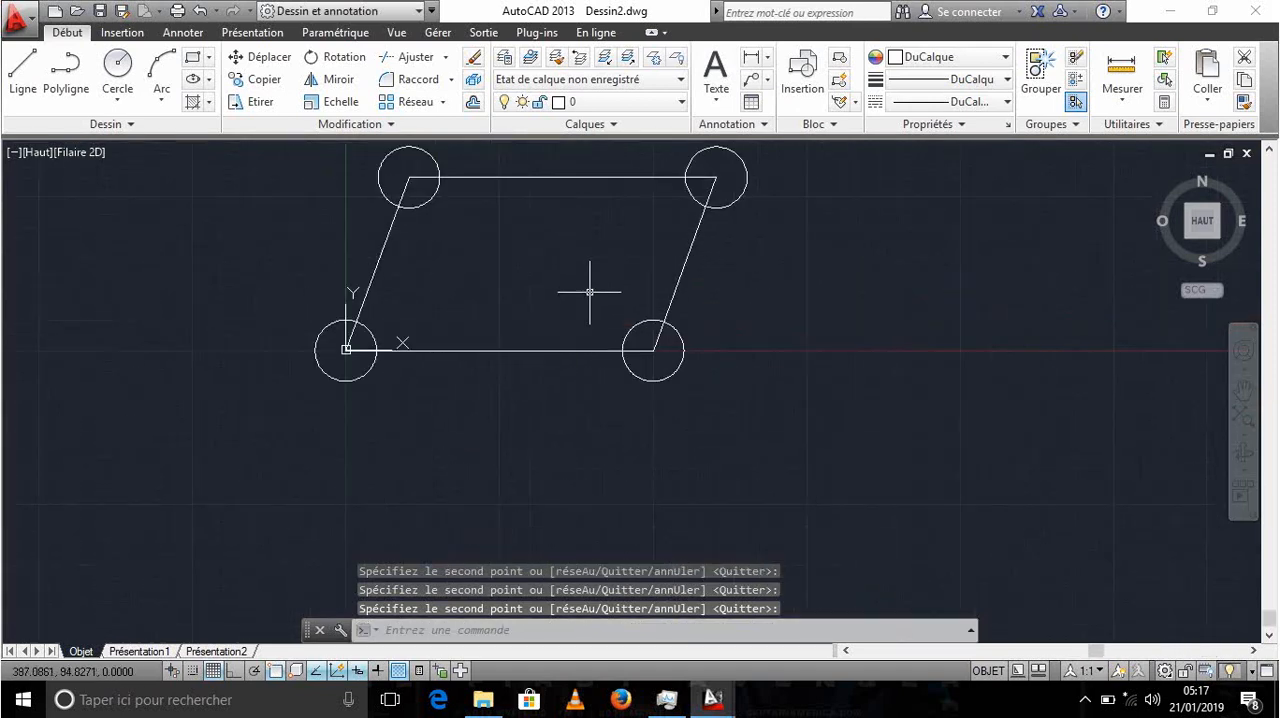
{"action": "mouse_move", "coordinate": [590, 292]}
{"action": "middle_mouse_down"}
{"action": "mouse_move", "coordinate": [720, 340]}
{"action": "mouse_move", "coordinate": [738, 308]}
{"action": "mouse_move", "coordinate": [729, 343]}
{"action": "middle_mouse_up"}
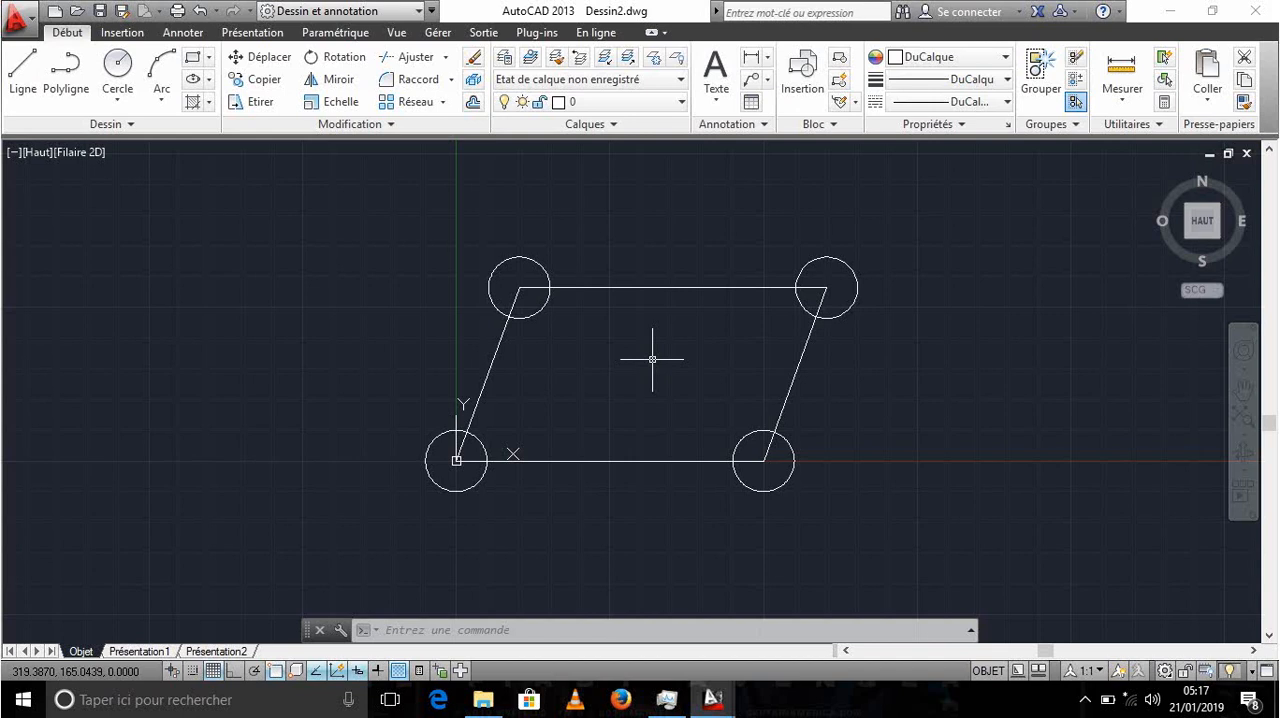
{"action": "type", "text": "a"}
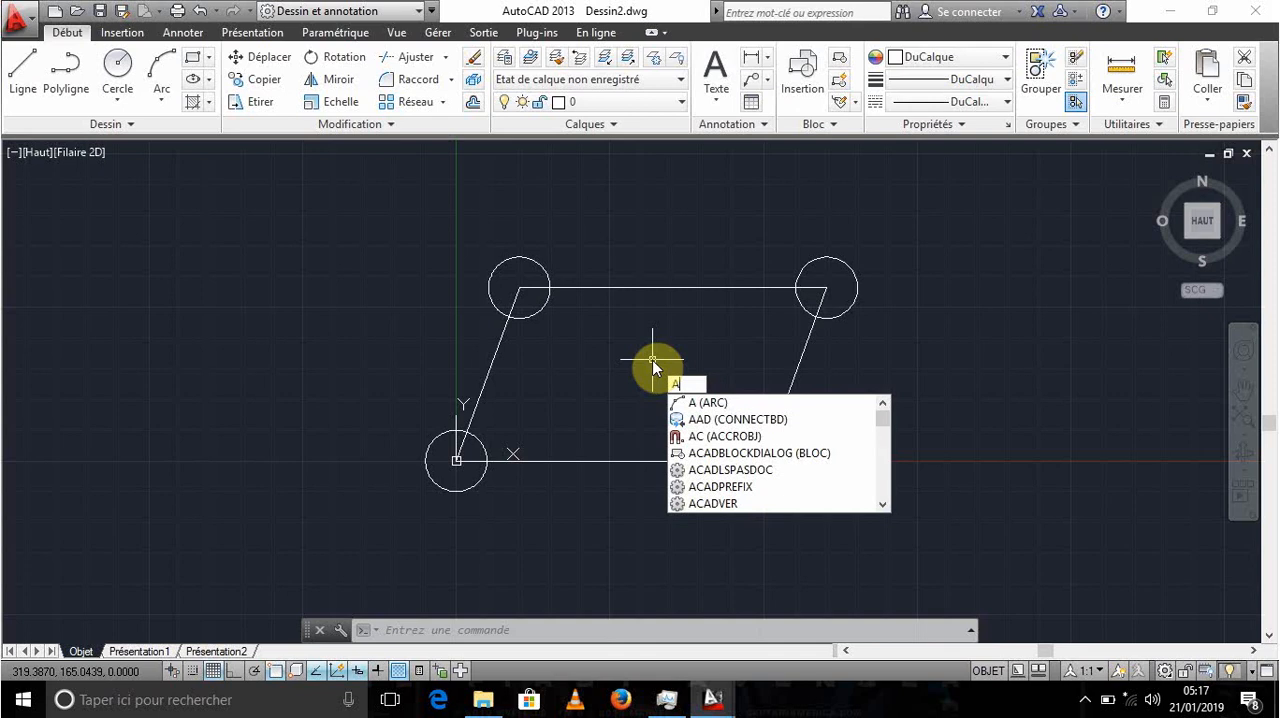
{"action": "type", "text": "j"}
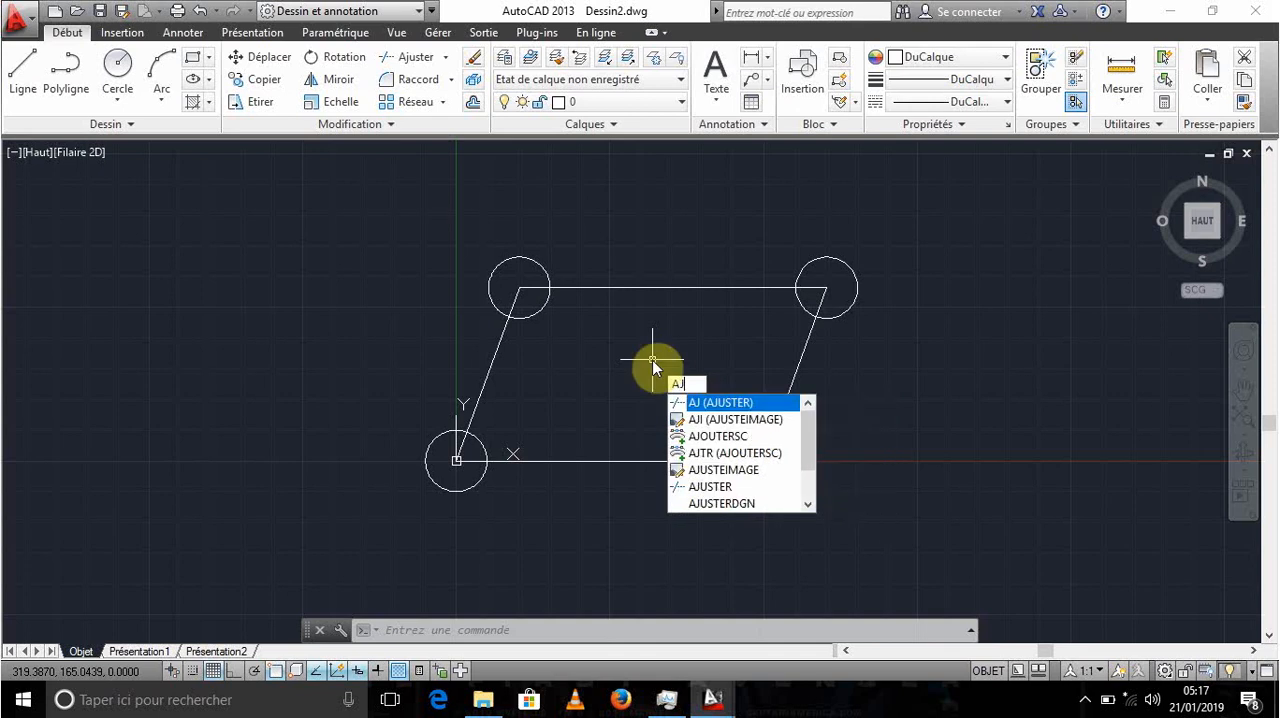
{"action": "key", "text": "Return"}
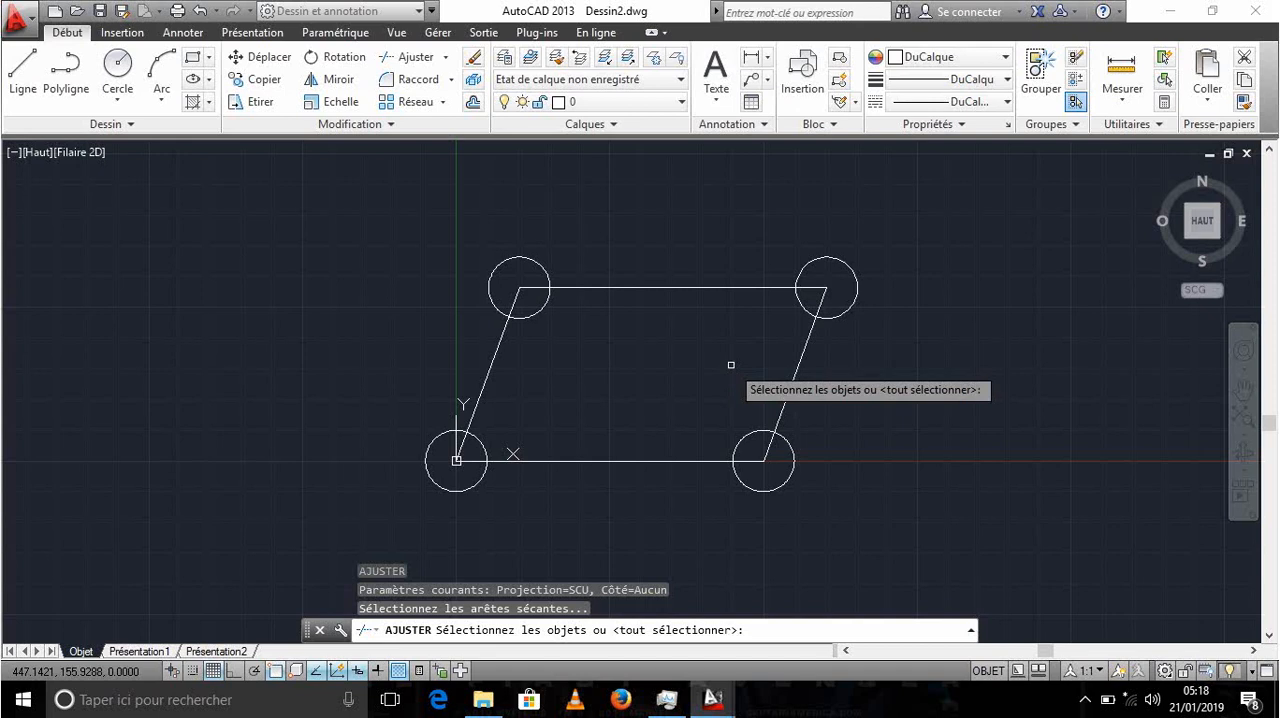
{"action": "key", "text": "Return"}
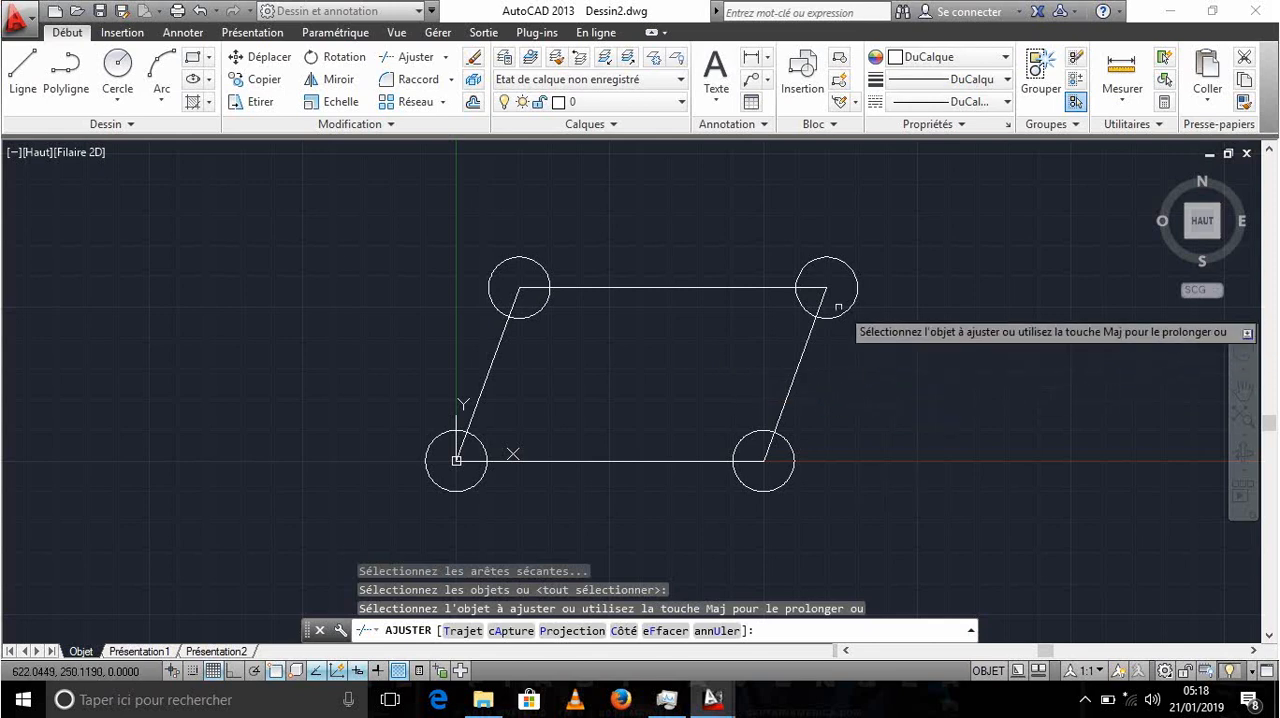
{"action": "left_click", "coordinate": [812, 282]}
{"action": "left_click", "coordinate": [812, 282]}
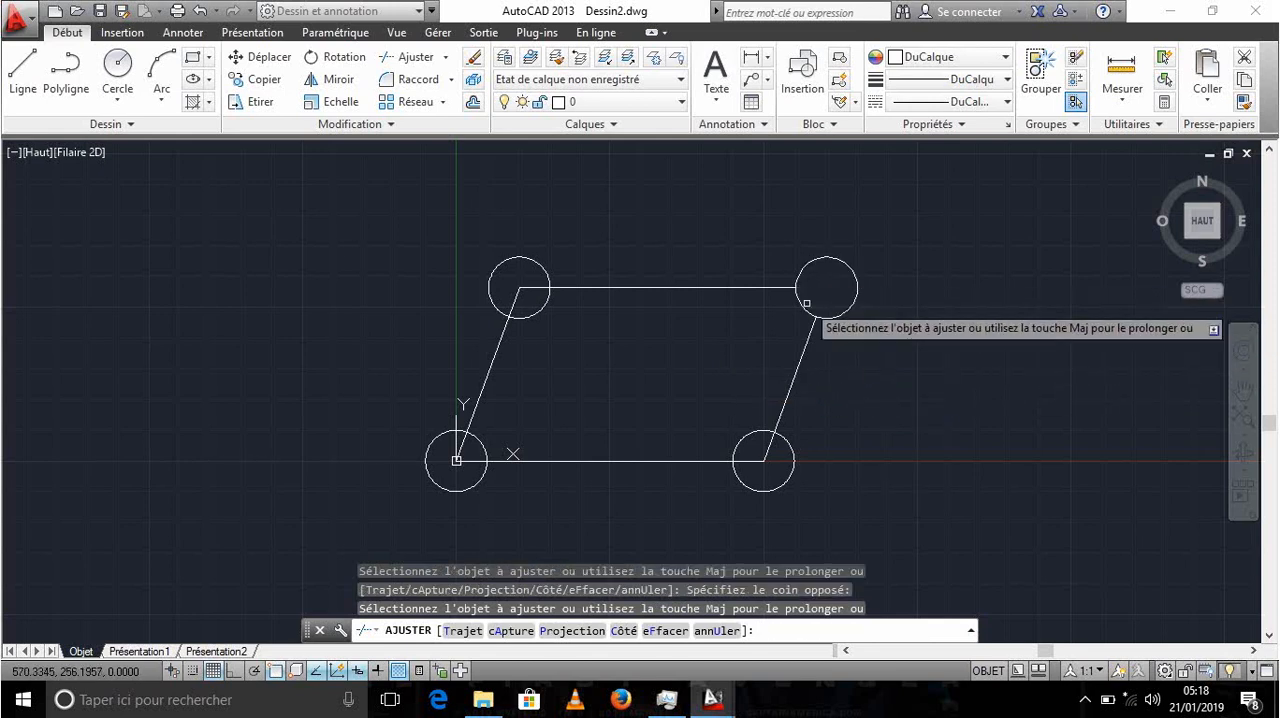
{"action": "left_click", "coordinate": [808, 298]}
{"action": "left_click", "coordinate": [777, 322]}
- Trim the line ends inside the upper-left circle and that circle's arc inside the parallelogram
{"action": "left_click", "coordinate": [518, 294]}
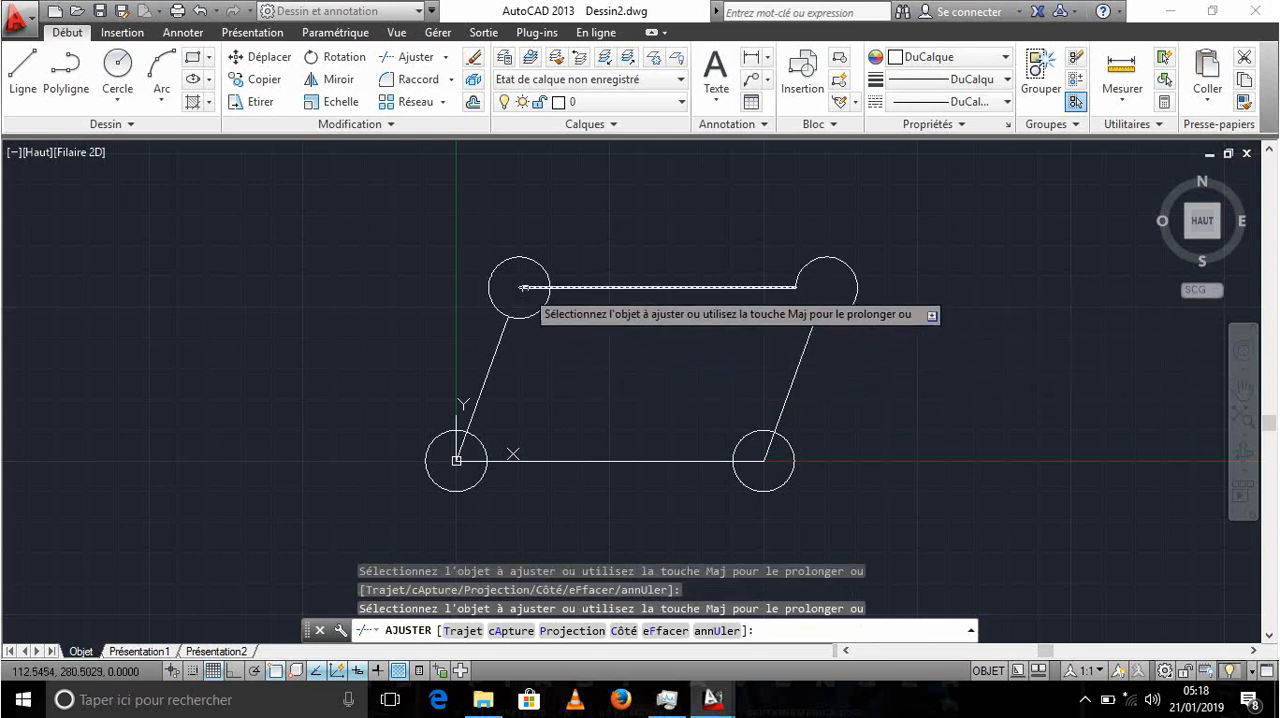
{"action": "left_click", "coordinate": [527, 287]}
{"action": "left_click", "coordinate": [534, 314]}
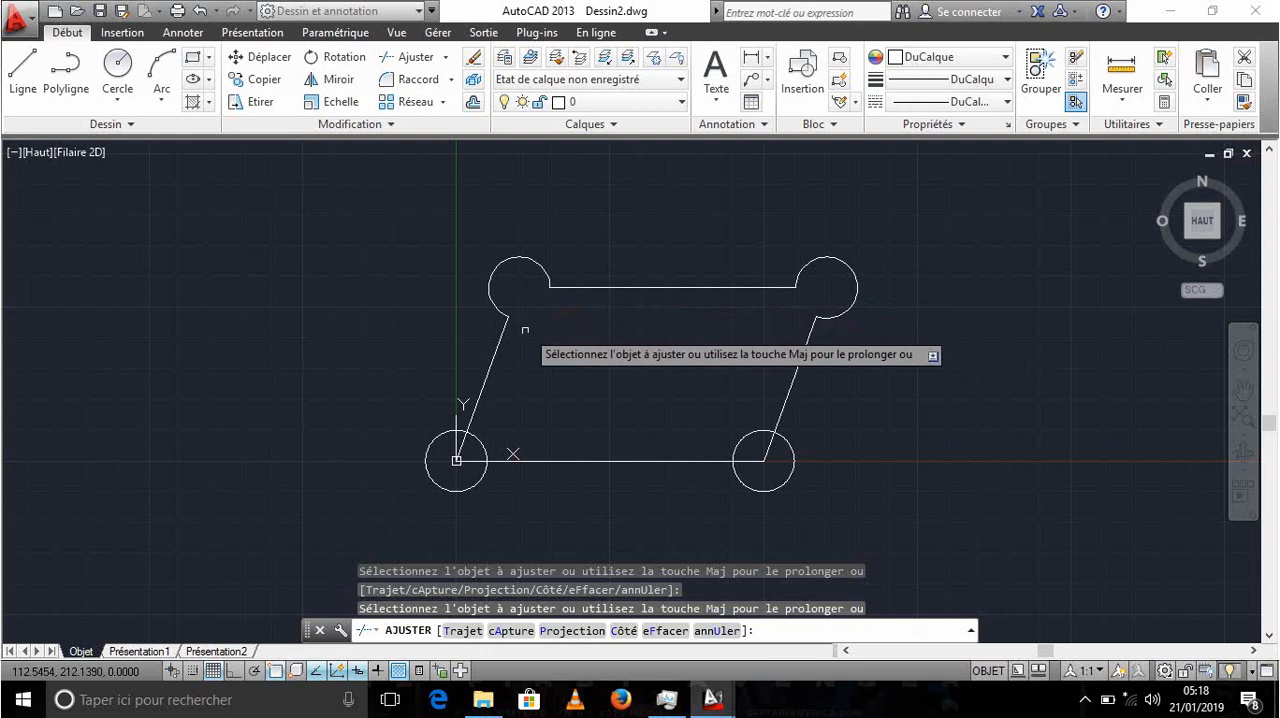
- Trim the line ends and inner circle arcs at the parallelogram's two lower corners, and end the Trim command
{"action": "left_click", "coordinate": [461, 443]}
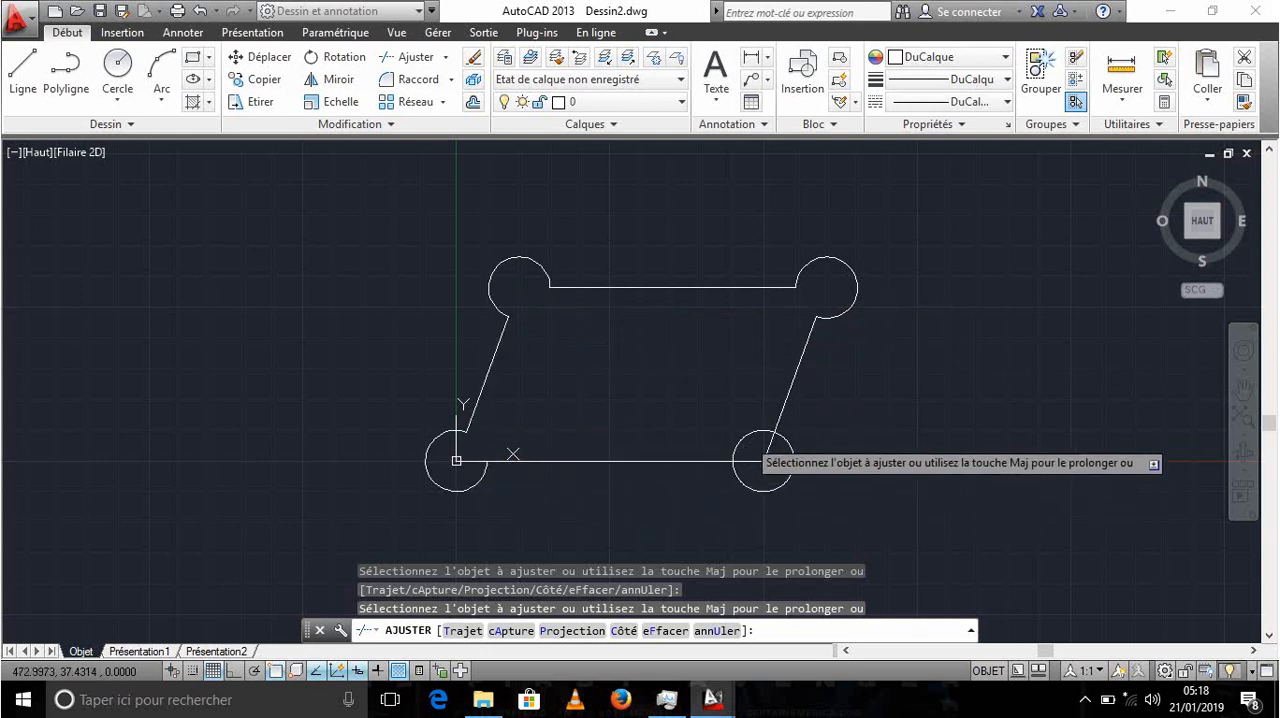
{"action": "left_click", "coordinate": [759, 463]}
{"action": "left_click", "coordinate": [760, 463]}
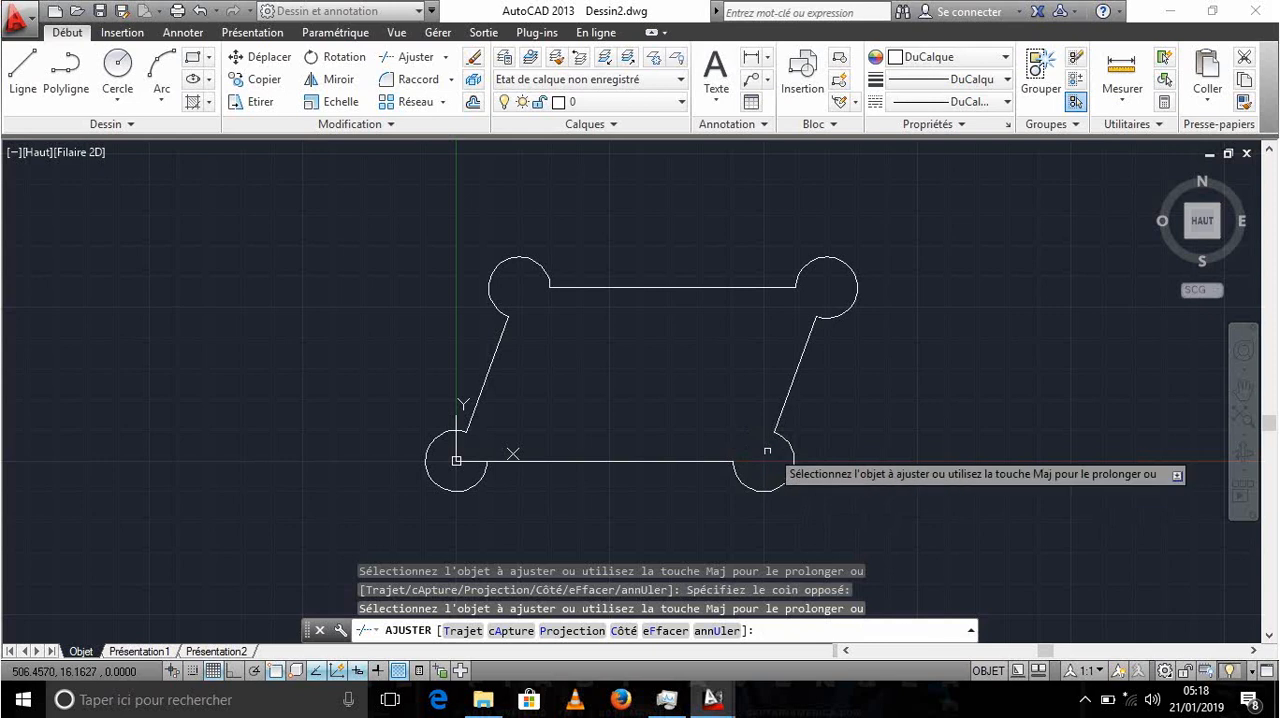
{"action": "scroll", "coordinate": [590, 412], "scroll_direction": "down", "scroll_amount": 4}
{"action": "scroll", "coordinate": [589, 405], "scroll_direction": "up", "scroll_amount": 2}
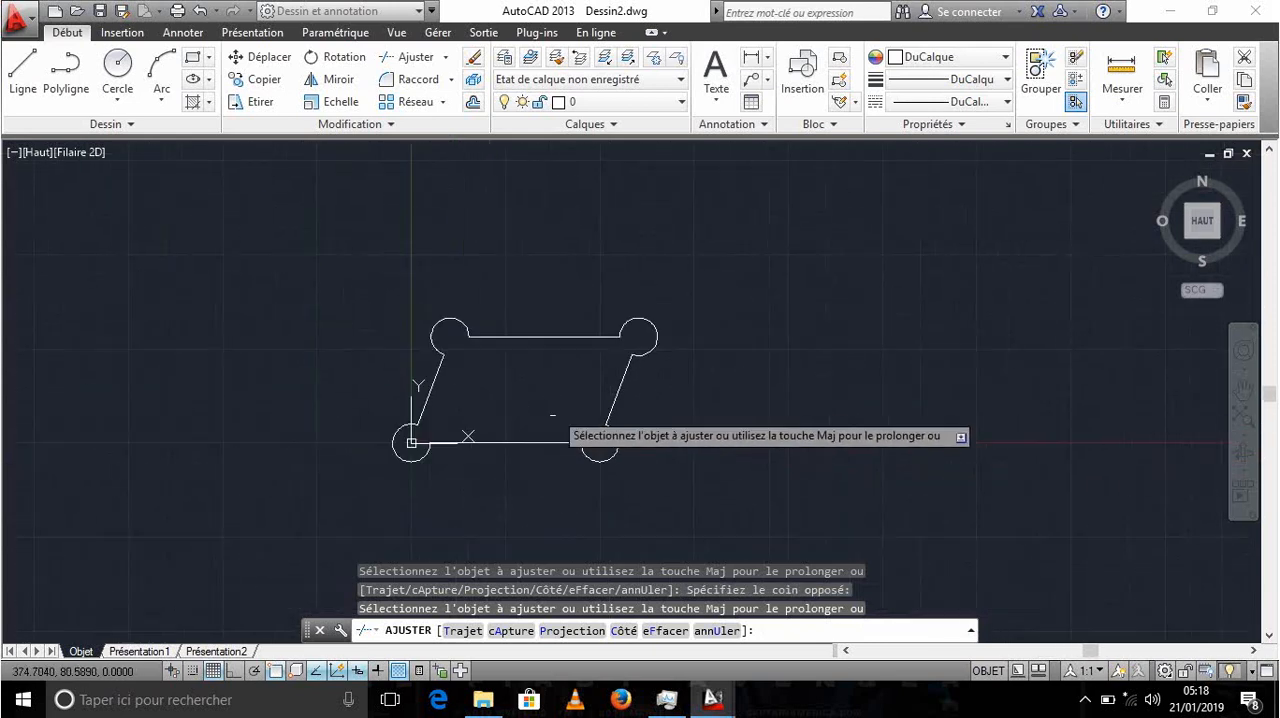
{"action": "scroll", "coordinate": [571, 380], "scroll_direction": "down", "scroll_amount": 2}
{"action": "scroll", "coordinate": [580, 380], "scroll_direction": "up", "scroll_amount": 4}
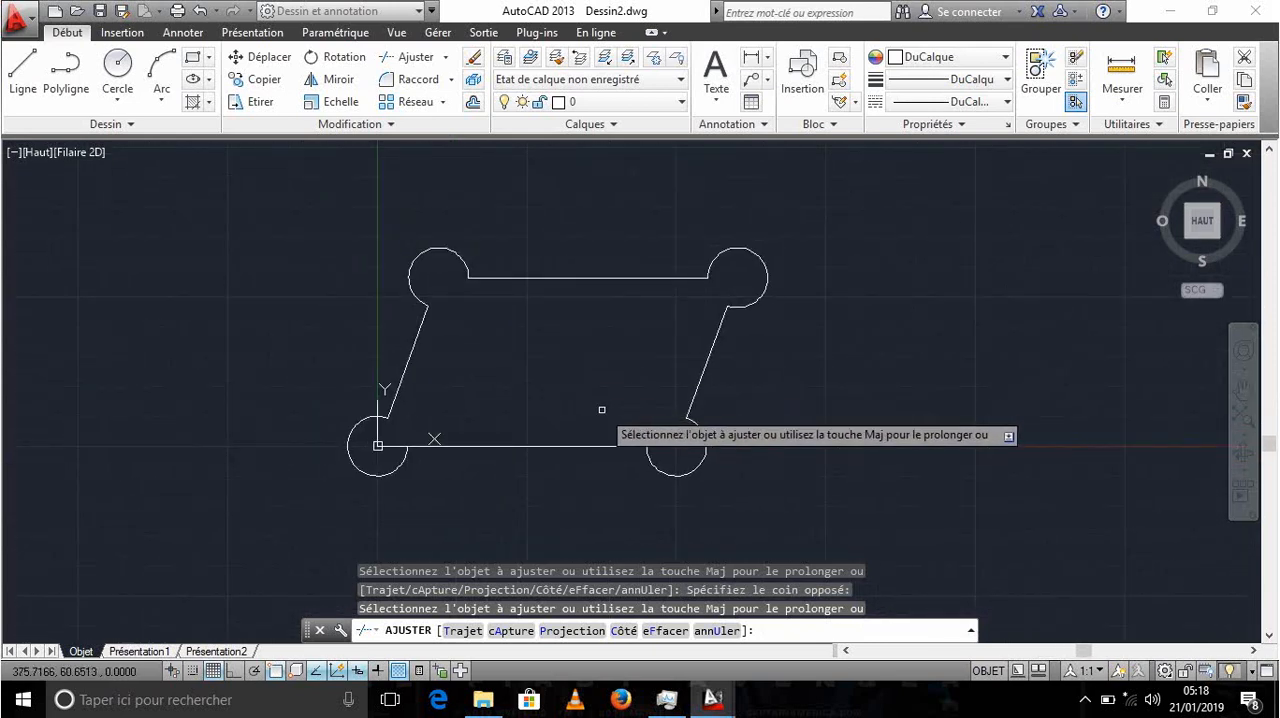
{"action": "key", "text": "Escape"}
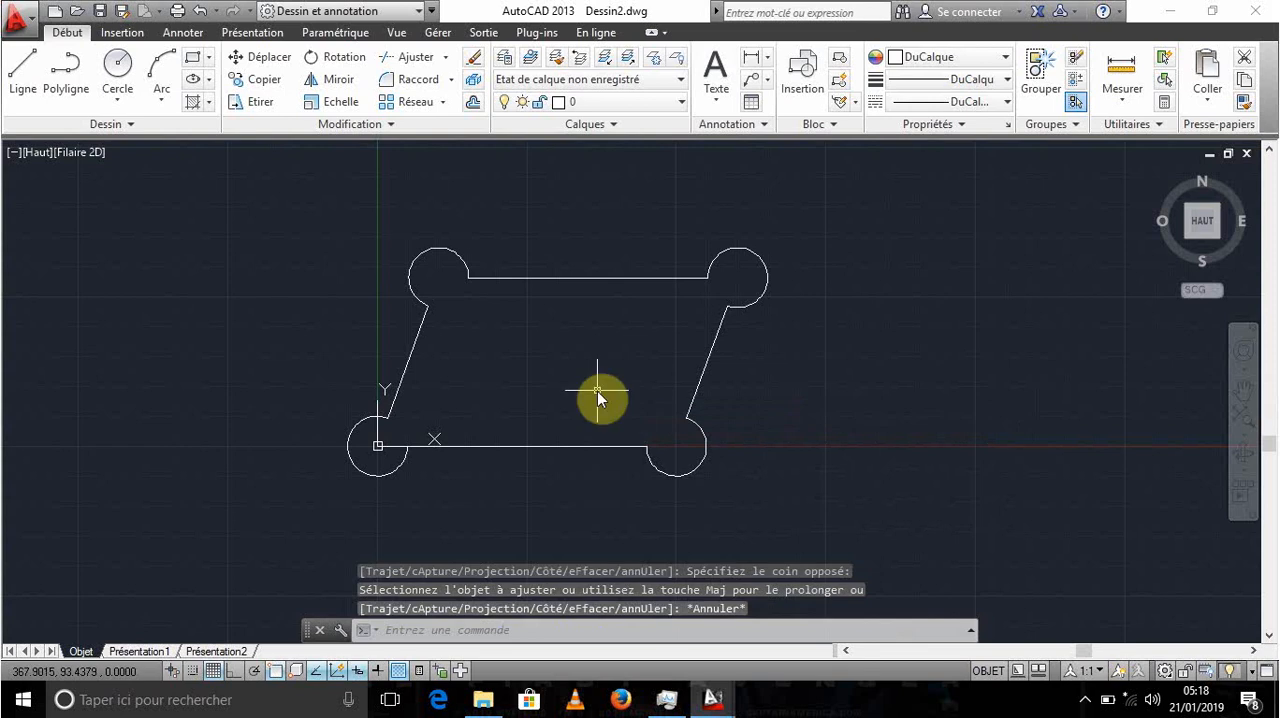
{"action": "scroll", "coordinate": [516, 369], "scroll_direction": "down", "scroll_amount": 3}
{"action": "scroll", "coordinate": [507, 386], "scroll_direction": "up", "scroll_amount": 3}
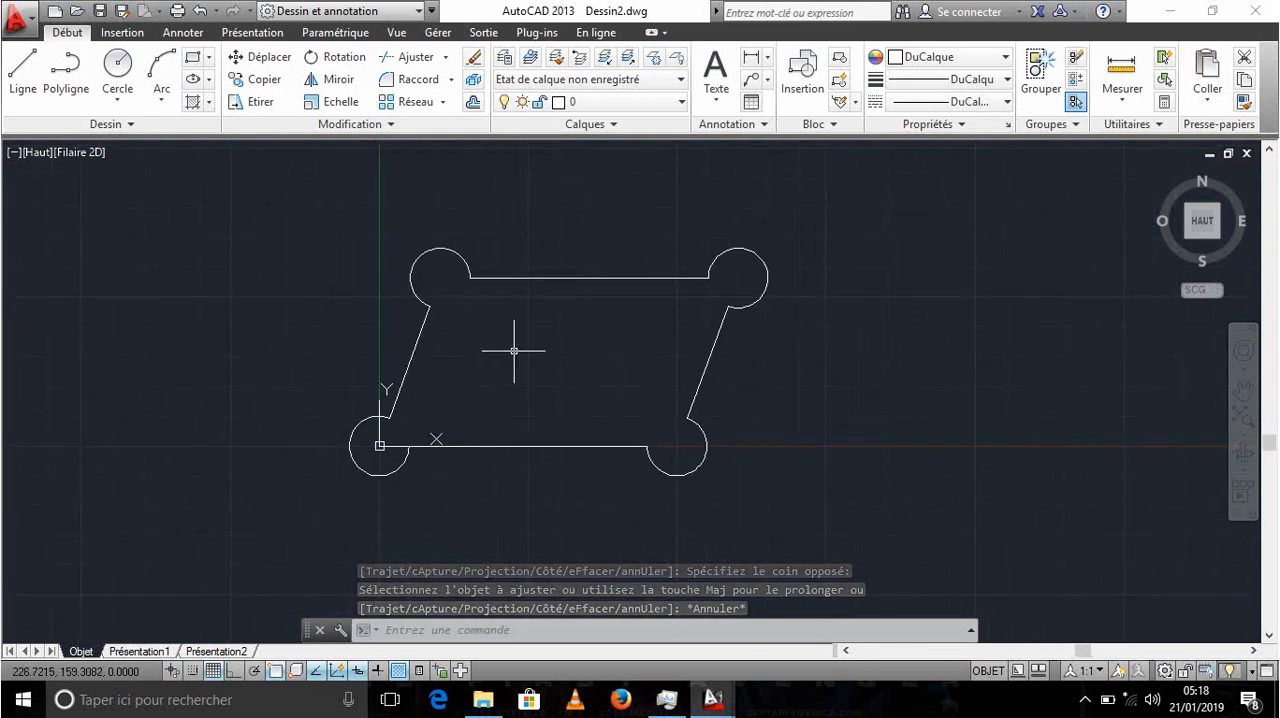
{"action": "left_click", "coordinate": [705, 362]}
{"action": "key", "text": "Escape"}
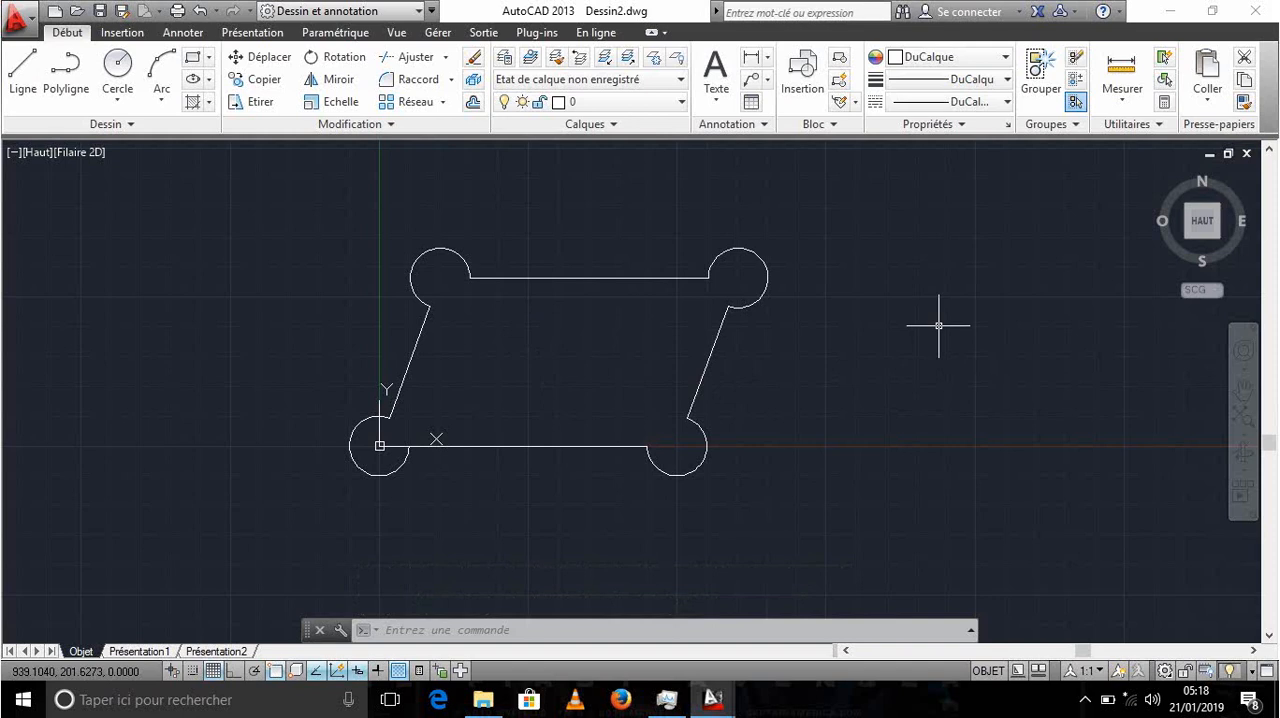
{"action": "scroll", "coordinate": [693, 367], "scroll_direction": "down", "scroll_amount": 3}
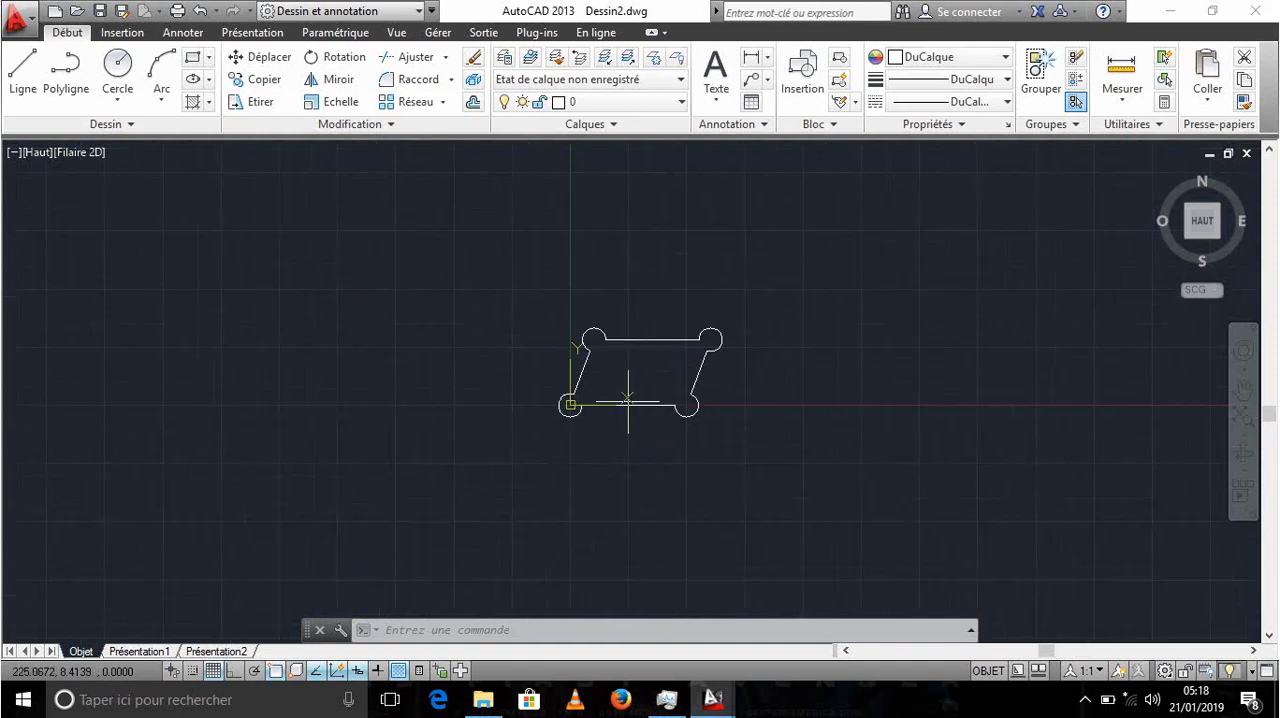
{"action": "scroll", "coordinate": [623, 400], "scroll_direction": "up", "scroll_amount": 5}
{"action": "middle_click_drag", "start_coordinate": [660, 337], "coordinate": [551, 415]}
{"action": "scroll", "coordinate": [551, 415], "scroll_direction": "down", "scroll_amount": 2}
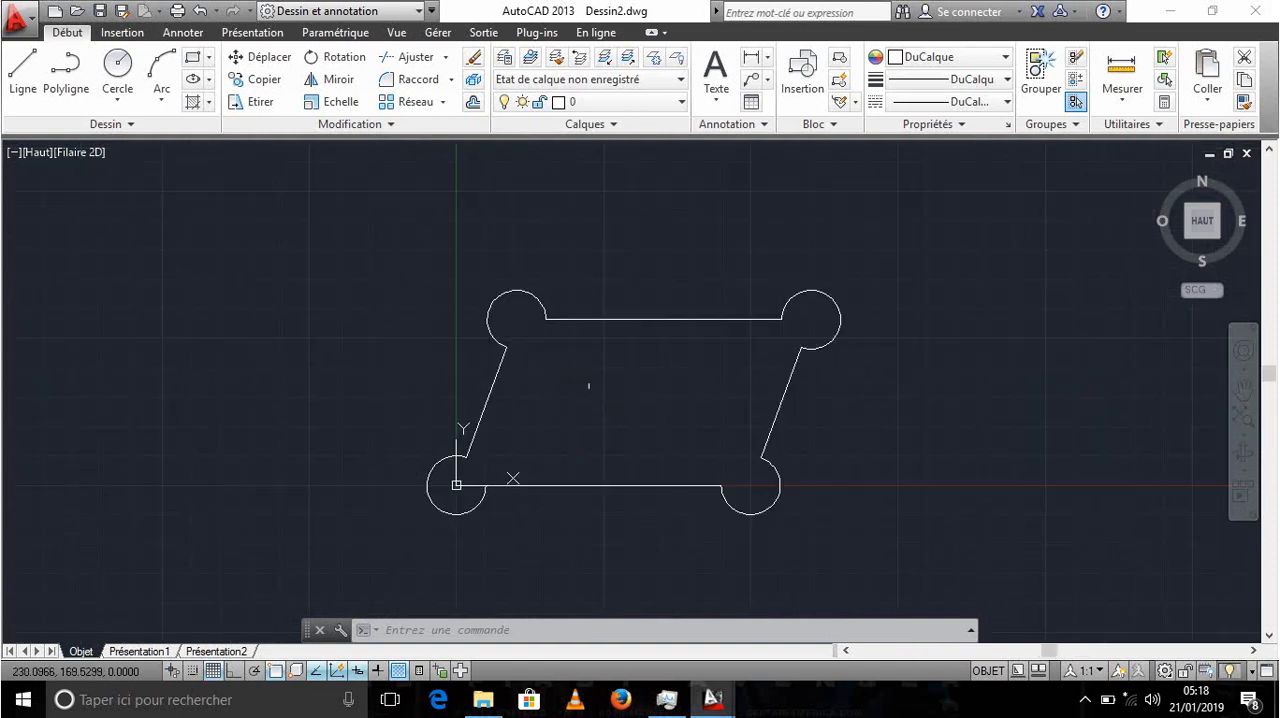
{"action": "scroll", "coordinate": [710, 429], "scroll_direction": "down", "scroll_amount": 3}
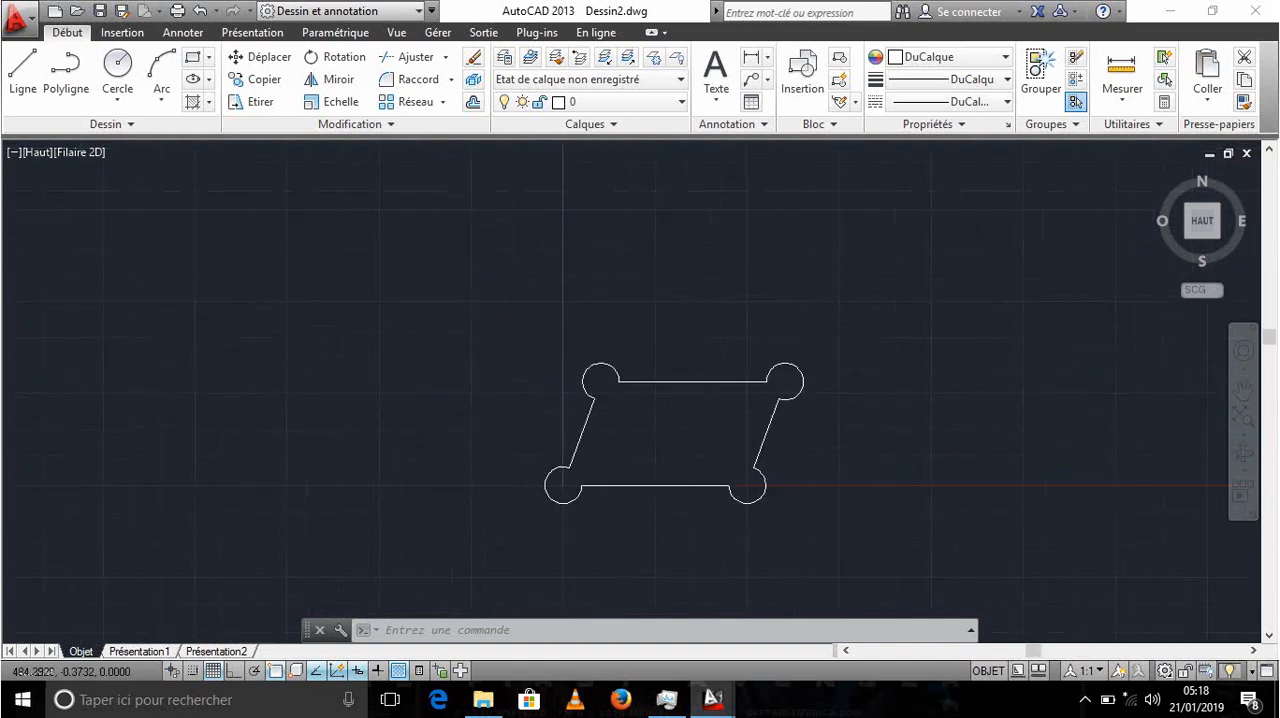
{"action": "scroll", "coordinate": [771, 485], "scroll_direction": "up", "scroll_amount": 3}
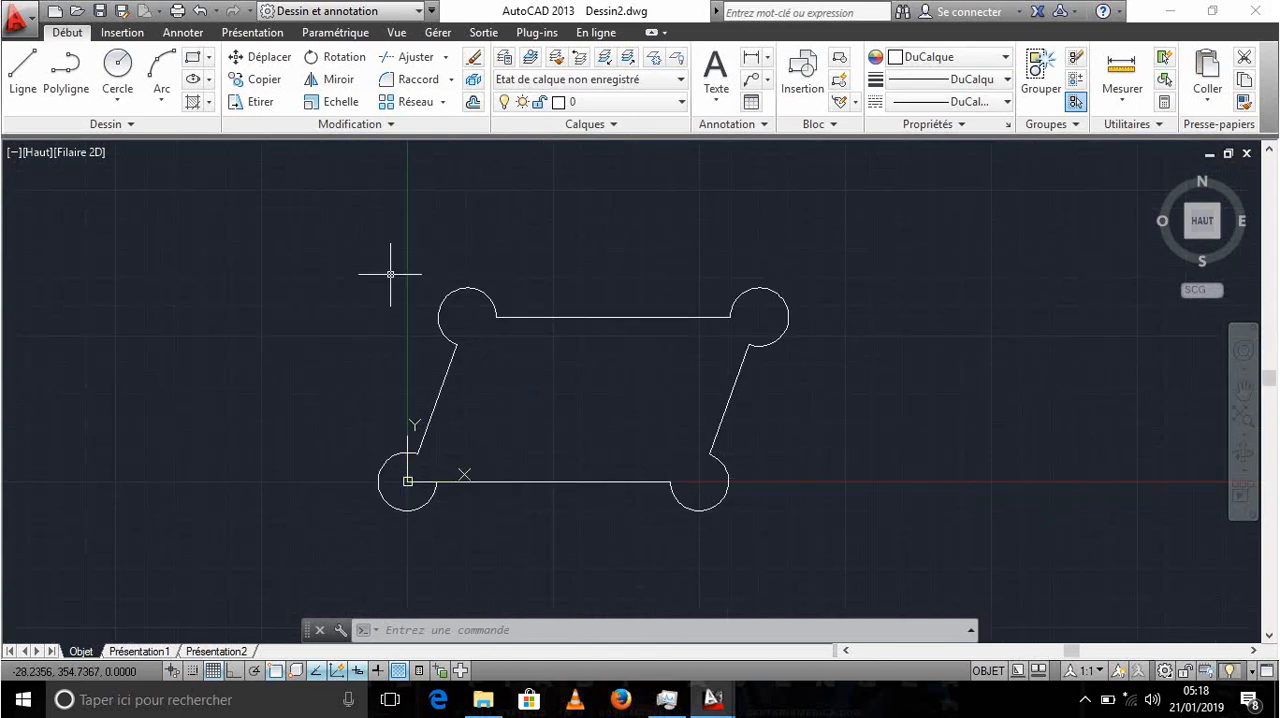
- Demonstrate window and crossing selection boxes in both directions around and beside the outline, without picking any object
{"action": "left_click", "coordinate": [360, 191]}
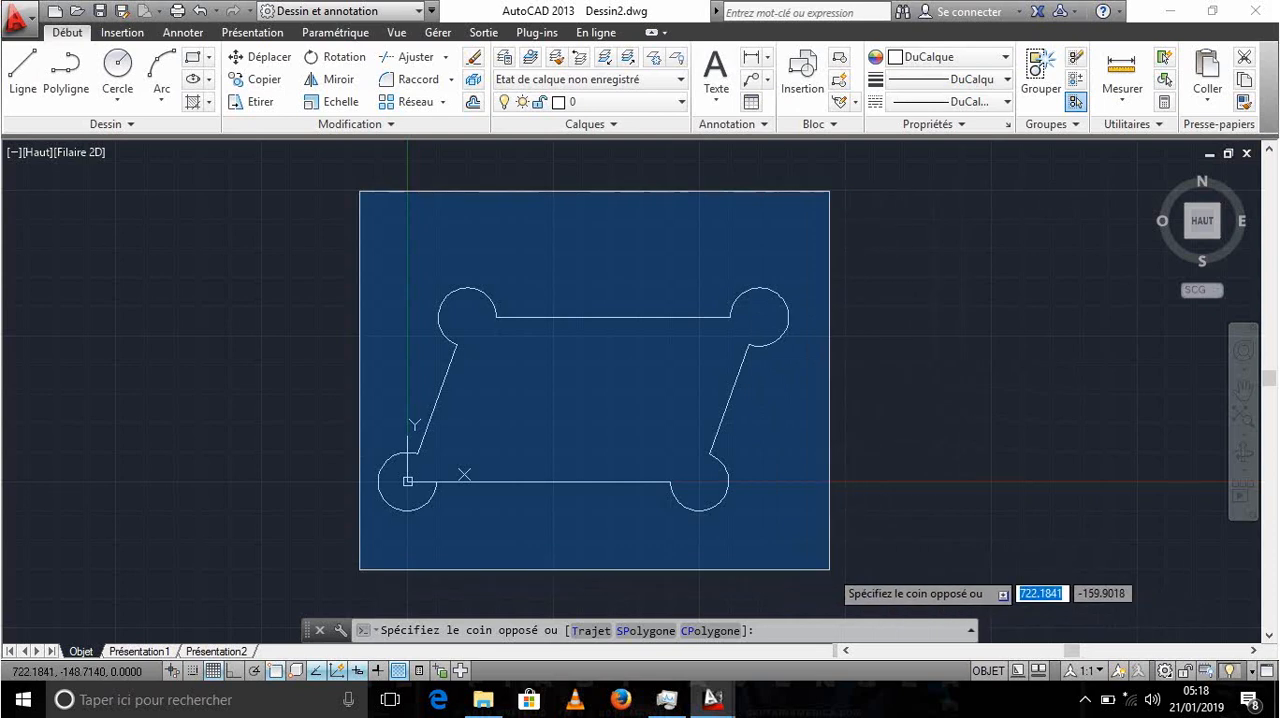
{"action": "left_click", "coordinate": [316, 210]}
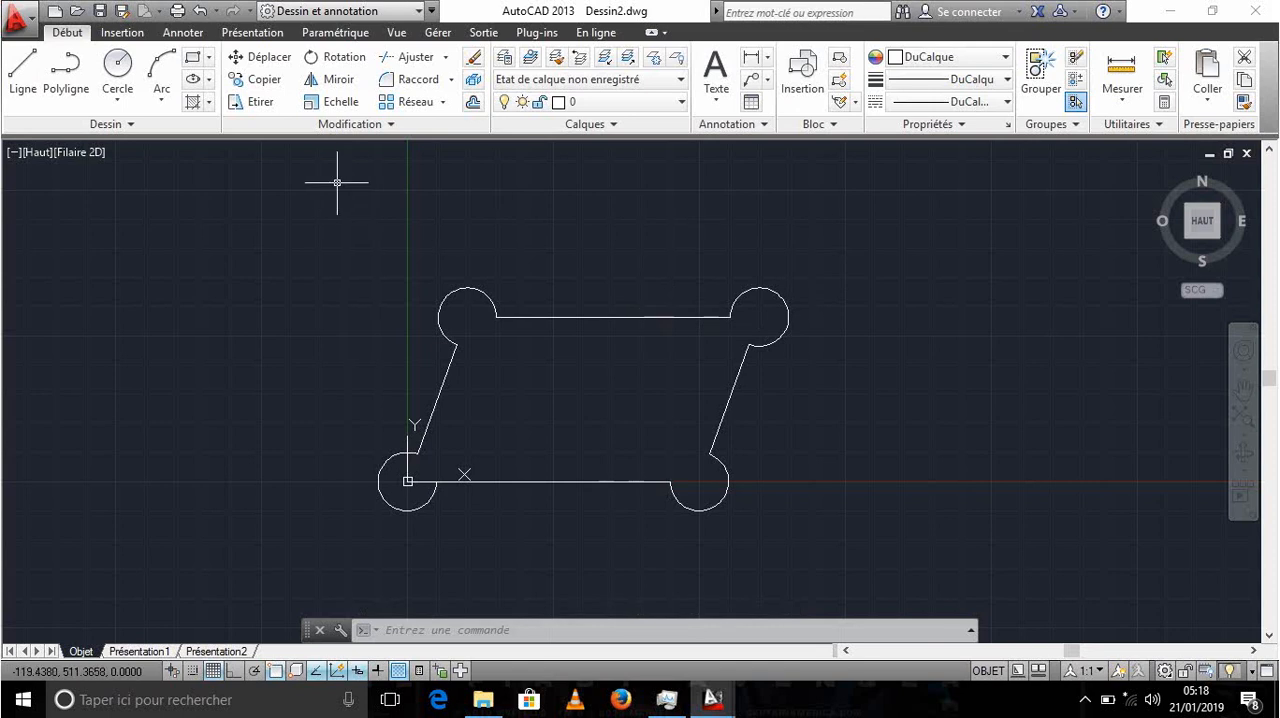
{"action": "left_click", "coordinate": [217, 167]}
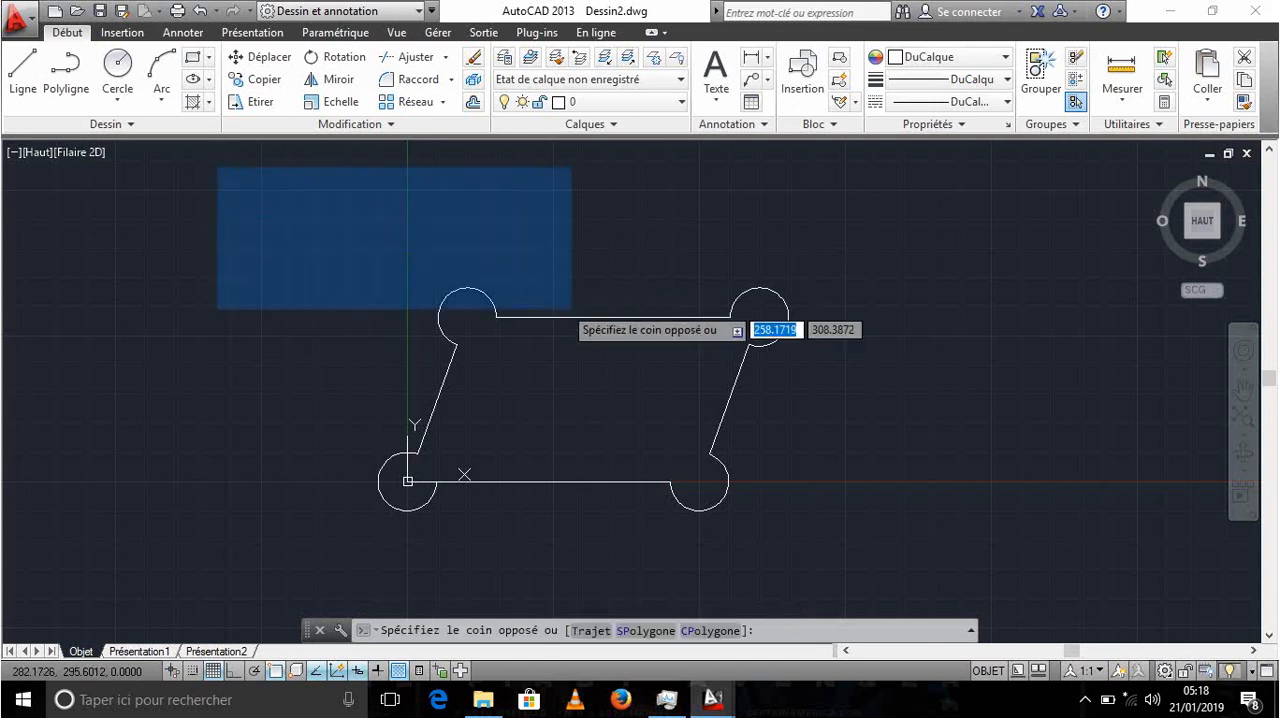
{"action": "left_click", "coordinate": [465, 216]}
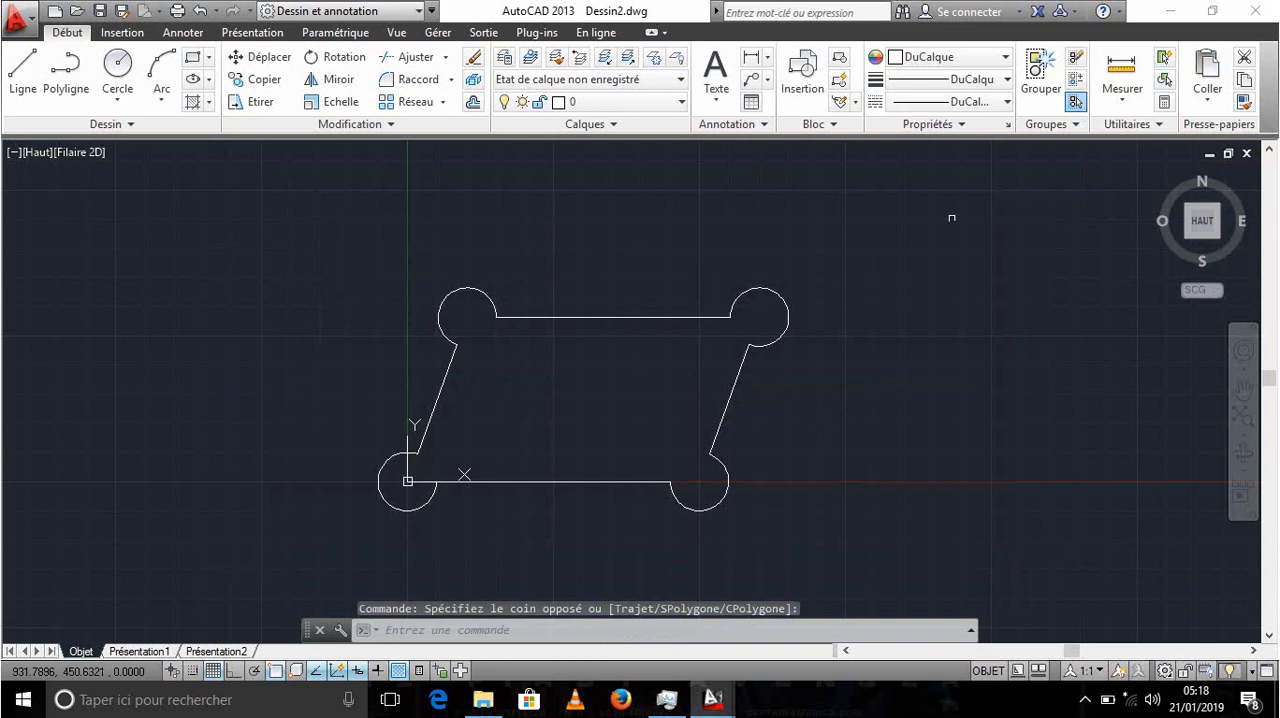
{"action": "left_click", "coordinate": [997, 196]}
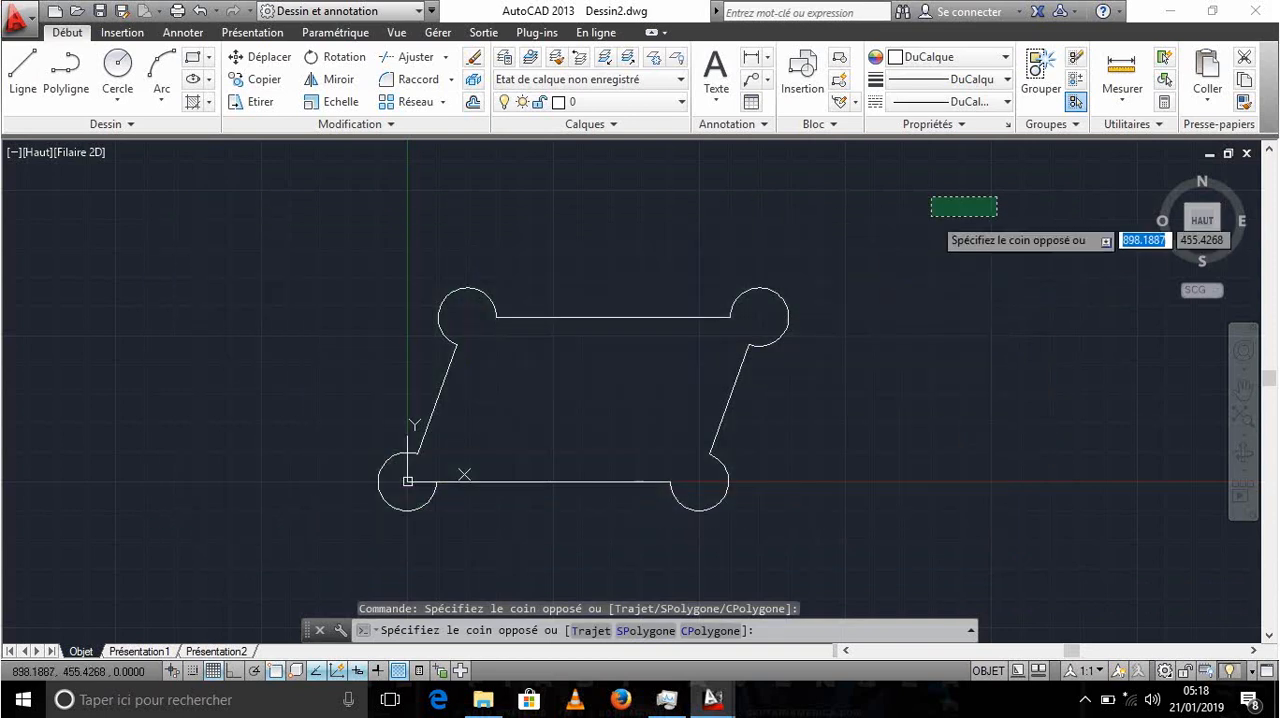
{"action": "left_click", "coordinate": [935, 214]}
- Select the outline's four corner arcs and four lines one by one, and clear the selection
{"action": "left_click", "coordinate": [738, 297]}
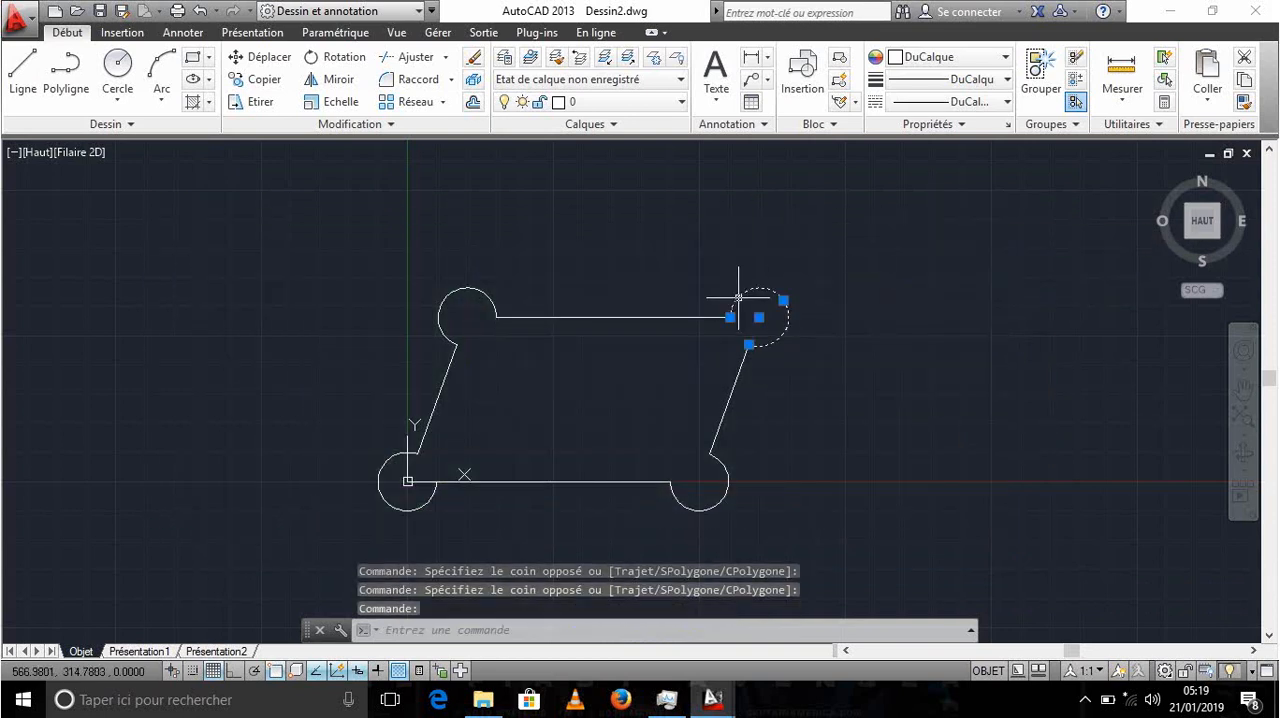
{"action": "left_click", "coordinate": [686, 317]}
{"action": "left_click", "coordinate": [451, 289]}
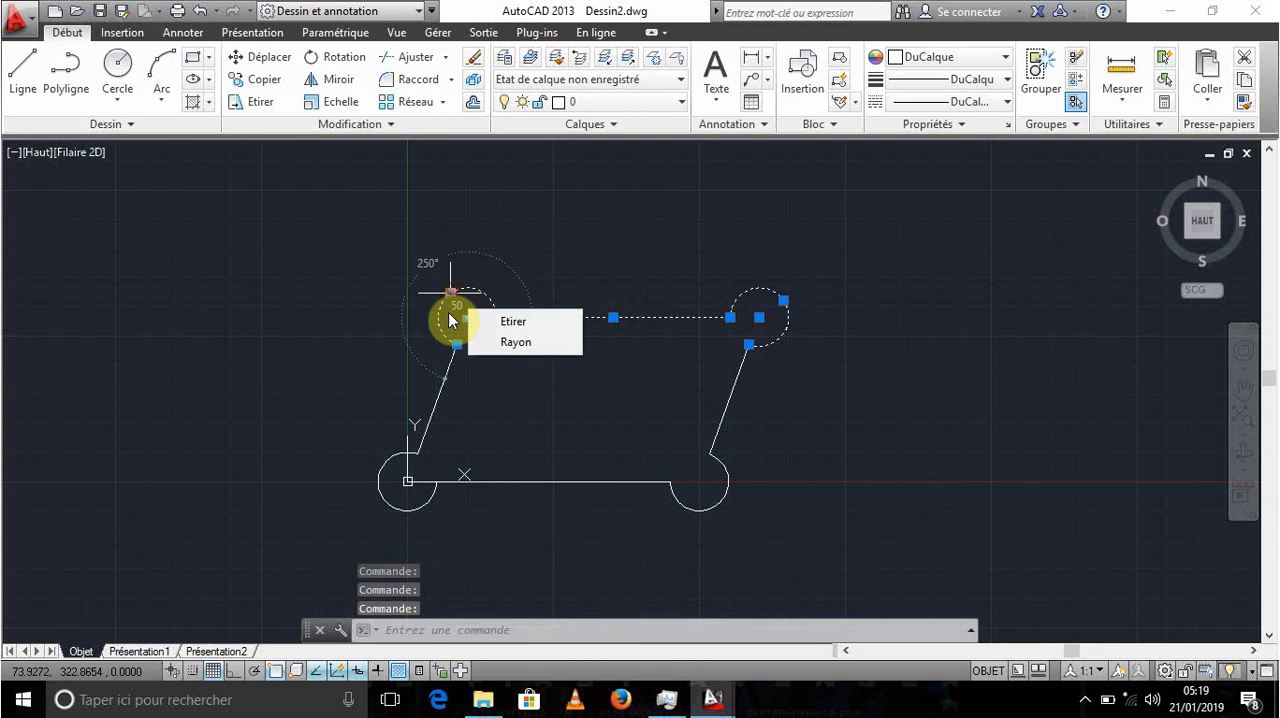
{"action": "left_click", "coordinate": [440, 396]}
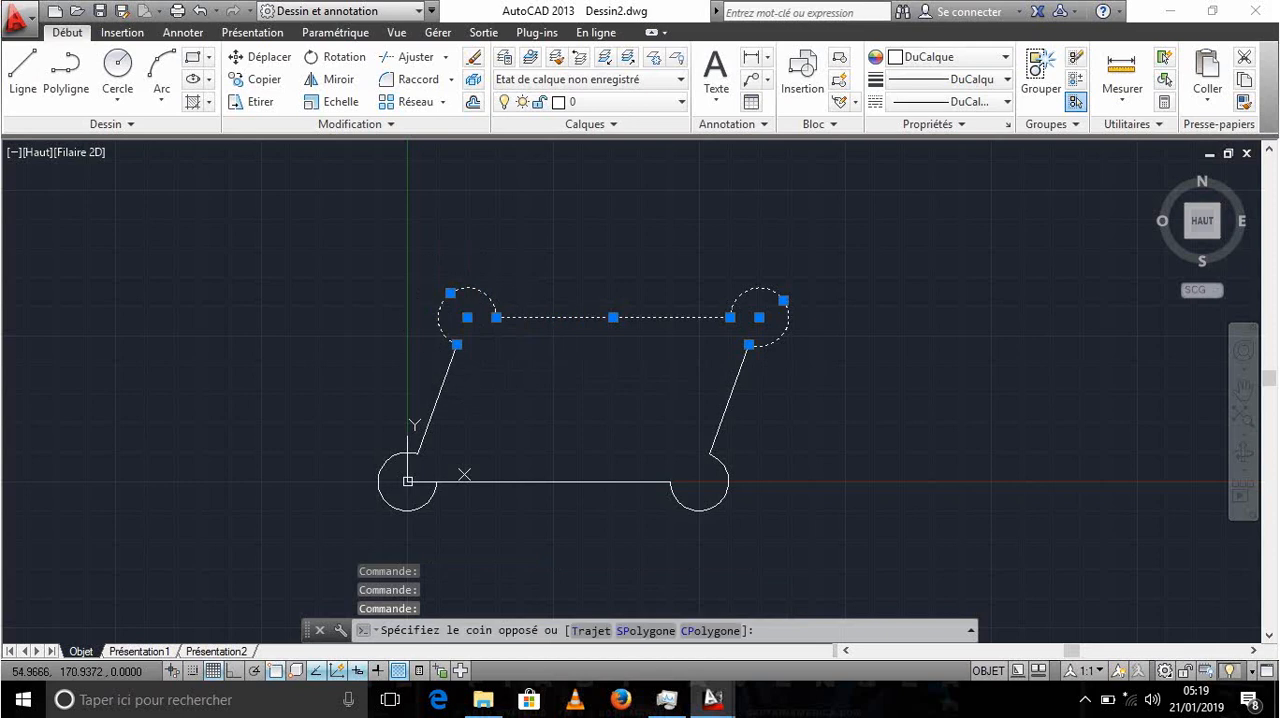
{"action": "left_click", "coordinate": [421, 400]}
{"action": "left_click", "coordinate": [397, 495]}
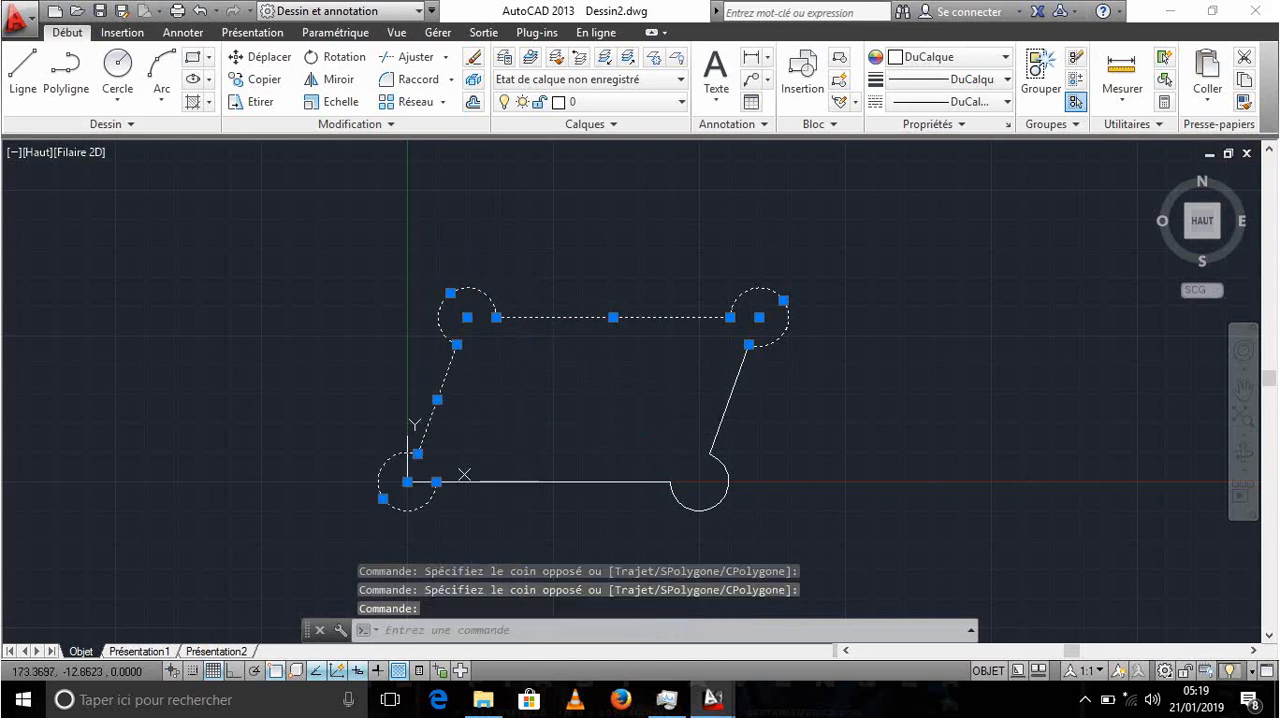
{"action": "left_click", "coordinate": [512, 485]}
{"action": "left_click", "coordinate": [552, 462]}
{"action": "left_click", "coordinate": [599, 489]}
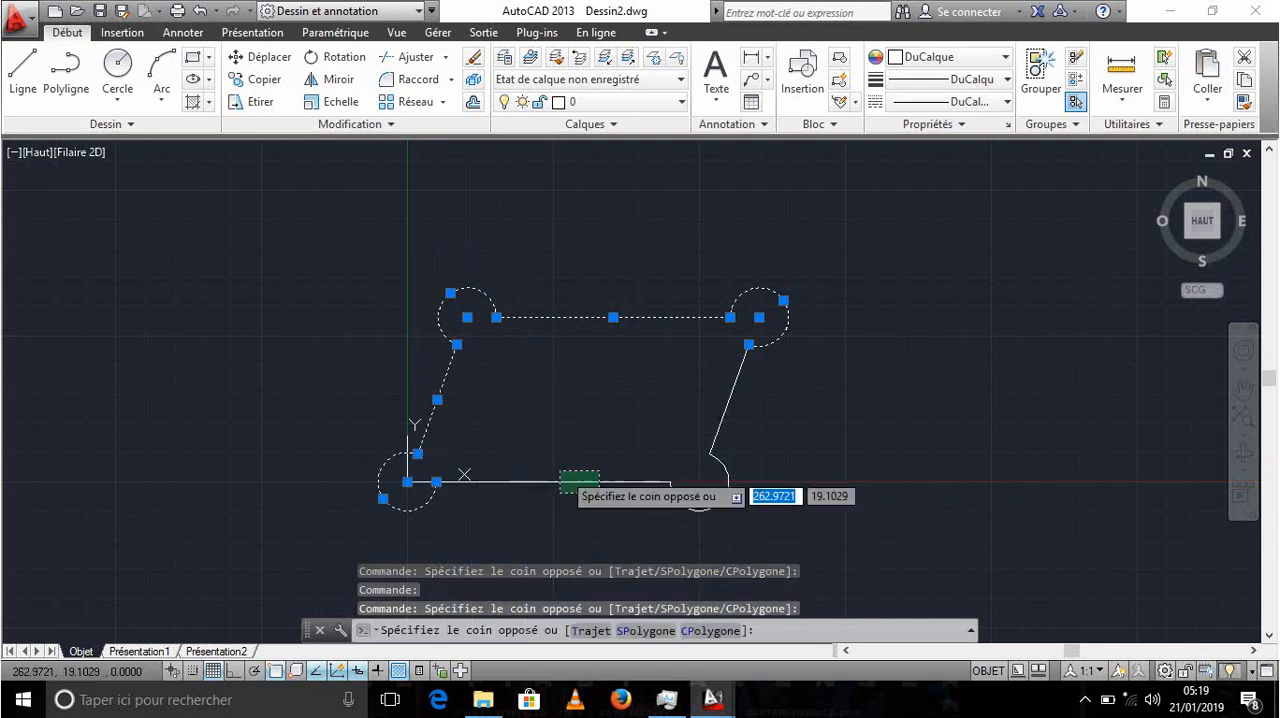
{"action": "left_click", "coordinate": [558, 469]}
{"action": "left_click", "coordinate": [726, 495]}
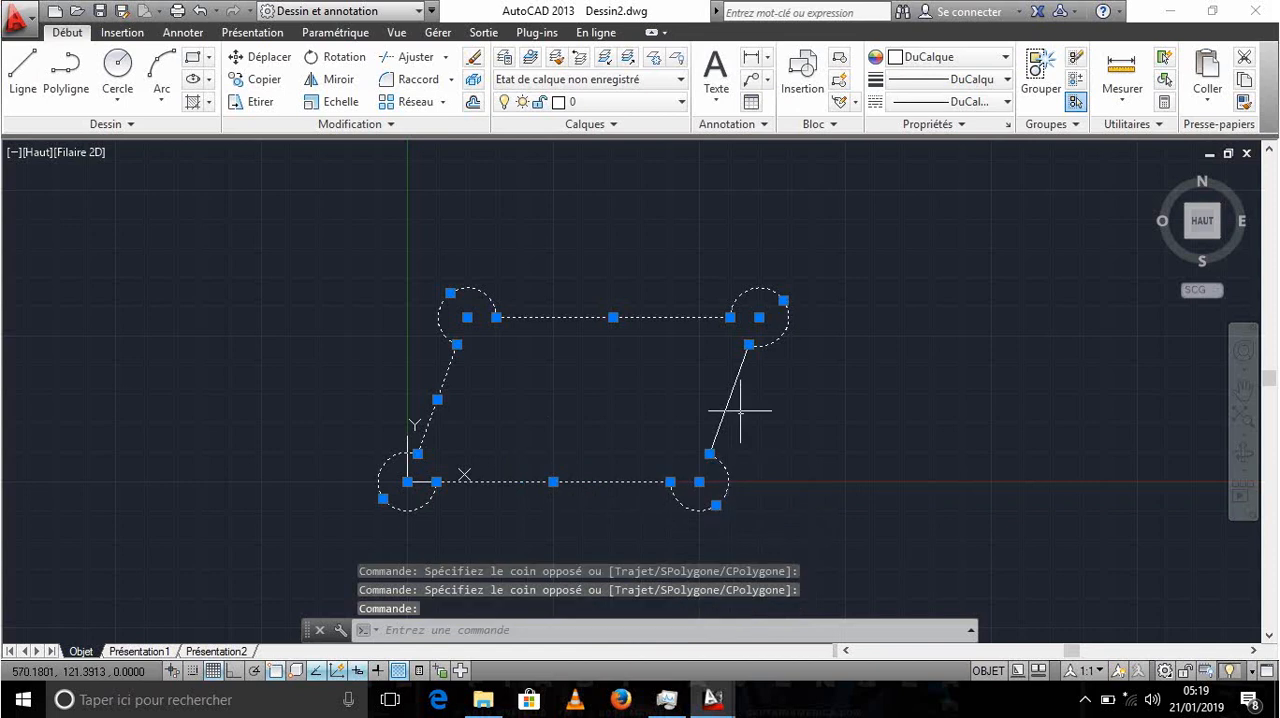
{"action": "left_click", "coordinate": [729, 400]}
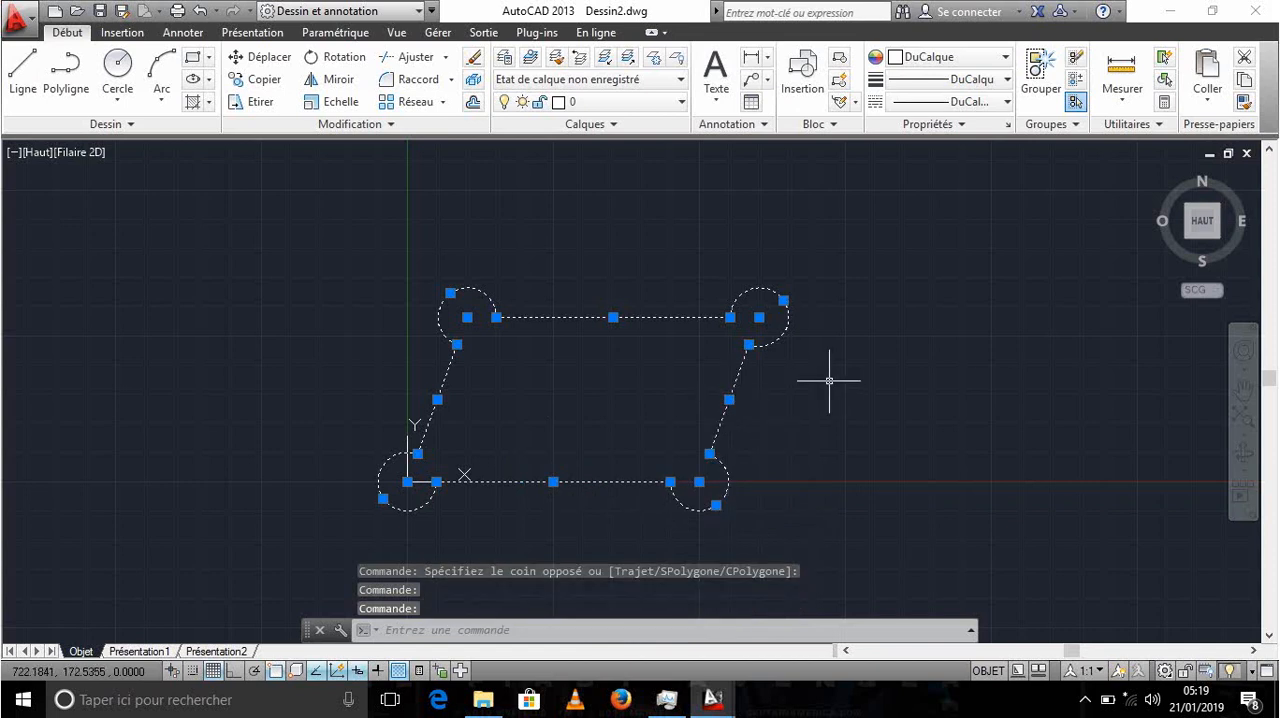
{"action": "key", "text": "Escape"}
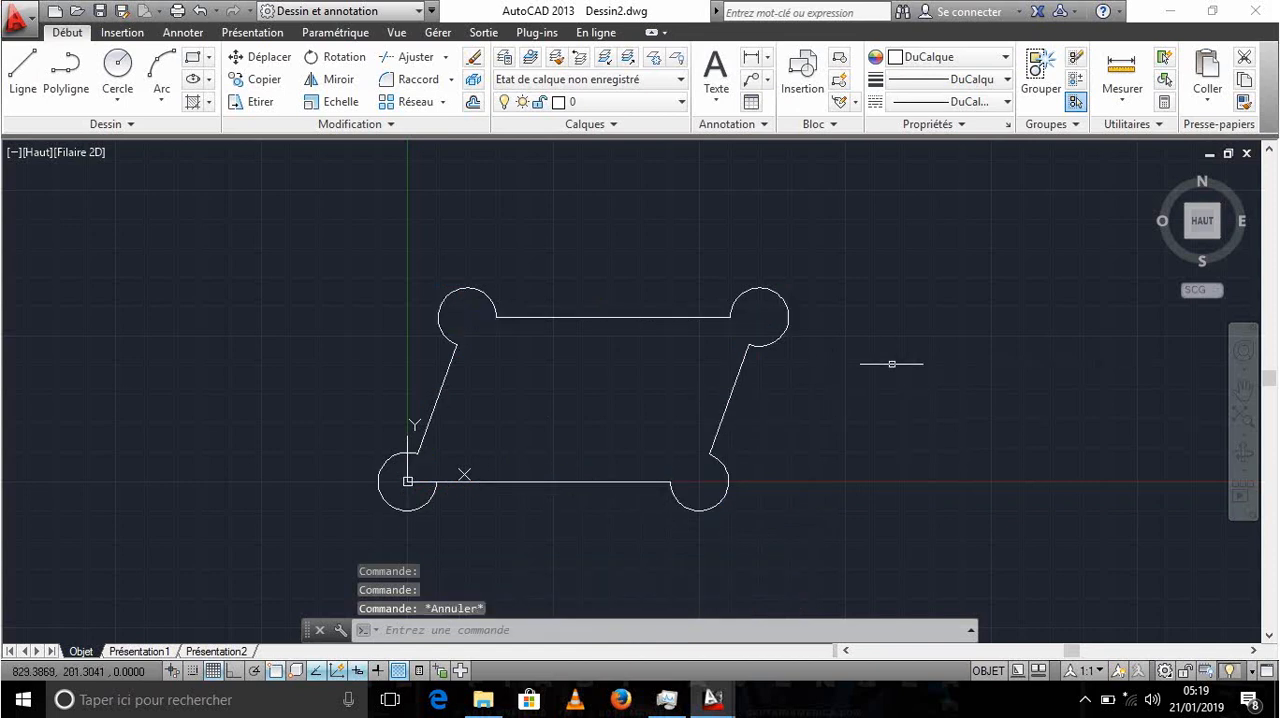
- Select the parallelogram's upper horizontal line and right slanted line with small crossing selections
{"action": "left_click", "coordinate": [715, 248]}
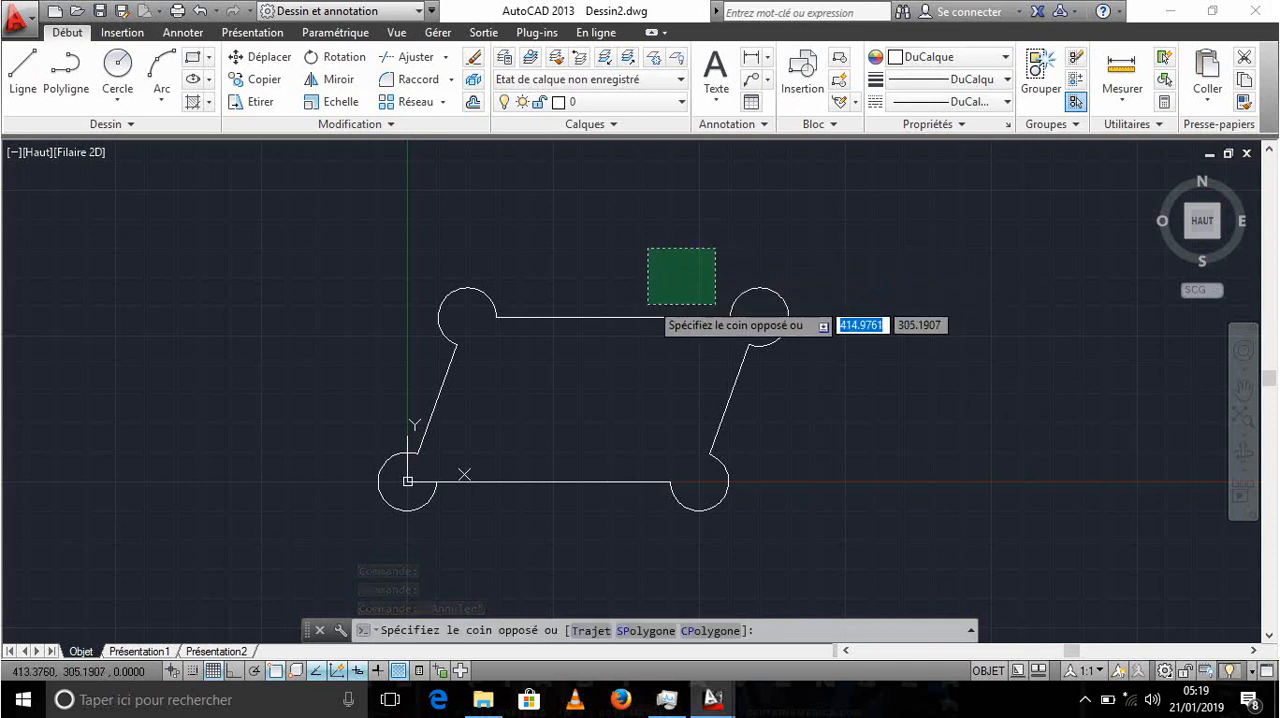
{"action": "left_click", "coordinate": [602, 348]}
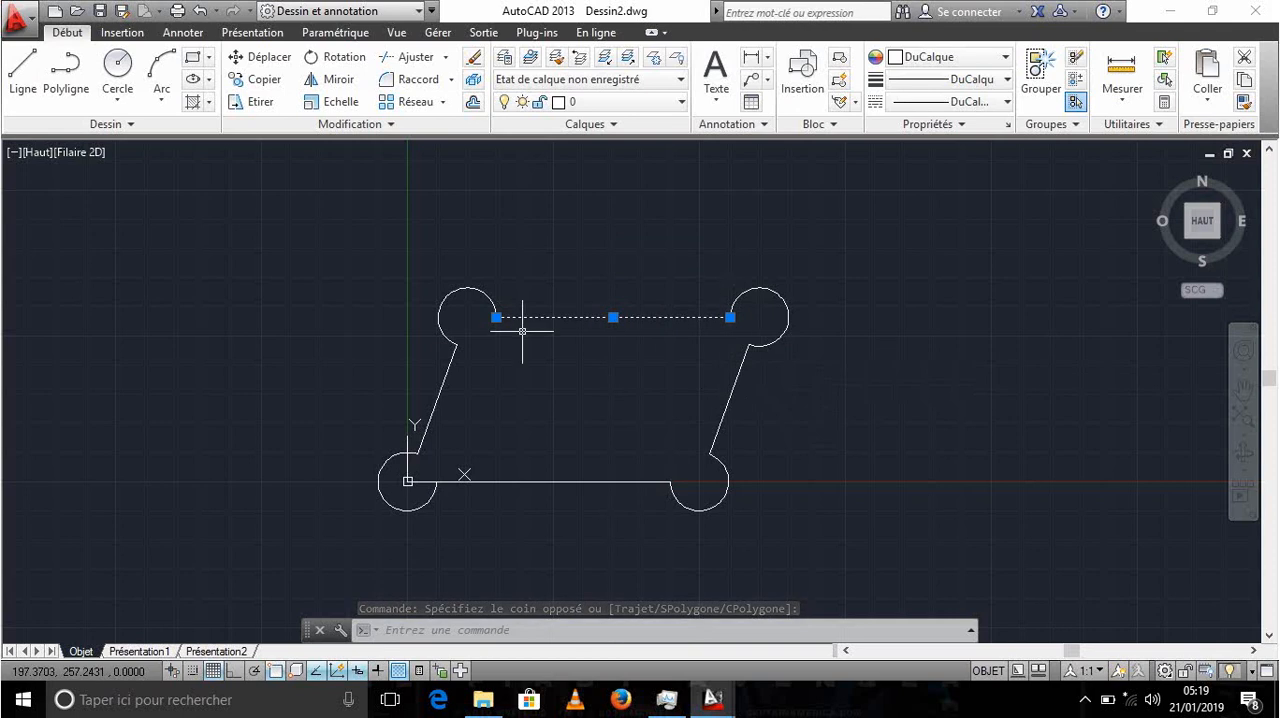
{"action": "left_click", "coordinate": [779, 399]}
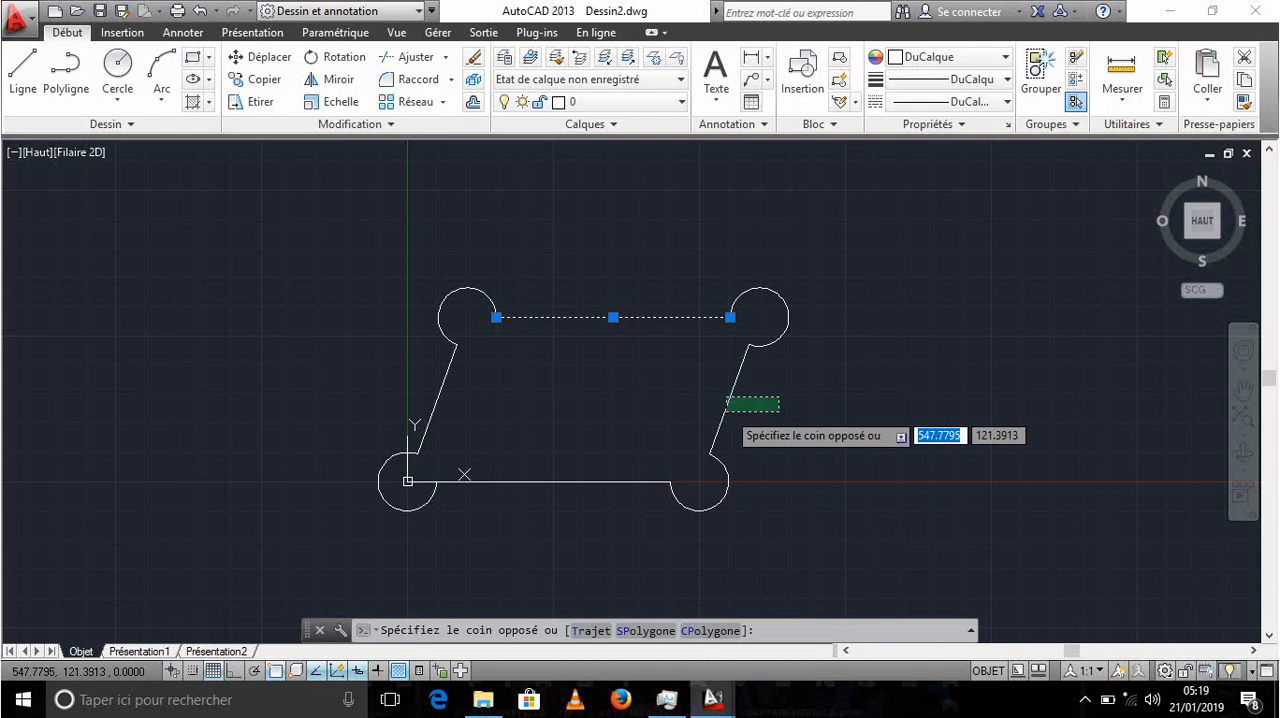
{"action": "left_click", "coordinate": [727, 411]}
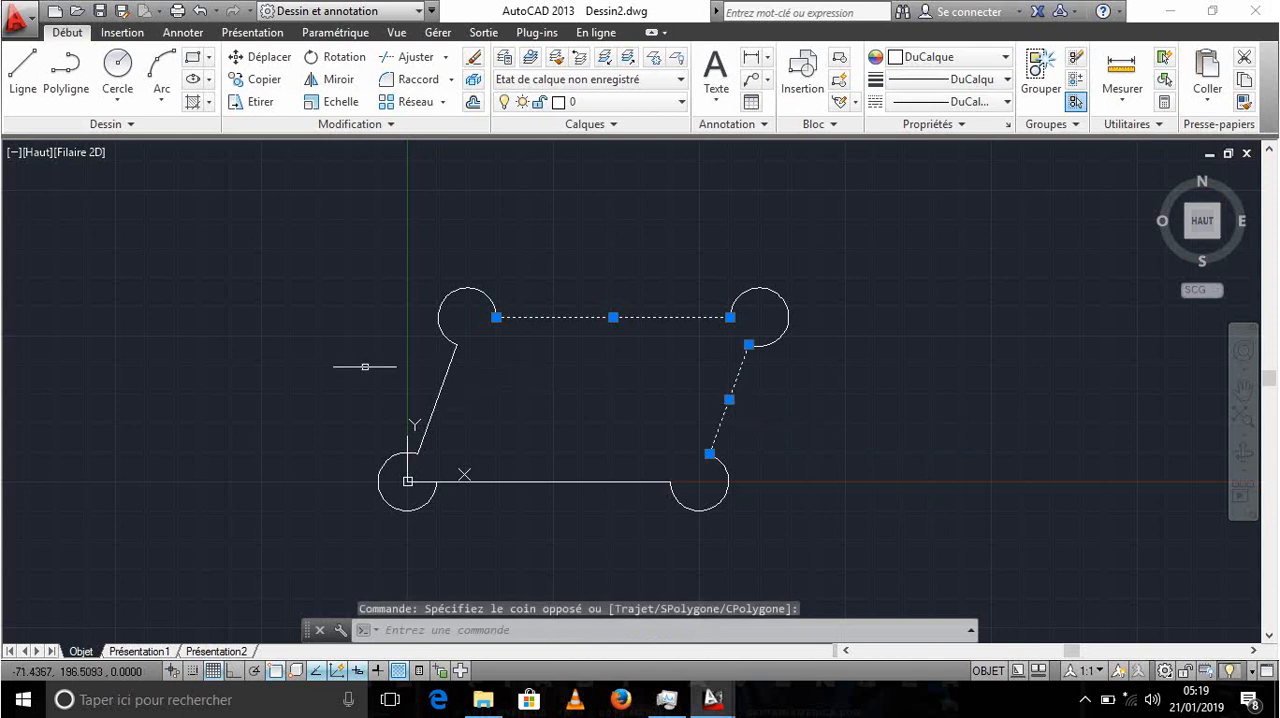
- Try window selection partly over the left slanted line and fully around the upper-left arc, and clear the selection
{"action": "left_click", "coordinate": [343, 332]}
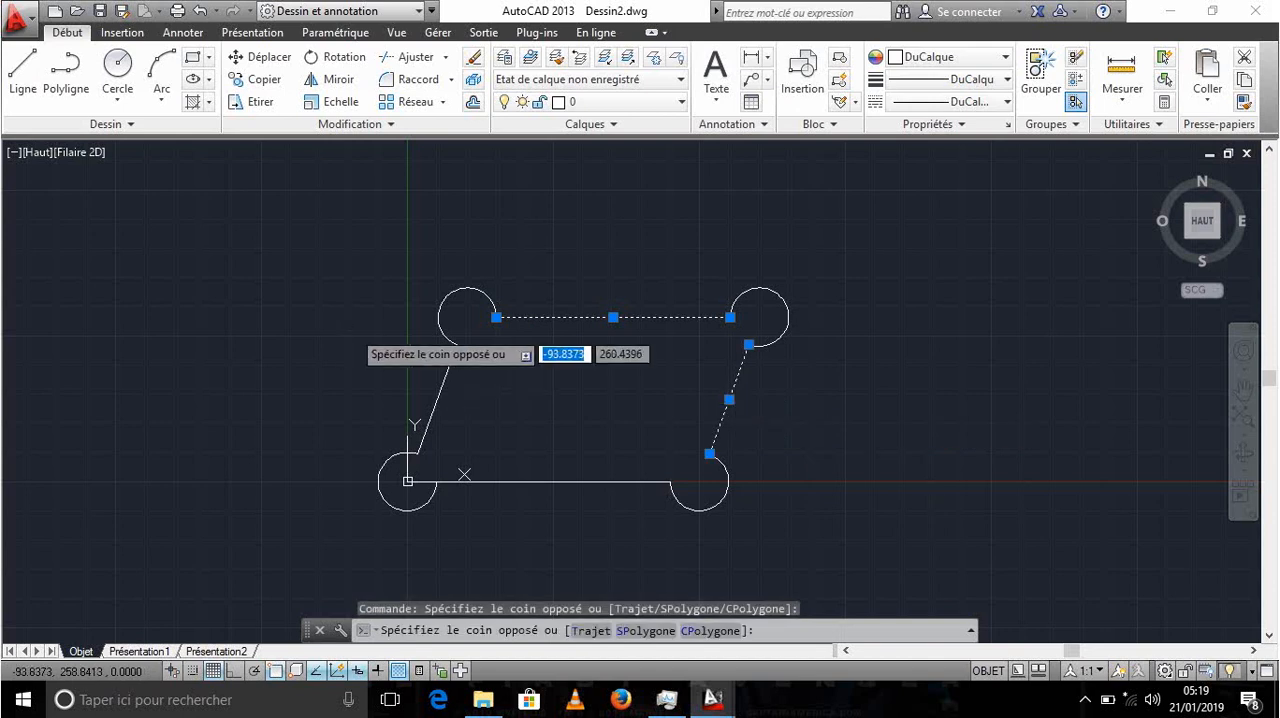
{"action": "left_click", "coordinate": [449, 420]}
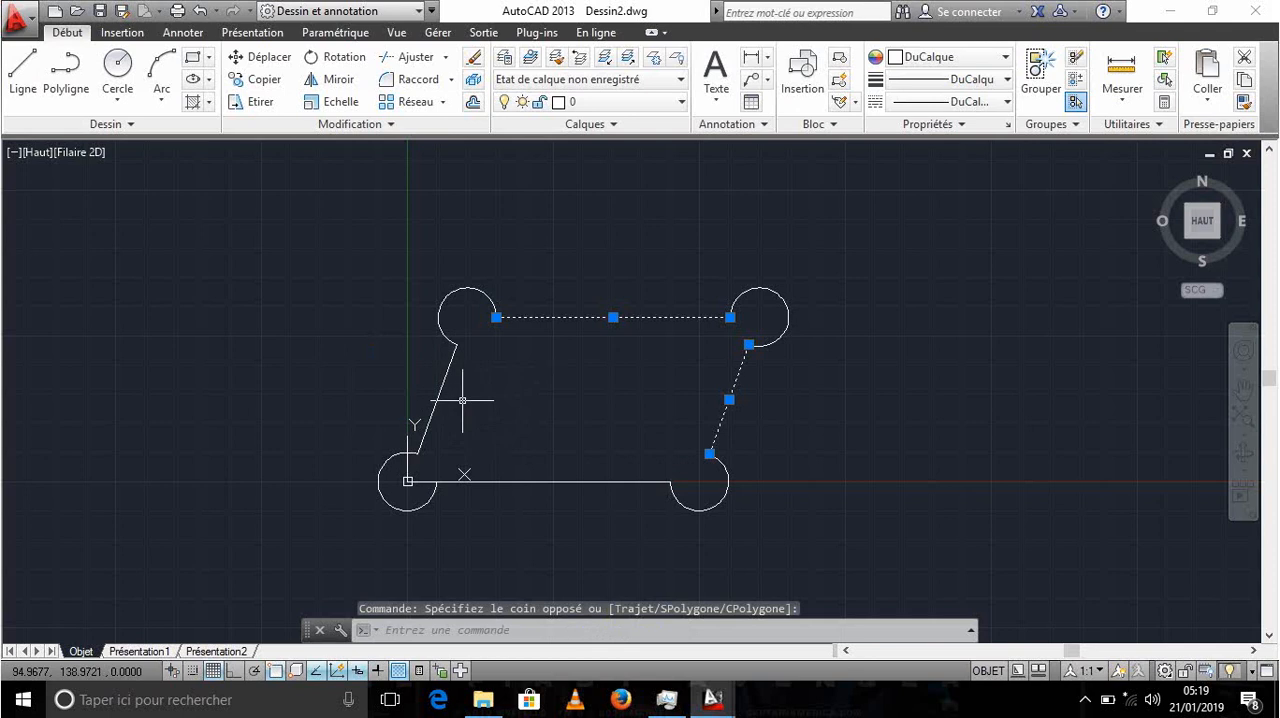
{"action": "left_click", "coordinate": [345, 198]}
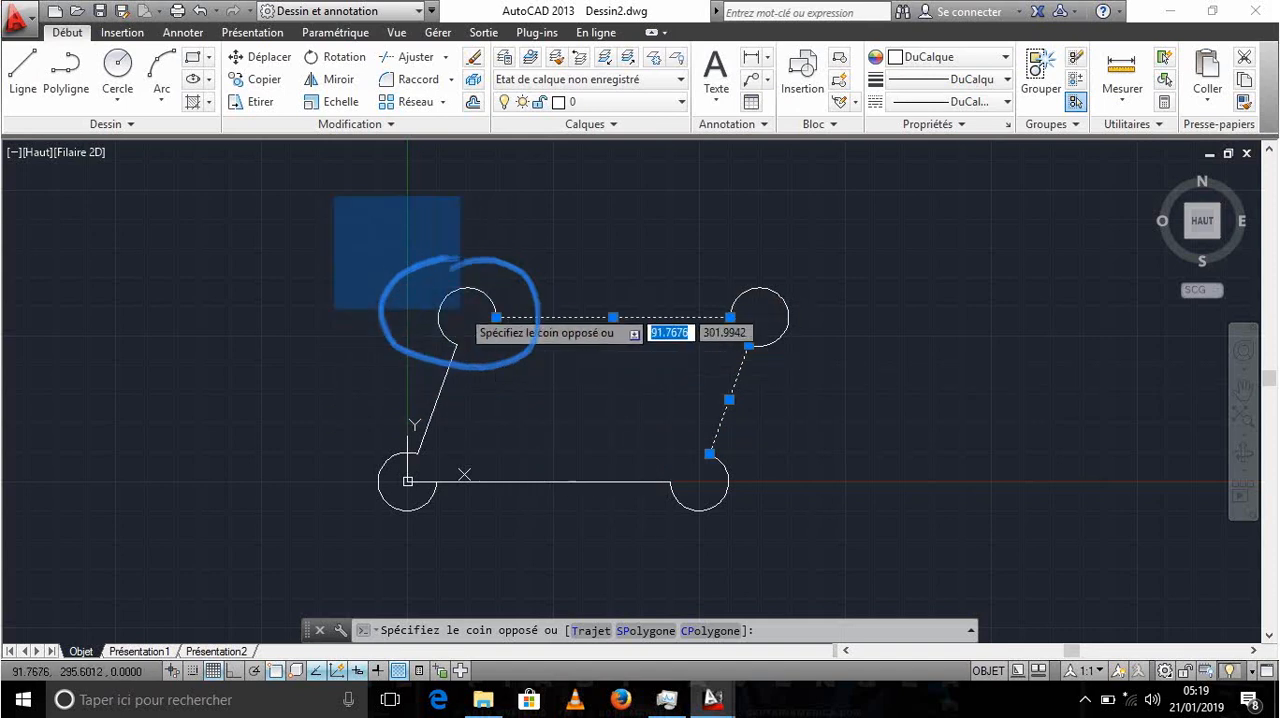
{"action": "left_click", "coordinate": [596, 395]}
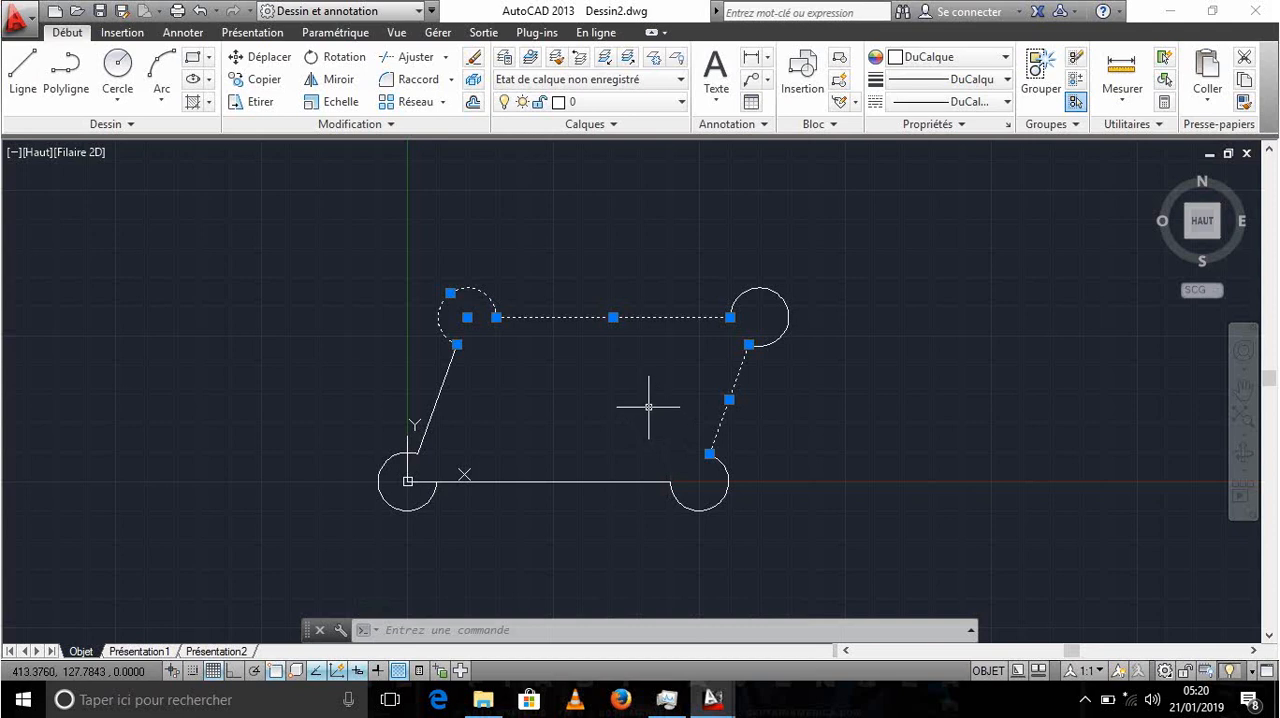
{"action": "key", "text": "Escape"}
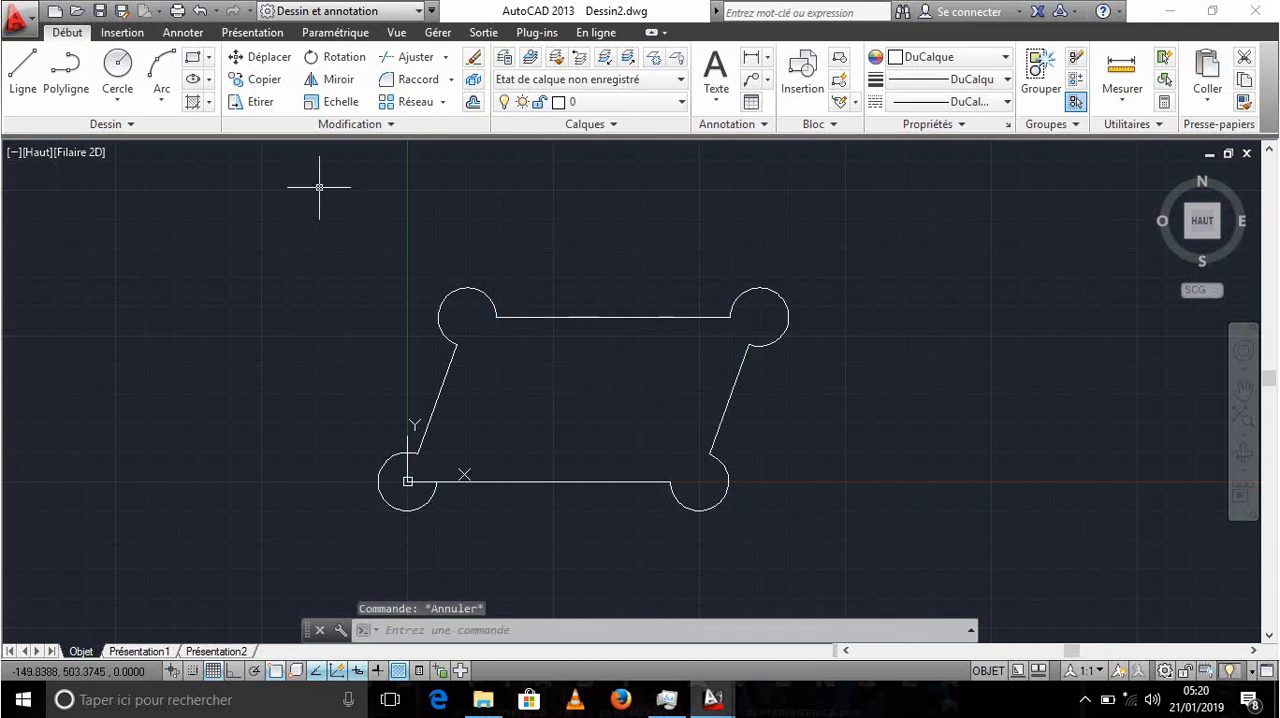
- Select the whole outline with a crossing selection and with an enclosing window, clearing the selection each time
{"action": "left_click", "coordinate": [1002, 211]}
{"action": "left_click", "coordinate": [238, 556]}
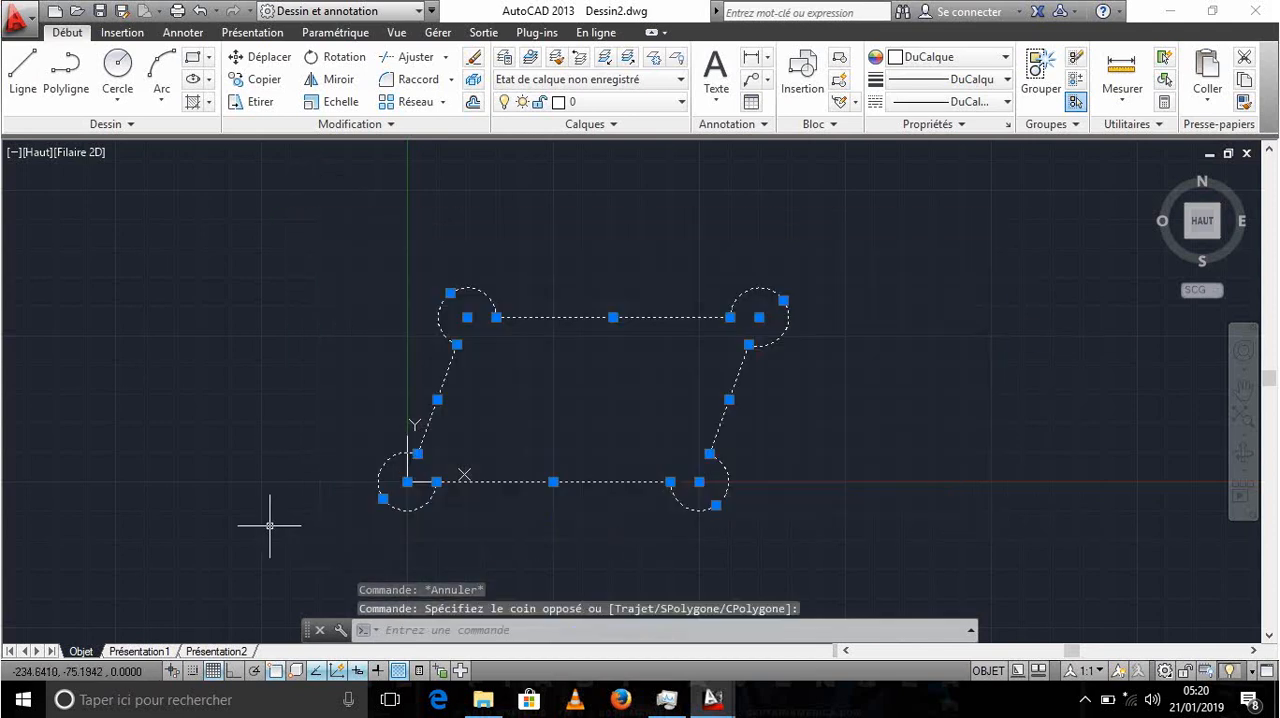
{"action": "key", "text": "Escape"}
{"action": "left_click", "coordinate": [257, 194]}
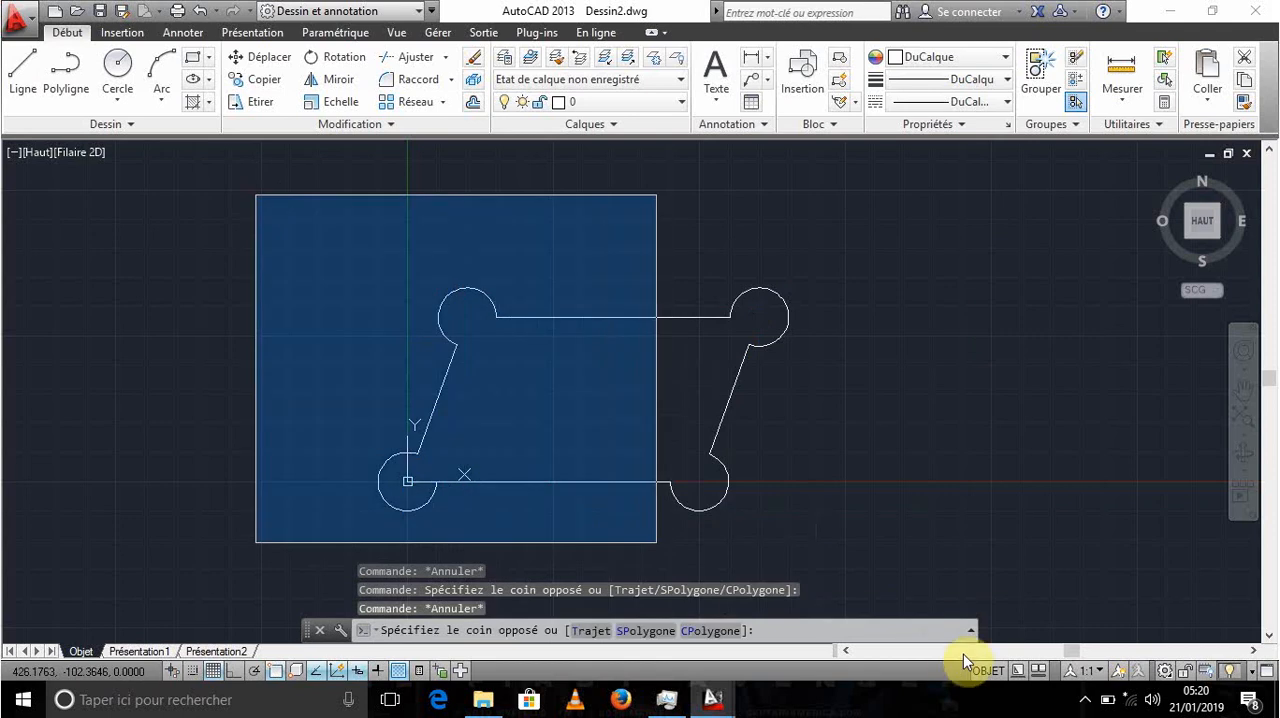
{"action": "left_click", "coordinate": [1004, 565]}
{"action": "key", "text": "Escape"}
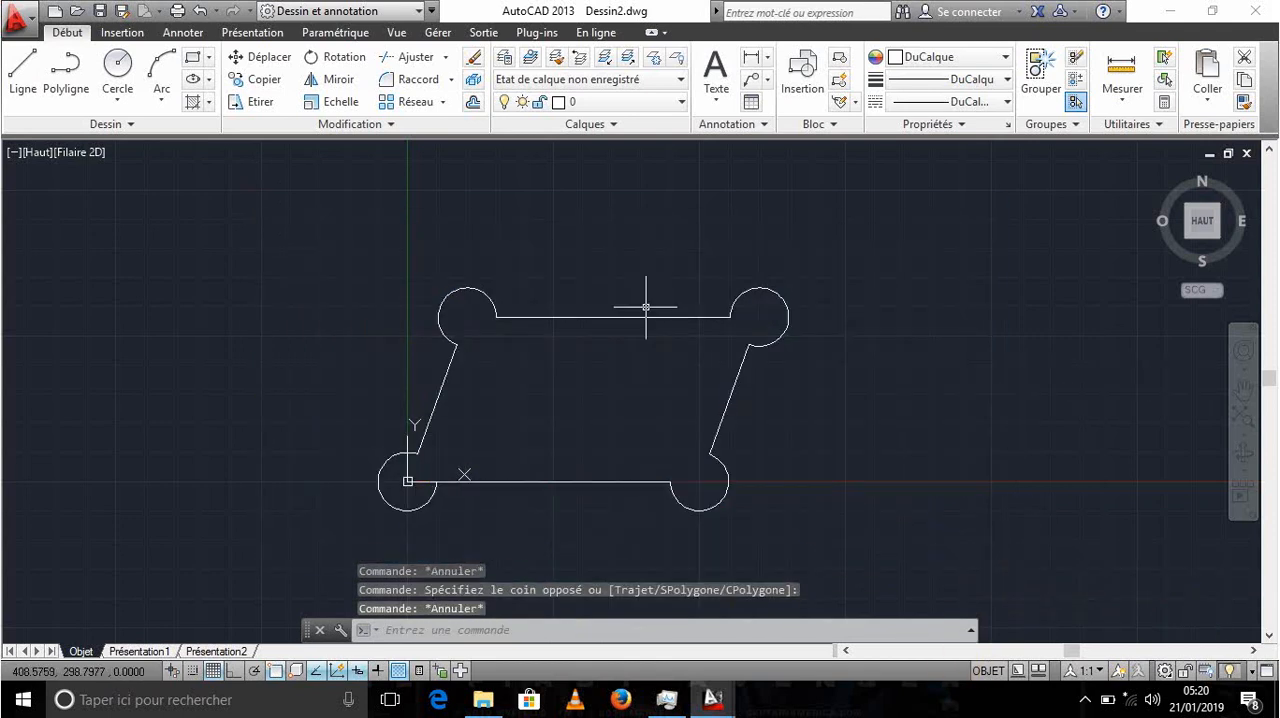
- Select the outline's four lines and four corner arcs individually and extrude them to a height of 200
{"action": "left_click", "coordinate": [643, 316]}
{"action": "left_click", "coordinate": [486, 294]}
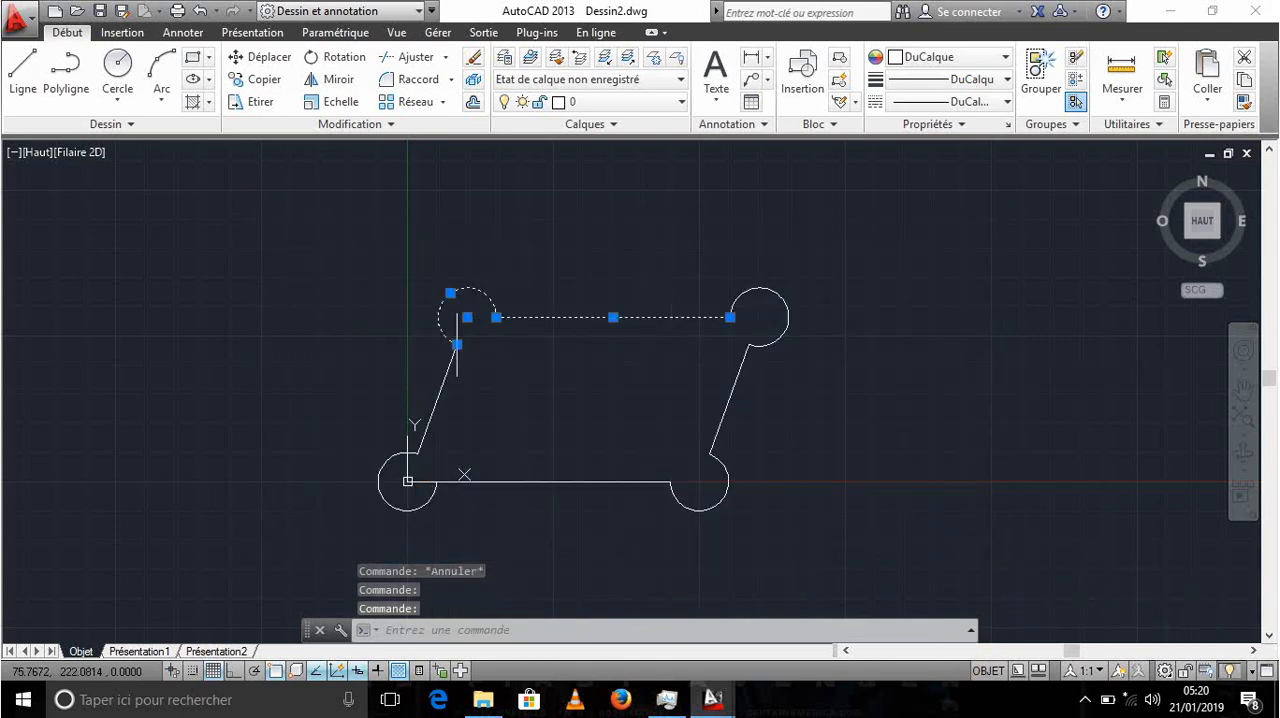
{"action": "left_click", "coordinate": [442, 379]}
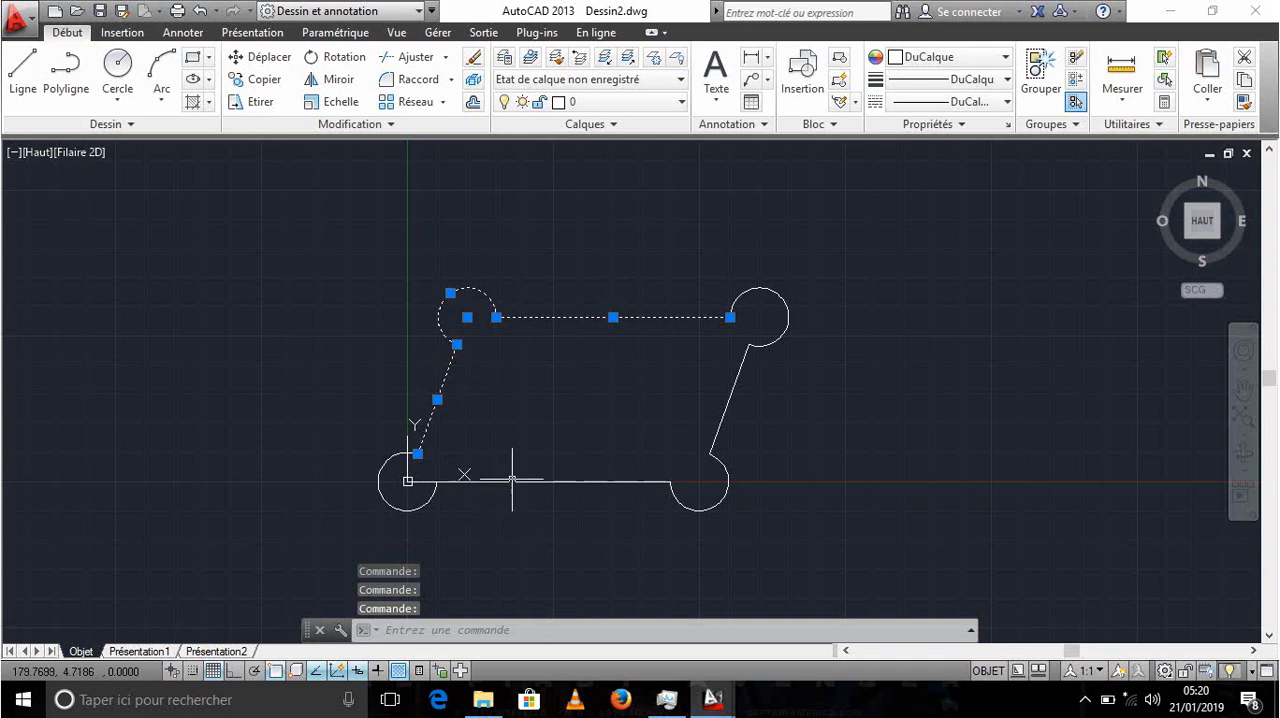
{"action": "left_click", "coordinate": [512, 480]}
{"action": "left_click", "coordinate": [406, 507]}
{"action": "left_click", "coordinate": [368, 524]}
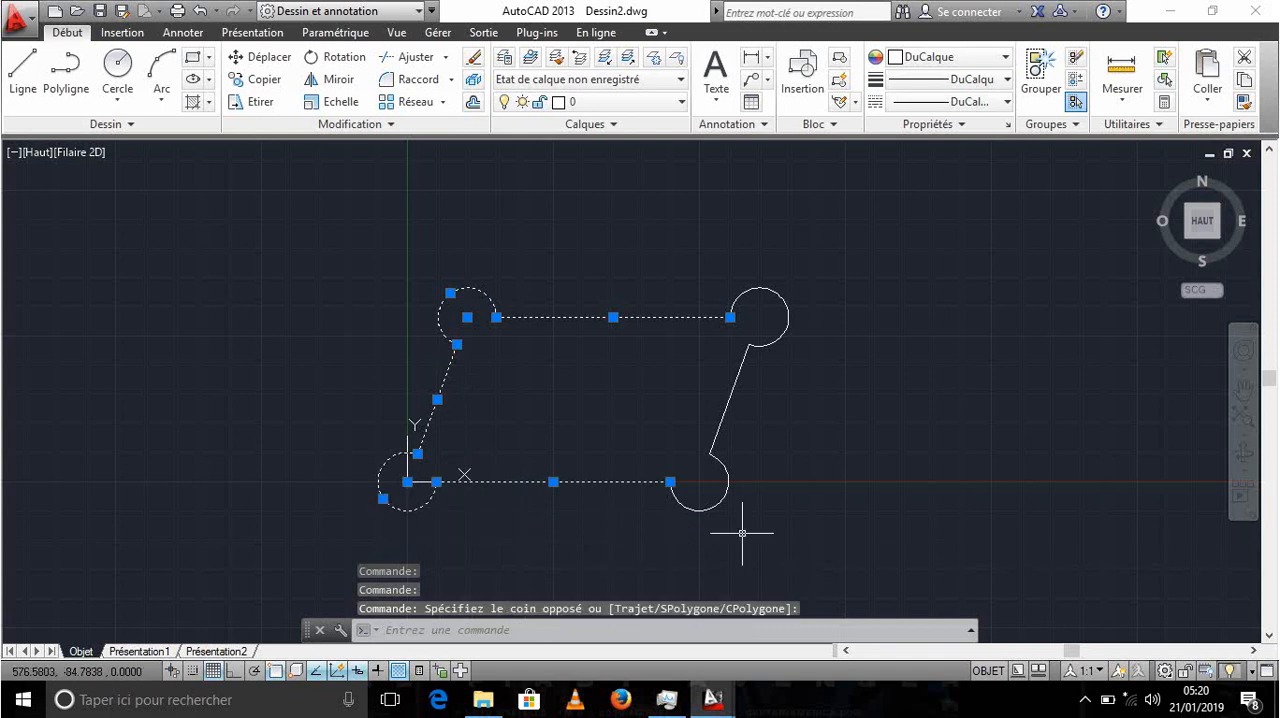
{"action": "left_click", "coordinate": [708, 503]}
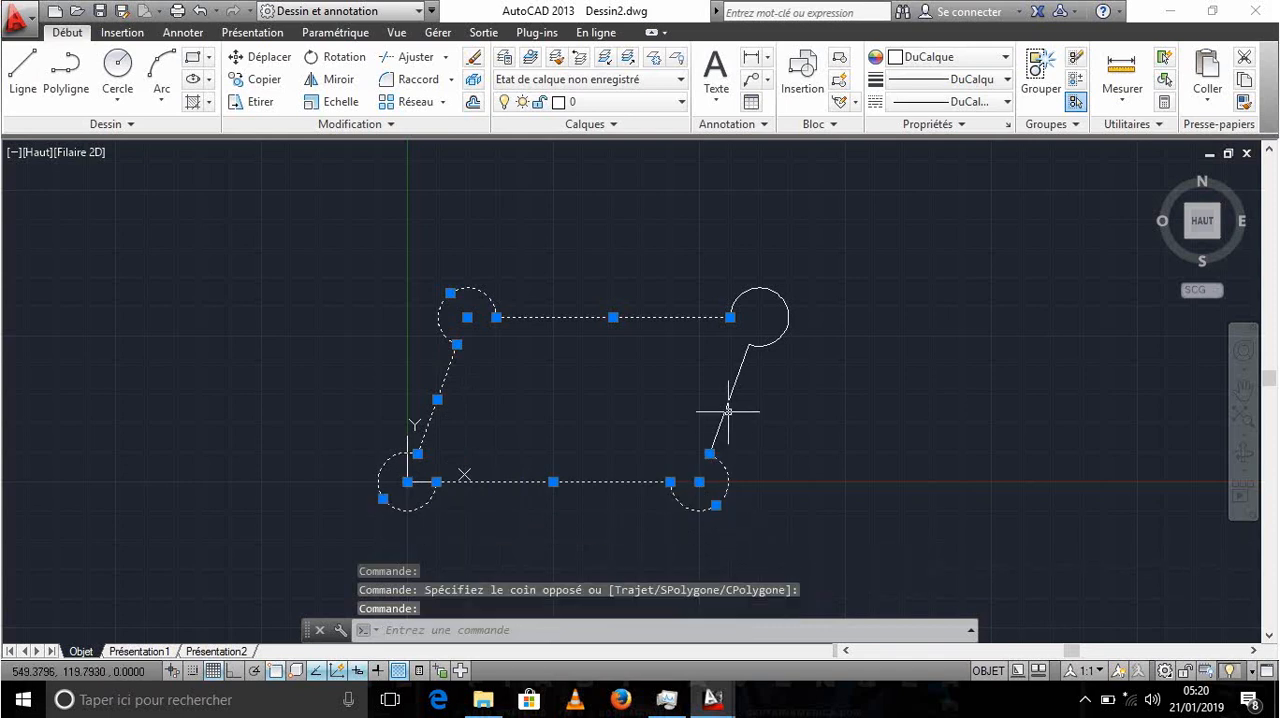
{"action": "left_click", "coordinate": [729, 399]}
{"action": "left_click", "coordinate": [784, 337]}
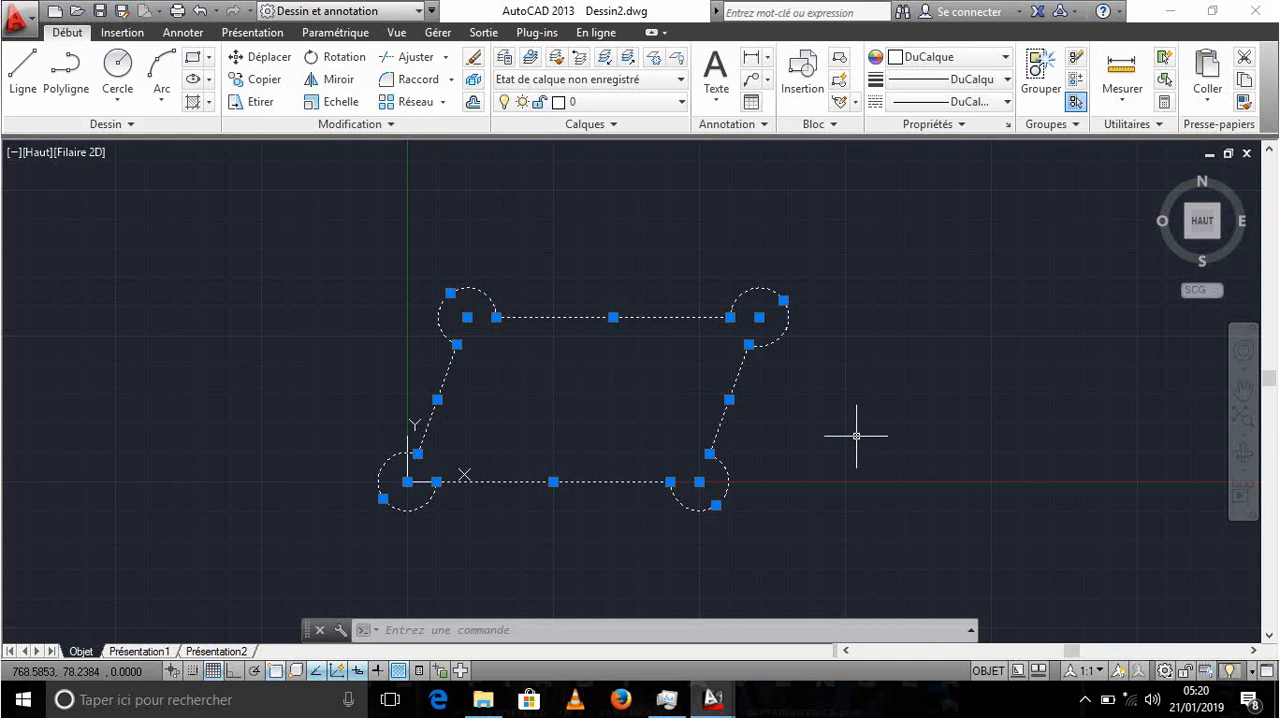
{"action": "type", "text": "EX"}
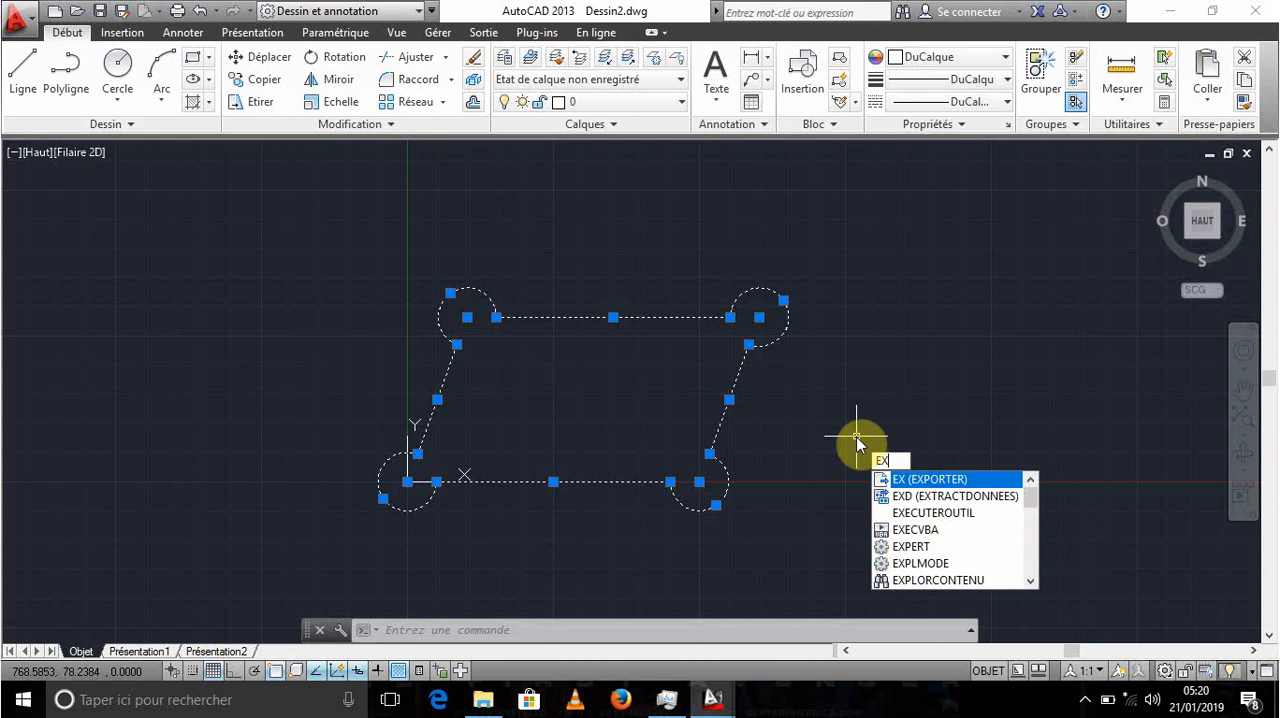
{"action": "type", "text": "Tru"}
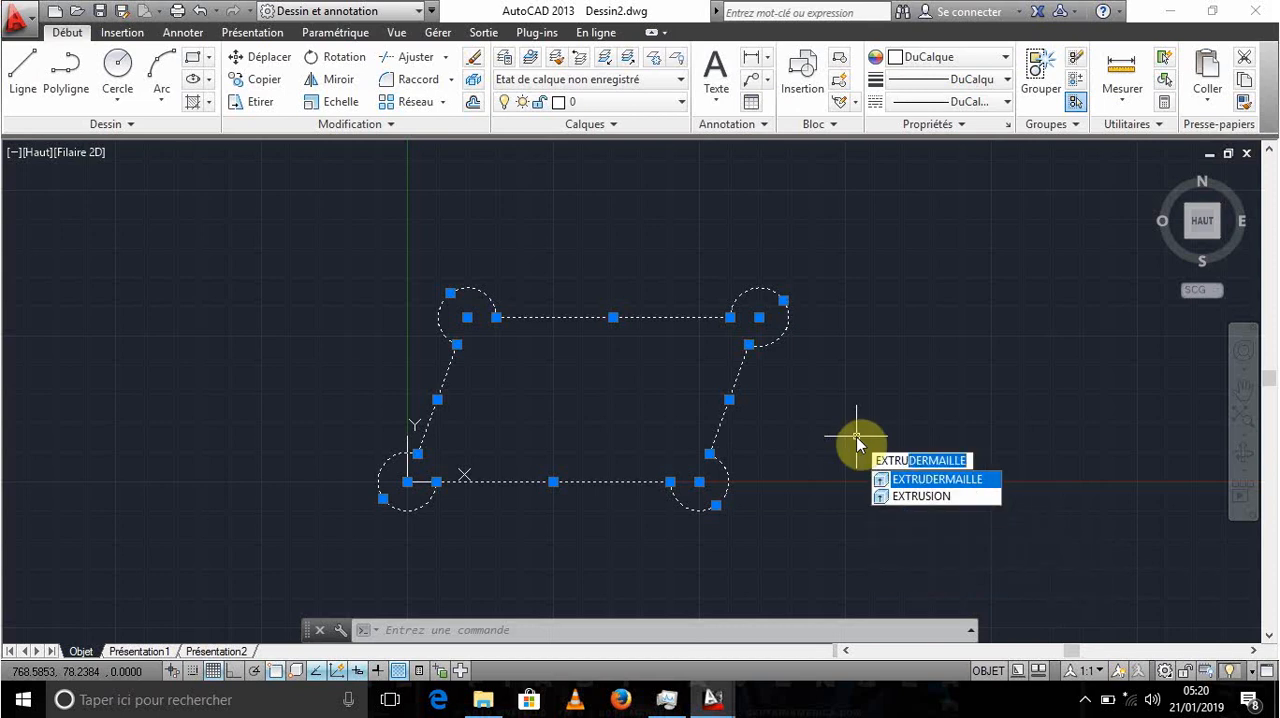
{"action": "type", "text": "s"}
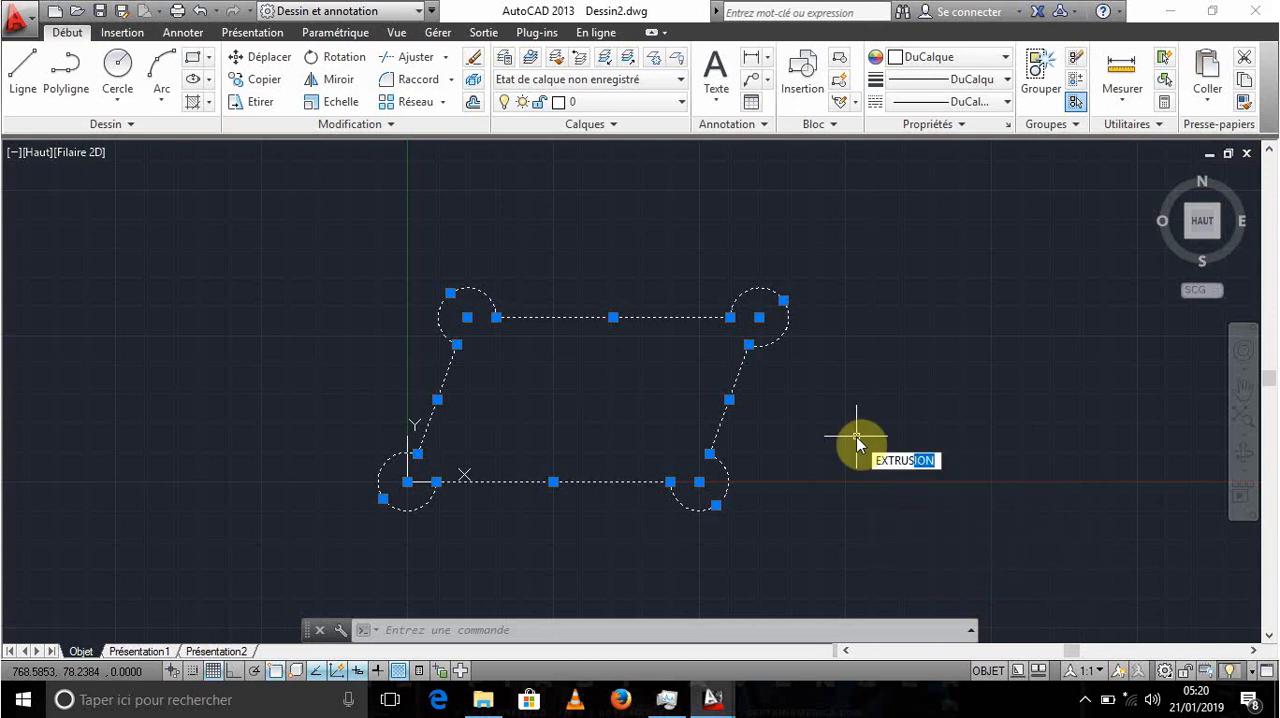
{"action": "key", "text": "Return"}
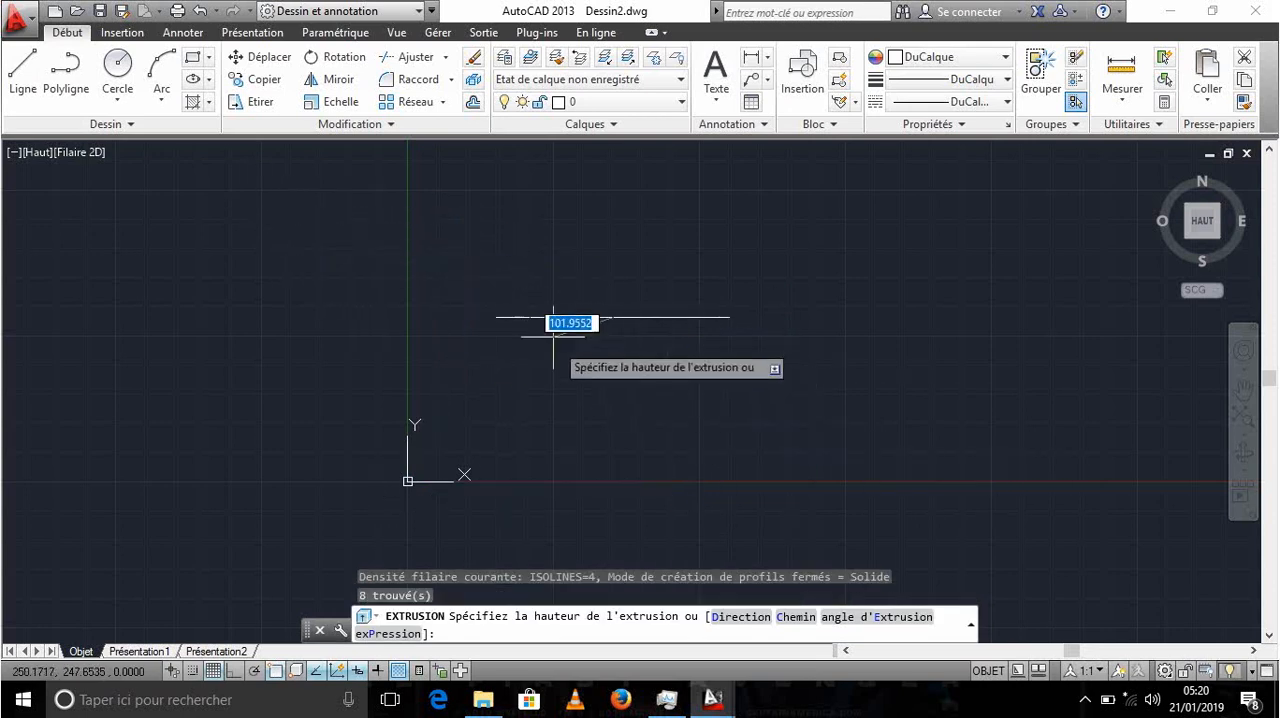
{"action": "scroll", "coordinate": [530, 330], "scroll_direction": "down", "scroll_amount": 4}
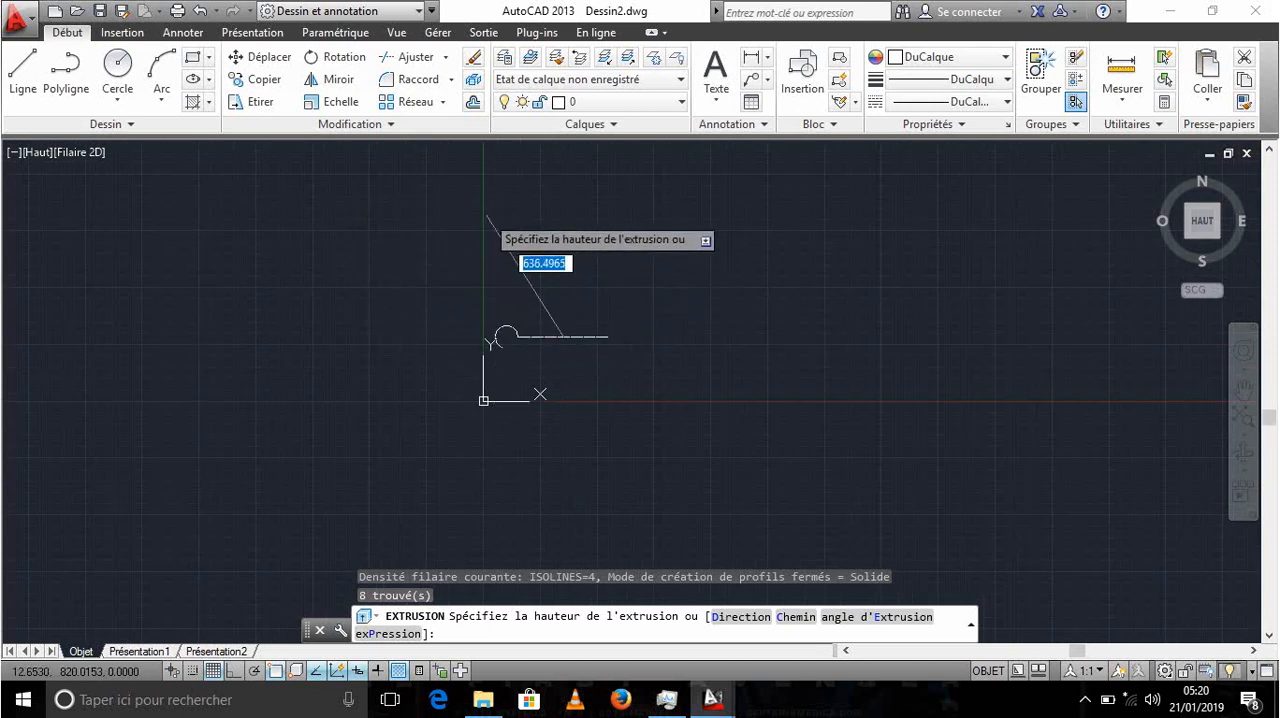
{"action": "type", "text": "2"}
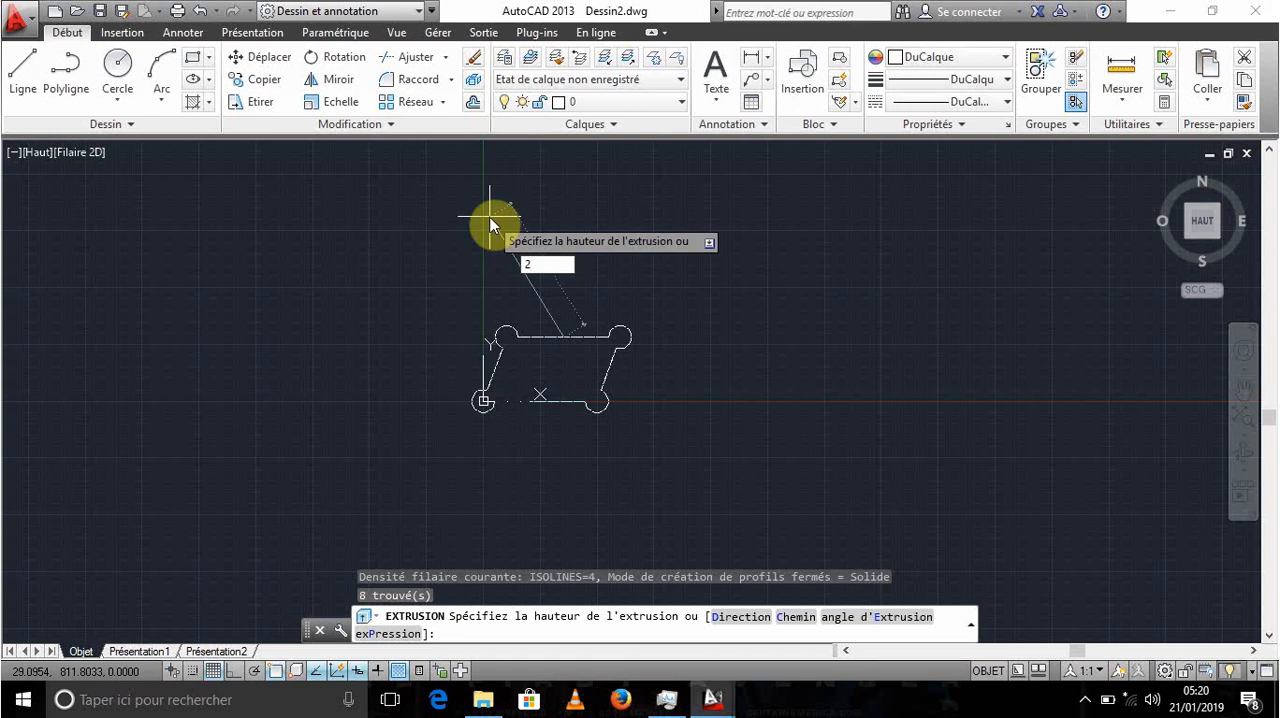
{"action": "type", "text": "99"}
{"action": "left_click", "coordinate": [490, 225]}
{"action": "type", "text": "00"}
{"action": "key", "text": "Return"}
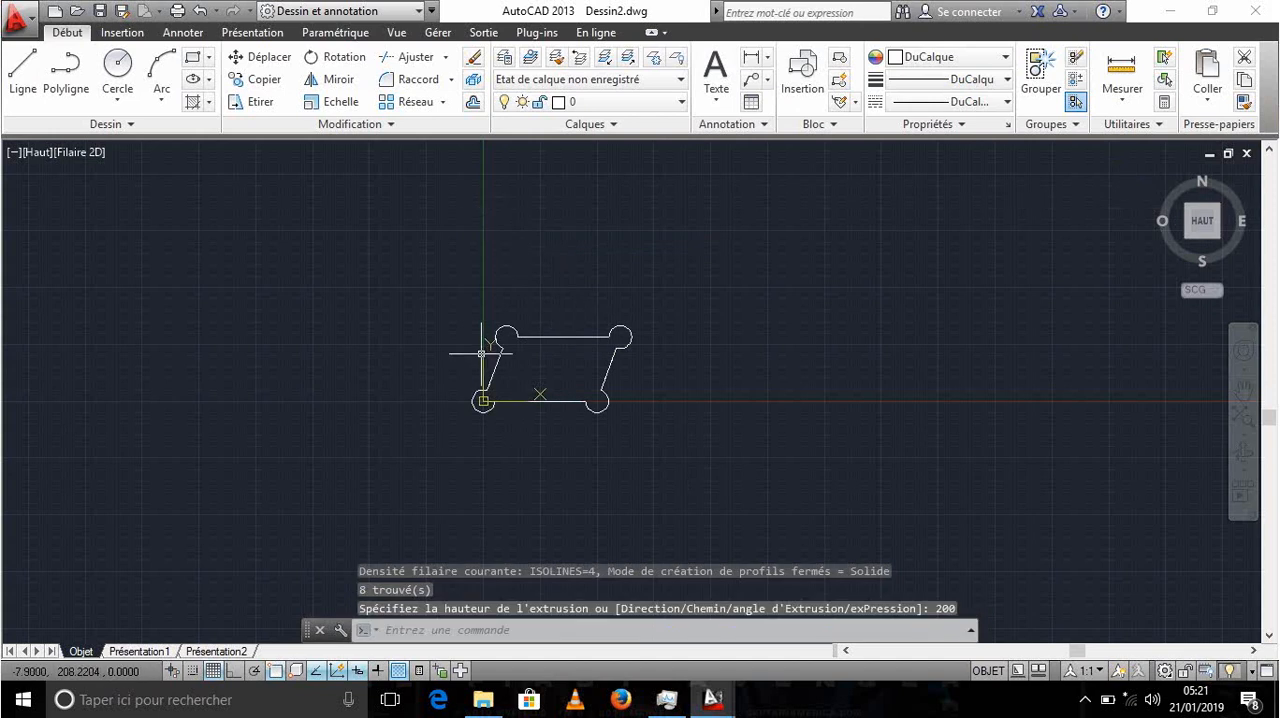
- Examine the extruded walls by switching between the top view and the southwest isometric view
{"action": "scroll", "coordinate": [480, 352], "scroll_direction": "up", "scroll_amount": 4}
{"action": "mouse_move", "coordinate": [688, 298]}
{"action": "middle_mouse_down"}
{"action": "mouse_move", "coordinate": [608, 320]}
{"action": "mouse_move", "coordinate": [534, 303]}
{"action": "middle_mouse_up"}
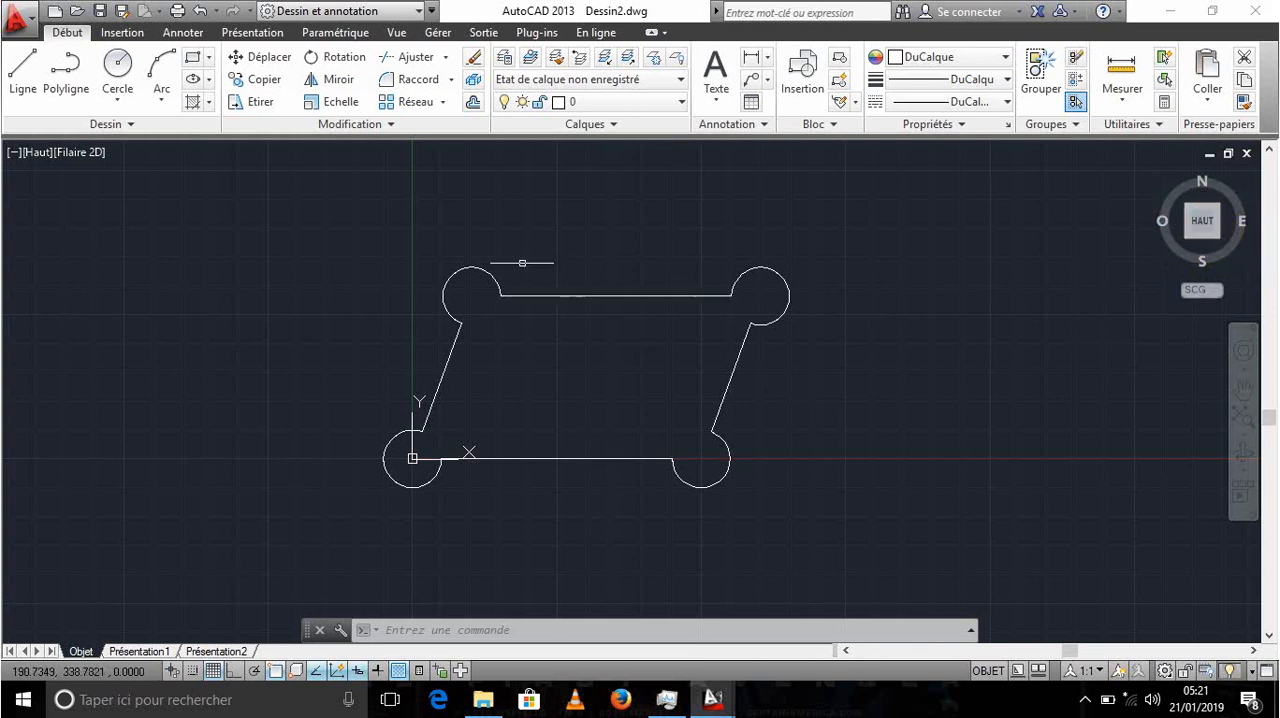
{"action": "left_click", "coordinate": [1190, 242]}
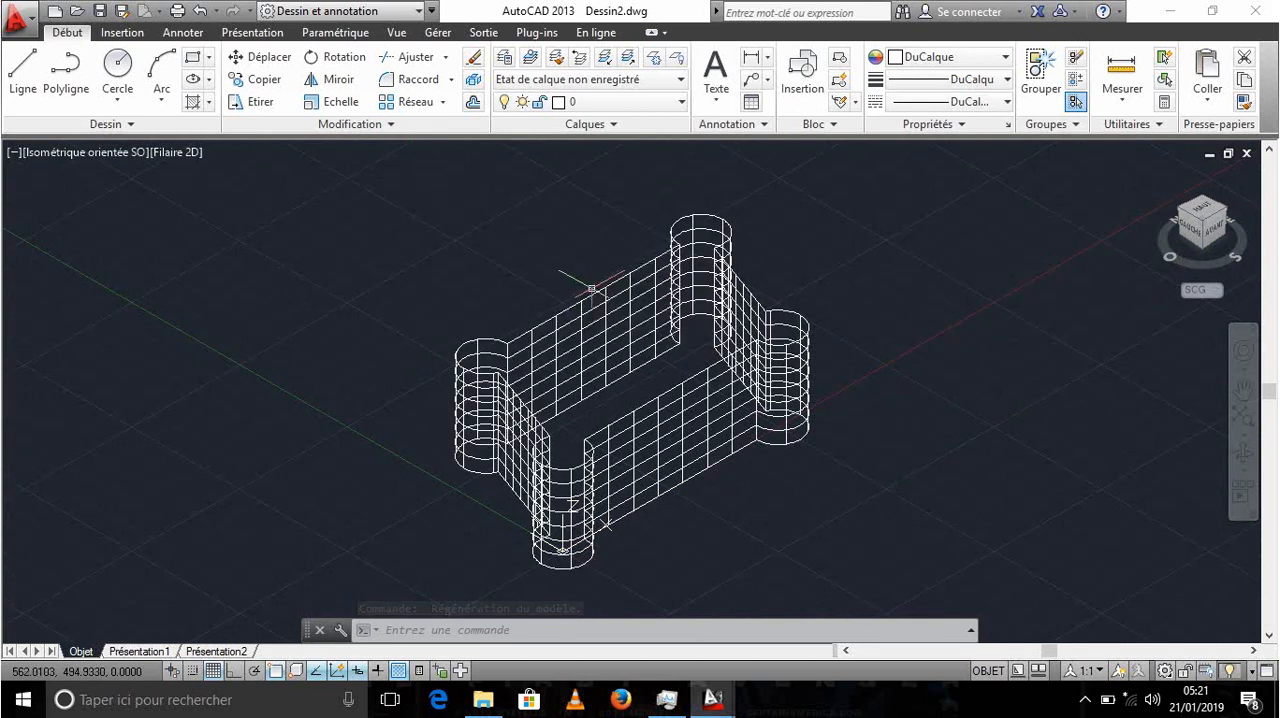
{"action": "left_click", "coordinate": [1208, 212]}
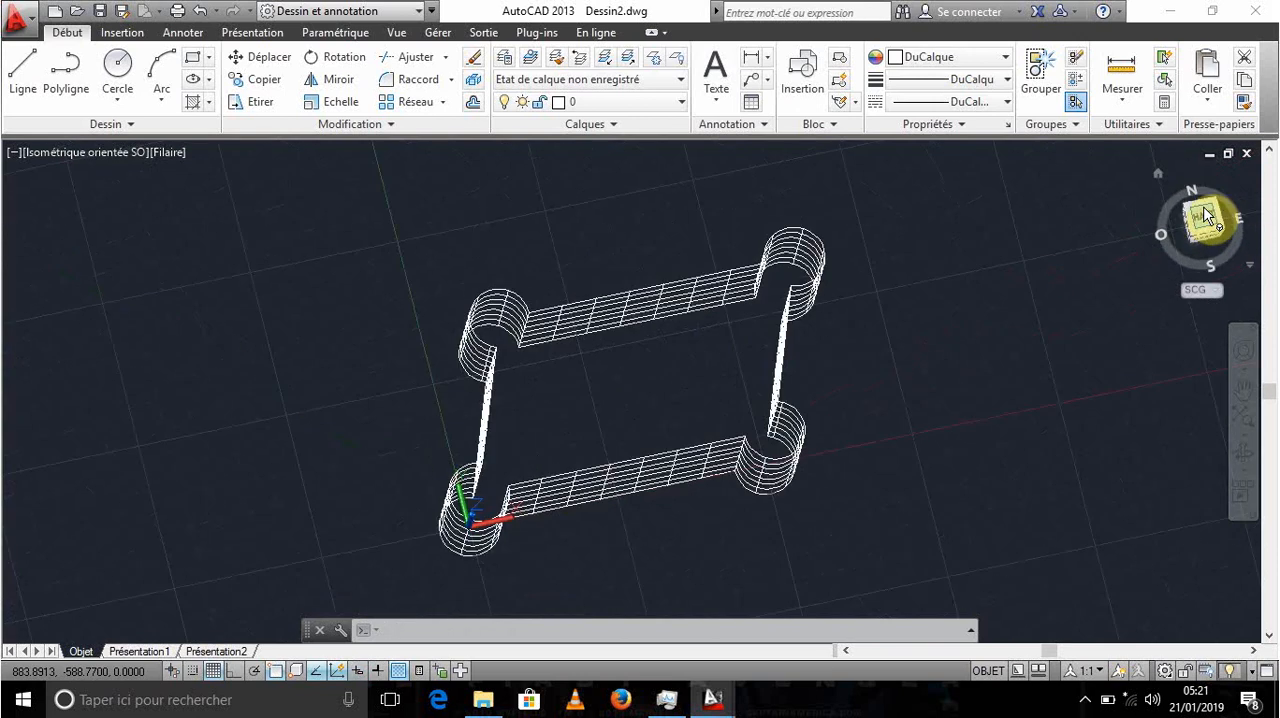
{"action": "middle_click_drag", "start_coordinate": [832, 433], "coordinate": [614, 399]}
{"action": "middle_click_drag", "start_coordinate": [663, 357], "coordinate": [866, 323]}
{"action": "scroll", "coordinate": [687, 341], "scroll_direction": "up", "scroll_amount": 2}
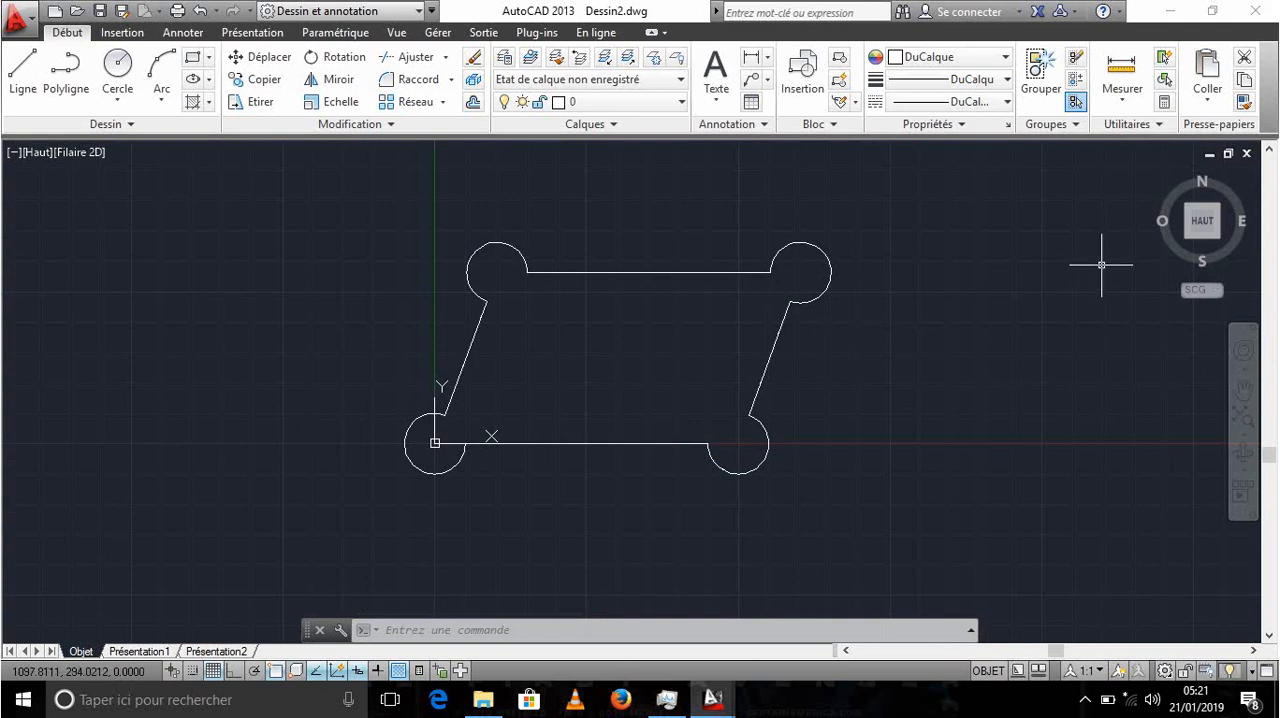
{"action": "left_click", "coordinate": [1183, 240]}
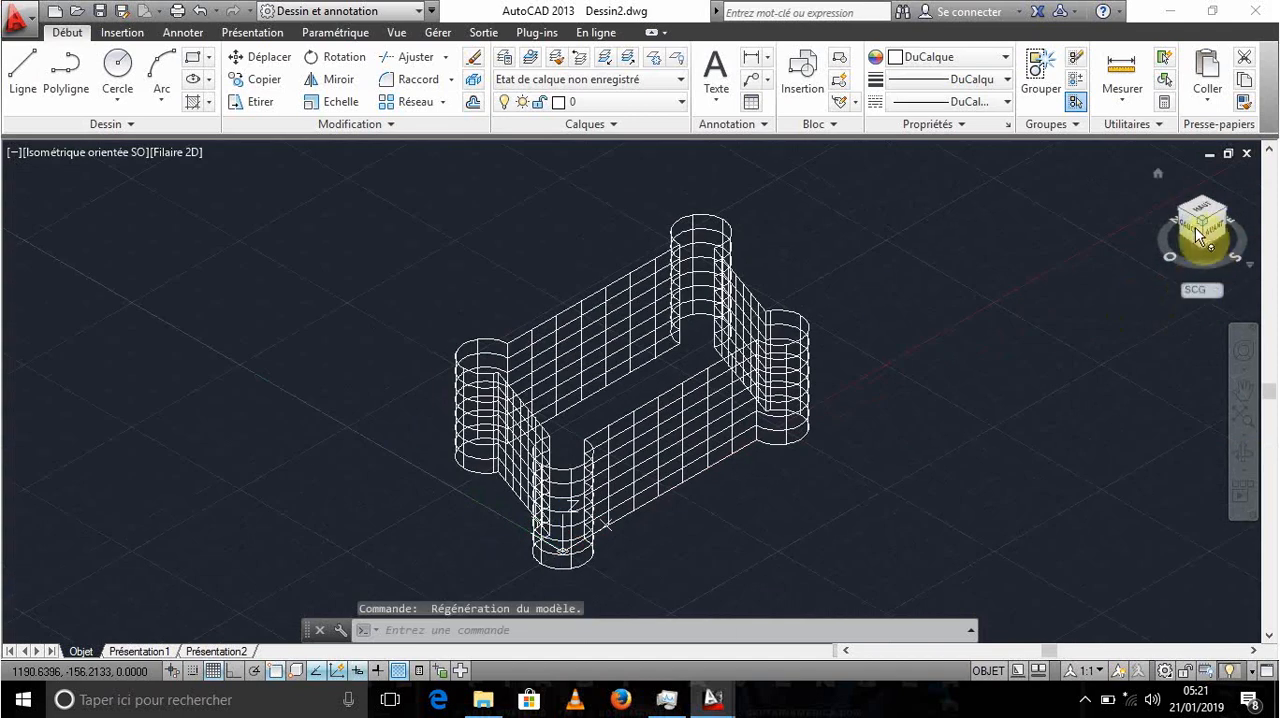
{"action": "mouse_move", "coordinate": [682, 358]}
{"action": "middle_mouse_down"}
{"action": "mouse_move", "coordinate": [694, 323]}
{"action": "mouse_move", "coordinate": [724, 309]}
{"action": "mouse_move", "coordinate": [634, 350]}
{"action": "middle_mouse_up"}
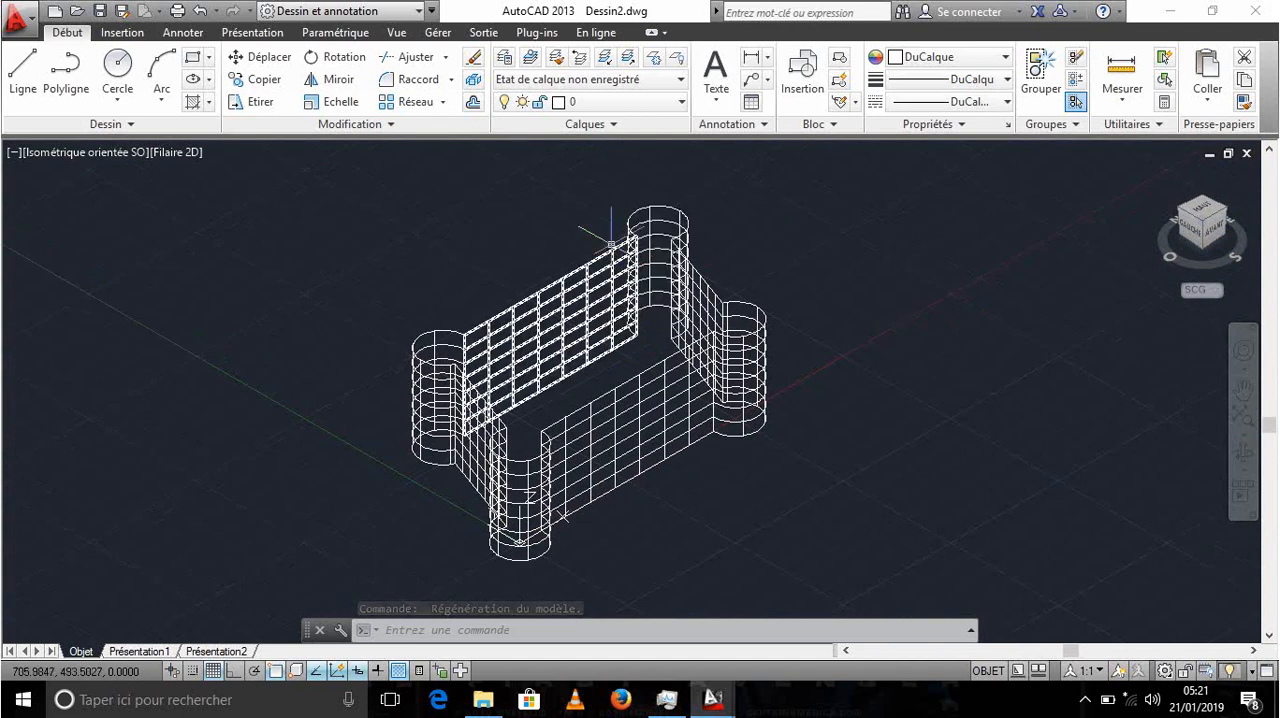
- Apply the Conceptuel visual style to the extruded walls in the isometric view
{"action": "left_click", "coordinate": [403, 37]}
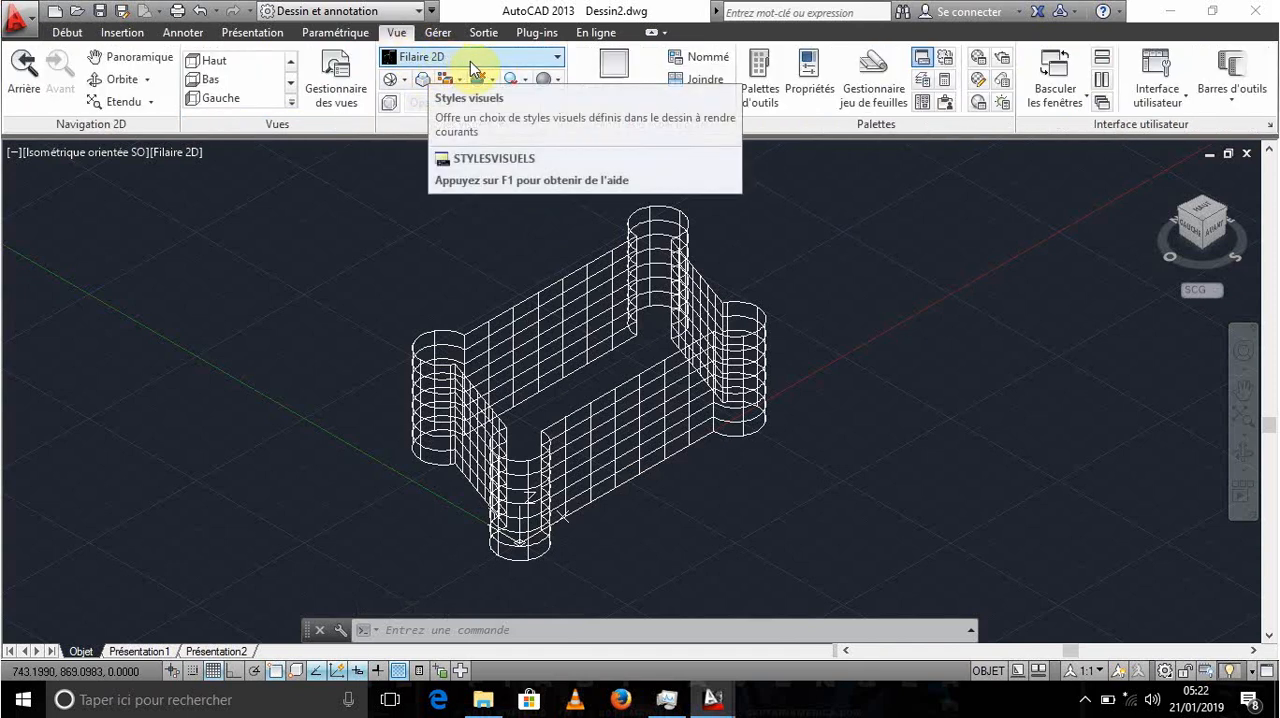
{"action": "left_click", "coordinate": [557, 57]}
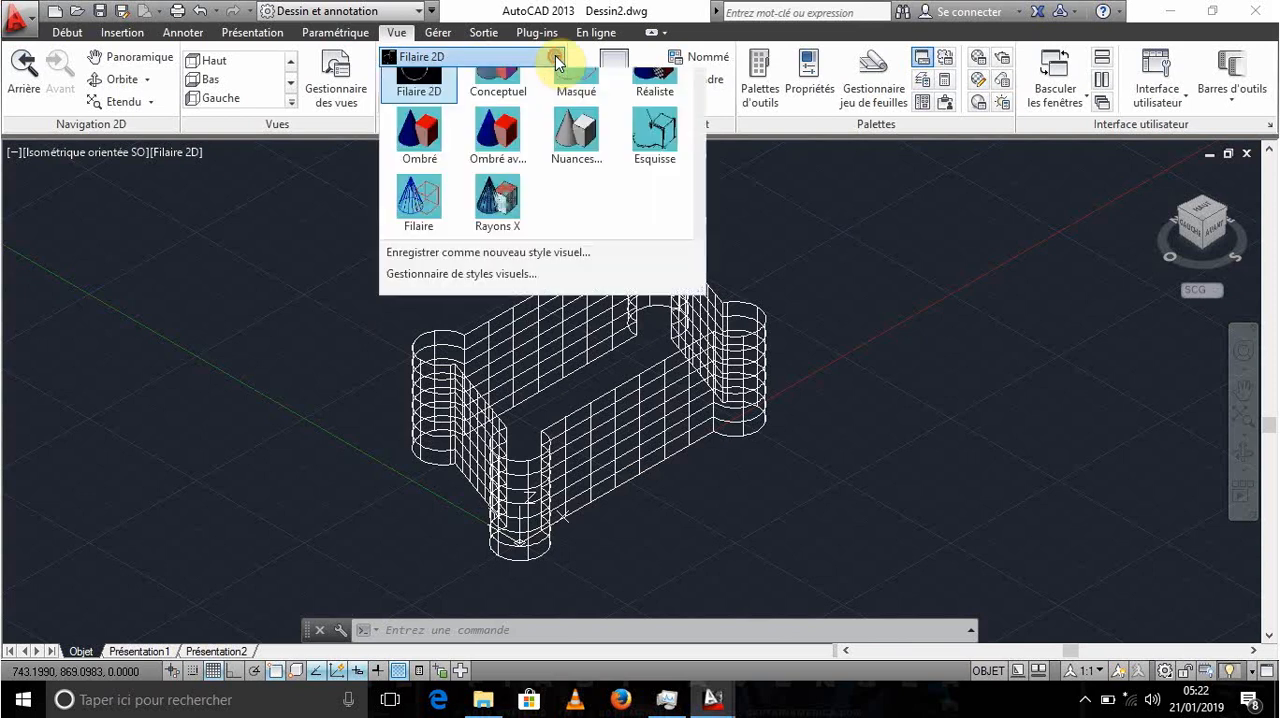
{"action": "left_click", "coordinate": [501, 95]}
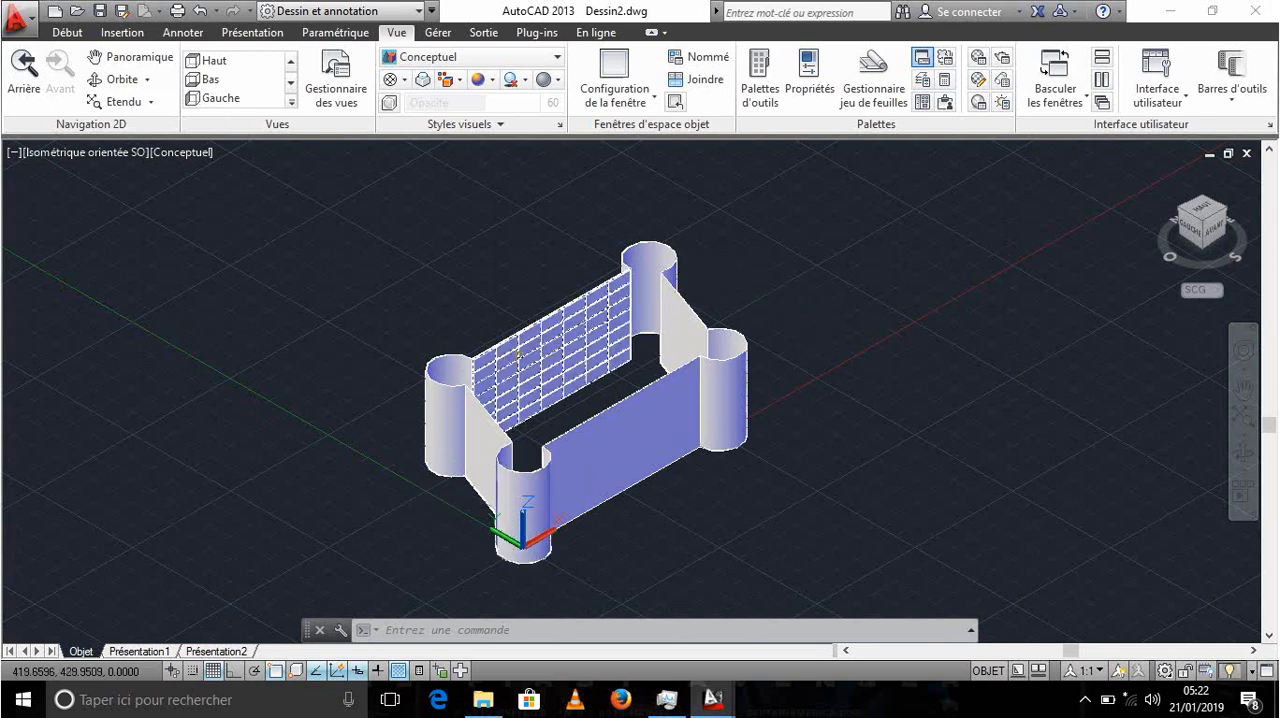
{"action": "left_click", "coordinate": [457, 60]}
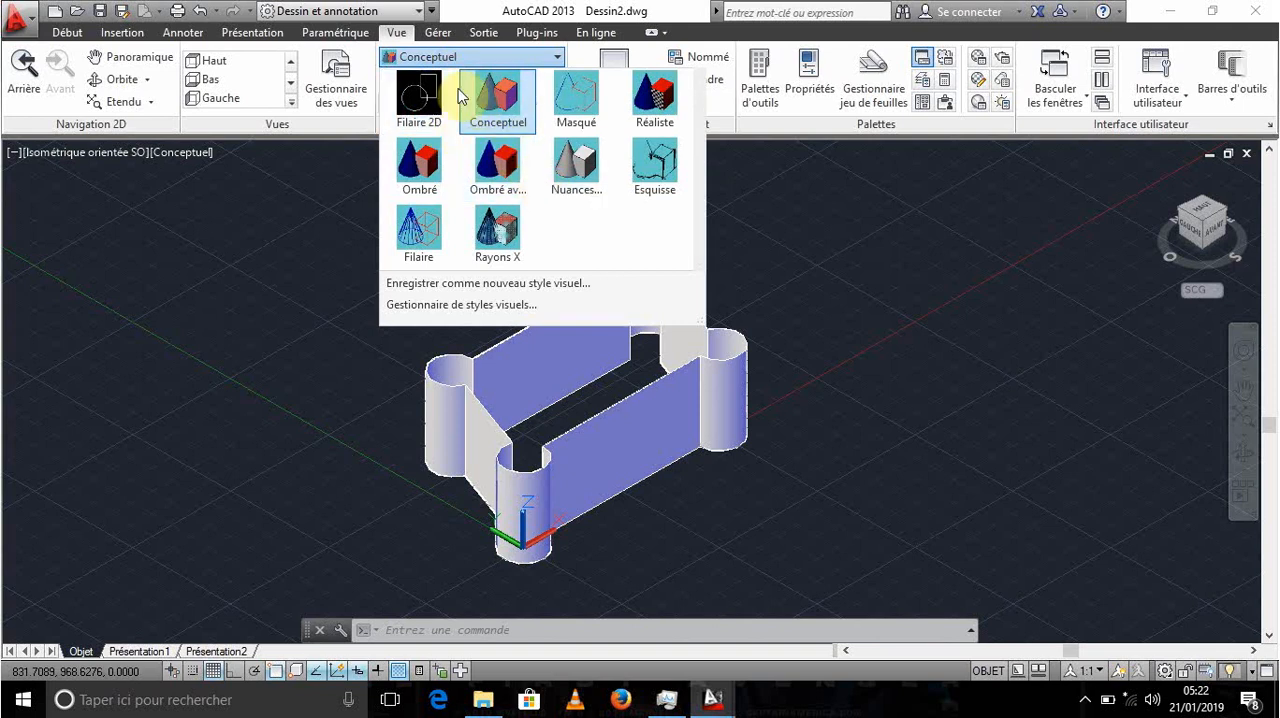
{"action": "left_click", "coordinate": [770, 250]}
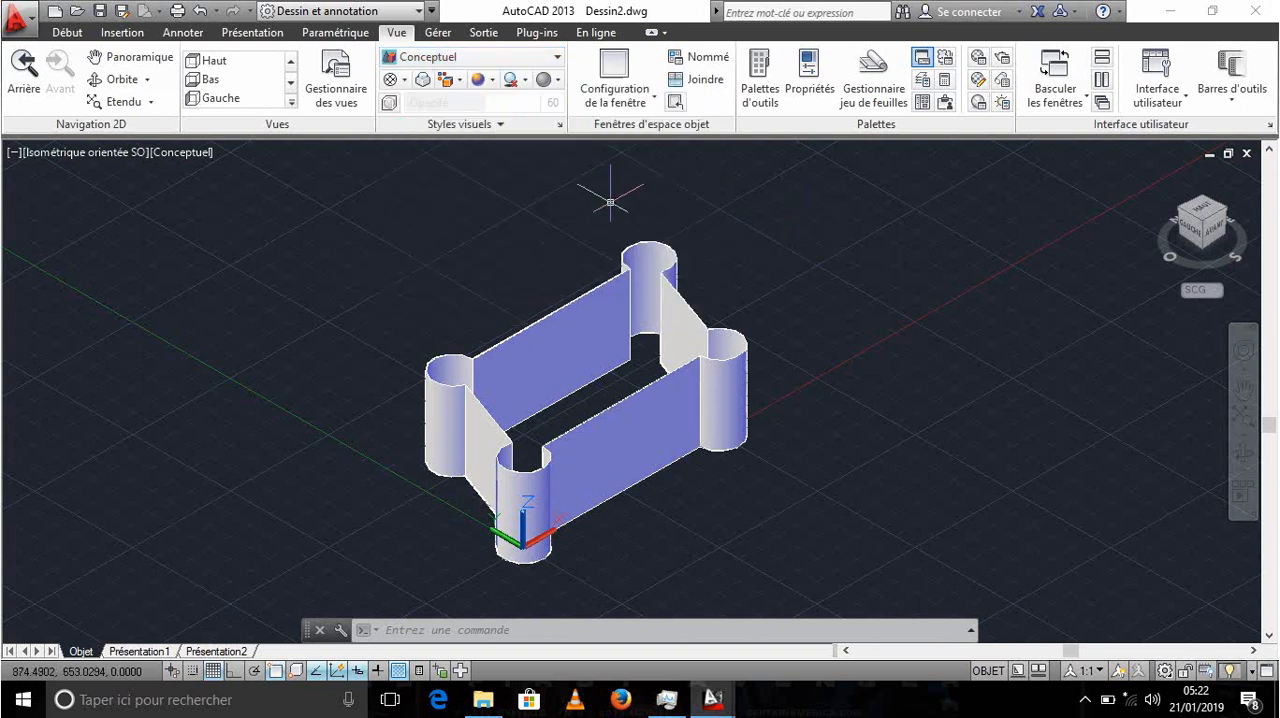
{"action": "left_click", "coordinate": [408, 58]}
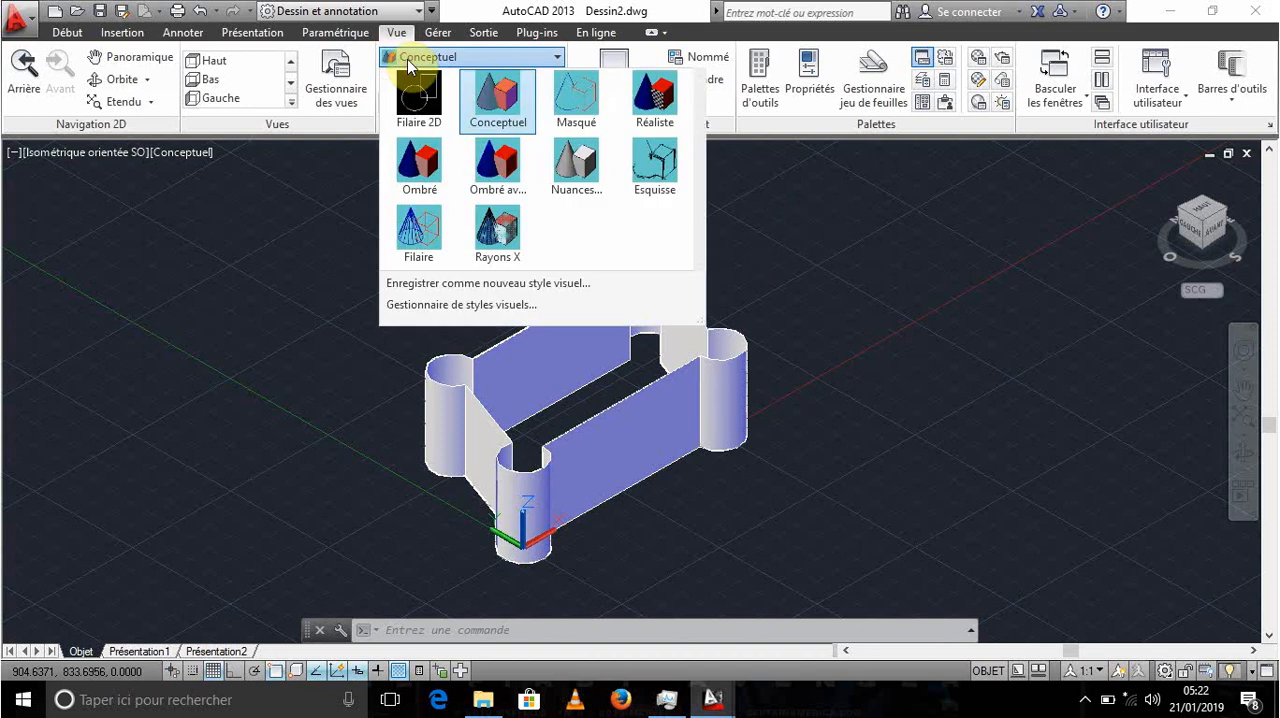
{"action": "left_click", "coordinate": [489, 95]}
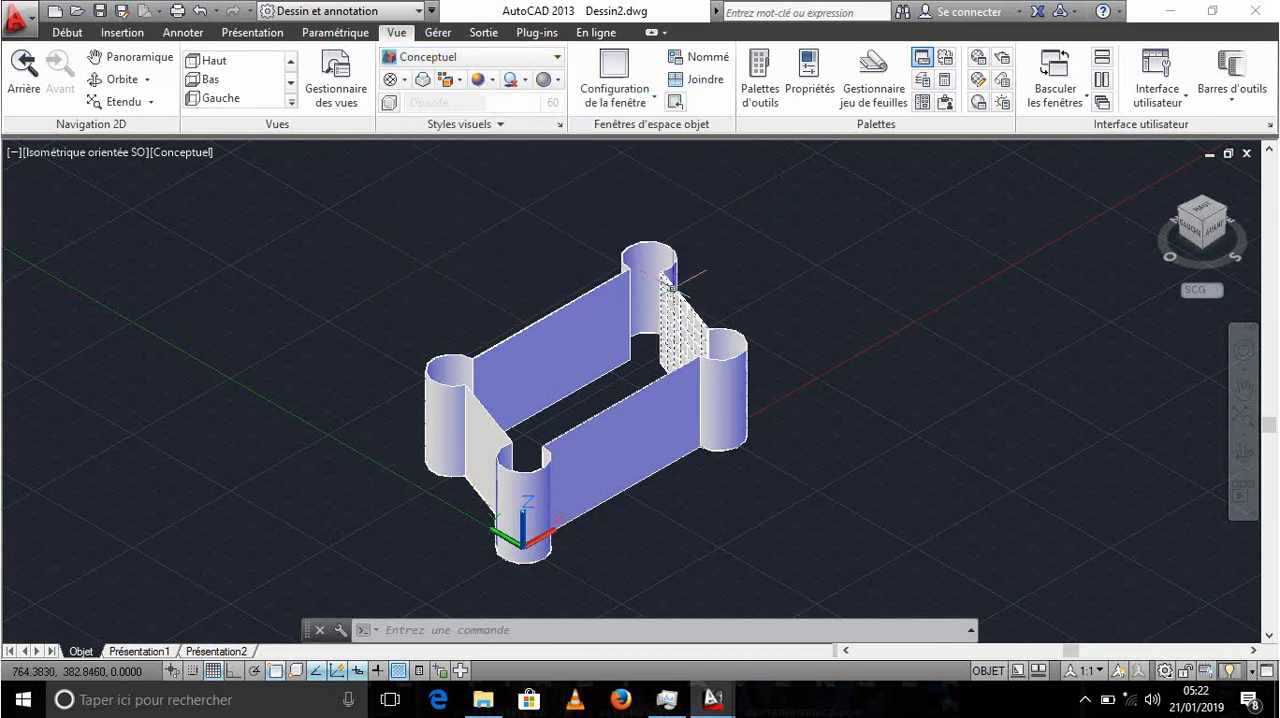
- View the shaded walls from the edge between the top and front faces, and pan to open empty space beside them
{"action": "middle_click_drag", "start_coordinate": [718, 275], "coordinate": [515, 260]}
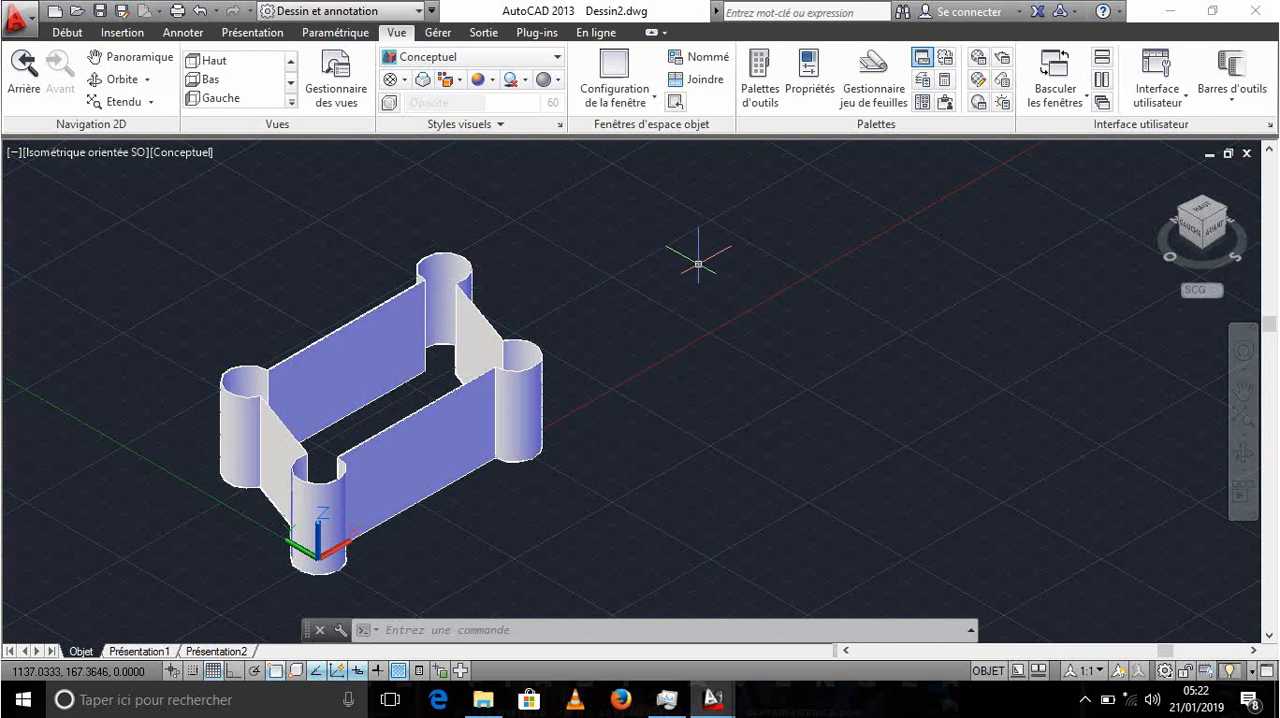
{"action": "left_click", "coordinate": [1214, 214]}
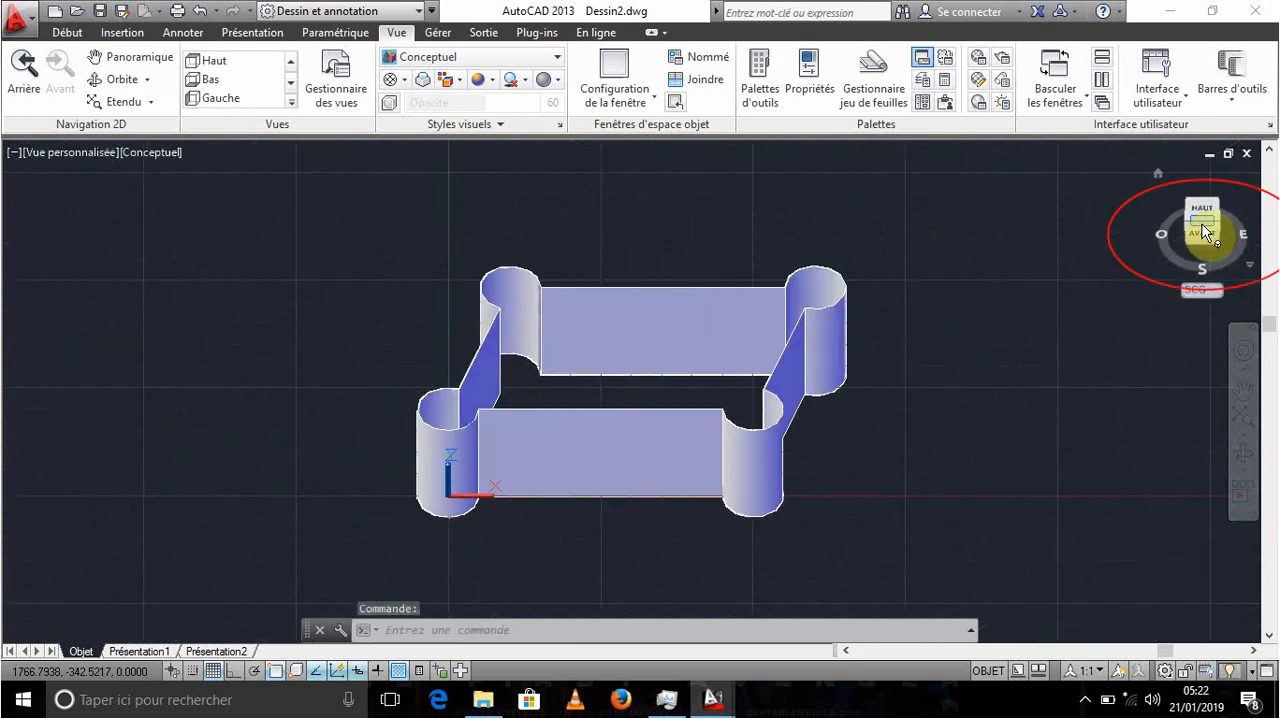
{"action": "middle_click_drag", "start_coordinate": [904, 373], "coordinate": [907, 363]}
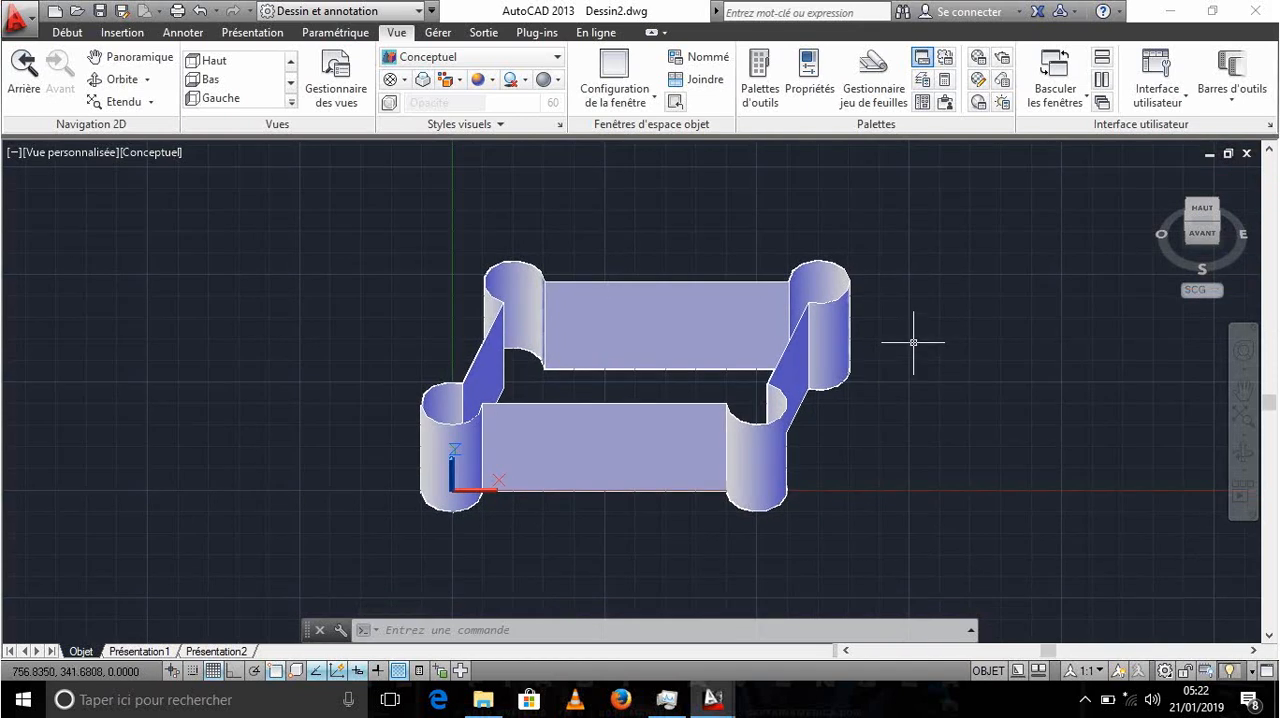
{"action": "middle_click_drag", "start_coordinate": [912, 341], "coordinate": [914, 340]}
{"action": "left_click", "coordinate": [1247, 393]}
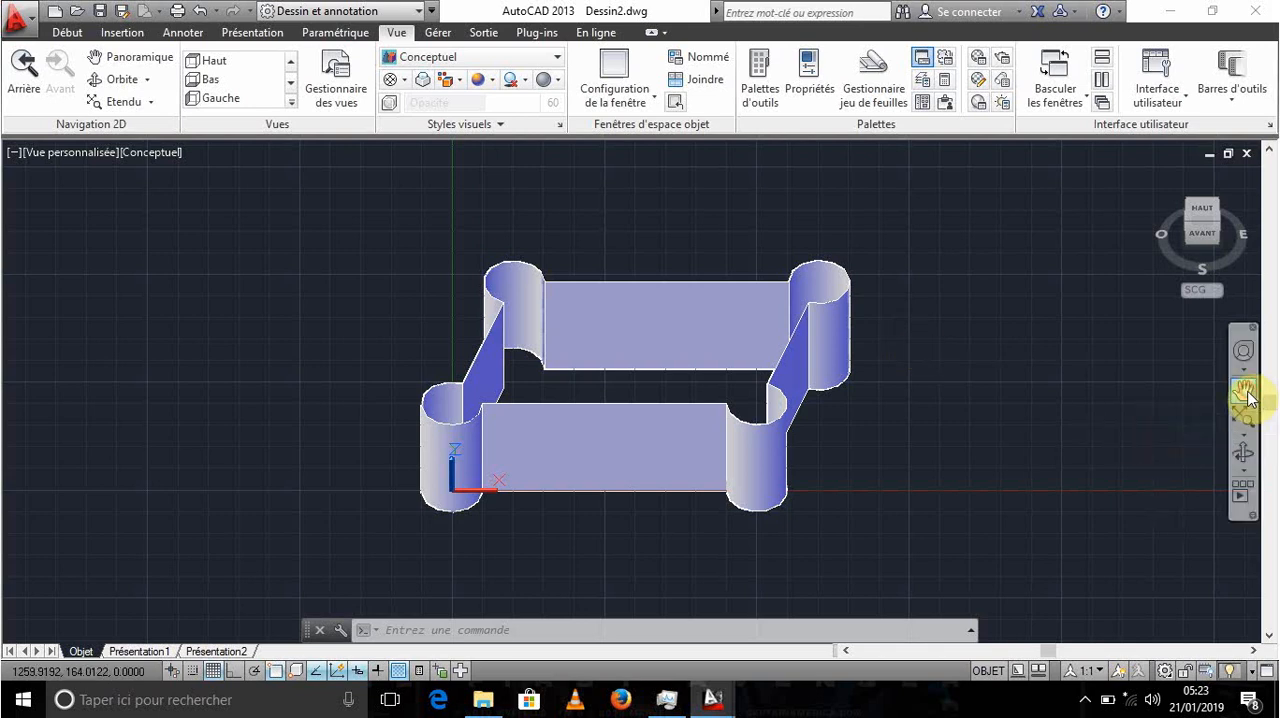
{"action": "left_click_drag", "start_coordinate": [1100, 372], "coordinate": [916, 354]}
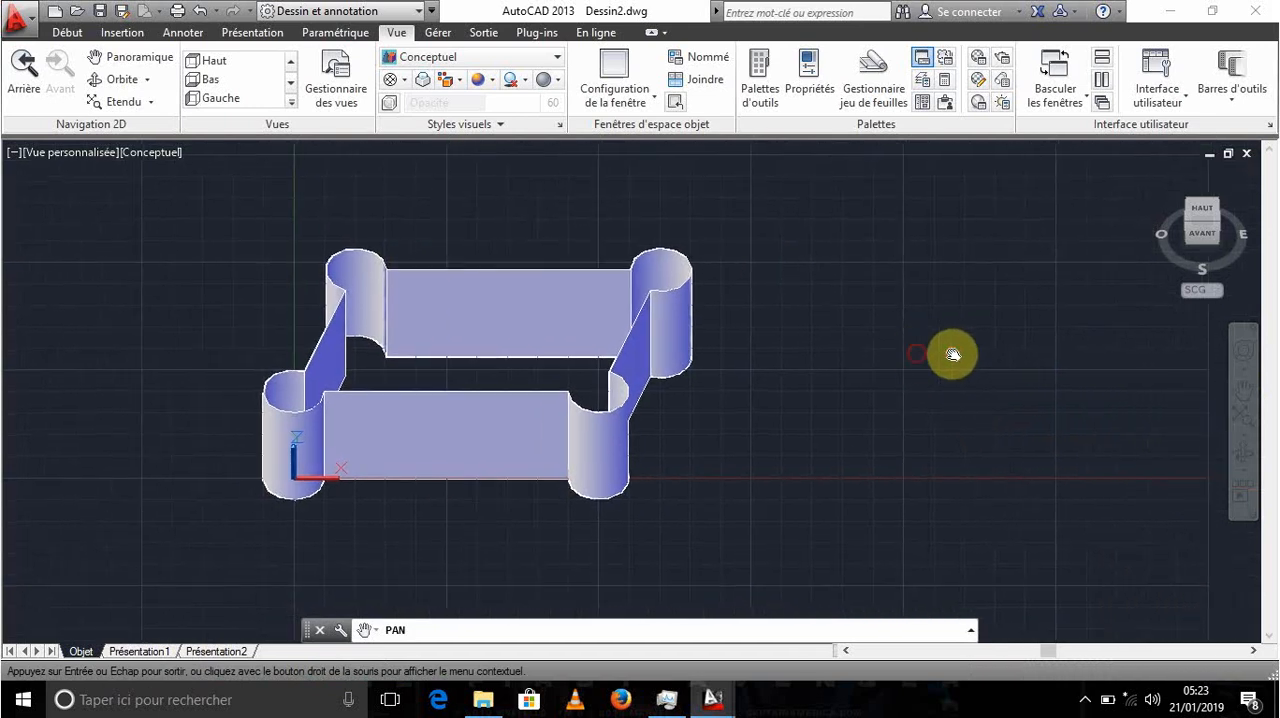
{"action": "left_click_drag", "start_coordinate": [1047, 369], "coordinate": [797, 364]}
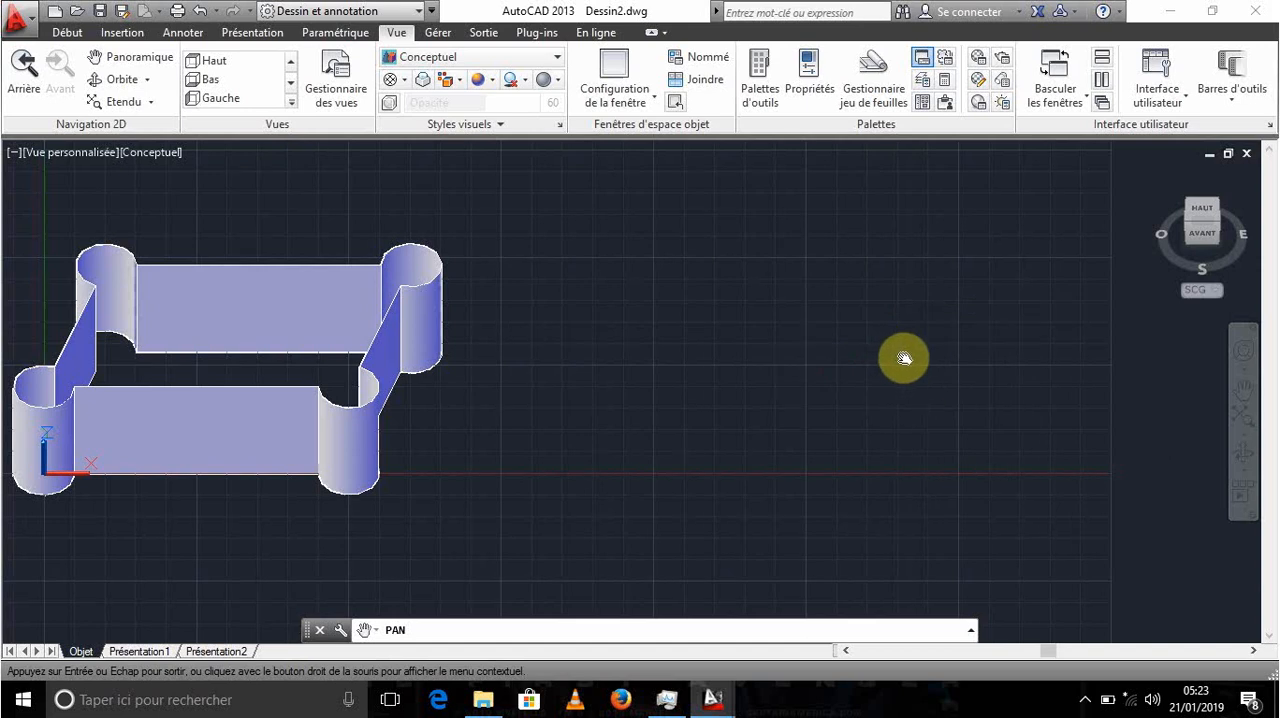
{"action": "key", "text": "Escape"}
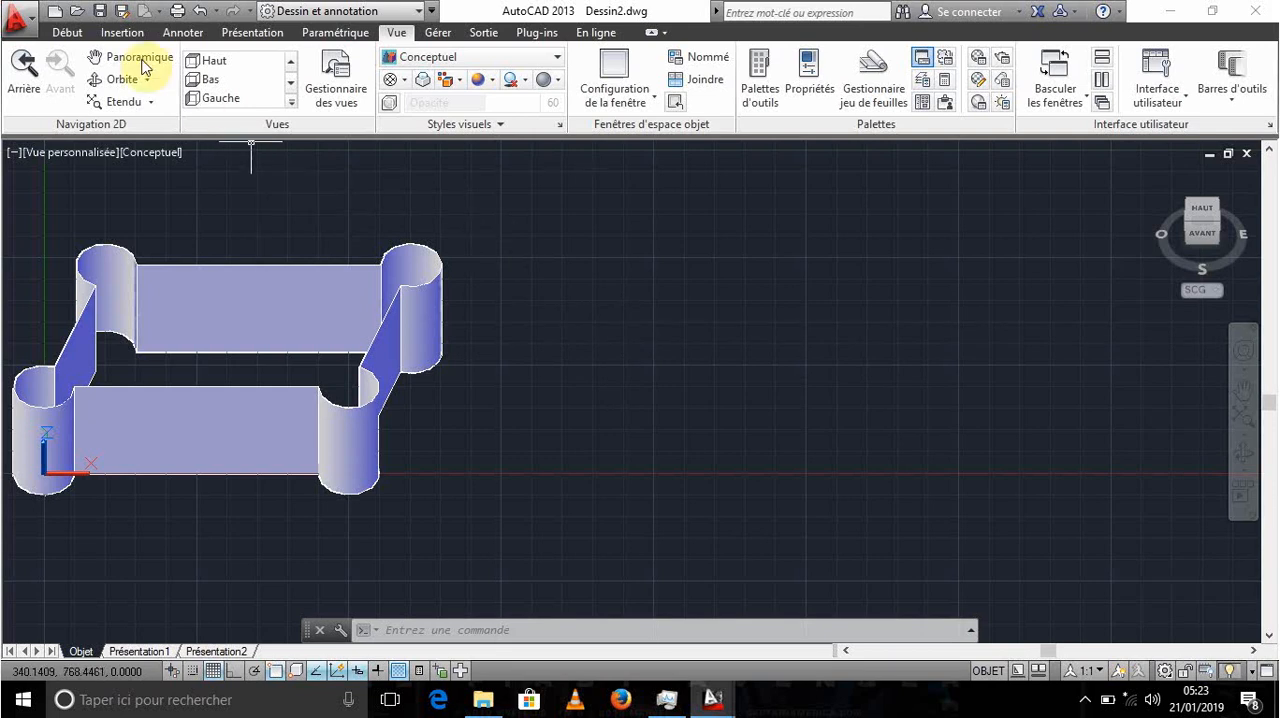
{"action": "left_click", "coordinate": [66, 32]}
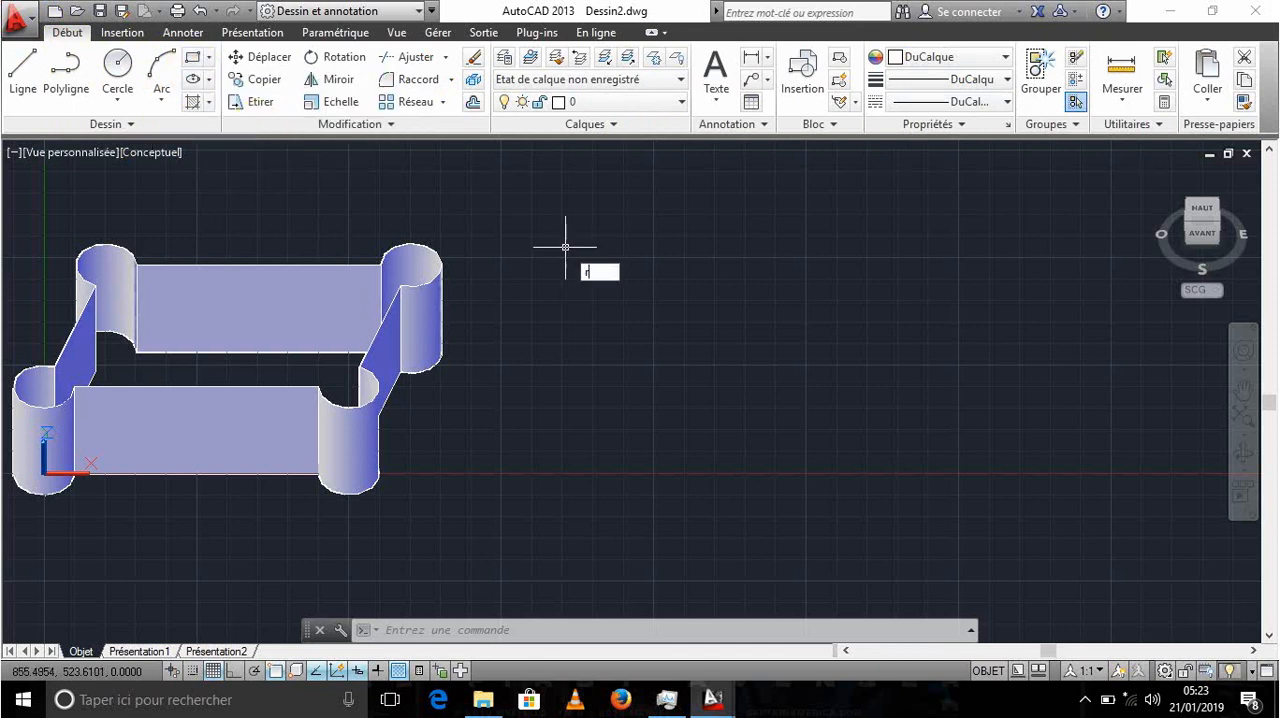
{"action": "type", "text": "ec"}
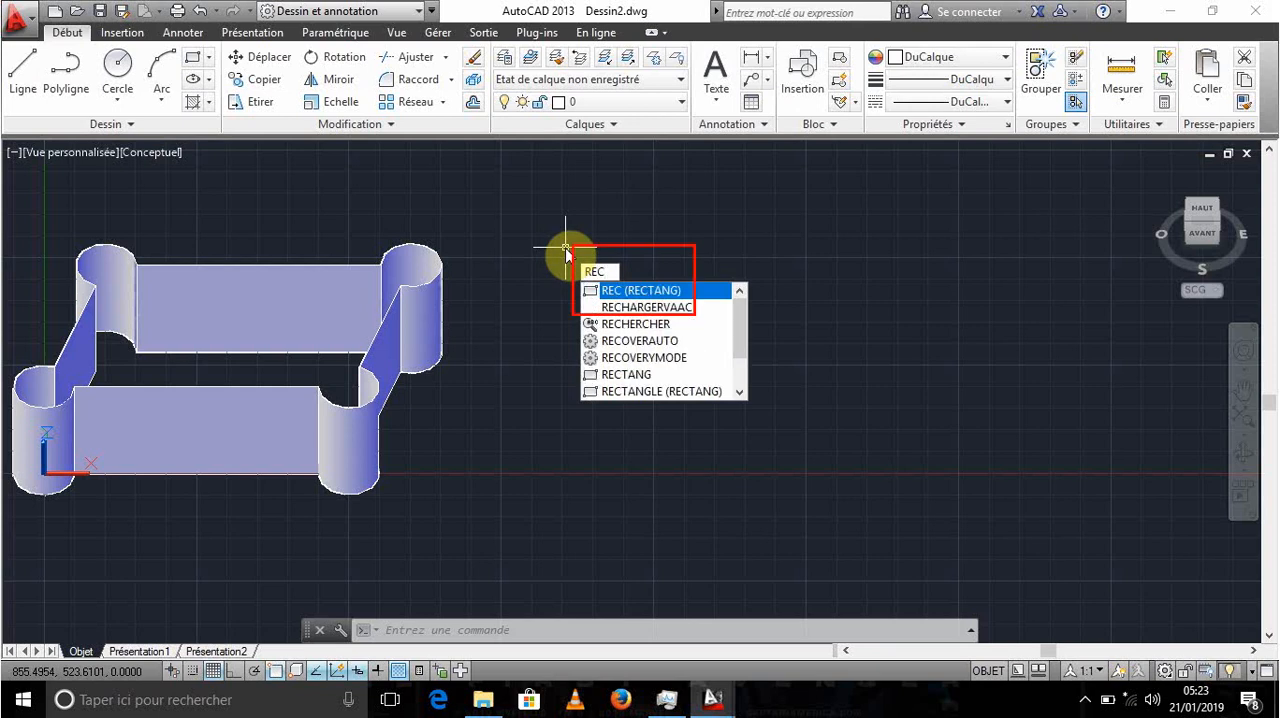
{"action": "key", "text": "Return"}
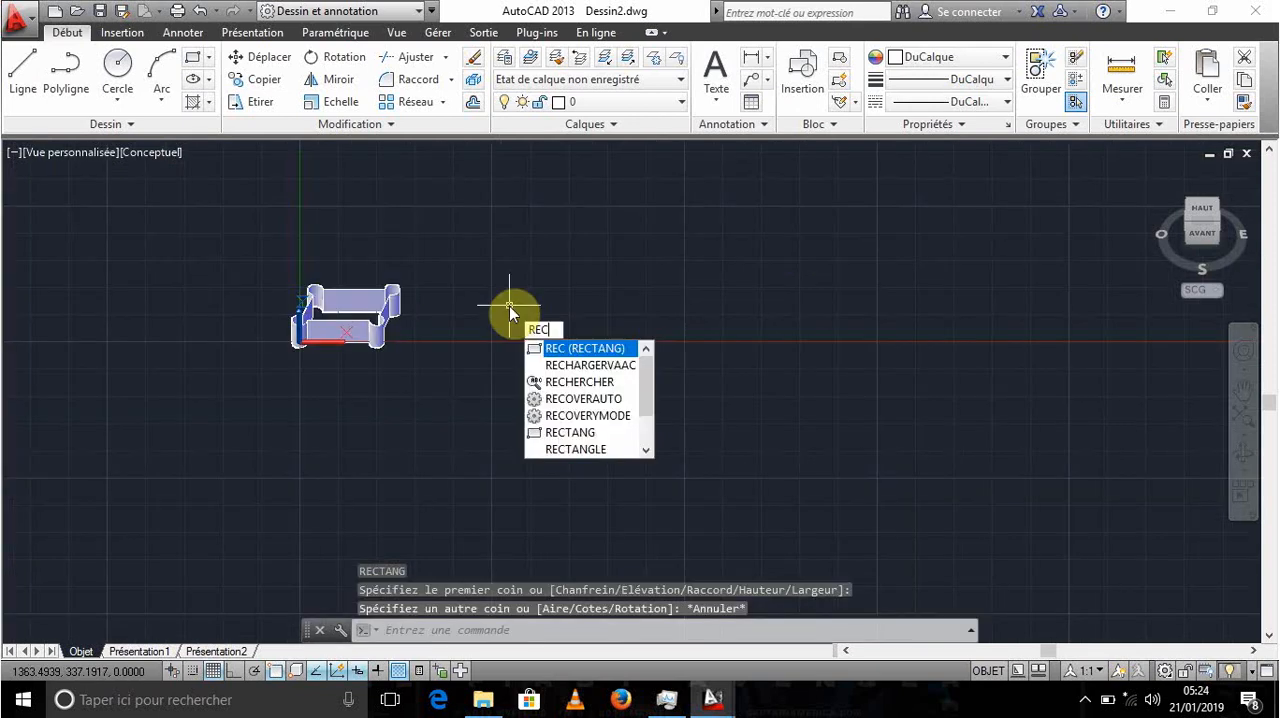
- Draw a rectangle in the empty space beside the shaded walls, with its opposite corner offset 300 in X and -400 in Y
{"action": "key", "text": "Return"}
{"action": "scroll", "coordinate": [509, 305], "scroll_direction": "up", "scroll_amount": 2}
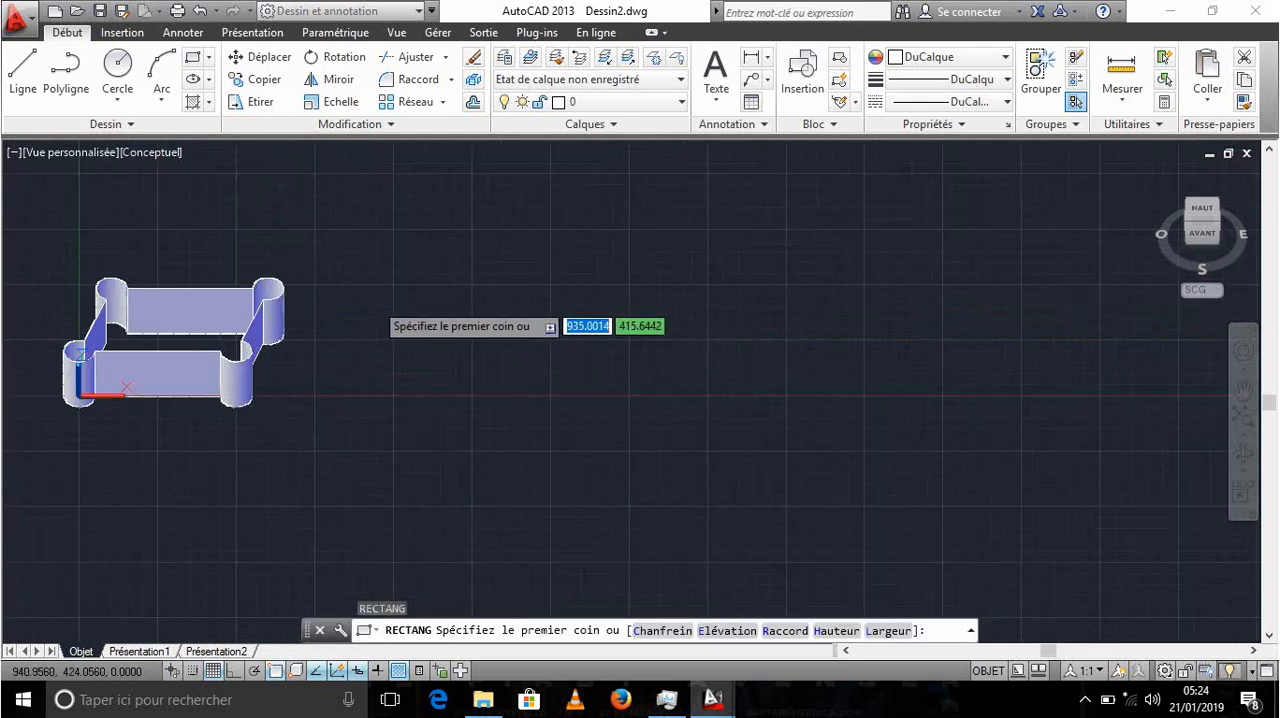
{"action": "scroll", "coordinate": [377, 300], "scroll_direction": "up", "scroll_amount": 2}
{"action": "middle_click_drag", "start_coordinate": [379, 300], "coordinate": [535, 310]}
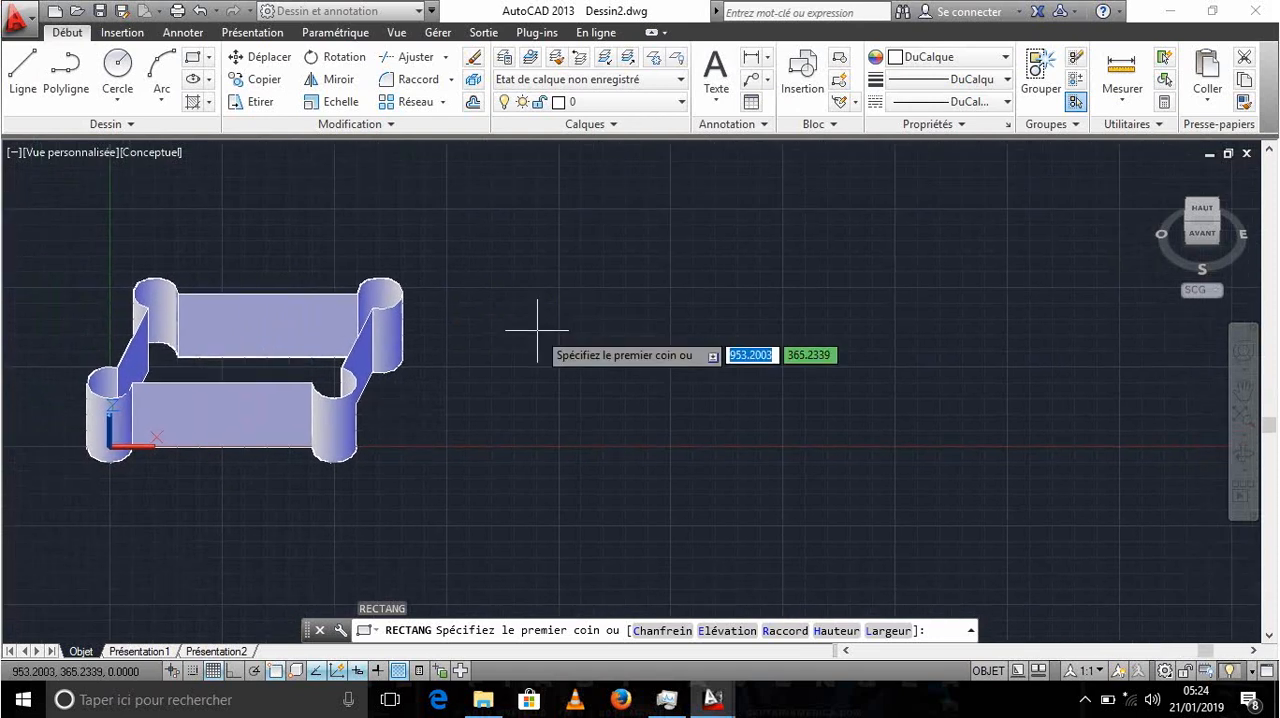
{"action": "left_click", "coordinate": [531, 321]}
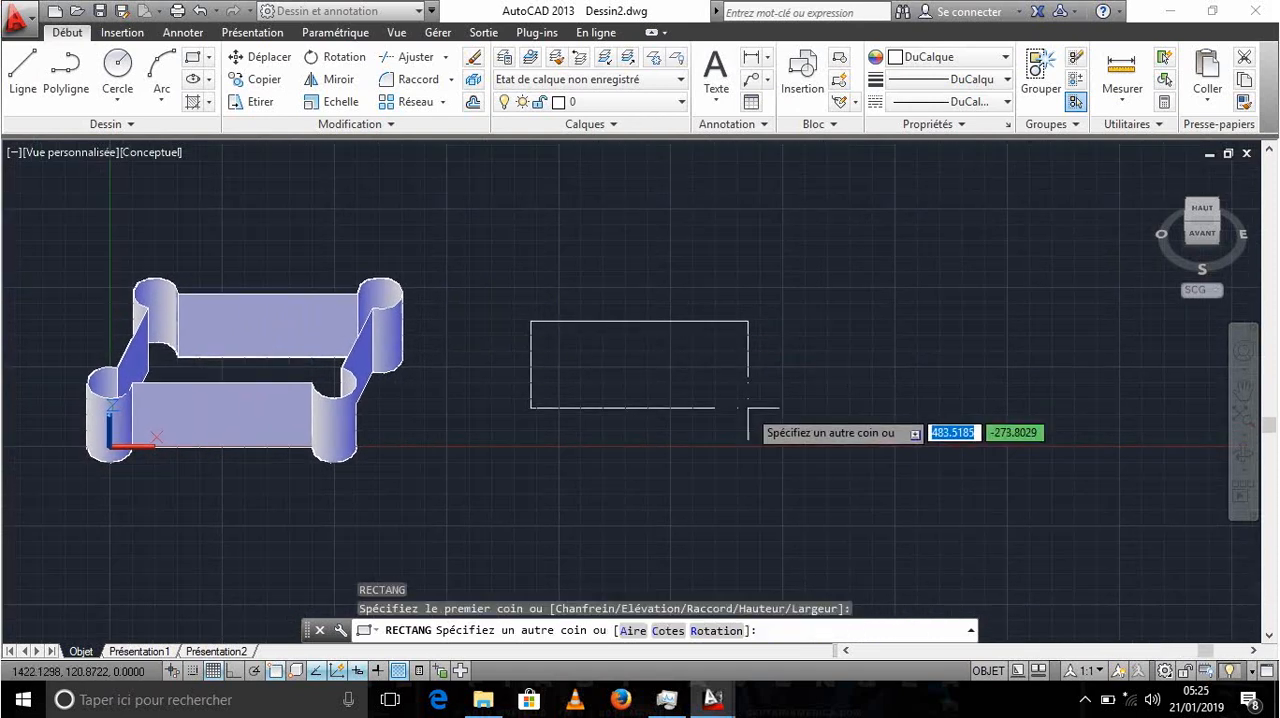
{"action": "type", "text": "3"}
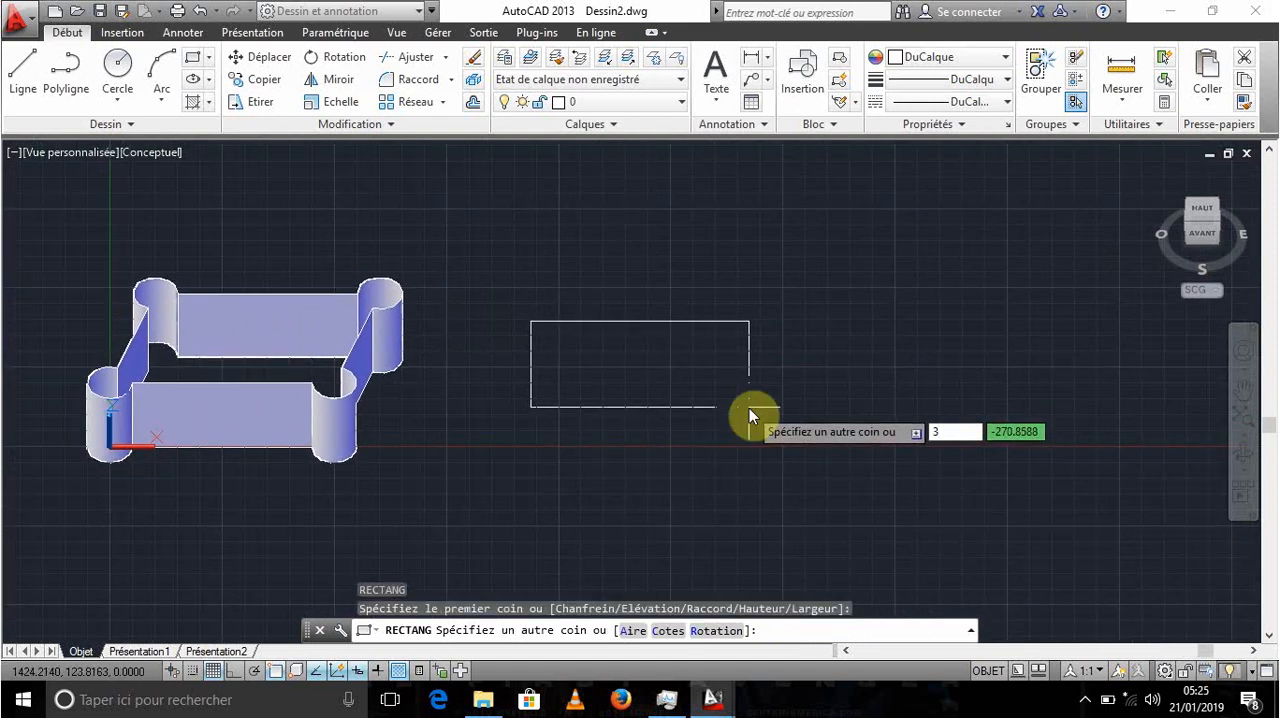
{"action": "type", "text": "00"}
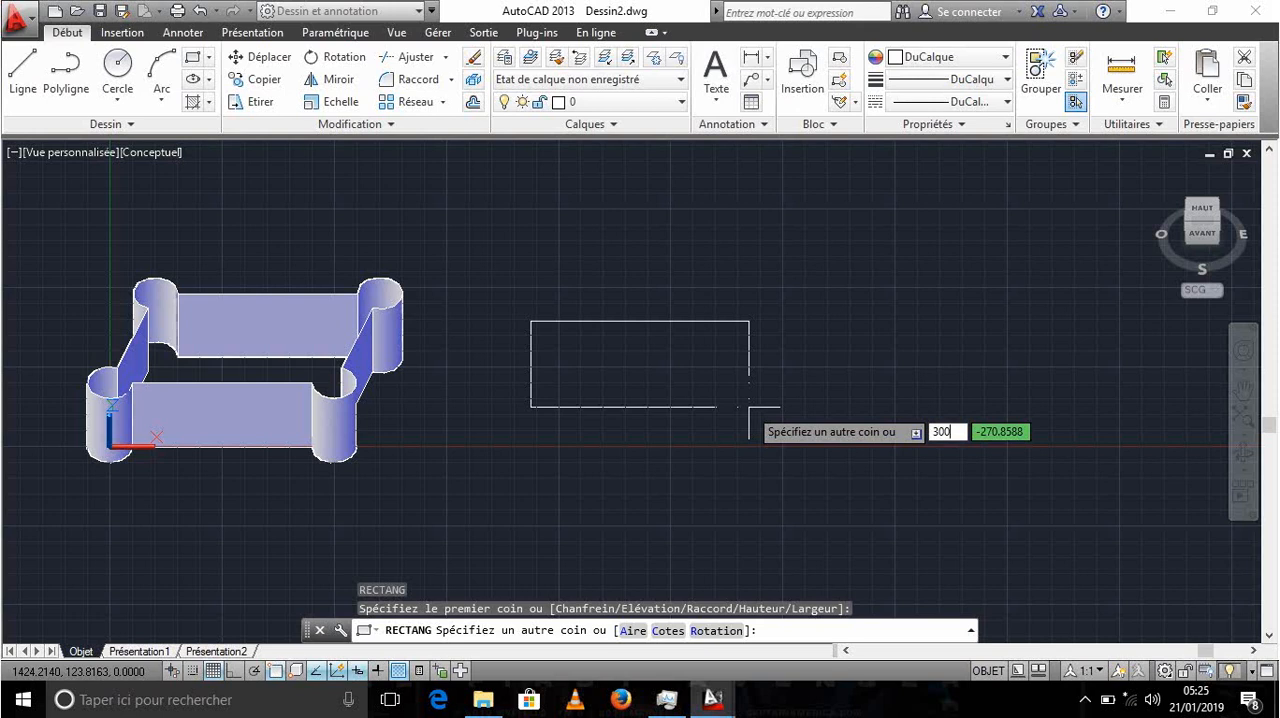
{"action": "key", "text": "Tab"}
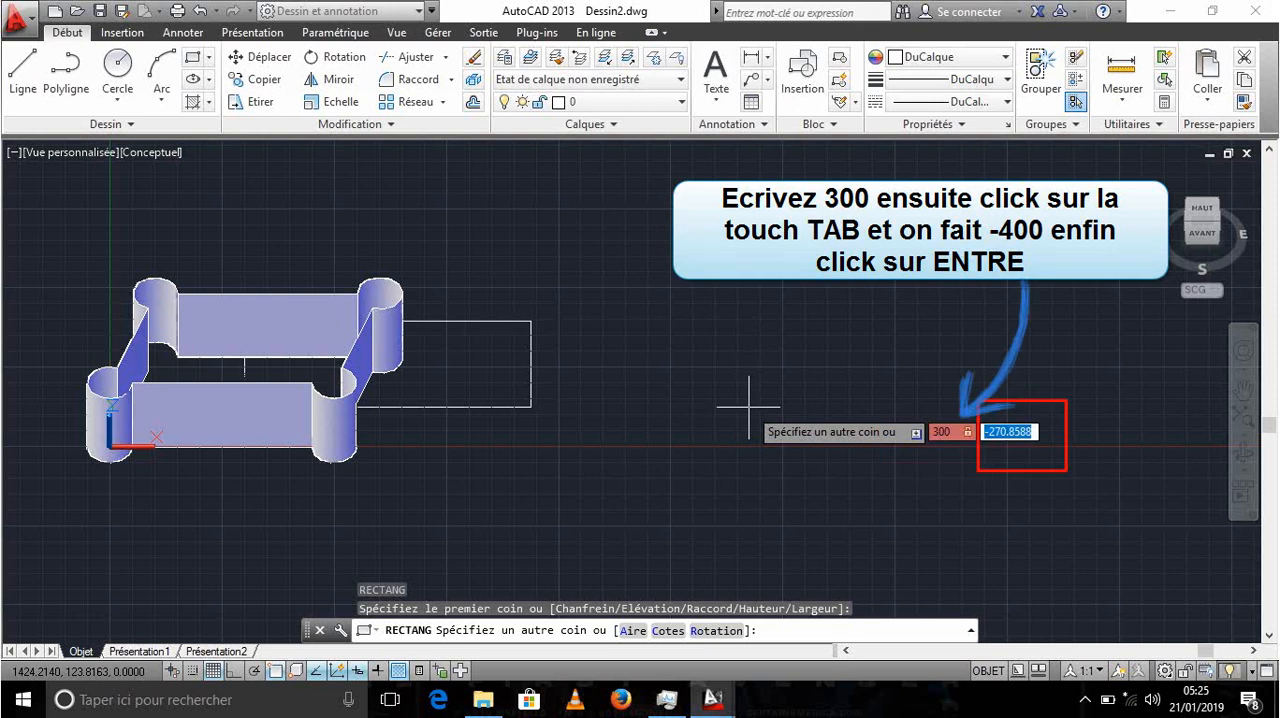
{"action": "key", "text": "Left"}
{"action": "key", "text": "Right"}
{"action": "key", "text": "Right"}
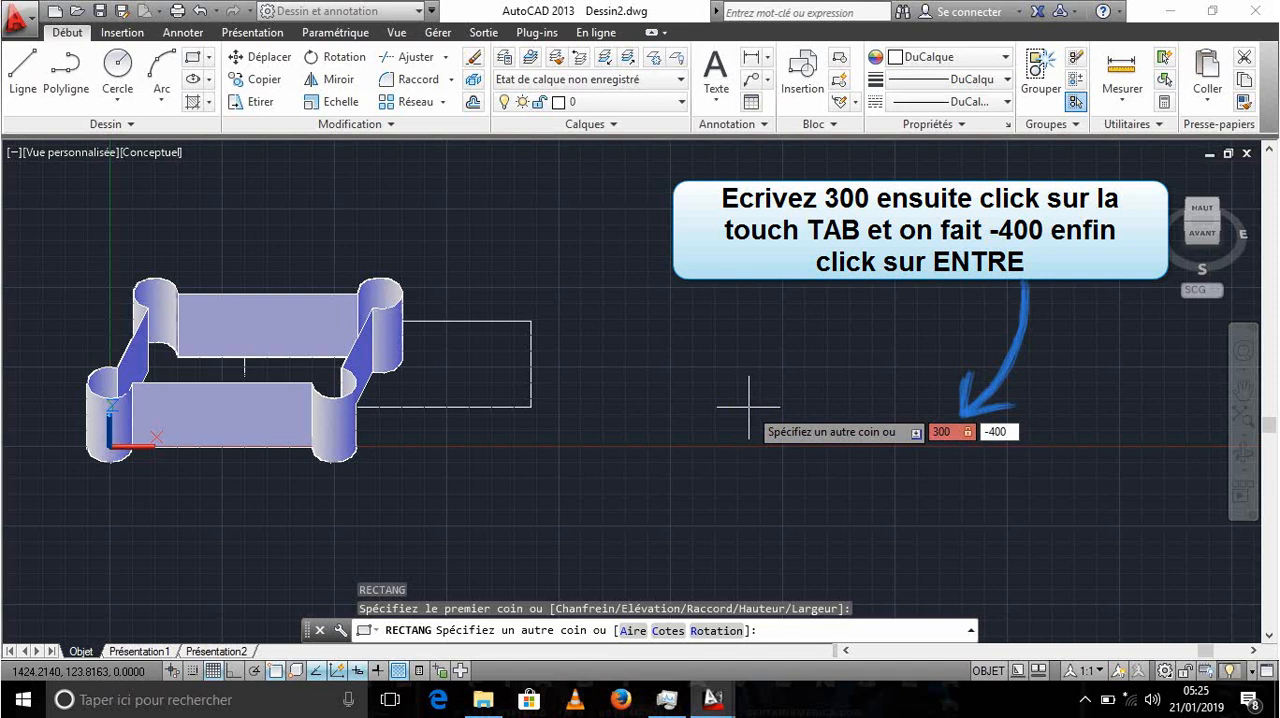
{"action": "key", "text": "Tab"}
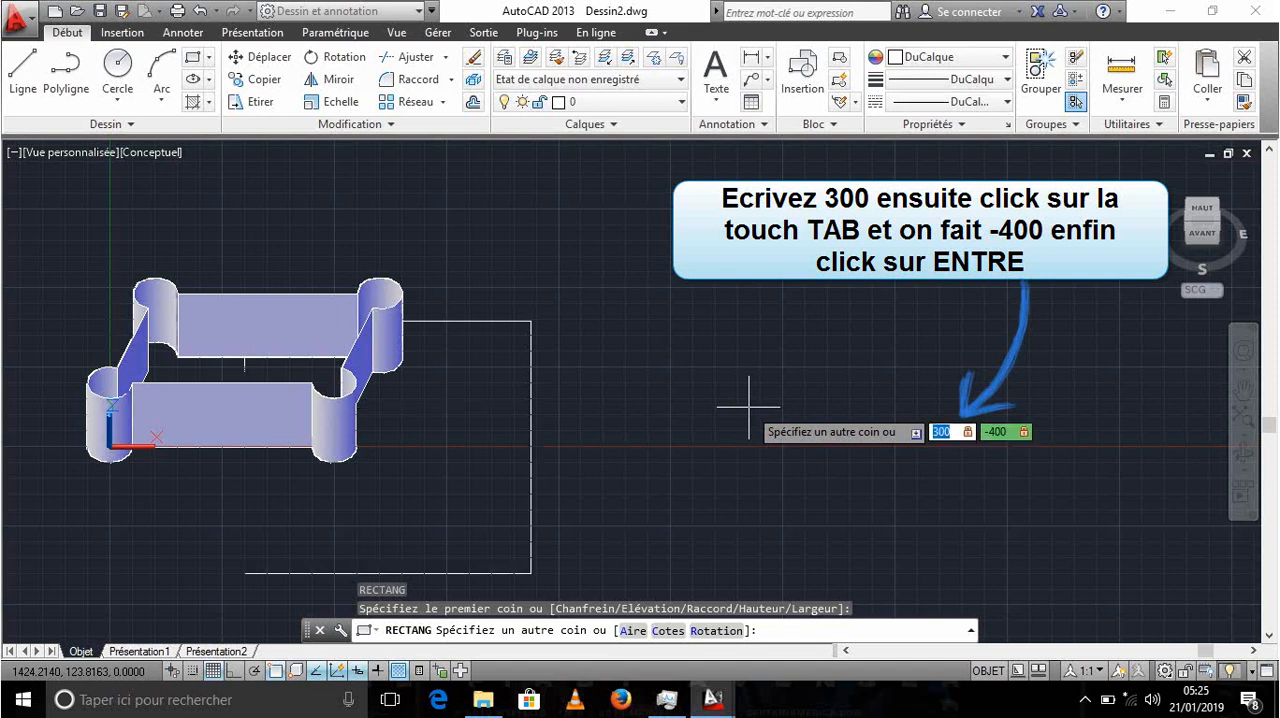
{"action": "key", "text": "Return"}
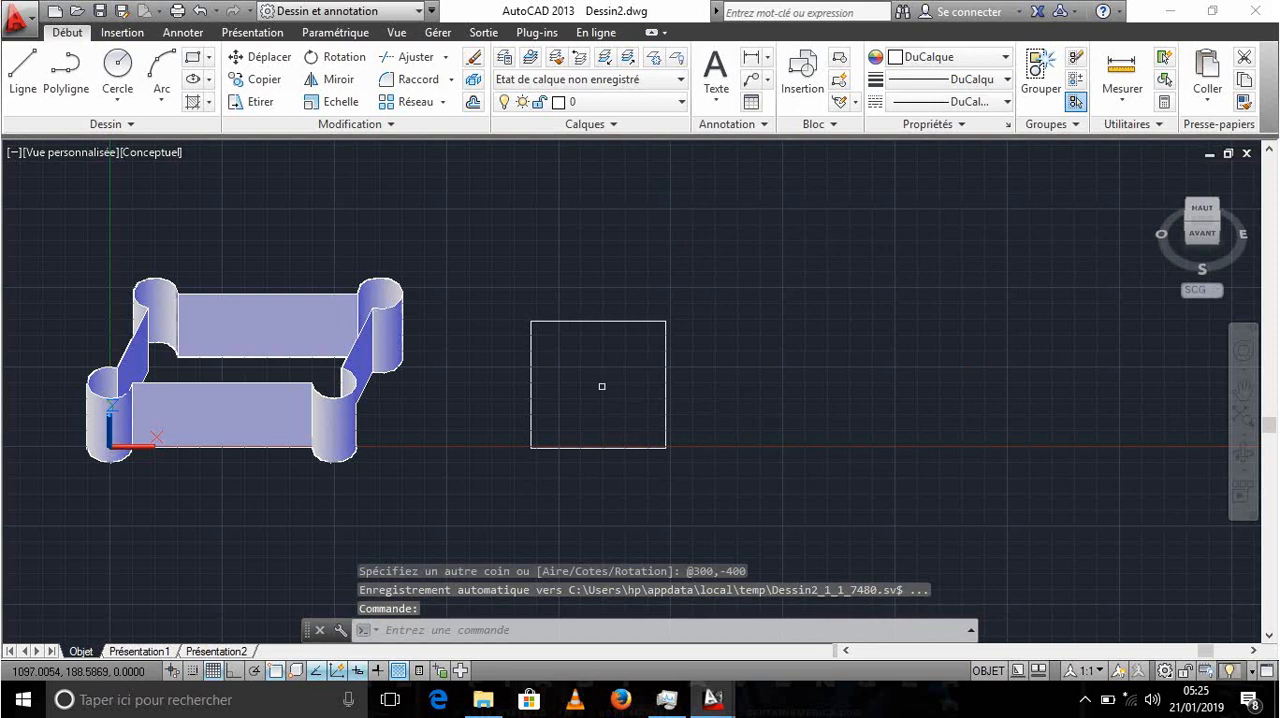
- Examine the rectangle and the walls from the front, top, southwest isometric and top-front edge views
{"action": "scroll", "coordinate": [602, 386], "scroll_direction": "up", "scroll_amount": 3}
{"action": "scroll", "coordinate": [599, 383], "scroll_direction": "down", "scroll_amount": 5}
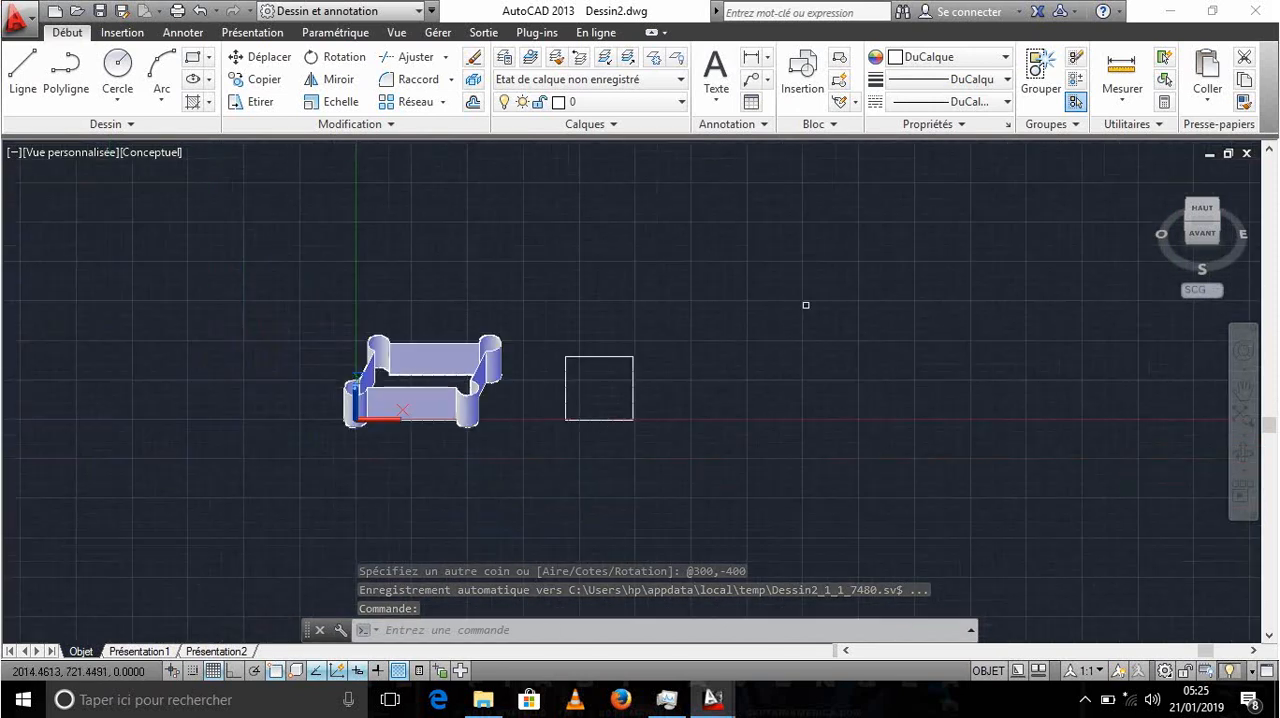
{"action": "left_click", "coordinate": [1207, 238]}
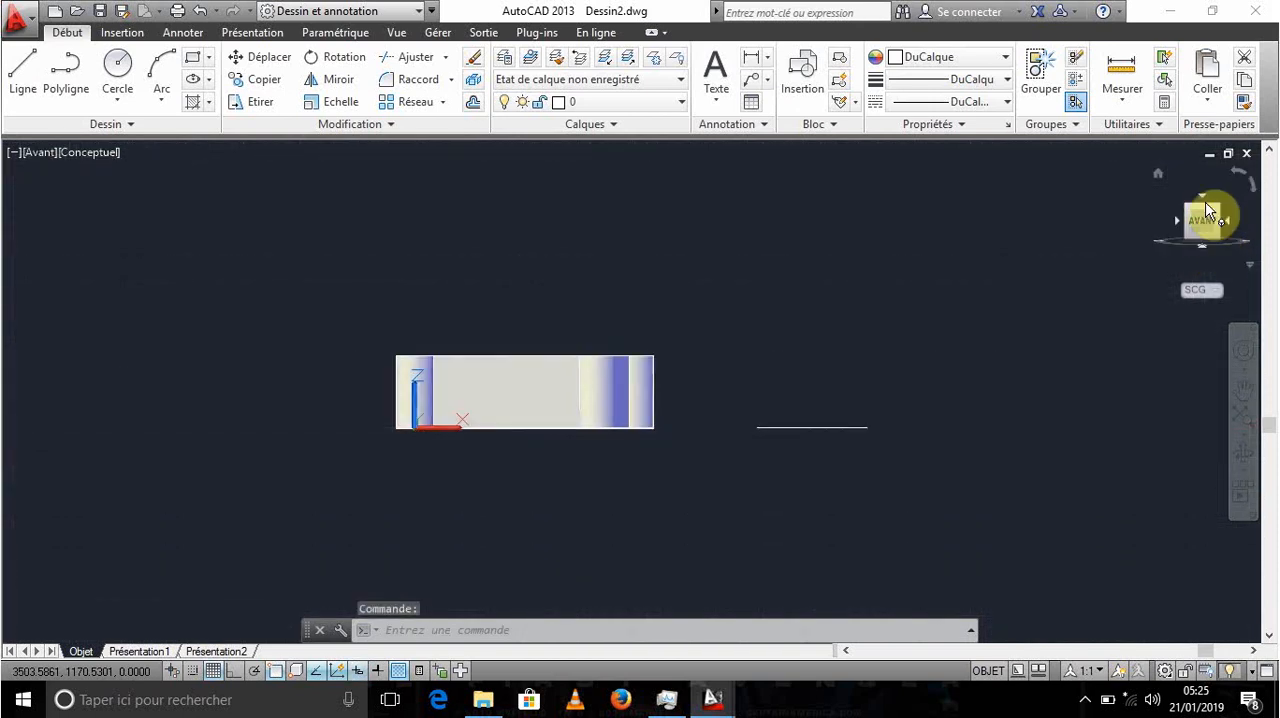
{"action": "left_click", "coordinate": [1205, 218]}
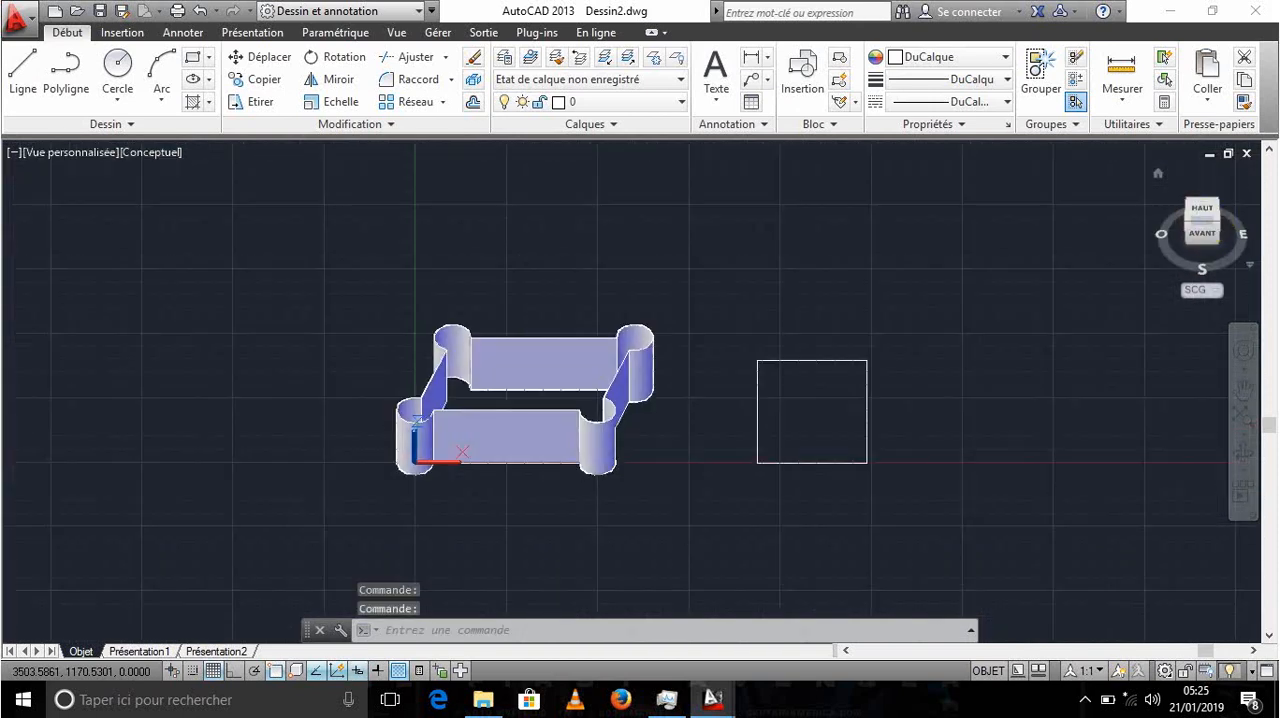
{"action": "middle_click_drag", "start_coordinate": [766, 426], "coordinate": [597, 430]}
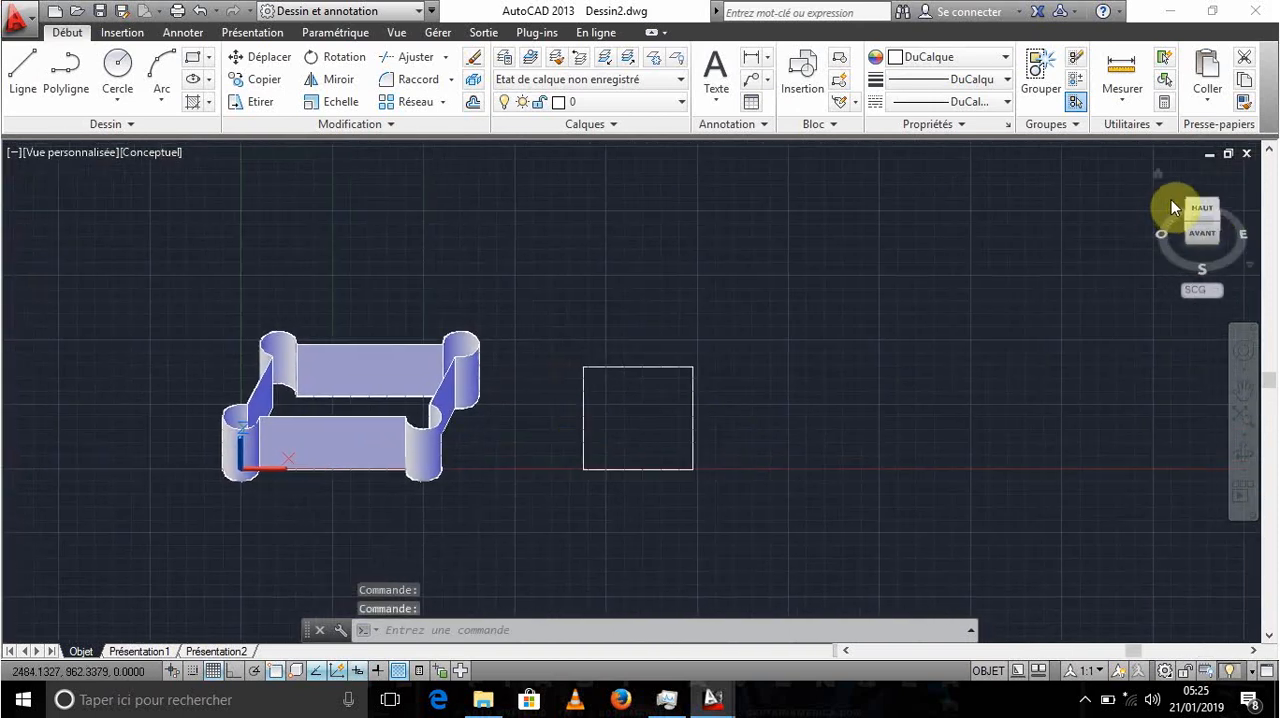
{"action": "left_click", "coordinate": [1193, 216]}
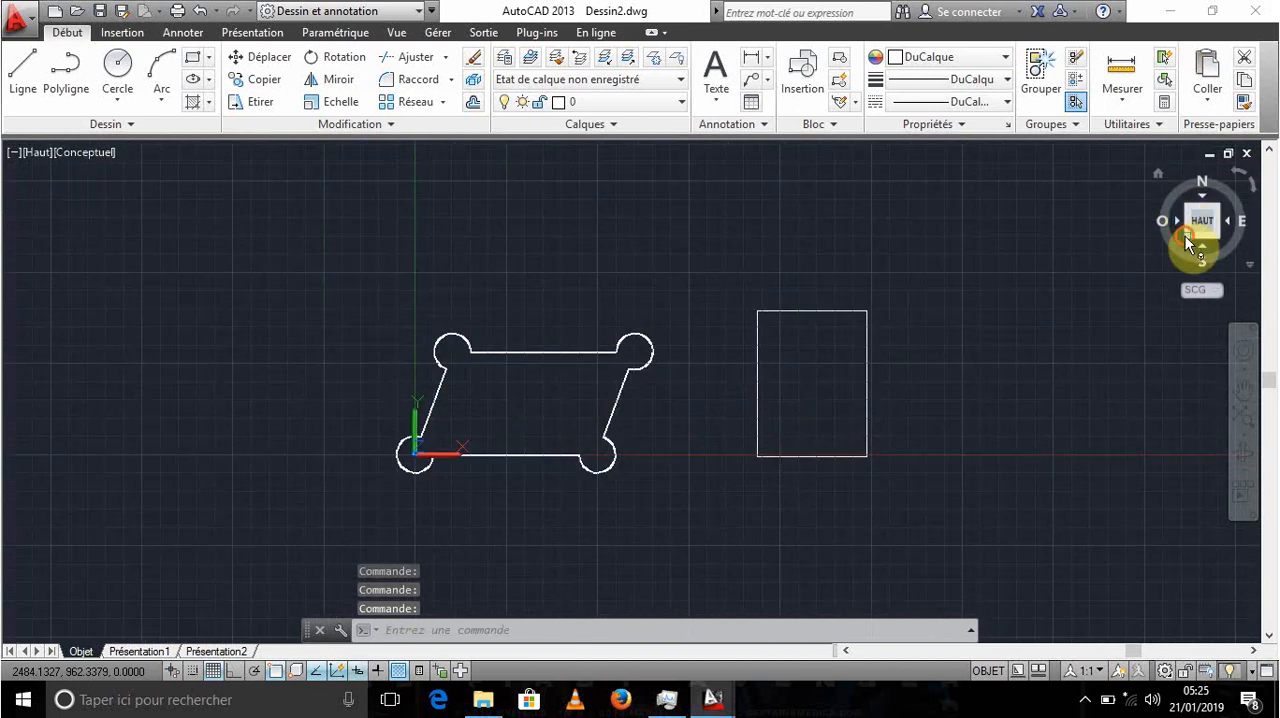
{"action": "left_click", "coordinate": [1186, 234]}
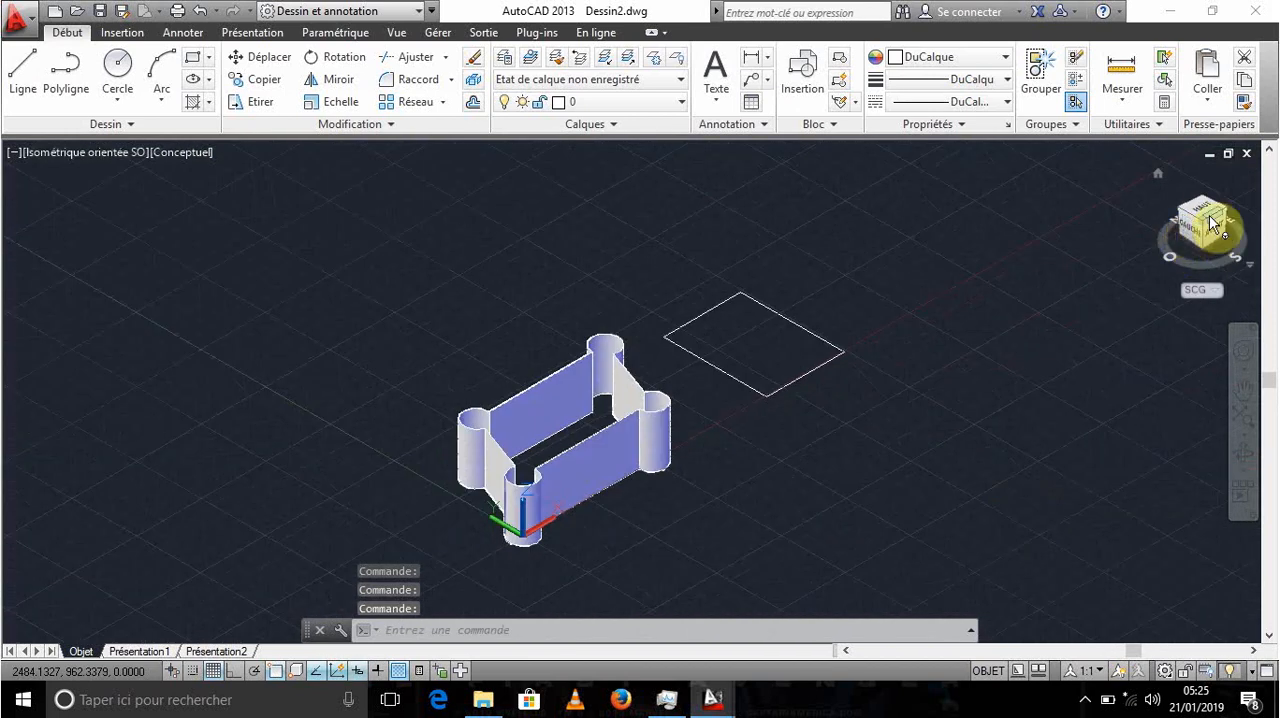
{"action": "left_click", "coordinate": [1211, 215]}
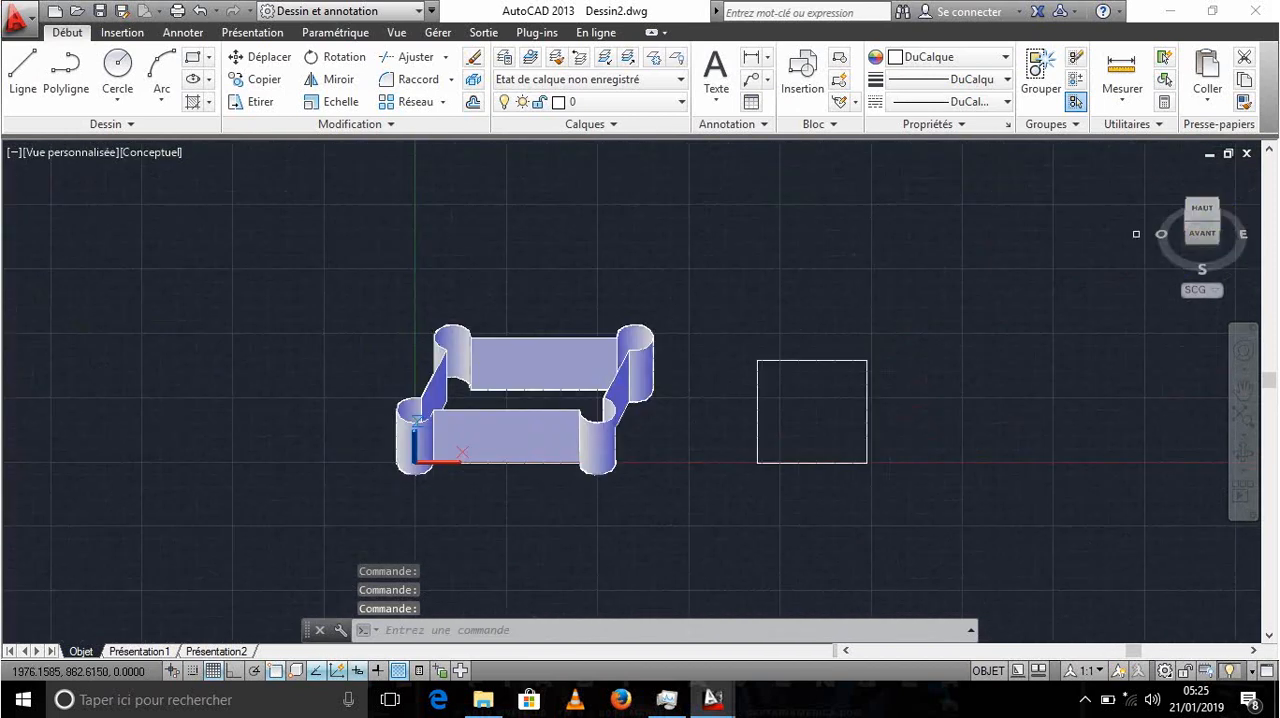
- Select the rectangle beside the walls with a crossing window and extrude it to a height of 400
{"action": "scroll", "coordinate": [882, 404], "scroll_direction": "up", "scroll_amount": 2}
{"action": "middle_click_drag", "start_coordinate": [858, 426], "coordinate": [785, 400]}
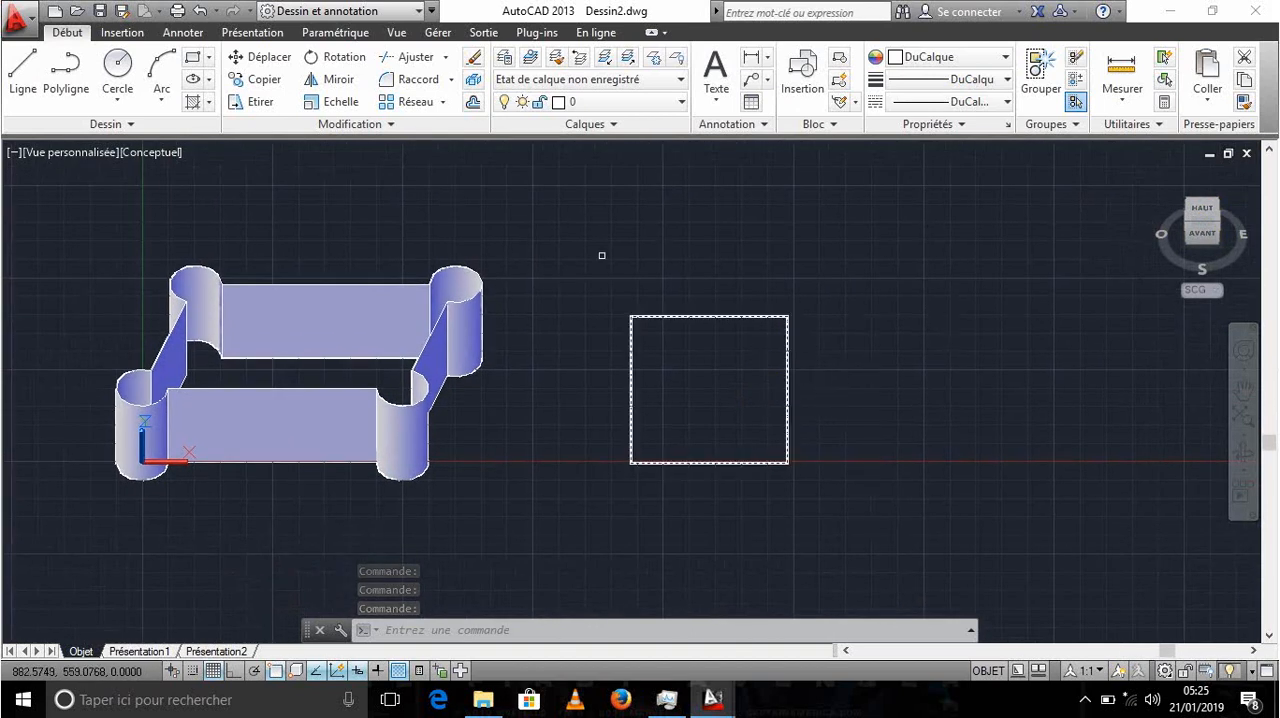
{"action": "left_click", "coordinate": [860, 259]}
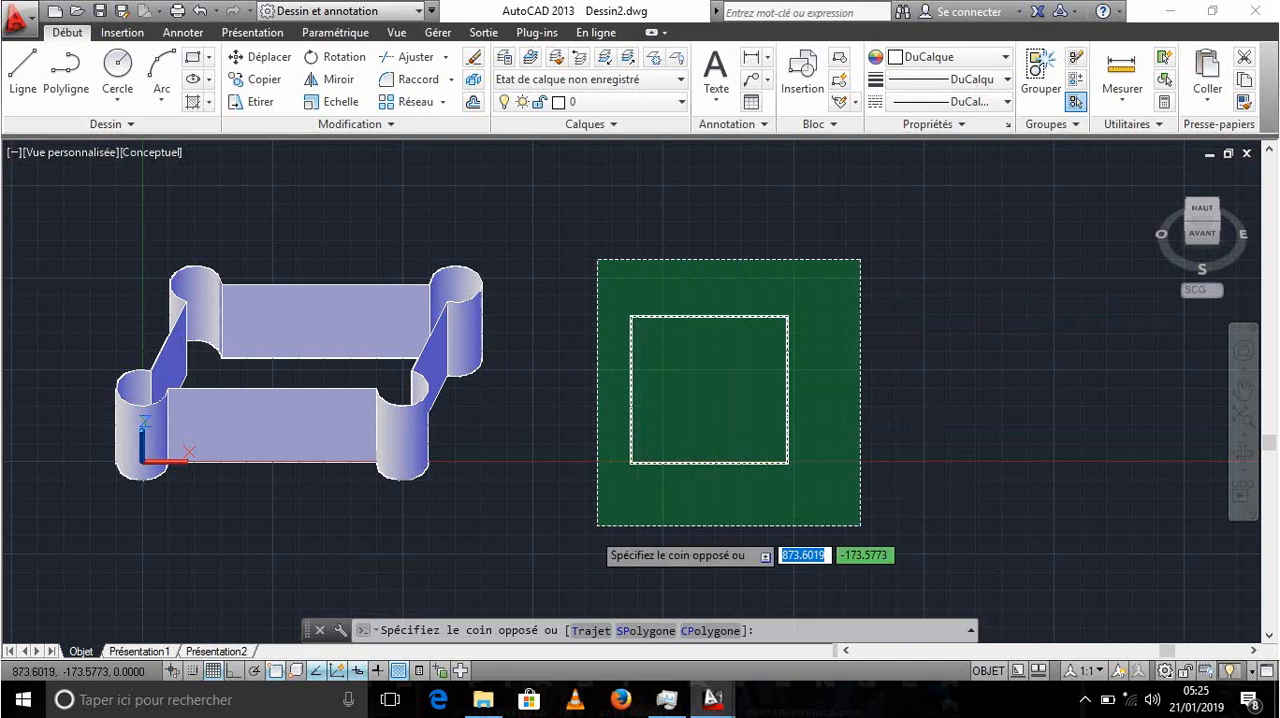
{"action": "left_click", "coordinate": [597, 525]}
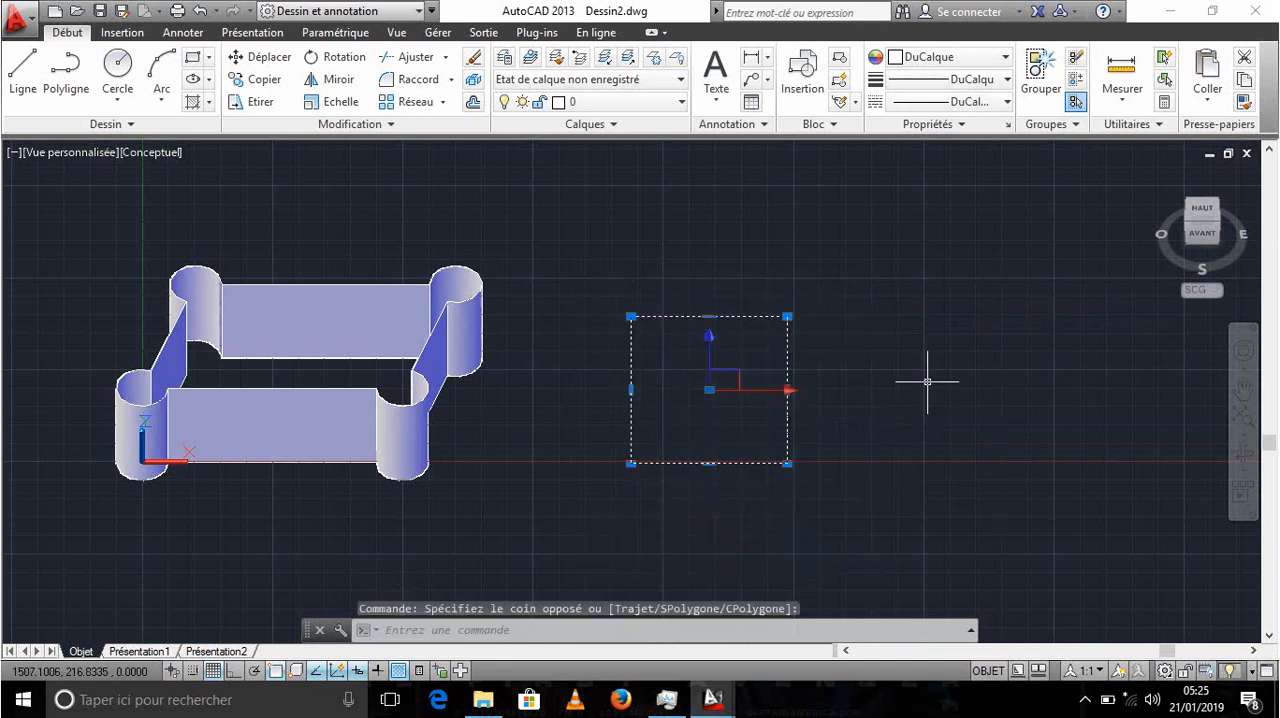
{"action": "type", "text": "EXT"}
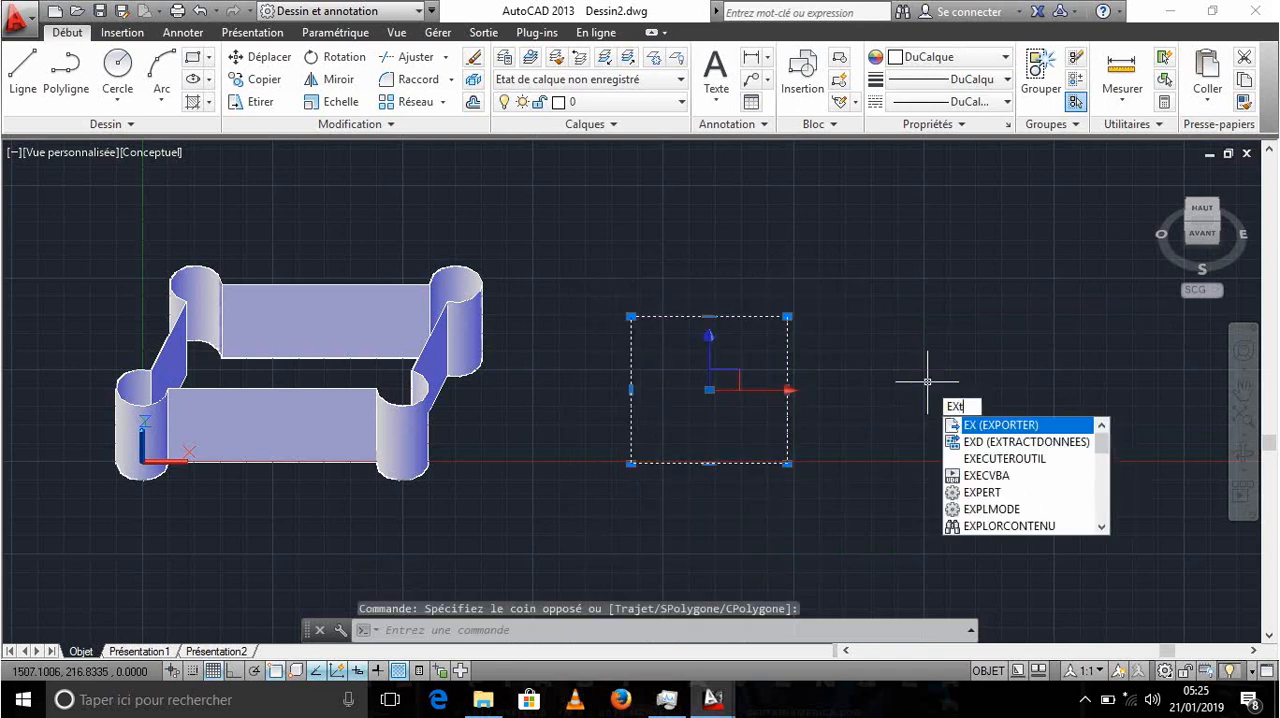
{"action": "type", "text": "RUS"}
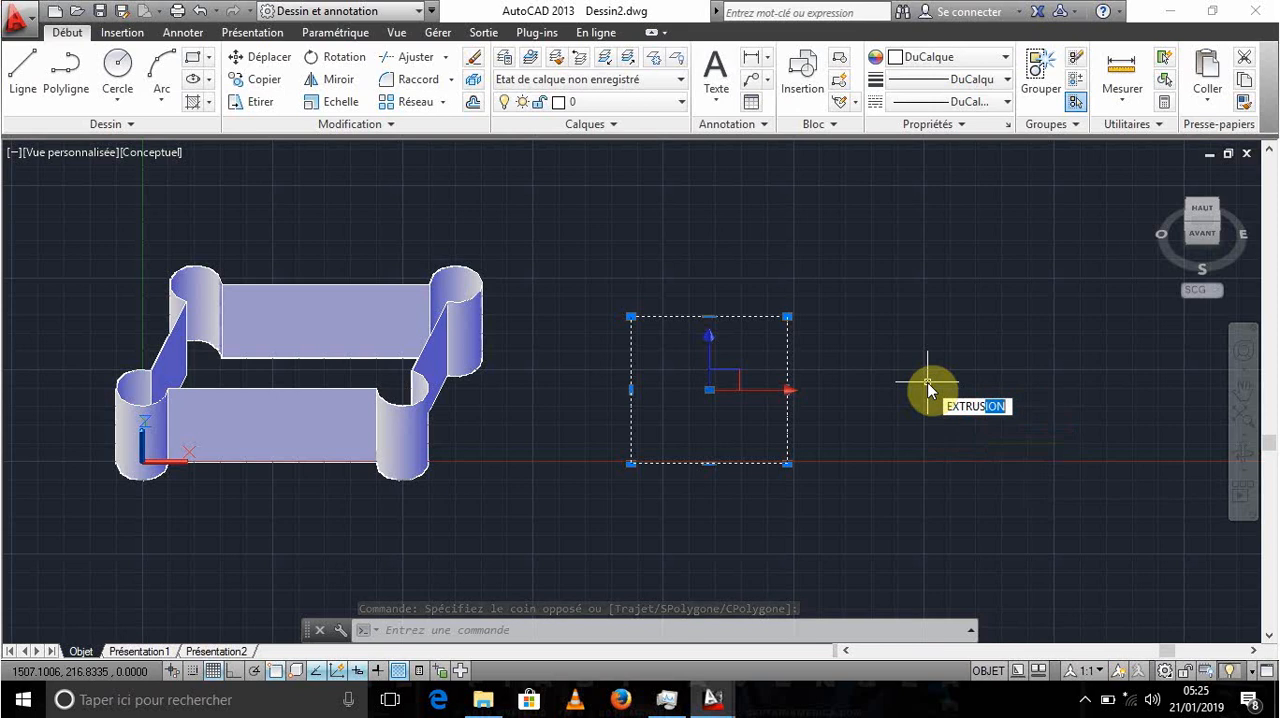
{"action": "key", "text": "Return"}
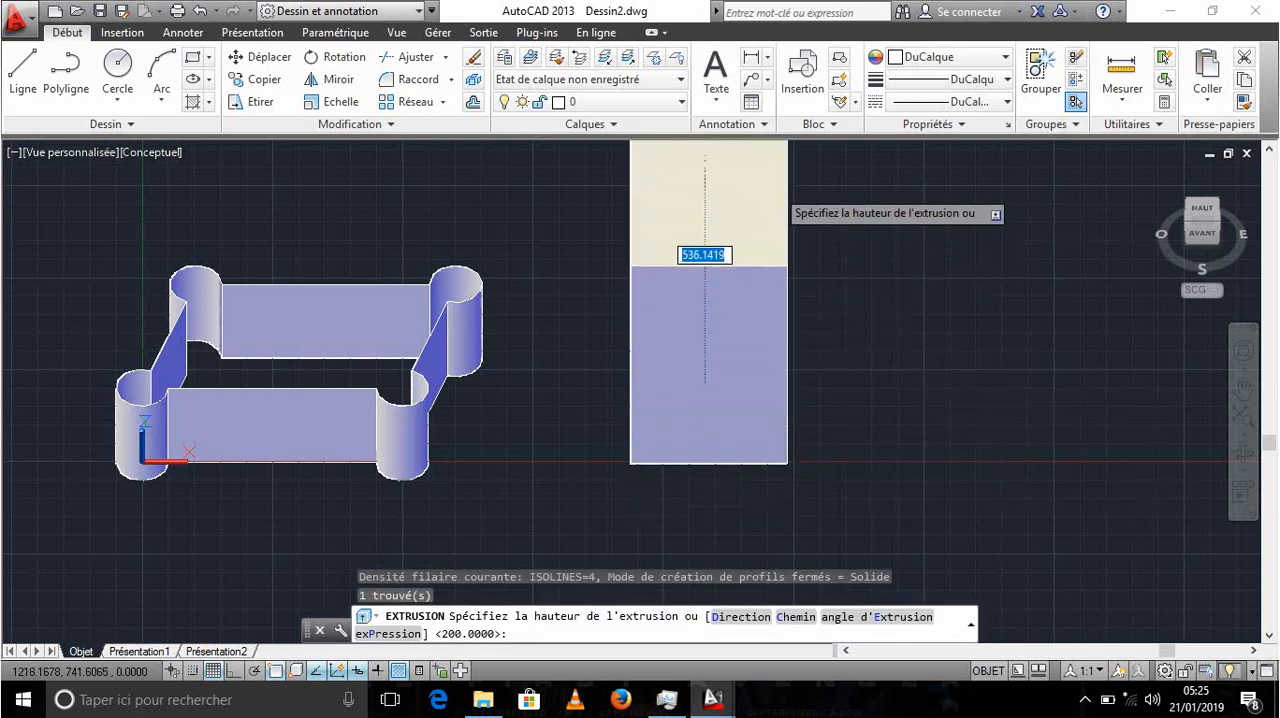
{"action": "mouse_move", "coordinate": [640, 339]}
{"action": "middle_mouse_down"}
{"action": "mouse_move", "coordinate": [646, 268]}
{"action": "mouse_move", "coordinate": [646, 354]}
{"action": "middle_mouse_up"}
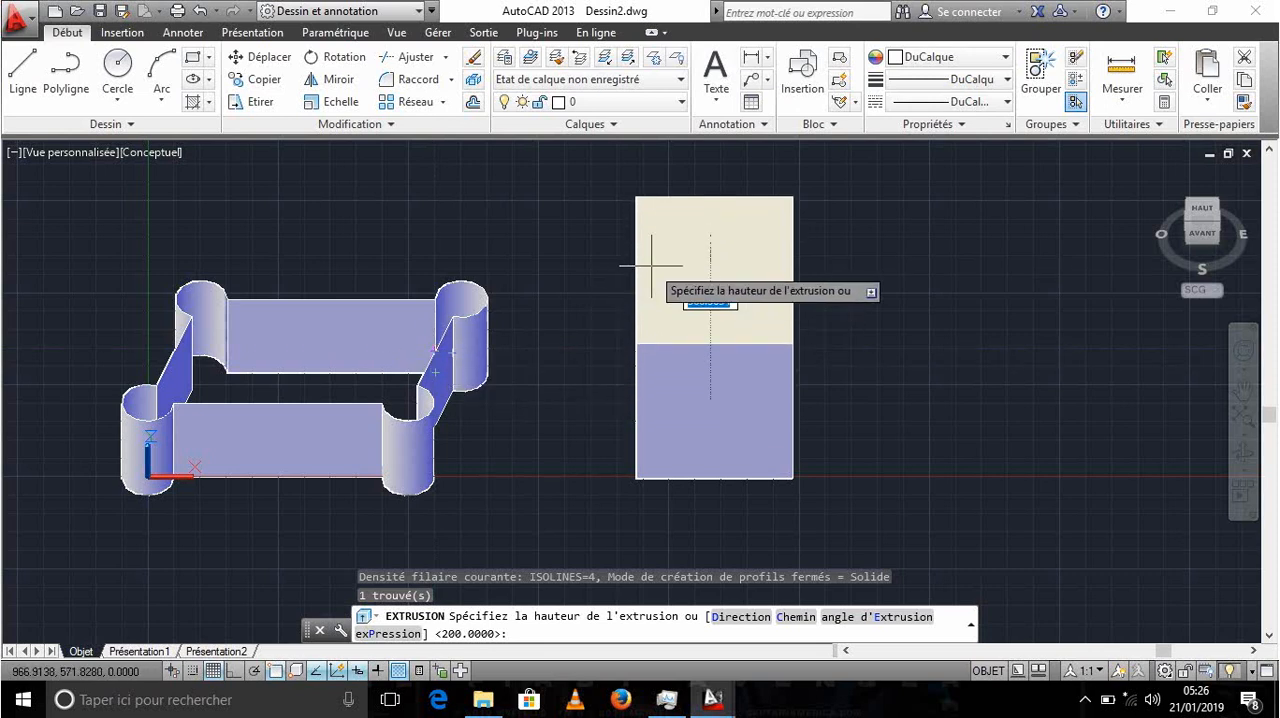
{"action": "type", "text": "4"}
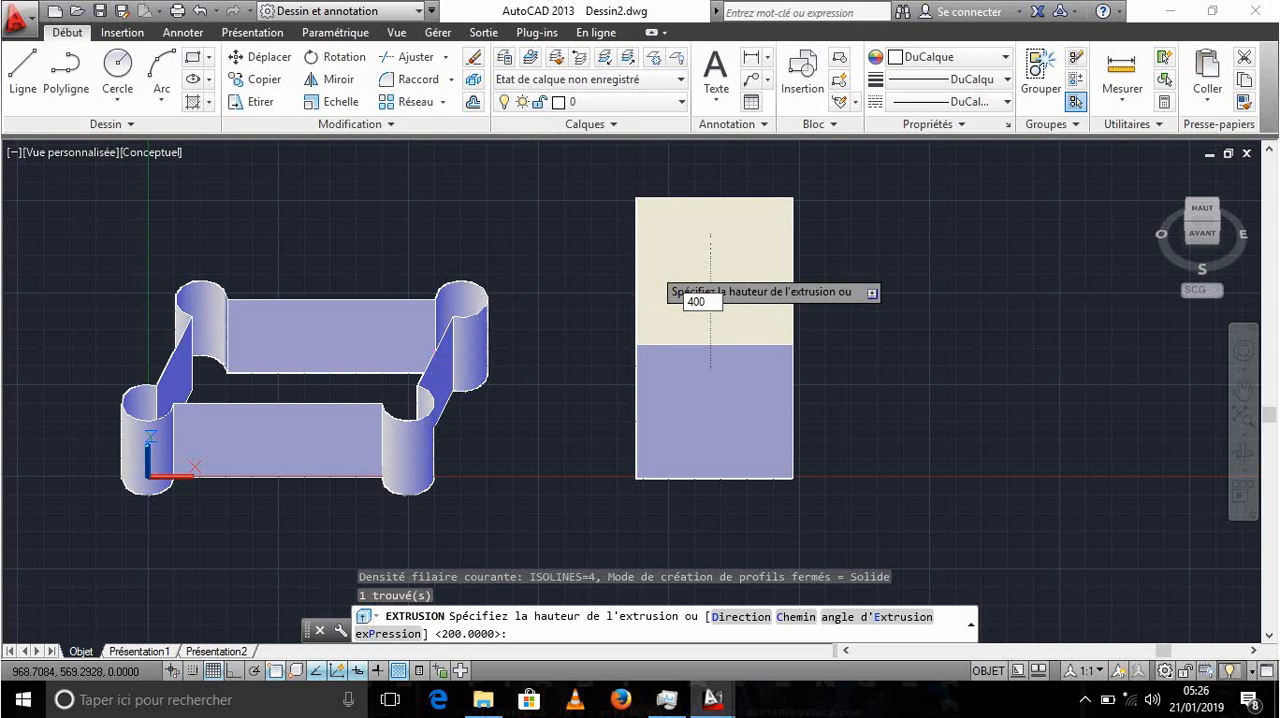
{"action": "type", "text": "00"}
{"action": "key", "text": "Return"}
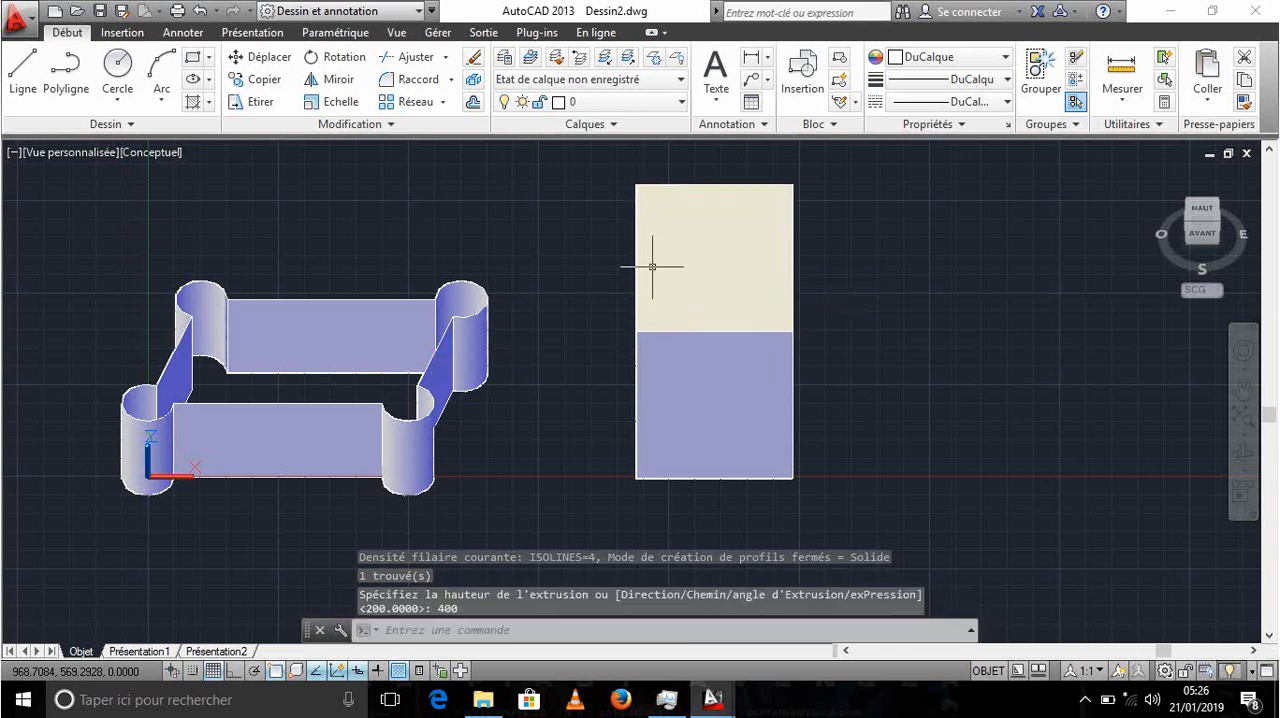
- Examine the extruded box from the southwest isometric view and from the edge between the top and front faces
{"action": "left_click", "coordinate": [1203, 228]}
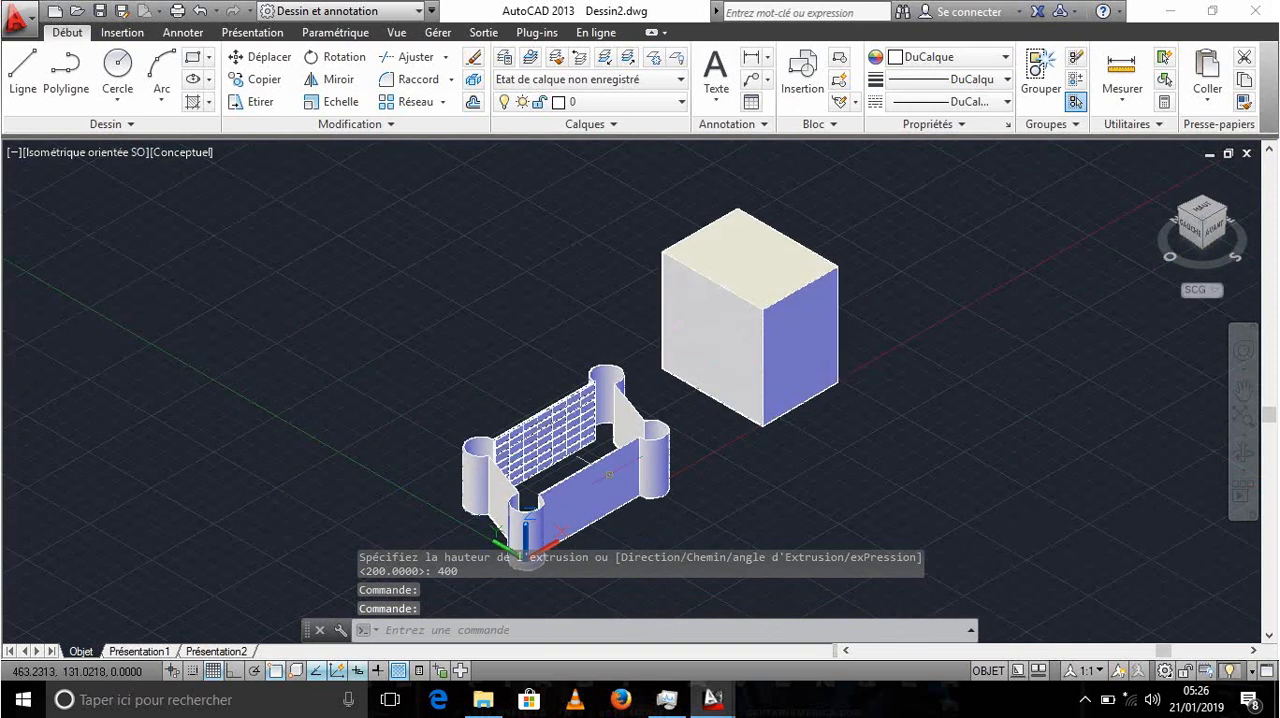
{"action": "left_click", "coordinate": [1204, 226]}
{"action": "left_click", "coordinate": [1222, 213]}
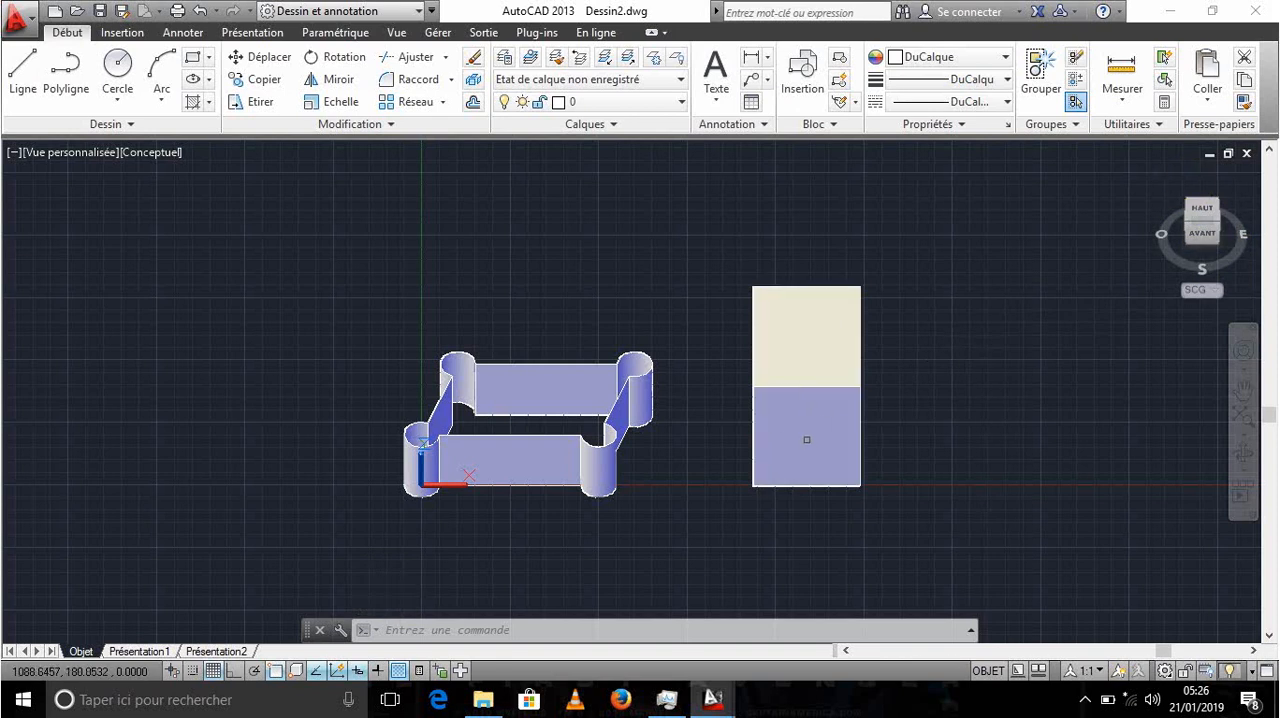
- Draw a circle of radius 50 at the middle of the box's front face, working in the front view
{"action": "left_click", "coordinate": [1196, 233]}
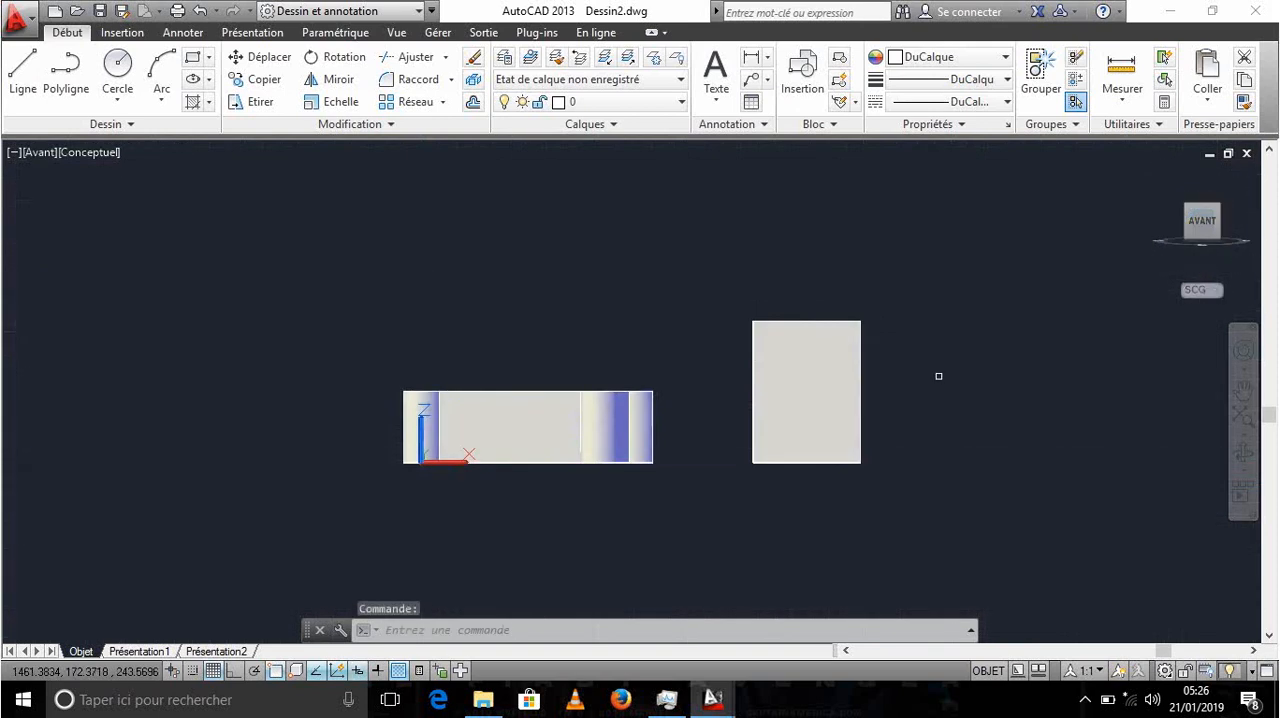
{"action": "scroll", "coordinate": [800, 380], "scroll_direction": "up", "scroll_amount": 5}
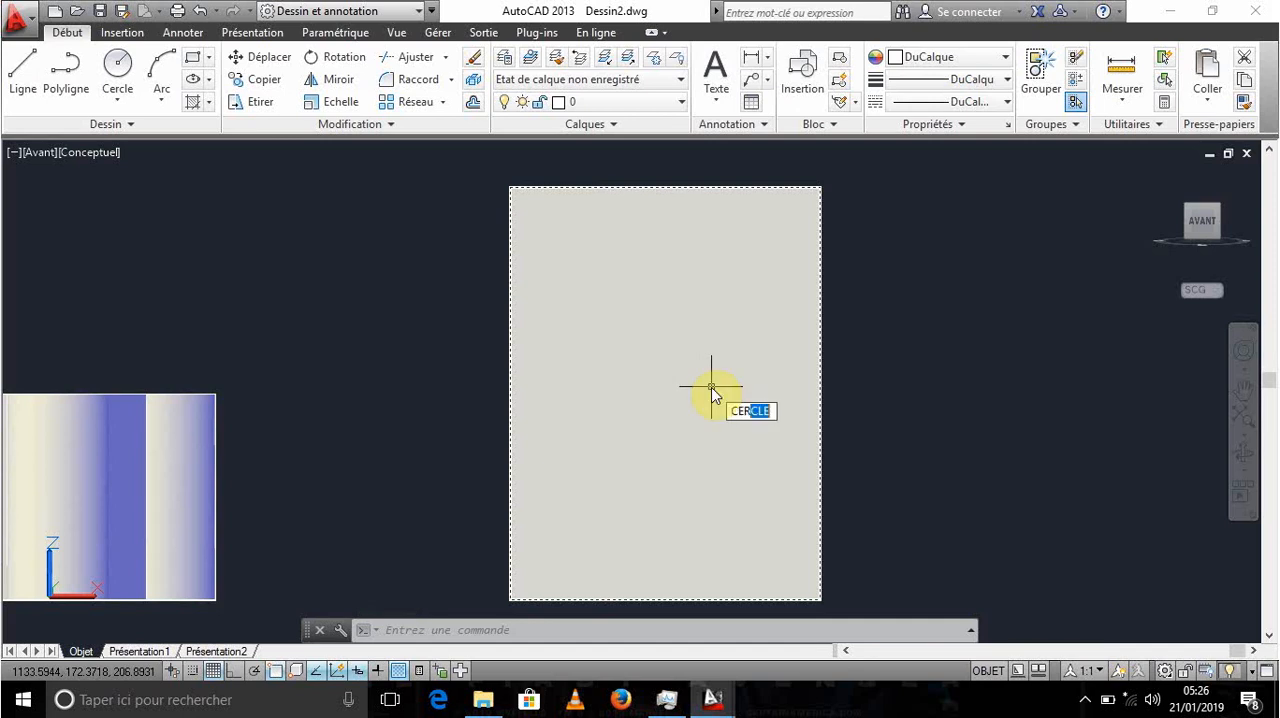
{"action": "key", "text": "Return"}
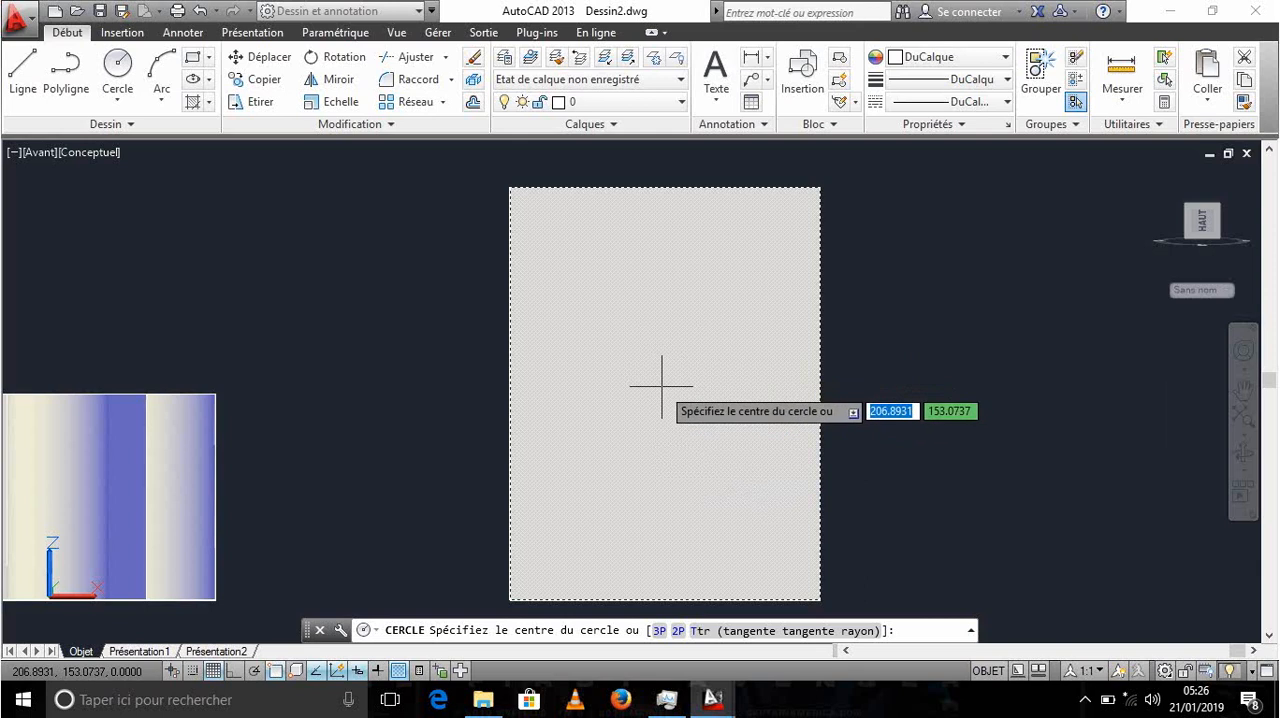
{"action": "left_click", "coordinate": [665, 380]}
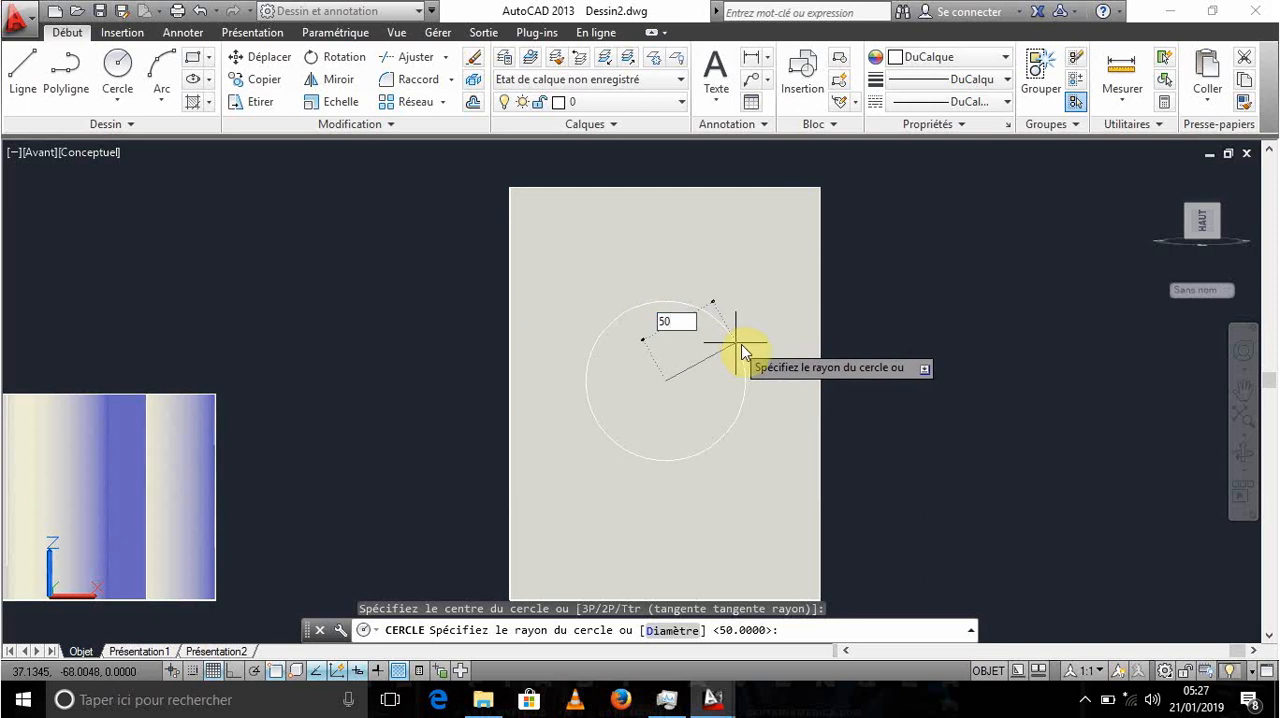
{"action": "key", "text": "Return"}
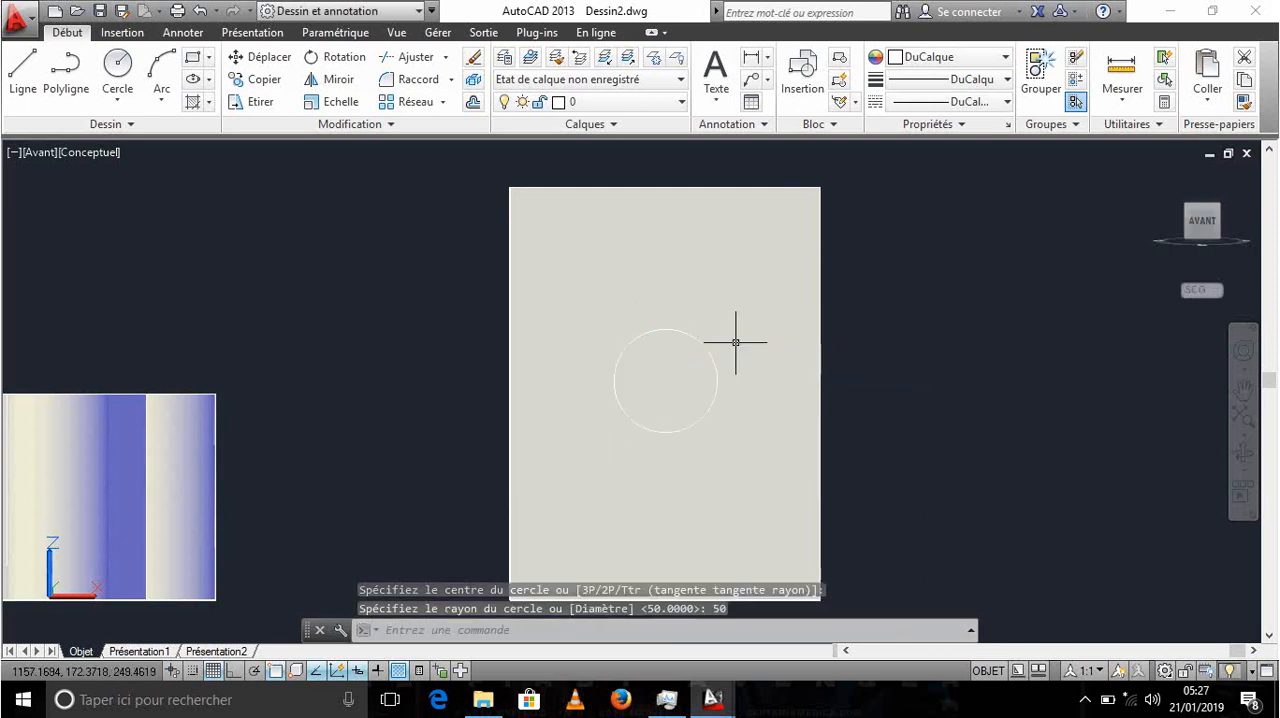
- Examine the circle on the box's front face from the edge between the left and front views
{"action": "left_click", "coordinate": [1190, 229]}
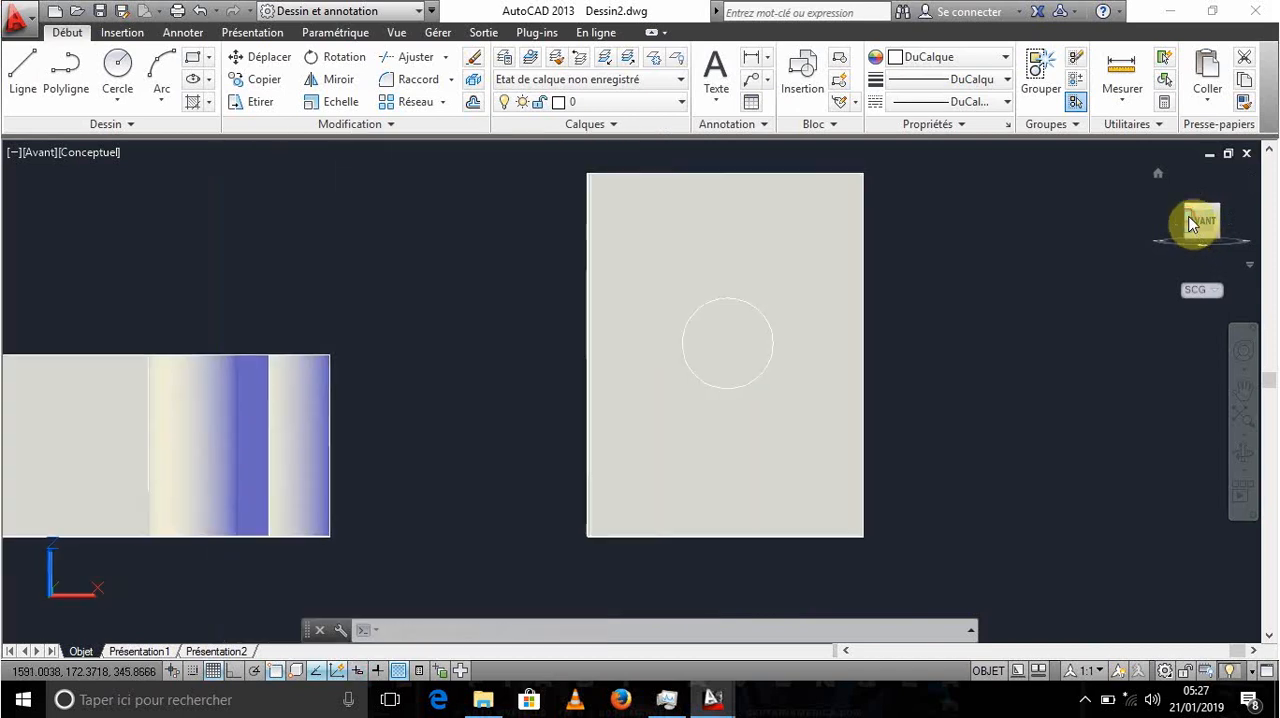
{"action": "left_click", "coordinate": [1178, 221]}
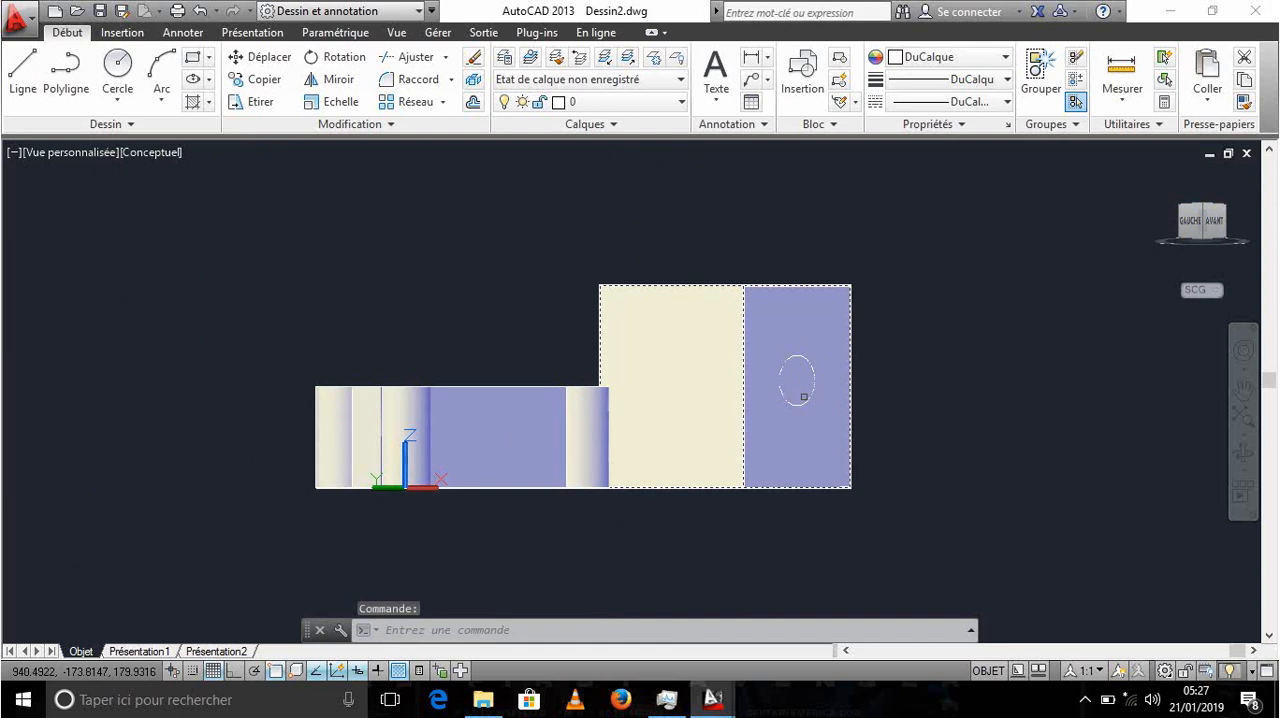
{"action": "scroll", "coordinate": [716, 371], "scroll_direction": "up", "scroll_amount": 5}
{"action": "scroll", "coordinate": [716, 371], "scroll_direction": "down", "scroll_amount": 9}
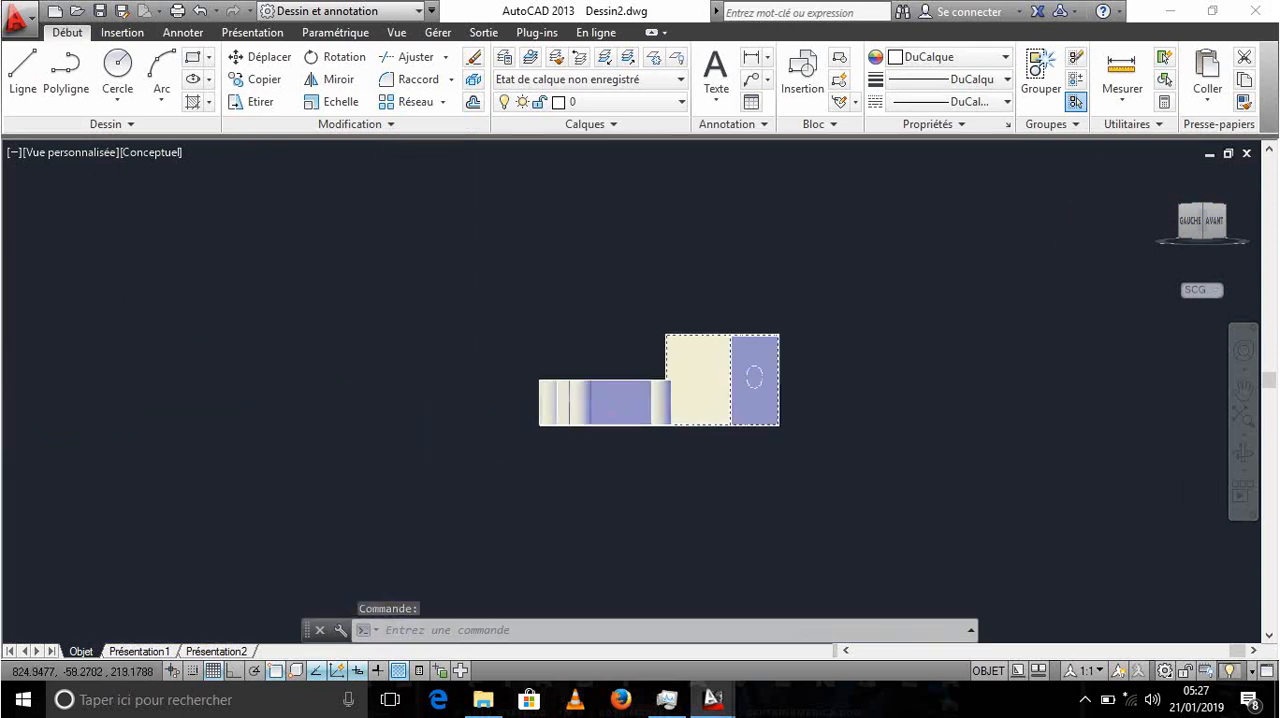
{"action": "scroll", "coordinate": [737, 370], "scroll_direction": "up", "scroll_amount": 7}
{"action": "scroll", "coordinate": [737, 370], "scroll_direction": "down", "scroll_amount": 10}
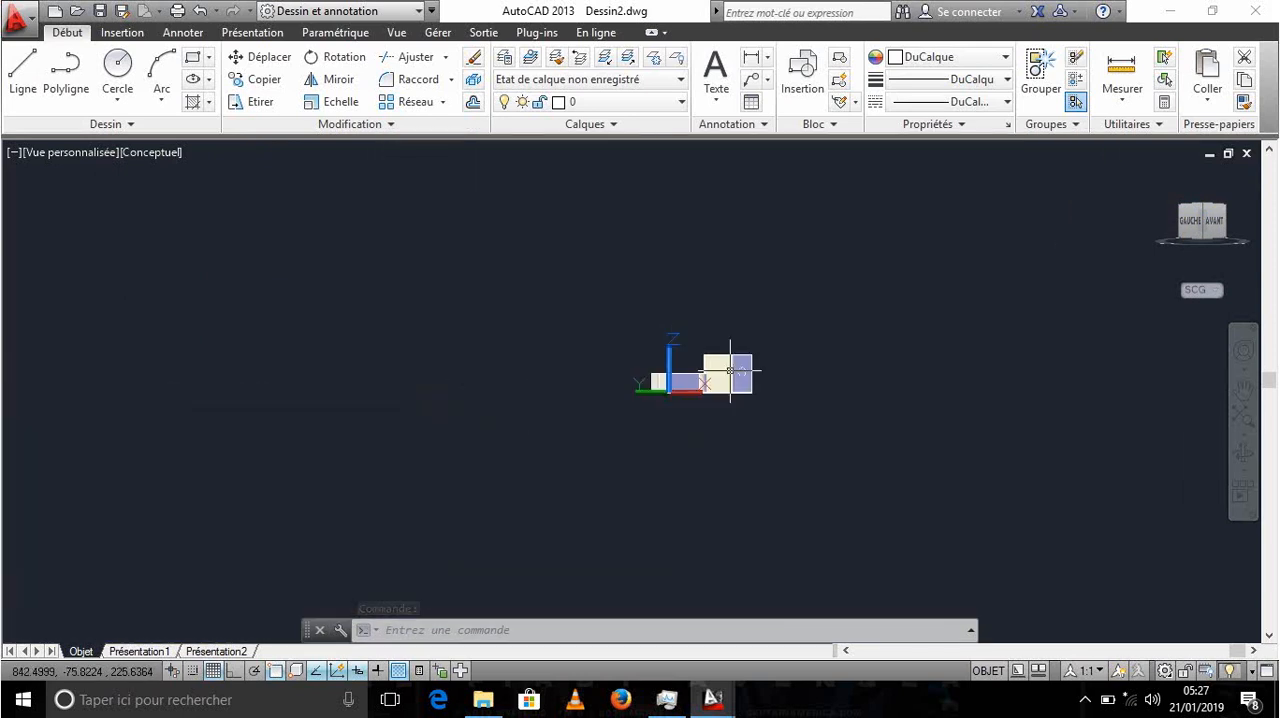
{"action": "scroll", "coordinate": [737, 370], "scroll_direction": "up", "scroll_amount": 9}
{"action": "scroll", "coordinate": [790, 385], "scroll_direction": "up", "scroll_amount": 4}
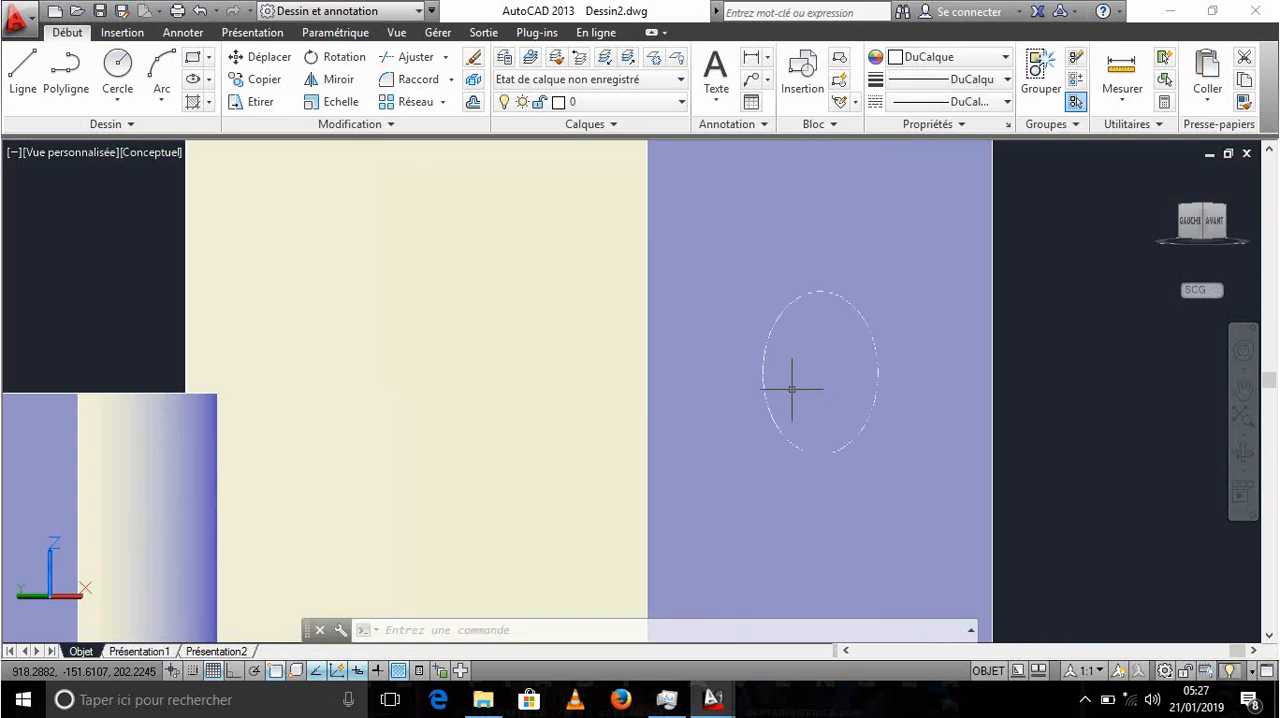
{"action": "scroll", "coordinate": [793, 381], "scroll_direction": "down", "scroll_amount": 5}
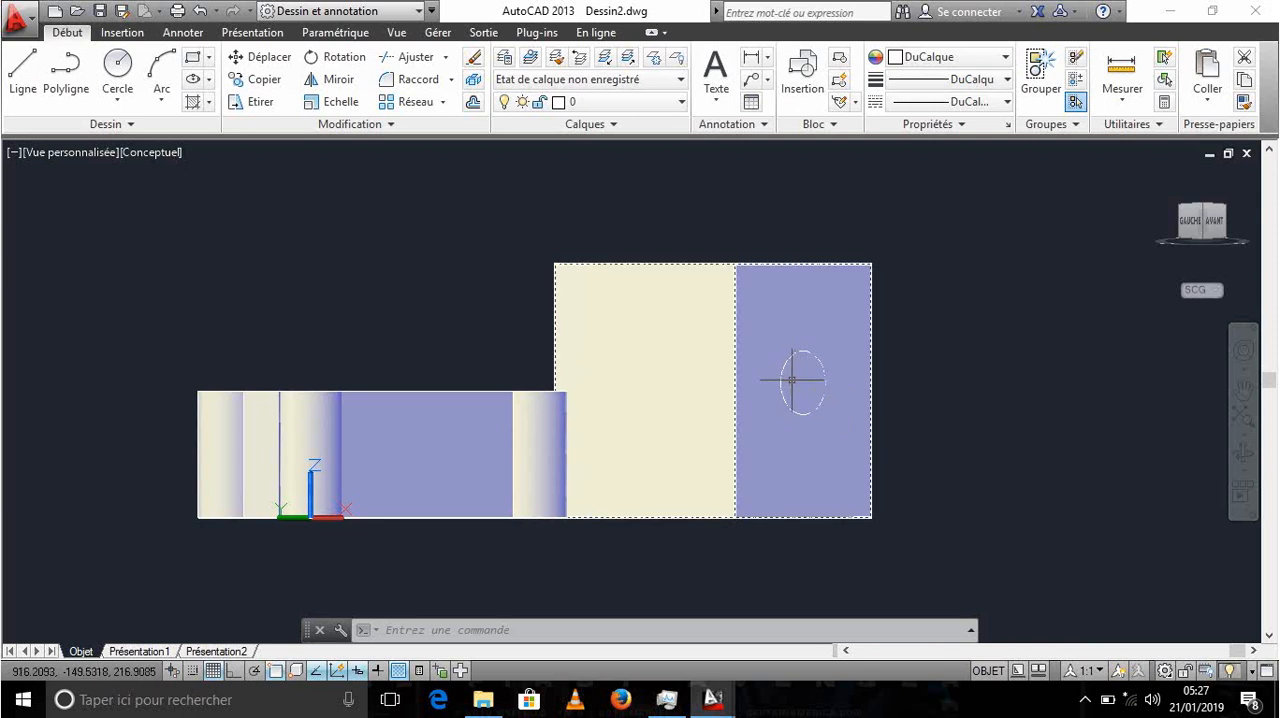
- Extrude the circle on the box's front face to a height of 800, back through the box
{"action": "type", "text": "EXTRACTDONNEES"}
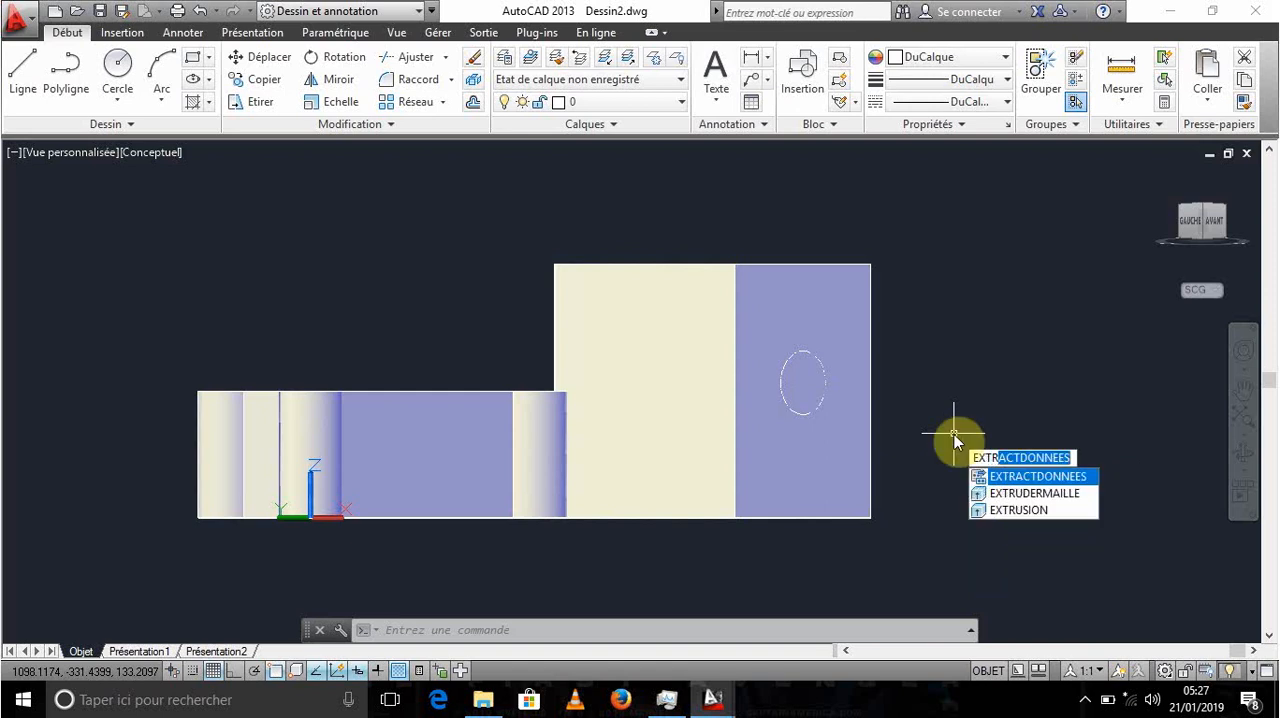
{"action": "left_click", "coordinate": [1016, 510]}
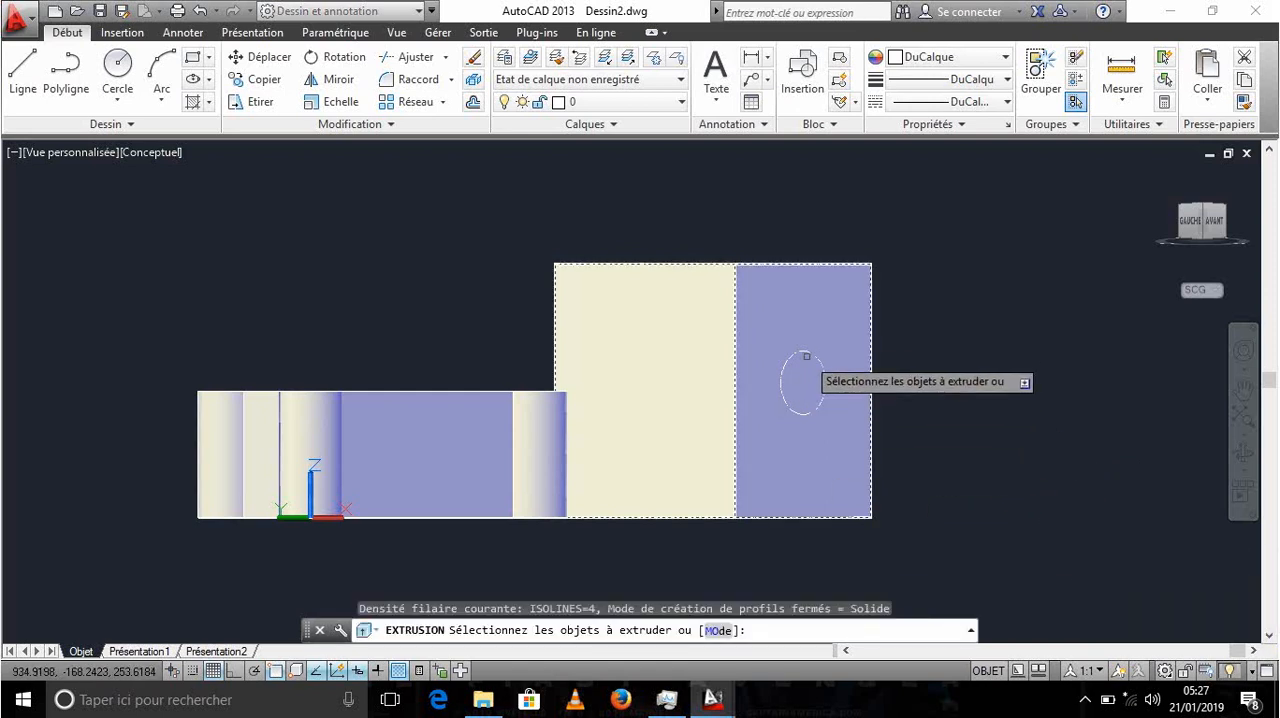
{"action": "left_click", "coordinate": [782, 381]}
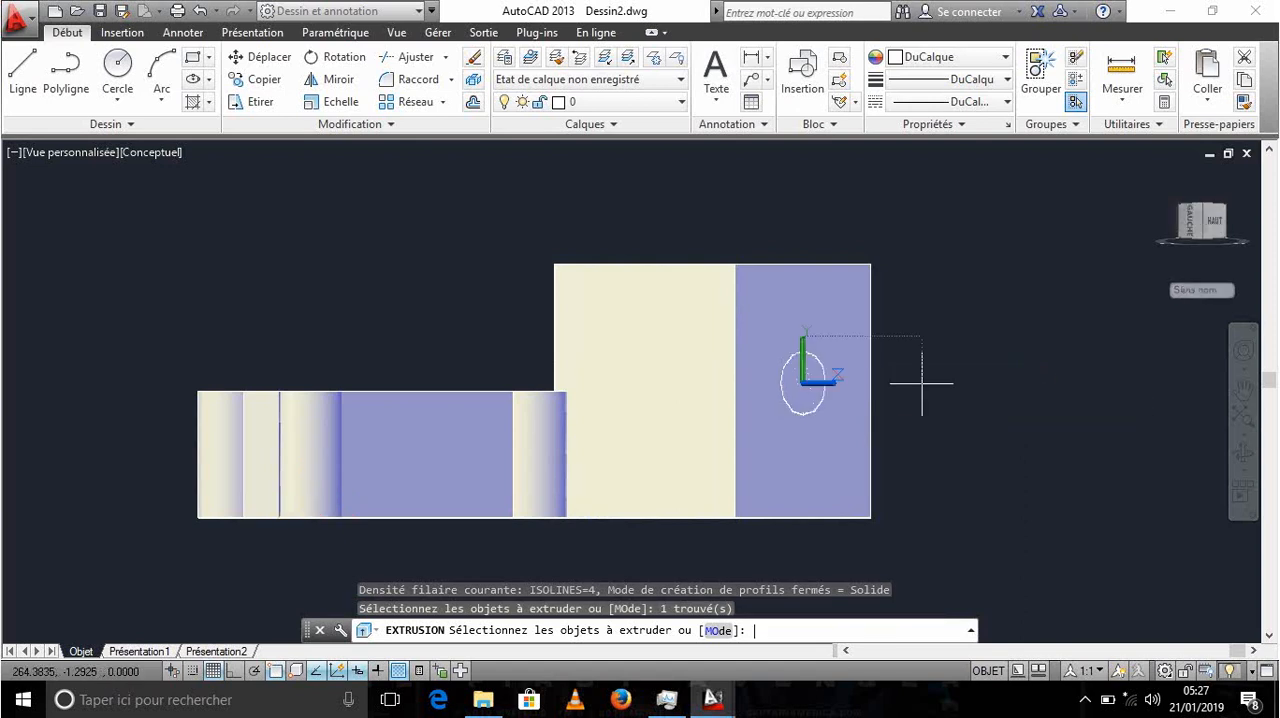
{"action": "key", "text": "Return"}
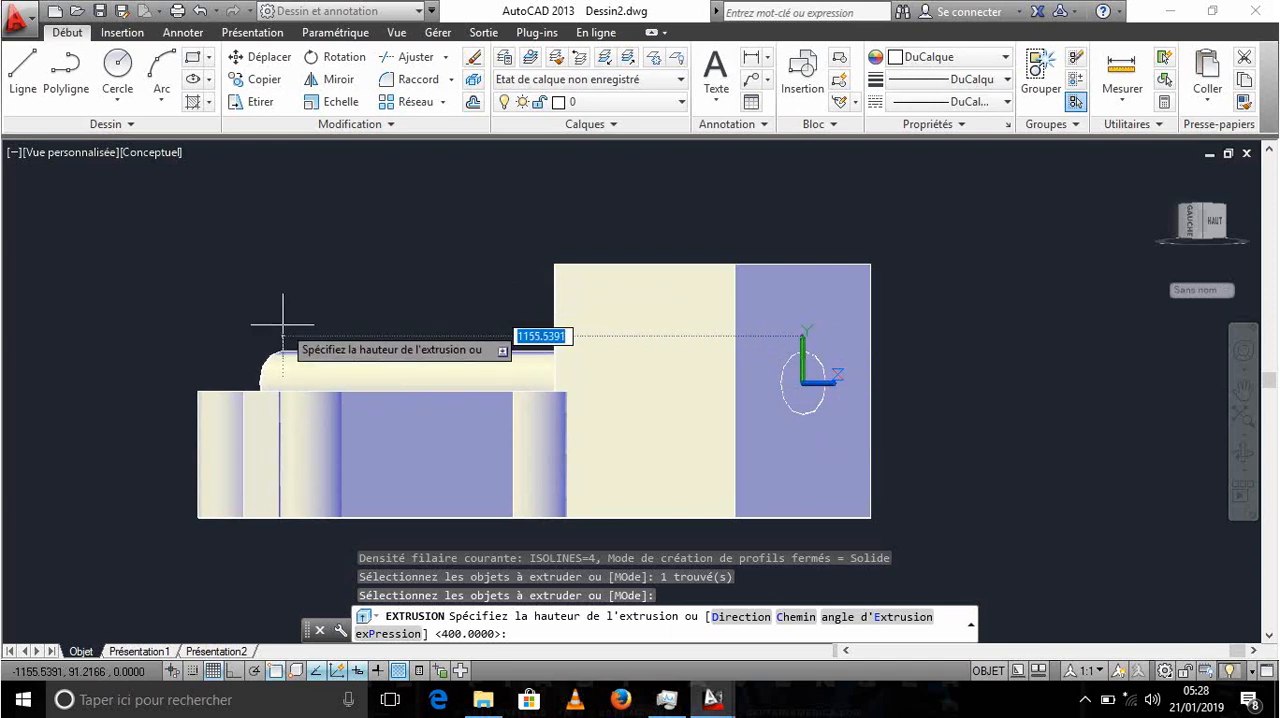
{"action": "type", "text": "800"}
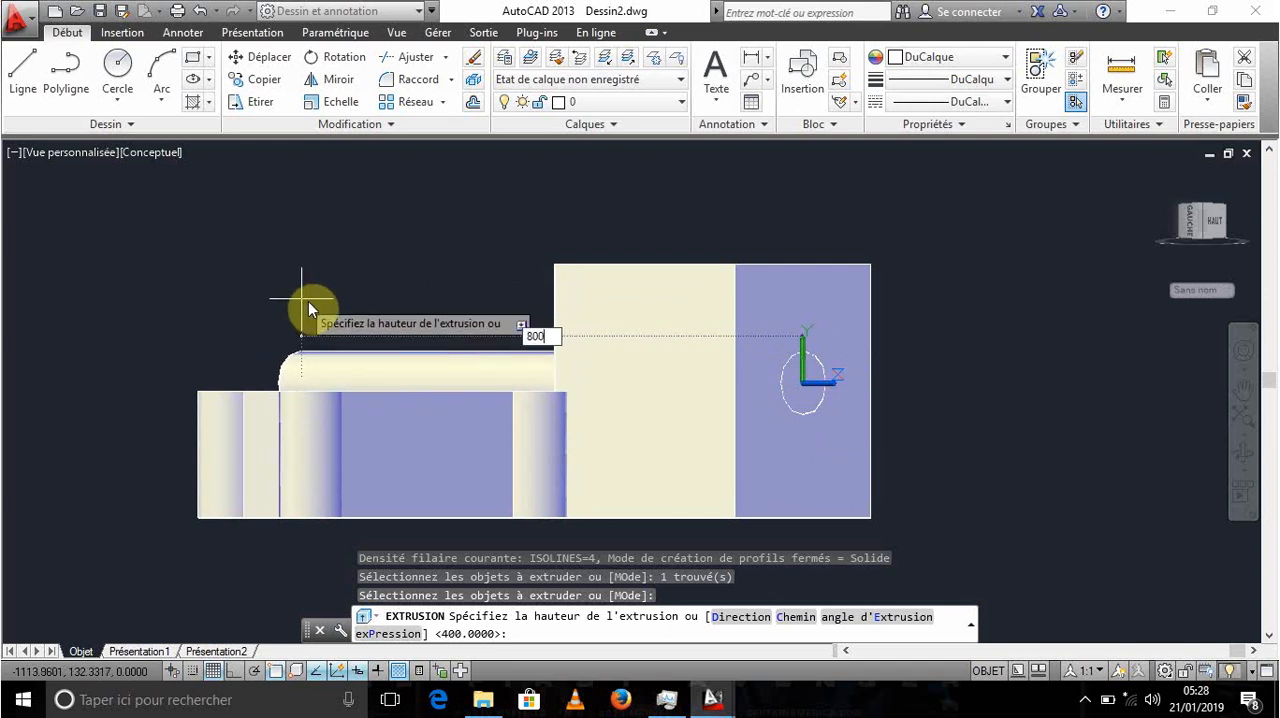
{"action": "key", "text": "Return"}
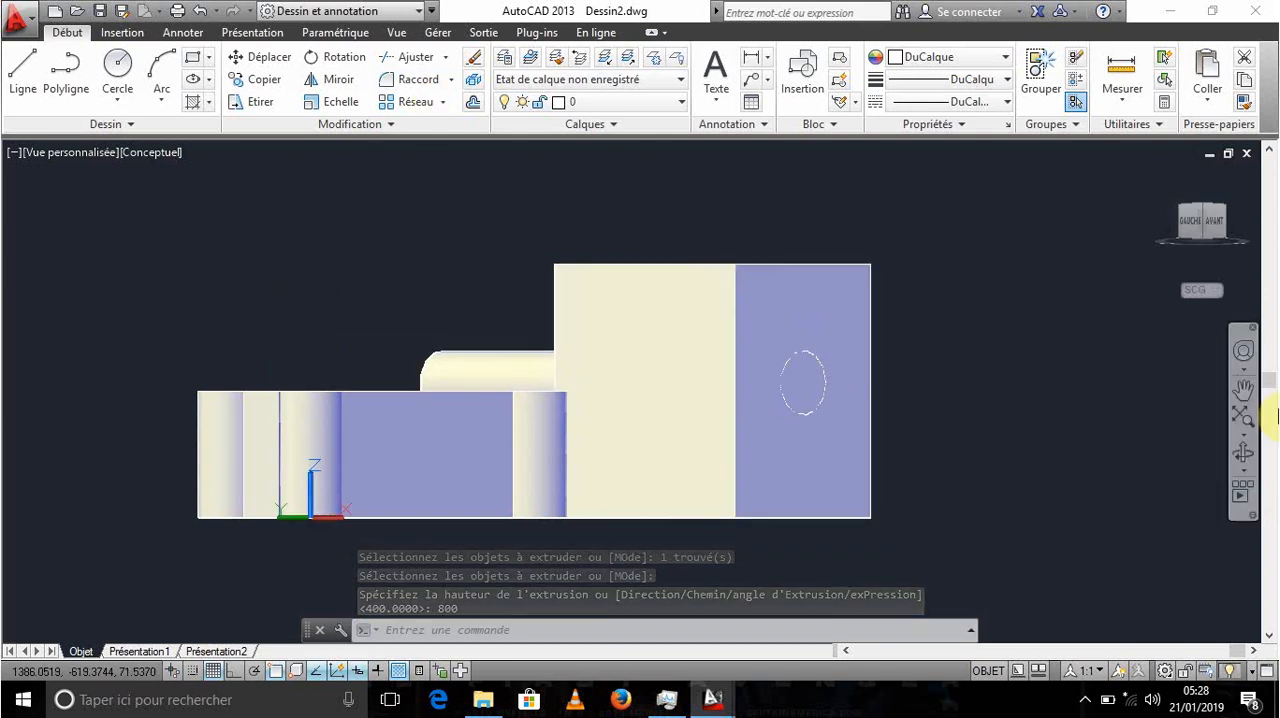
- In the left view, move the cylinder about 230 along the Y axis towards the front so it protrudes from both sides of the box
{"action": "left_click", "coordinate": [1188, 224]}
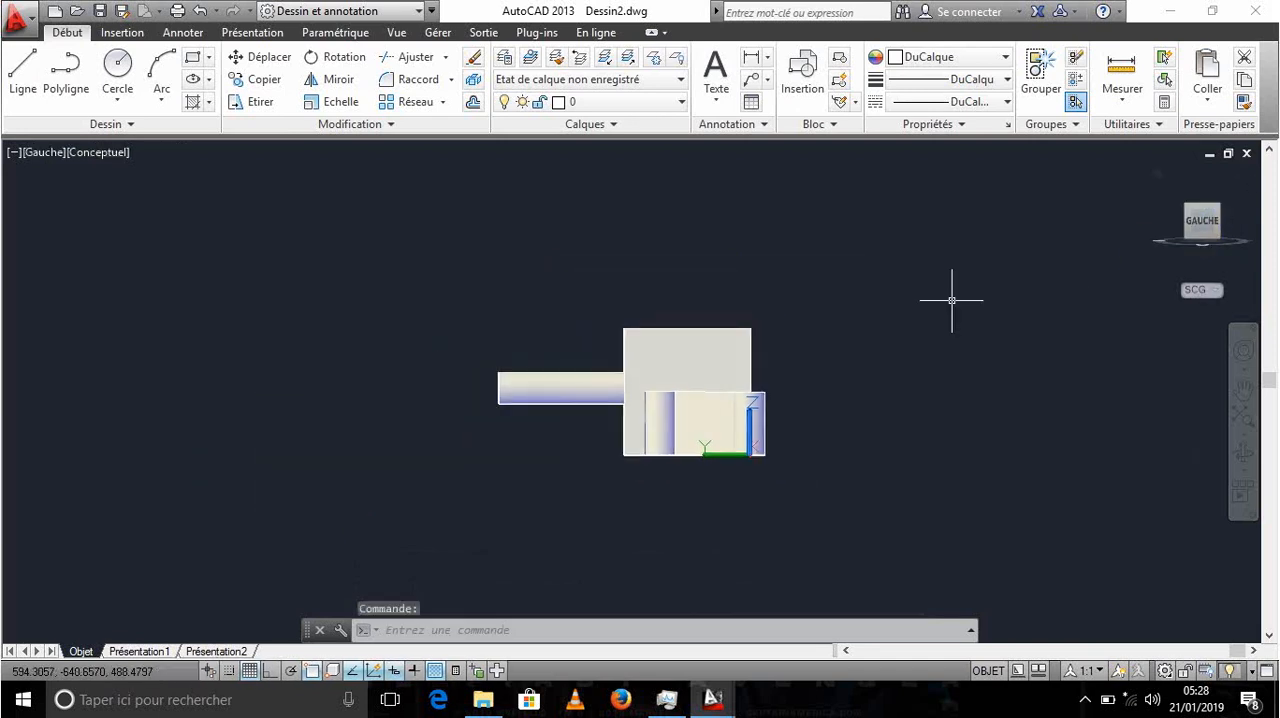
{"action": "scroll", "coordinate": [755, 352], "scroll_direction": "up", "scroll_amount": 2}
{"action": "mouse_move", "coordinate": [717, 358]}
{"action": "middle_mouse_down"}
{"action": "mouse_move", "coordinate": [891, 369]}
{"action": "mouse_move", "coordinate": [873, 336]}
{"action": "middle_mouse_up"}
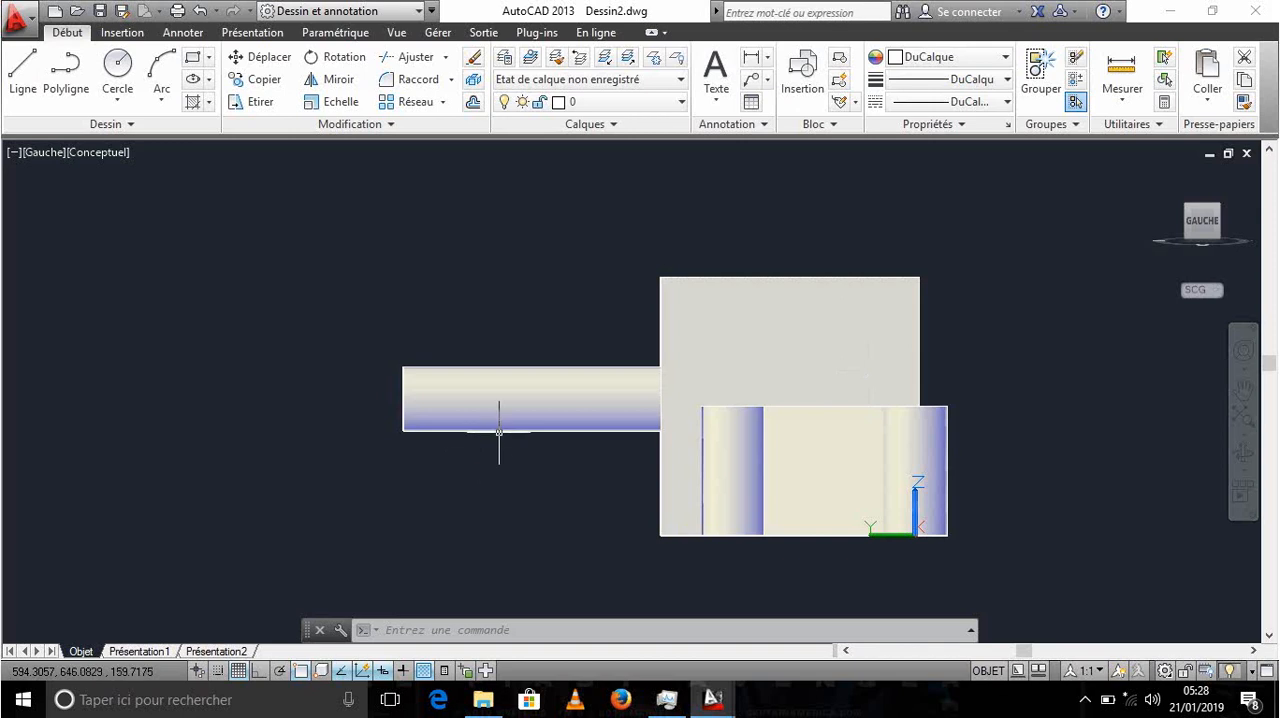
{"action": "left_click", "coordinate": [522, 399]}
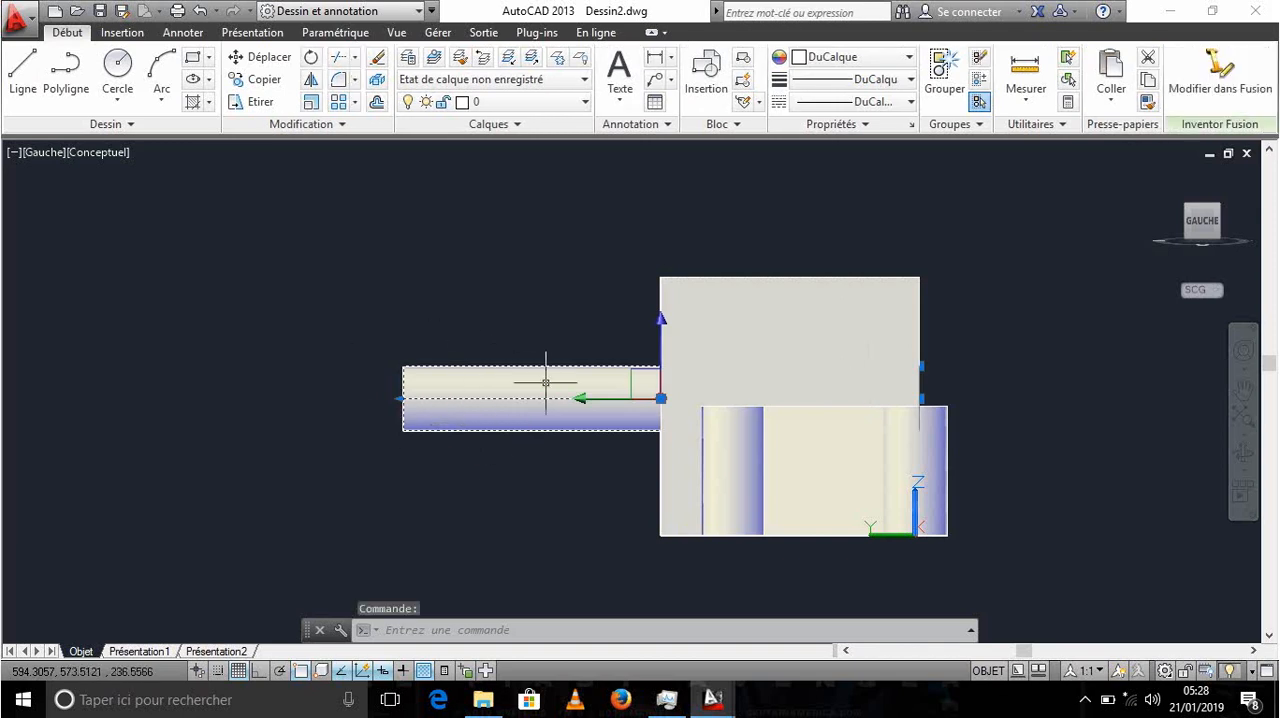
{"action": "left_click", "coordinate": [583, 405]}
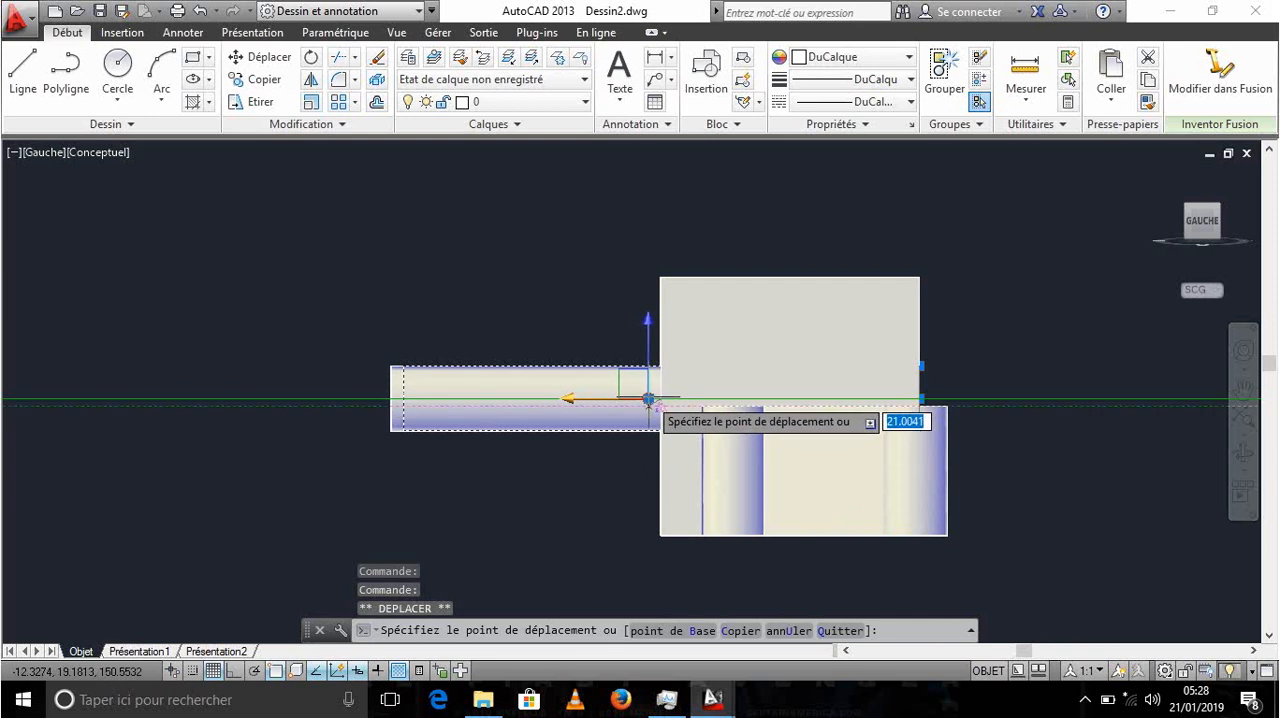
{"action": "key", "text": "Escape"}
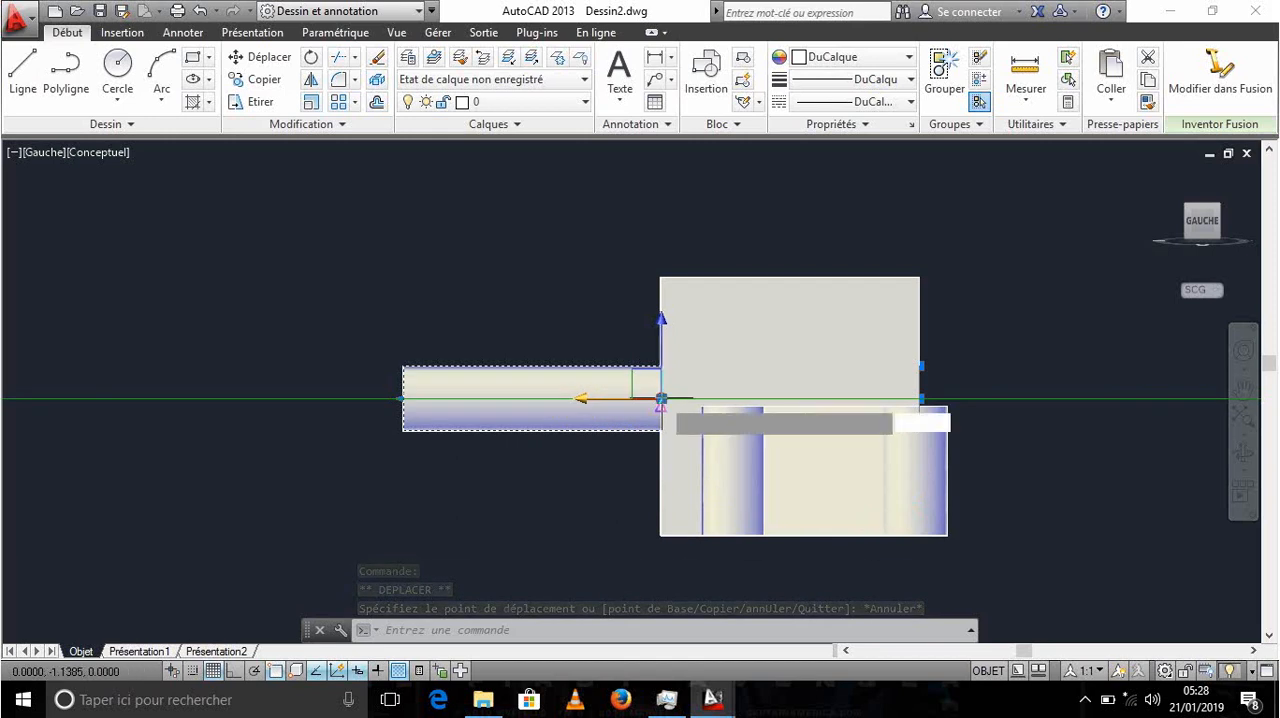
{"action": "left_click", "coordinate": [583, 404]}
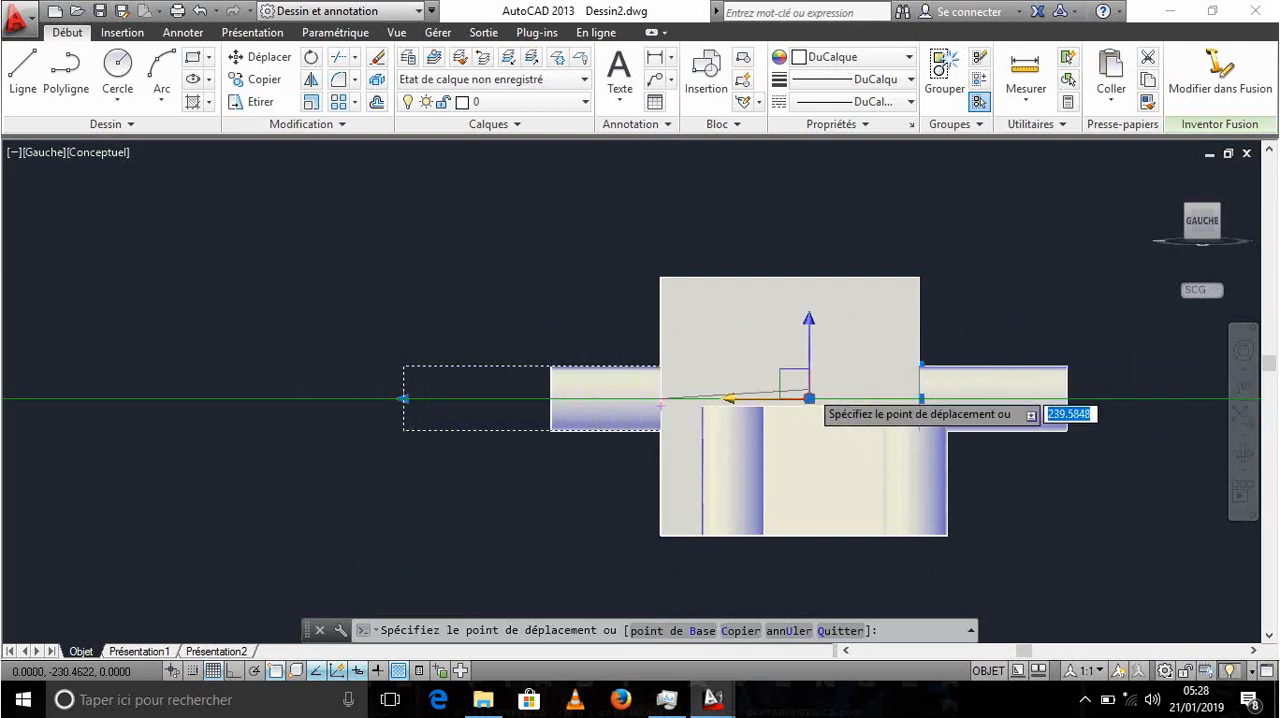
{"action": "left_click", "coordinate": [808, 399]}
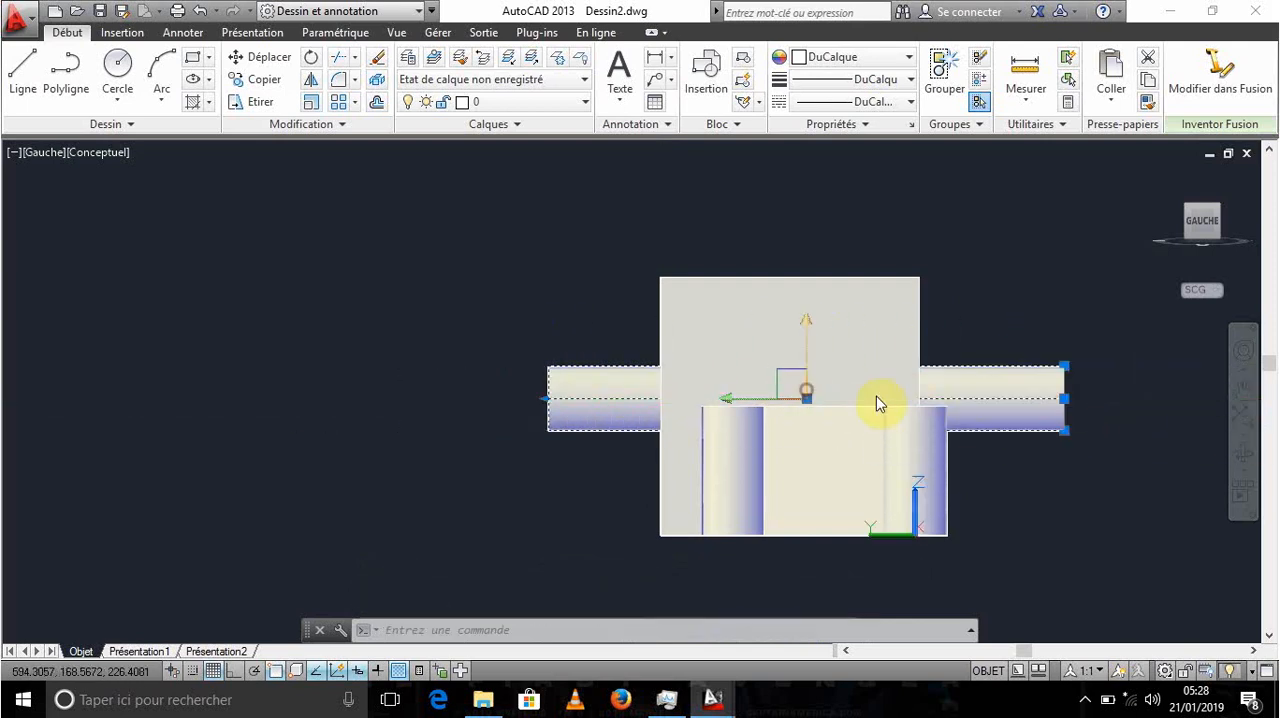
{"action": "left_click", "coordinate": [1220, 224]}
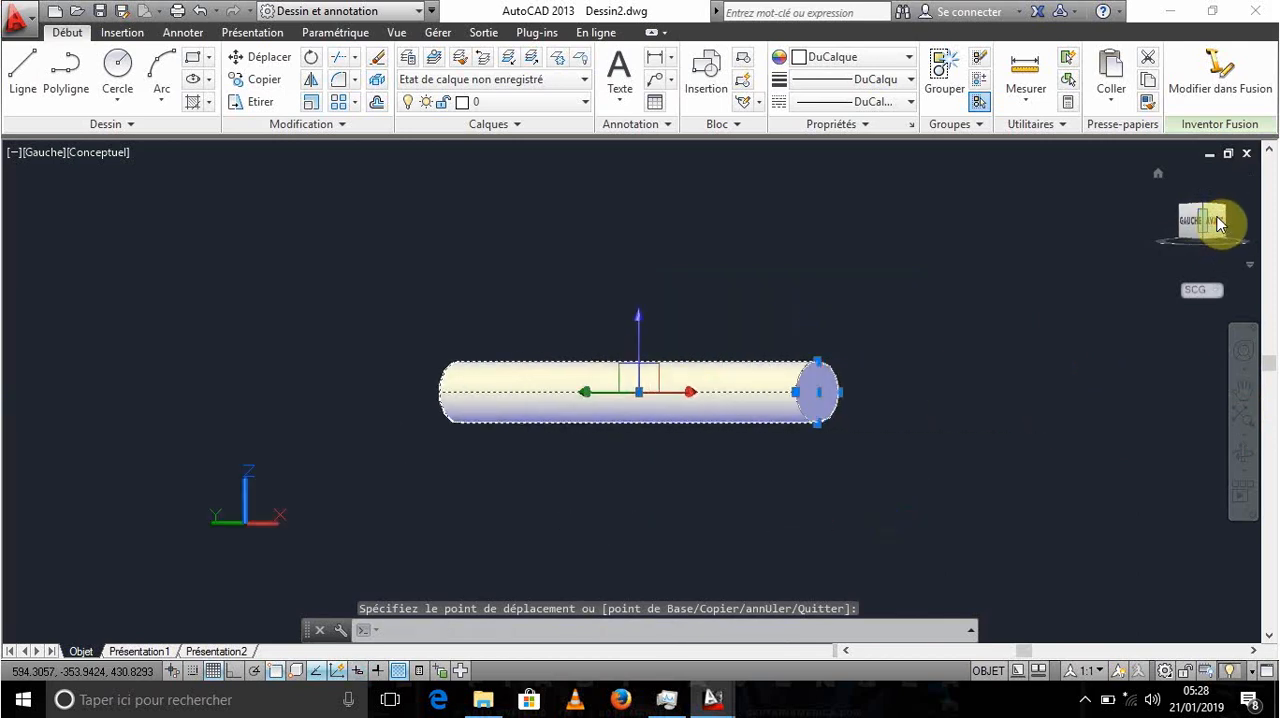
{"action": "key", "text": "Escape"}
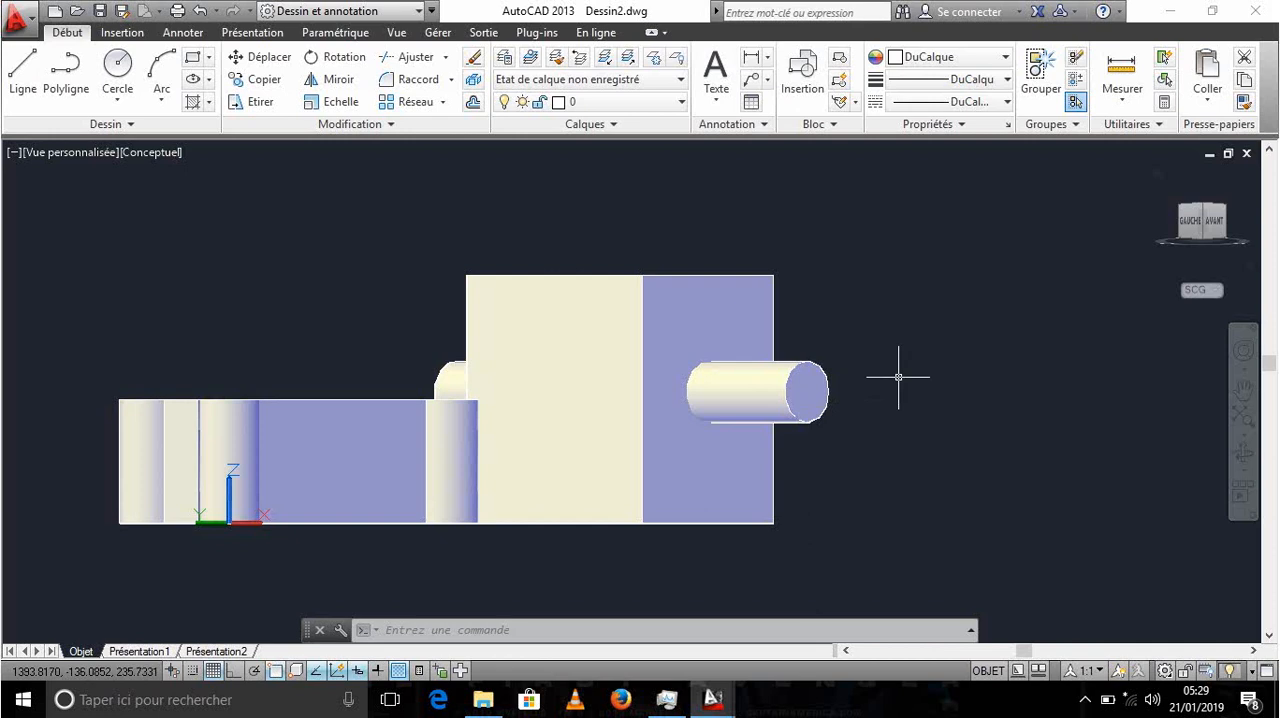
{"action": "left_click", "coordinate": [1165, 670]}
{"action": "type", "text": "SU"}
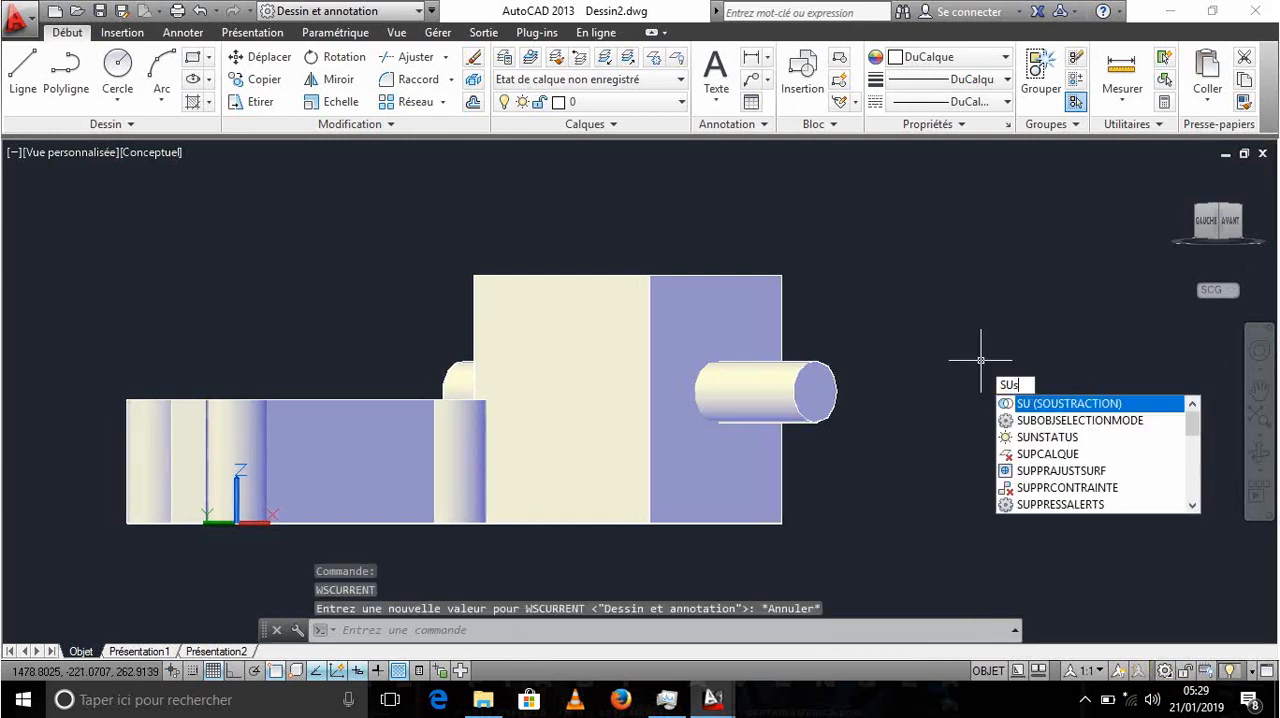
{"action": "type", "text": "s"}
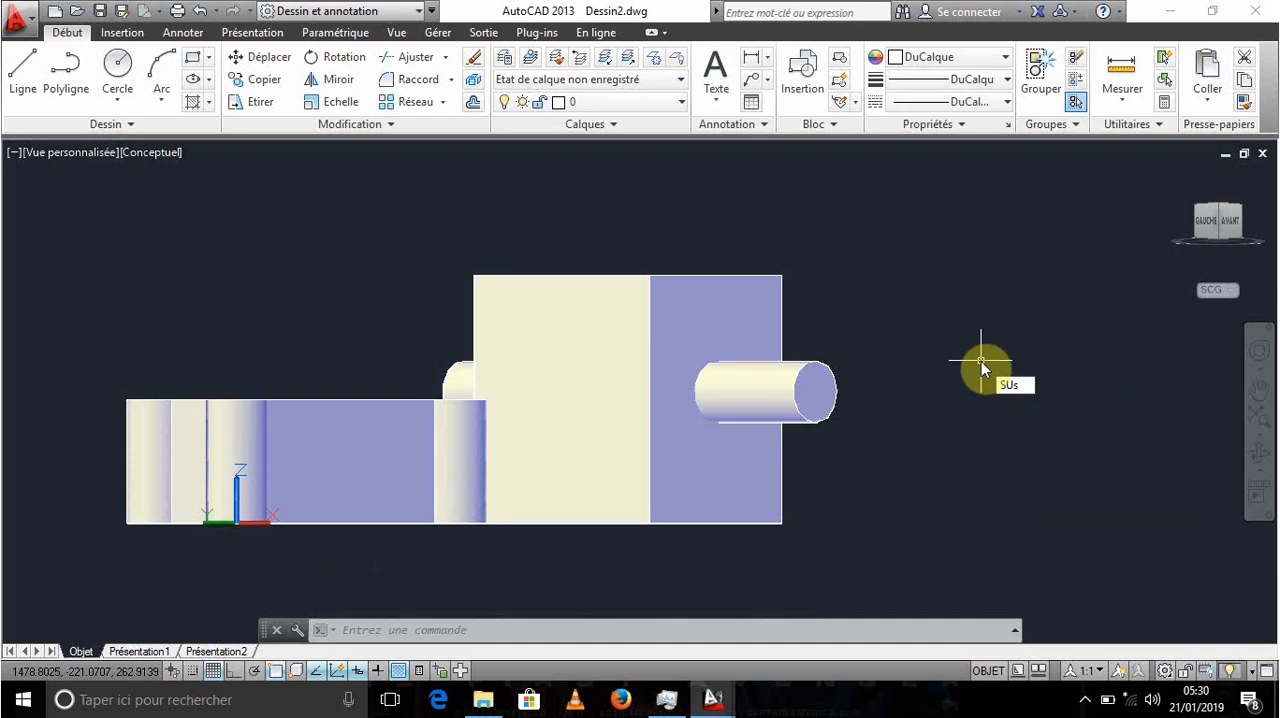
{"action": "key", "text": "BackSpace"}
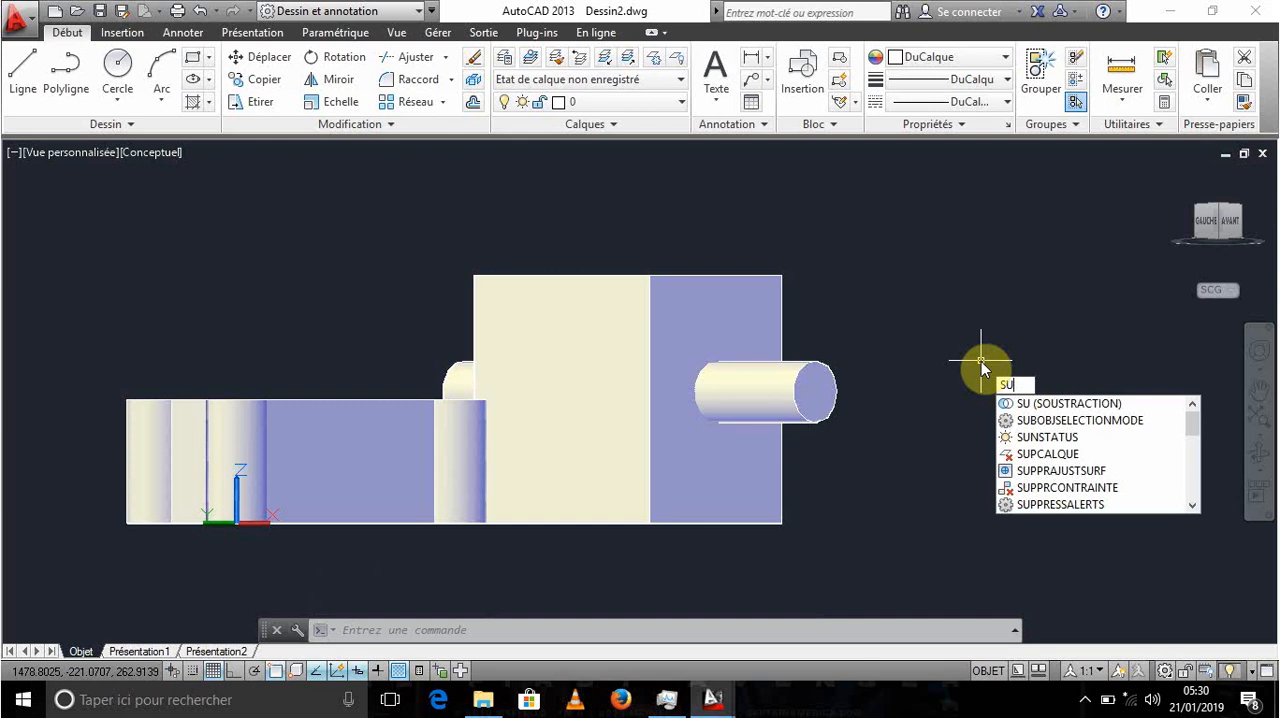
{"action": "type", "text": "\\"}
{"action": "key", "text": "Return"}
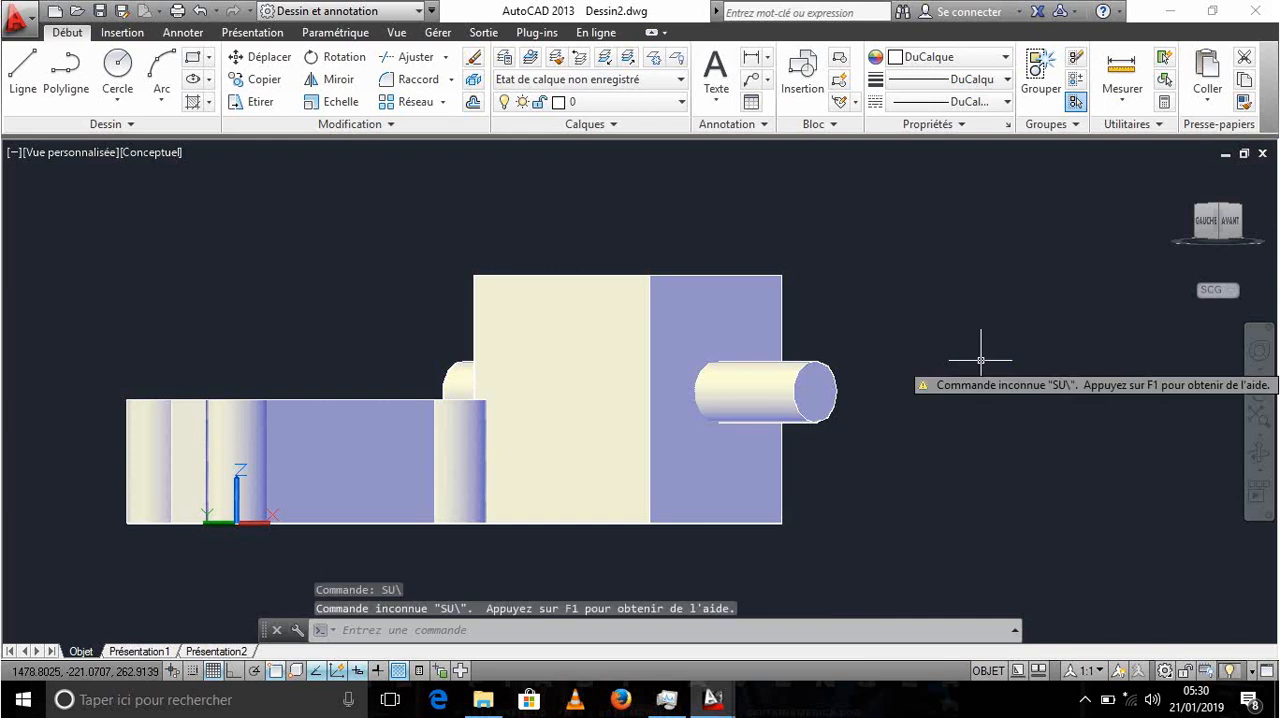
{"action": "key", "text": "Escape"}
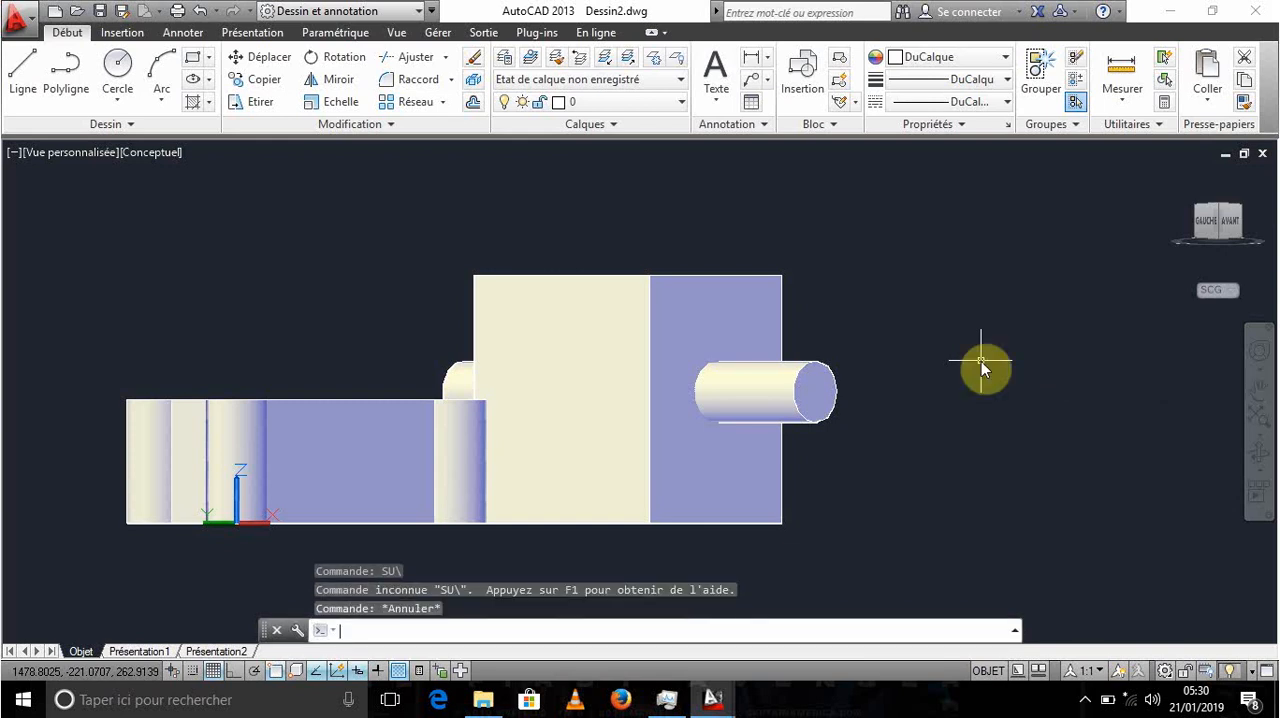
- Subtract the cylinder from the box to cut a round hole through it from front to back
{"action": "type", "text": "si"}
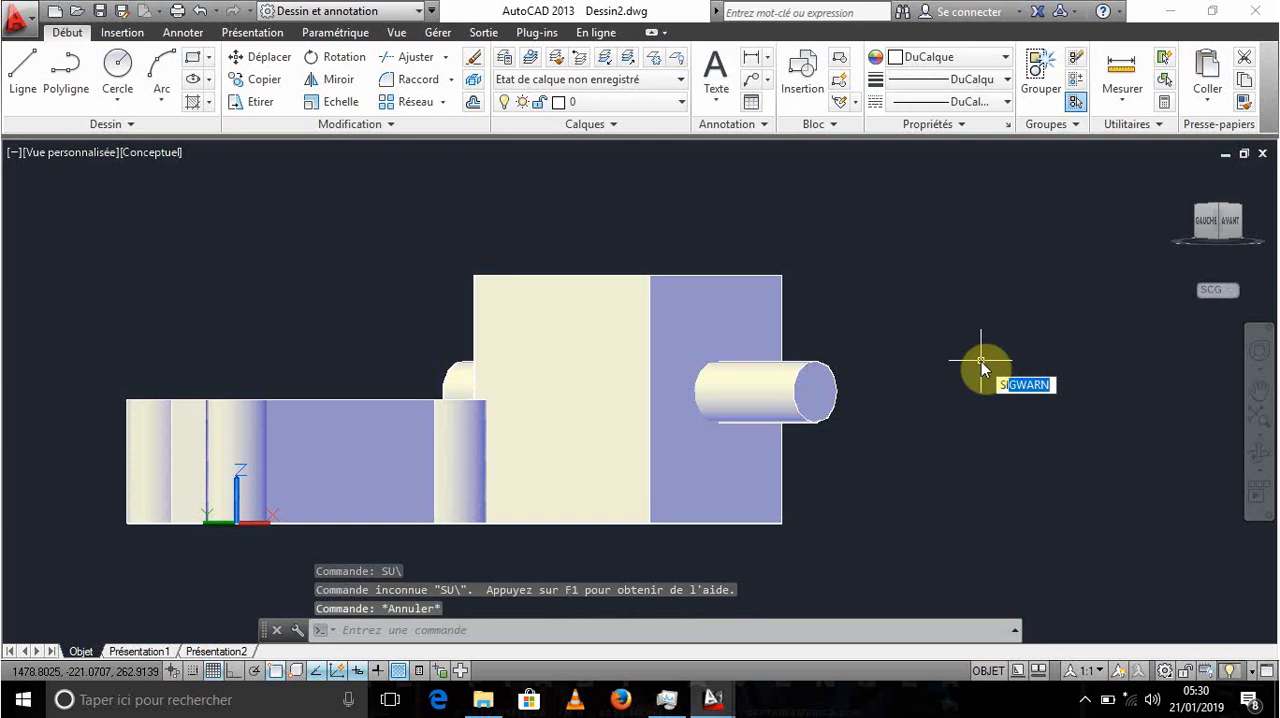
{"action": "type", "text": "lu"}
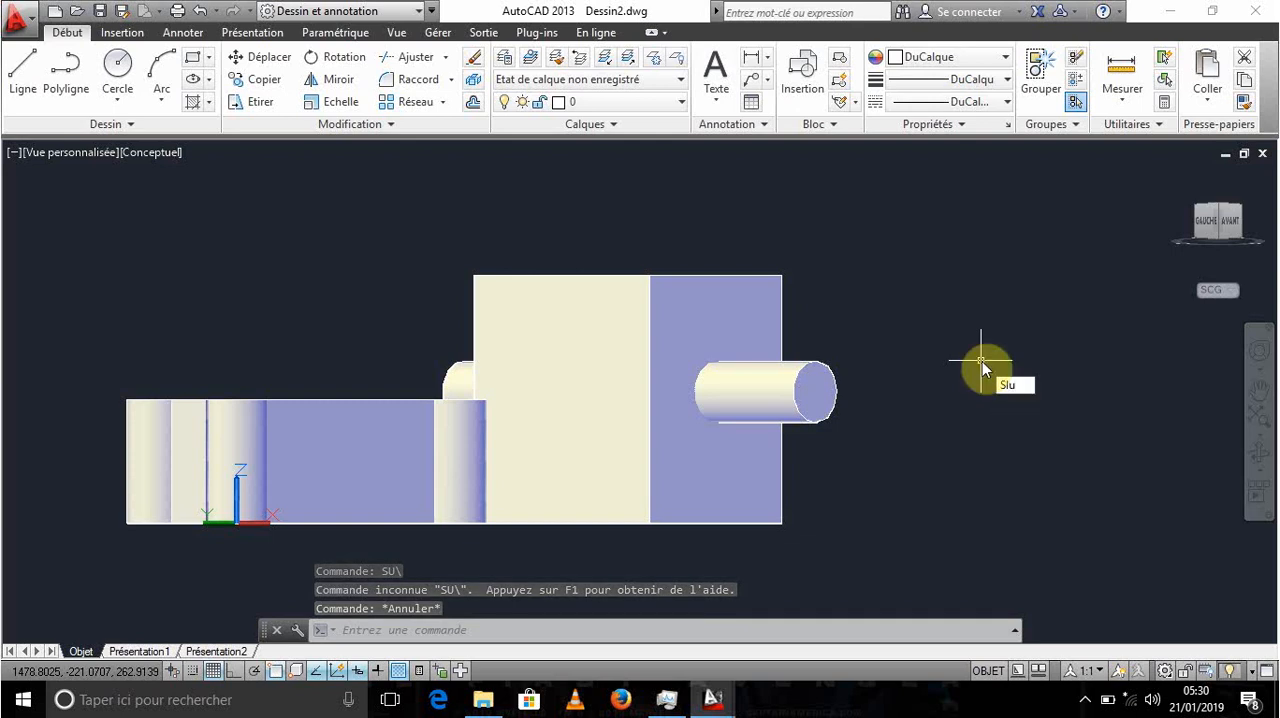
{"action": "key", "text": "BackSpace"}
{"action": "key", "text": "BackSpace"}
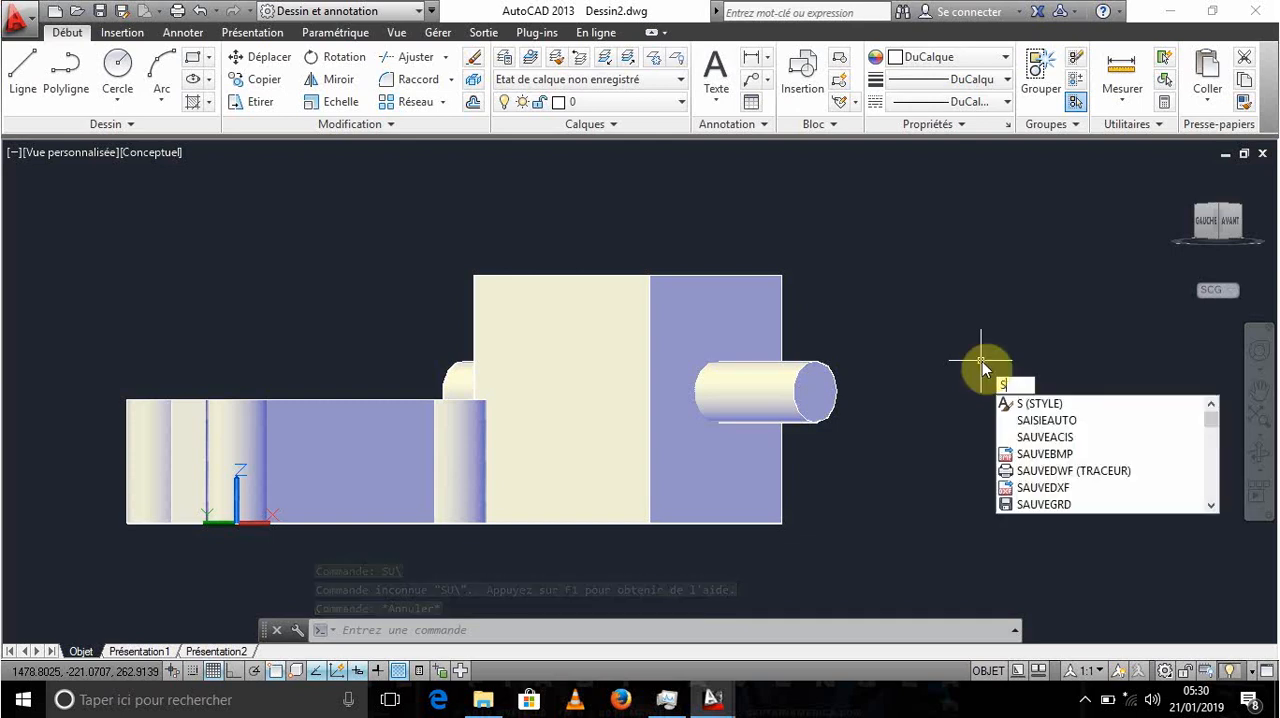
{"action": "type", "text": "u"}
{"action": "key", "text": "Return"}
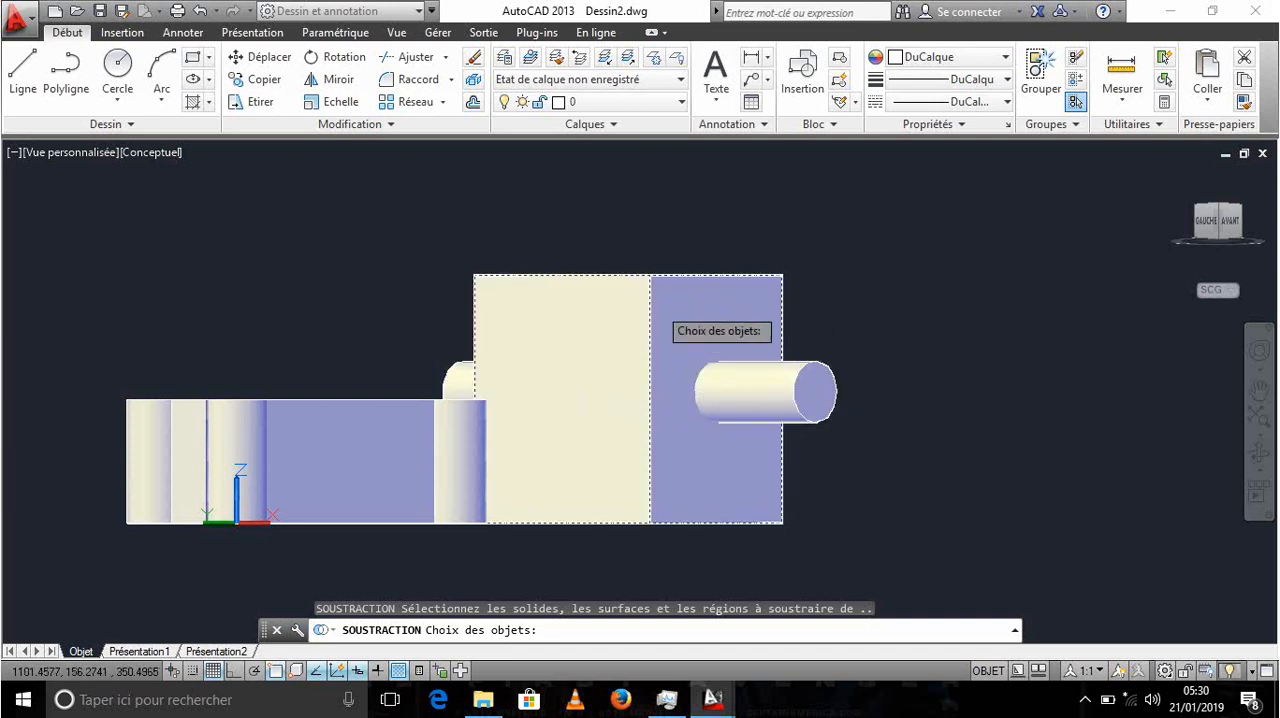
{"action": "left_click", "coordinate": [722, 395]}
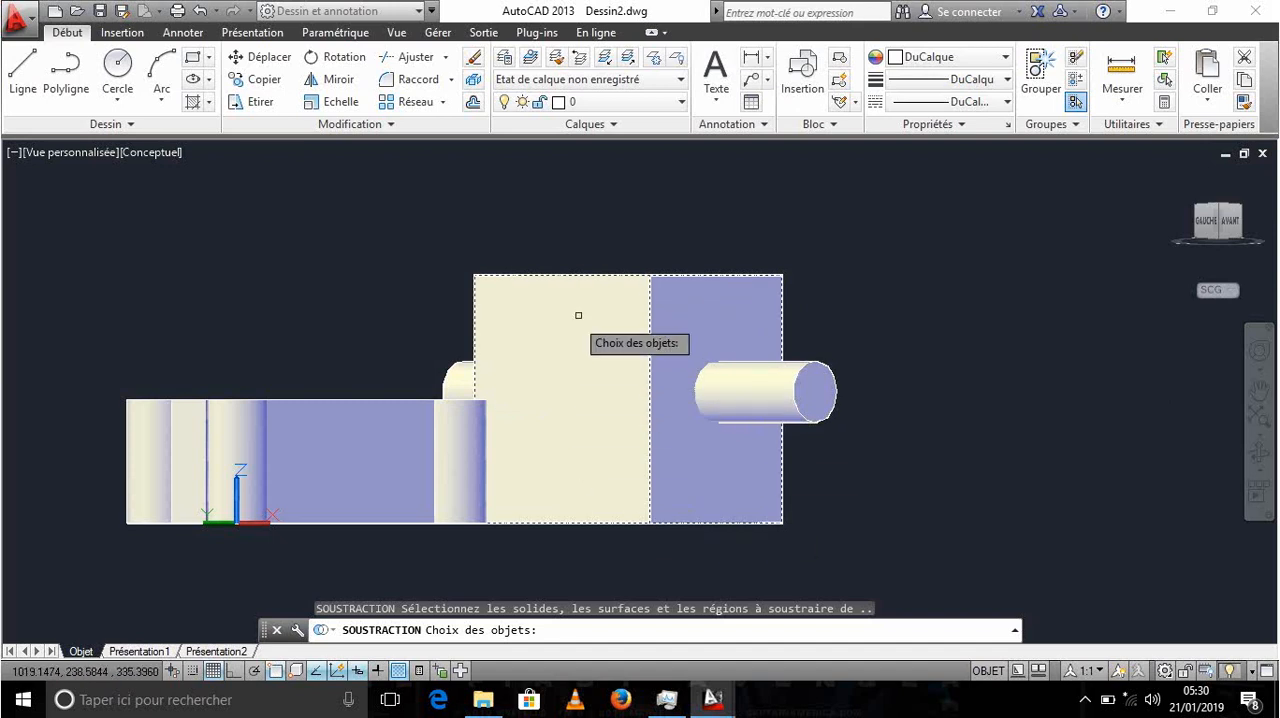
{"action": "left_click", "coordinate": [702, 287]}
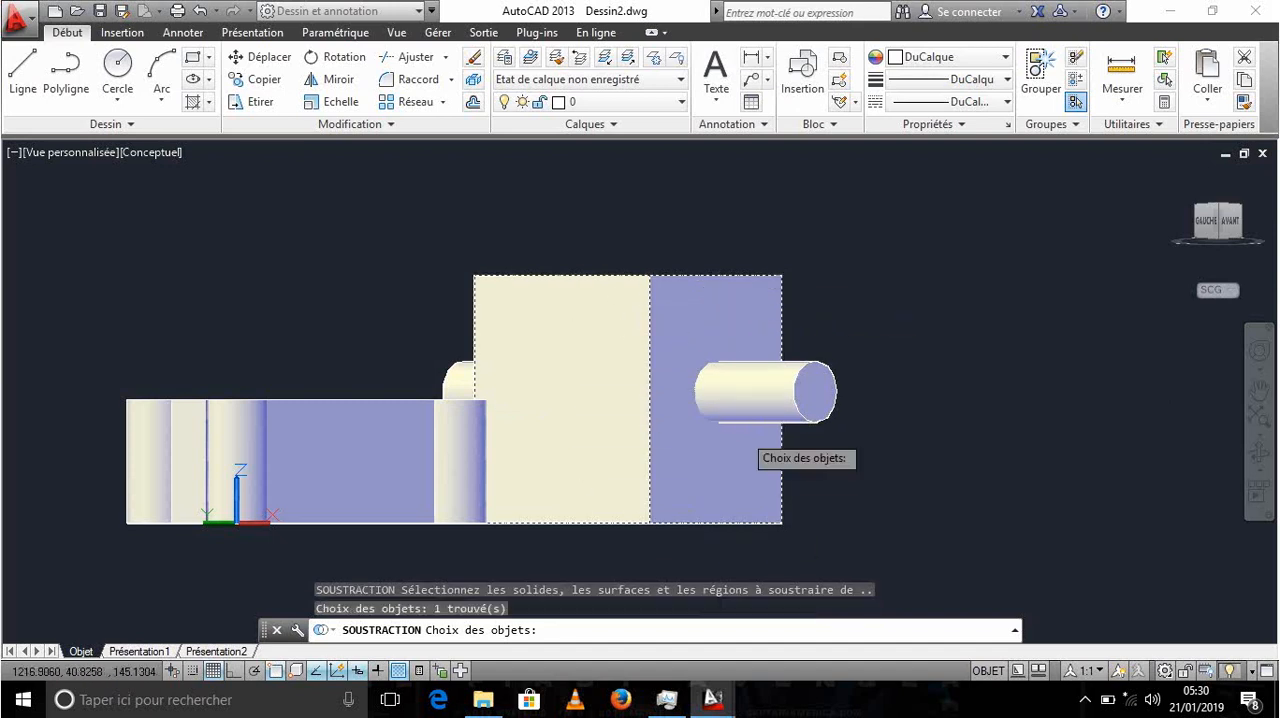
{"action": "key", "text": "Return"}
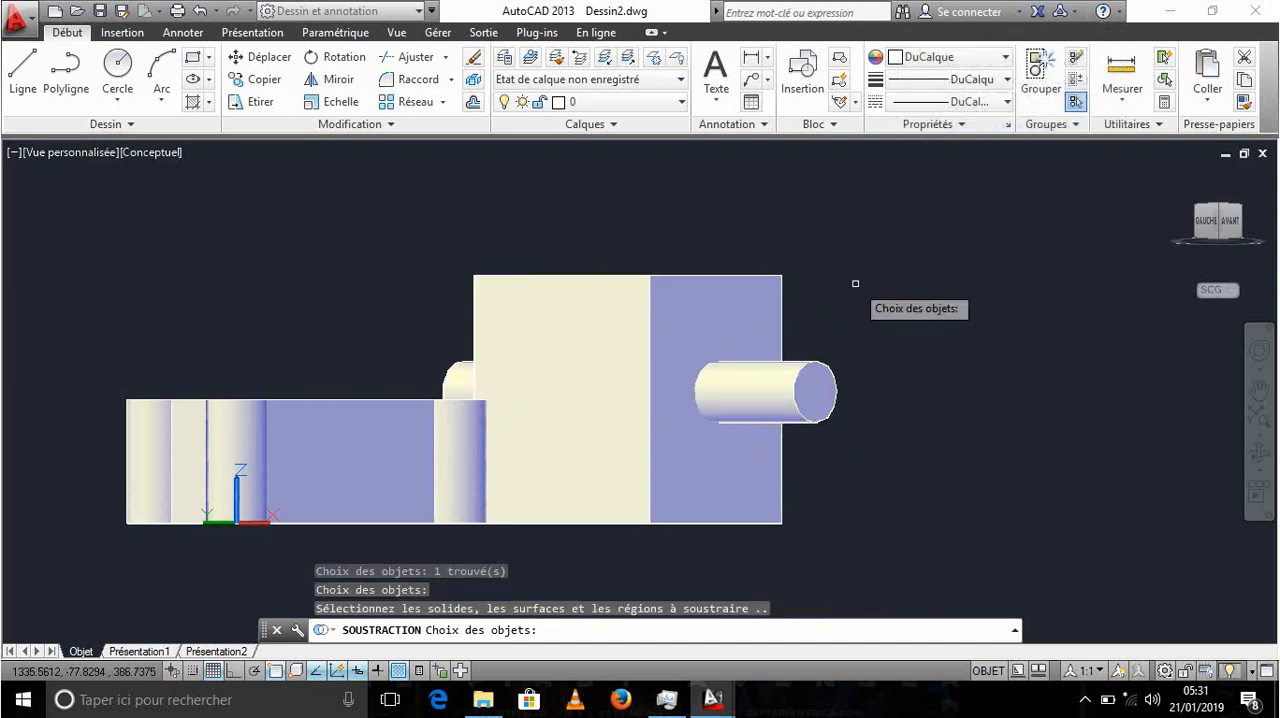
{"action": "left_click", "coordinate": [816, 397]}
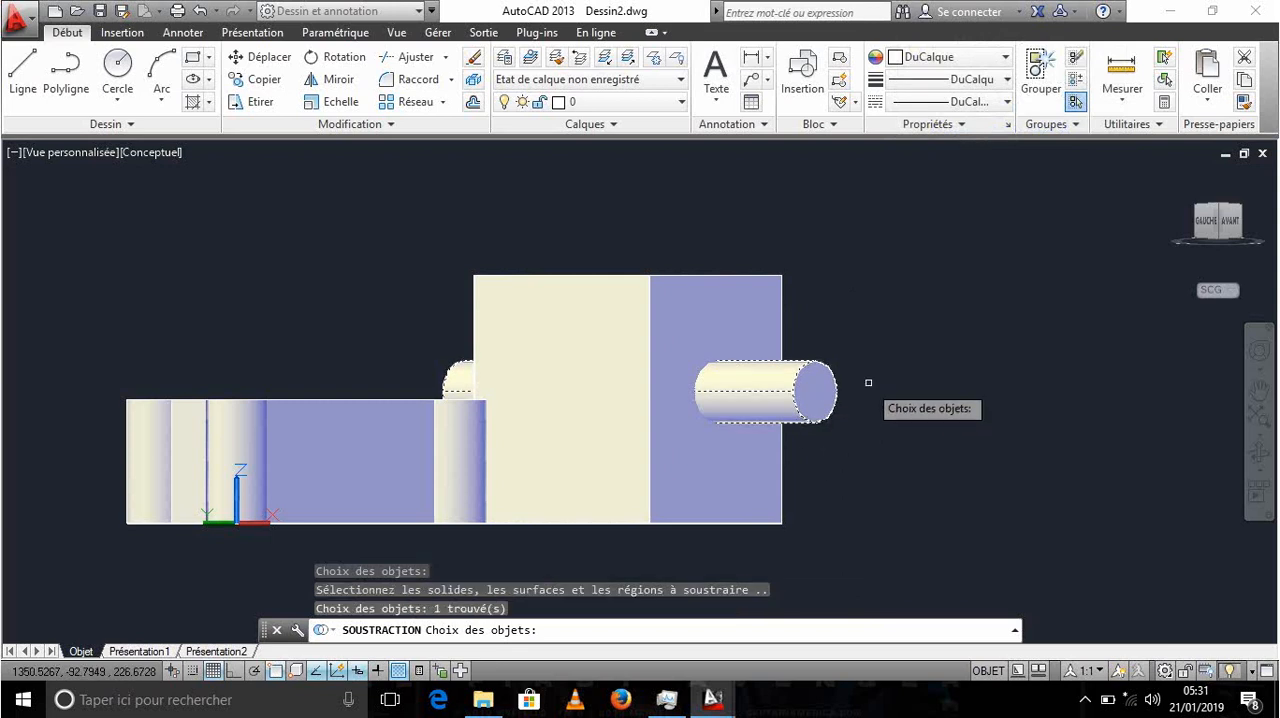
{"action": "right_click", "coordinate": [881, 374]}
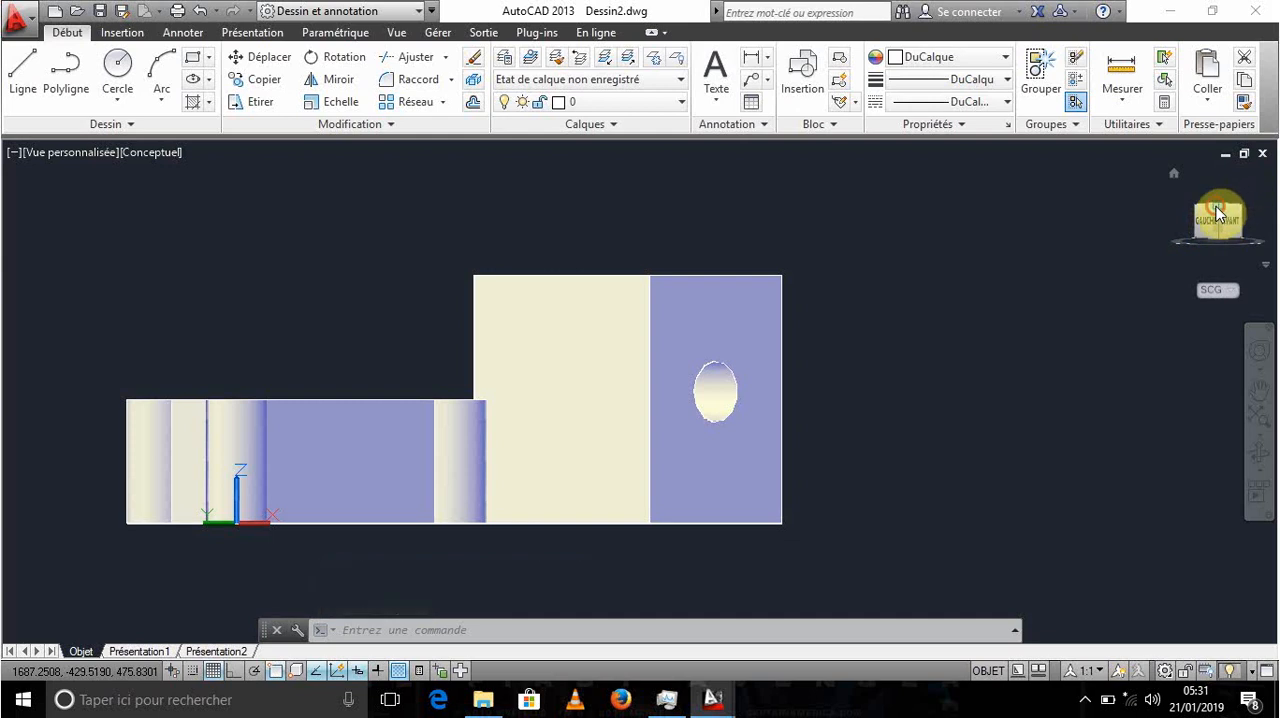
- Examine the pierced box and the extruded walls in 3D from several angles, ending with a view from the front and above
{"action": "left_click_drag", "start_coordinate": [1216, 206], "coordinate": [1040, 320]}
{"action": "scroll", "coordinate": [890, 220], "scroll_direction": "down", "scroll_amount": 1}
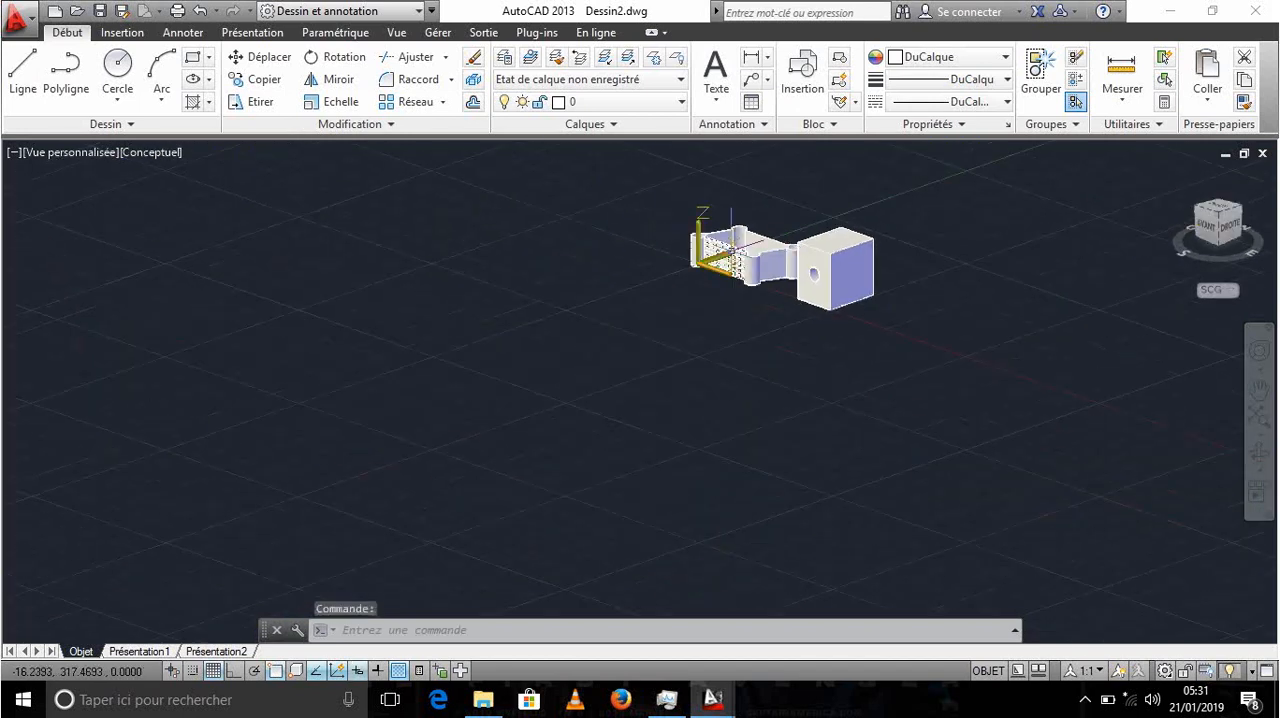
{"action": "scroll", "coordinate": [755, 248], "scroll_direction": "up", "scroll_amount": 2}
{"action": "middle_click_drag", "start_coordinate": [854, 292], "coordinate": [745, 360]}
{"action": "scroll", "coordinate": [746, 419], "scroll_direction": "down", "scroll_amount": 1}
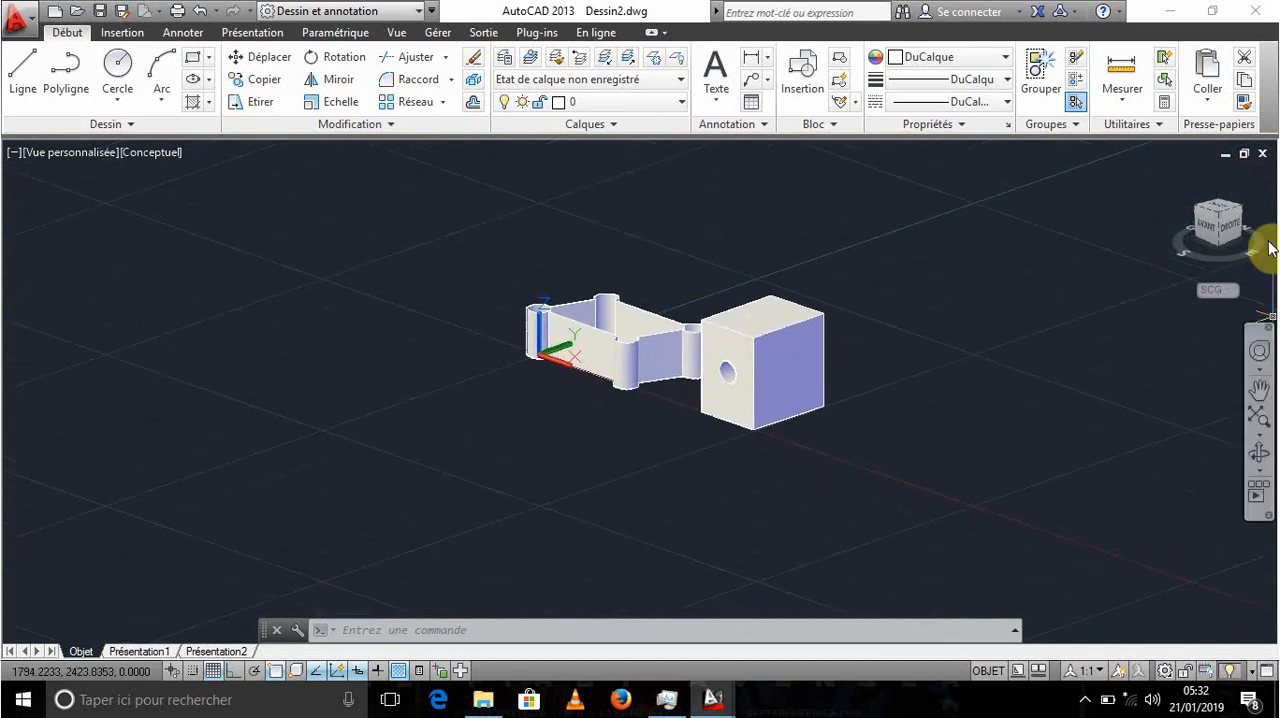
{"action": "left_click", "coordinate": [1197, 210]}
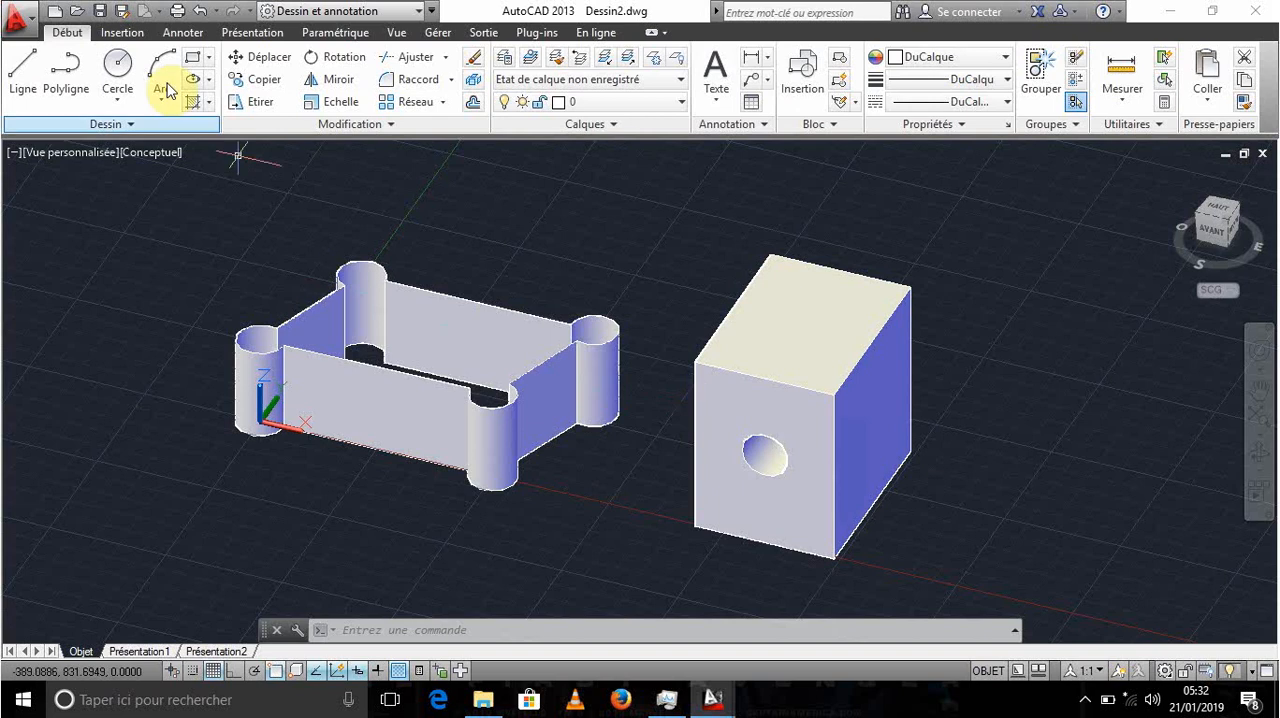
- Save the drawing as a DWG file named formation1 in the Documents folder
{"action": "left_click", "coordinate": [22, 20]}
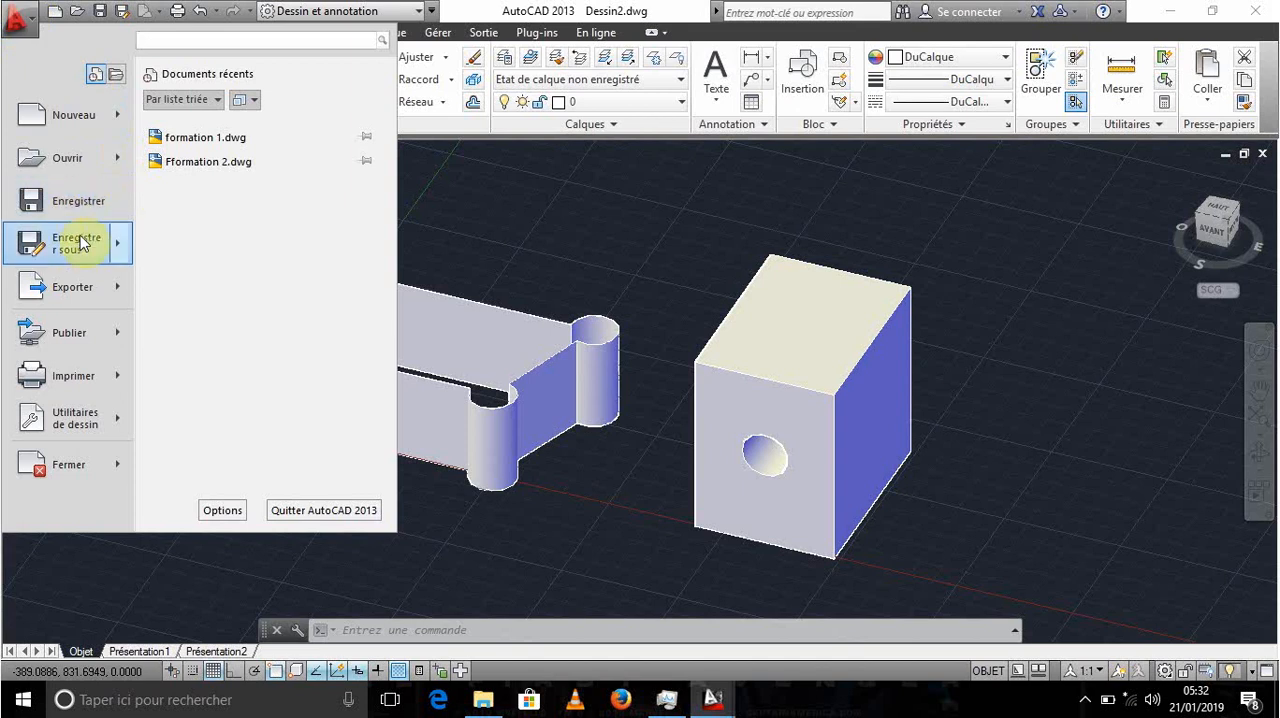
{"action": "mouse_move", "coordinate": [52, 246]}
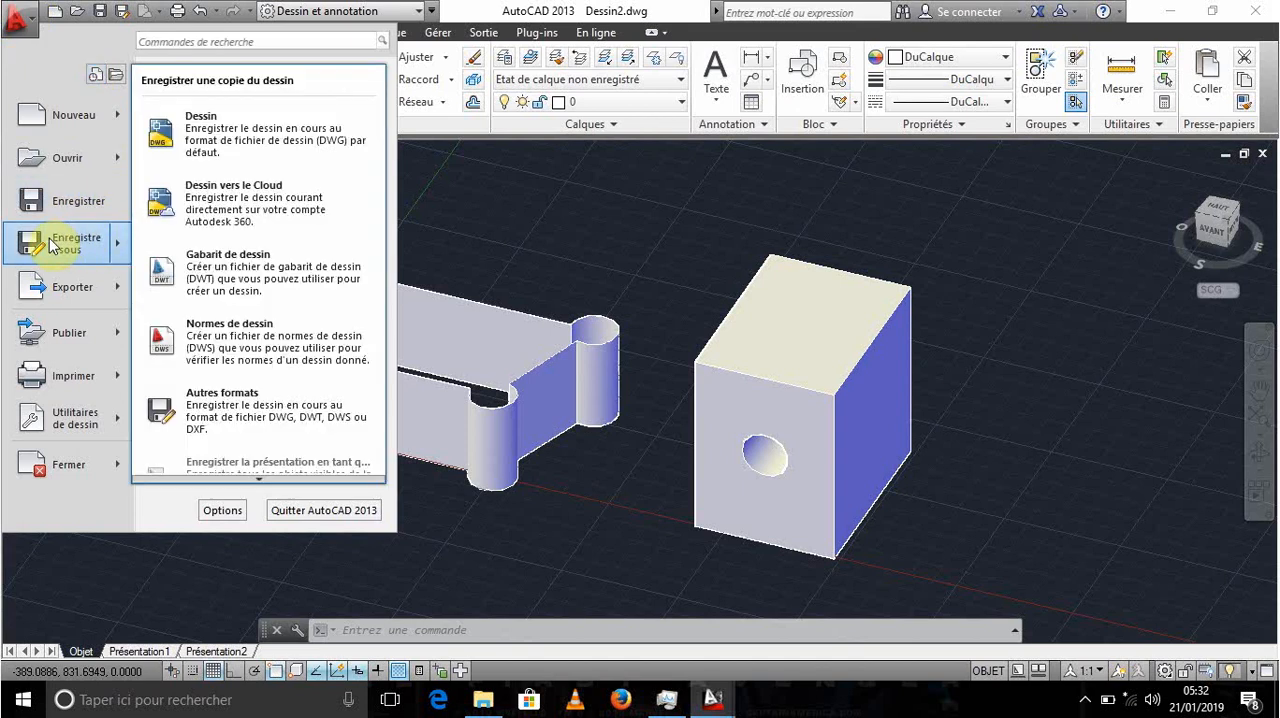
{"action": "left_click", "coordinate": [220, 140]}
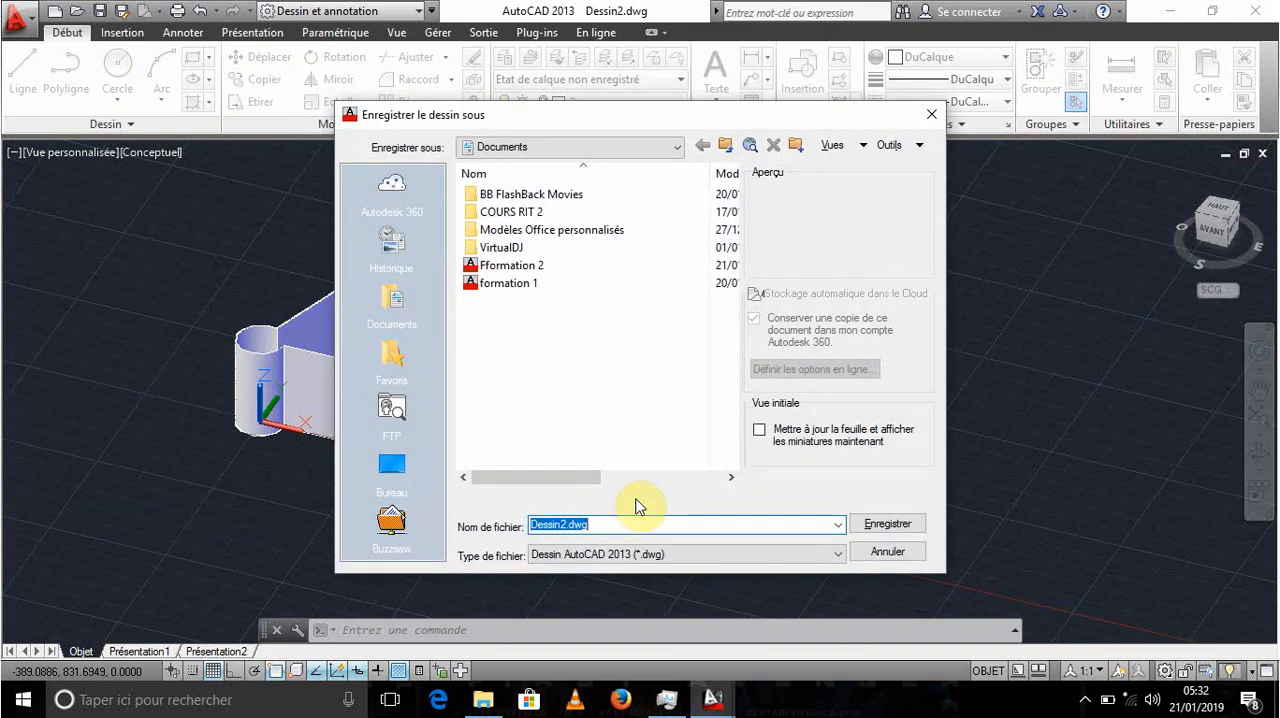
{"action": "type", "text": "fo"}
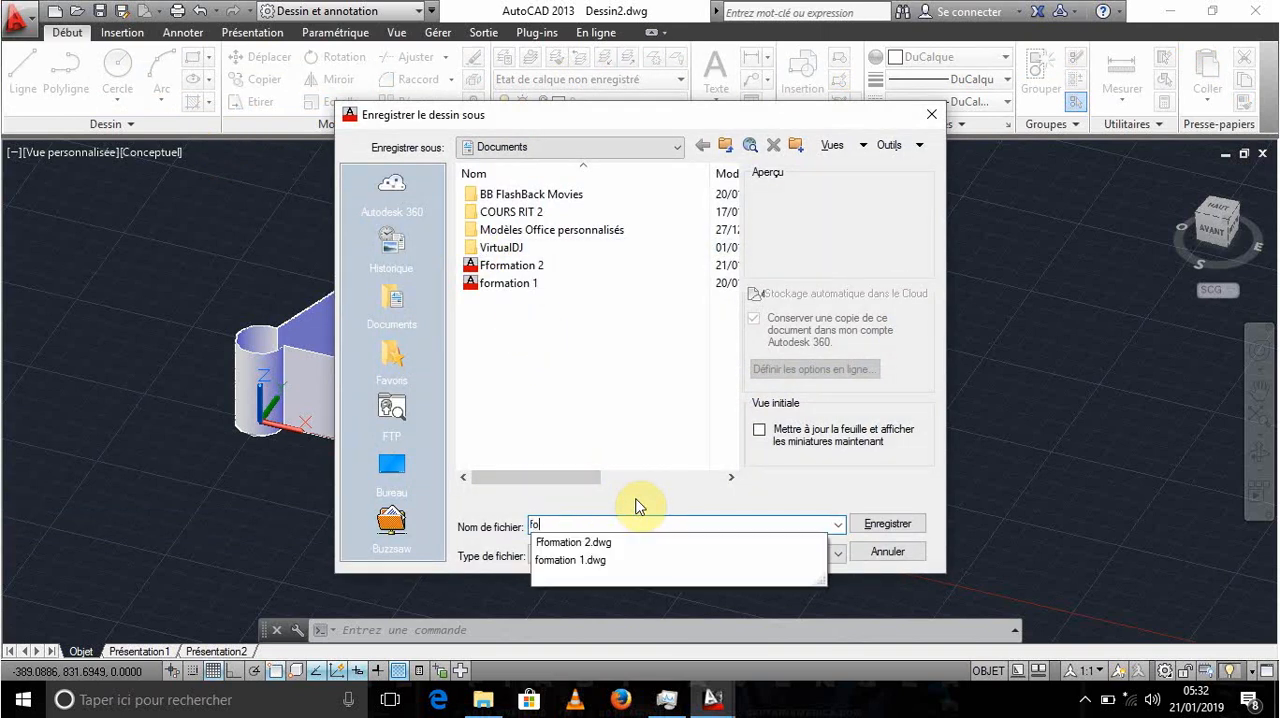
{"action": "type", "text": "rmatiom1"}
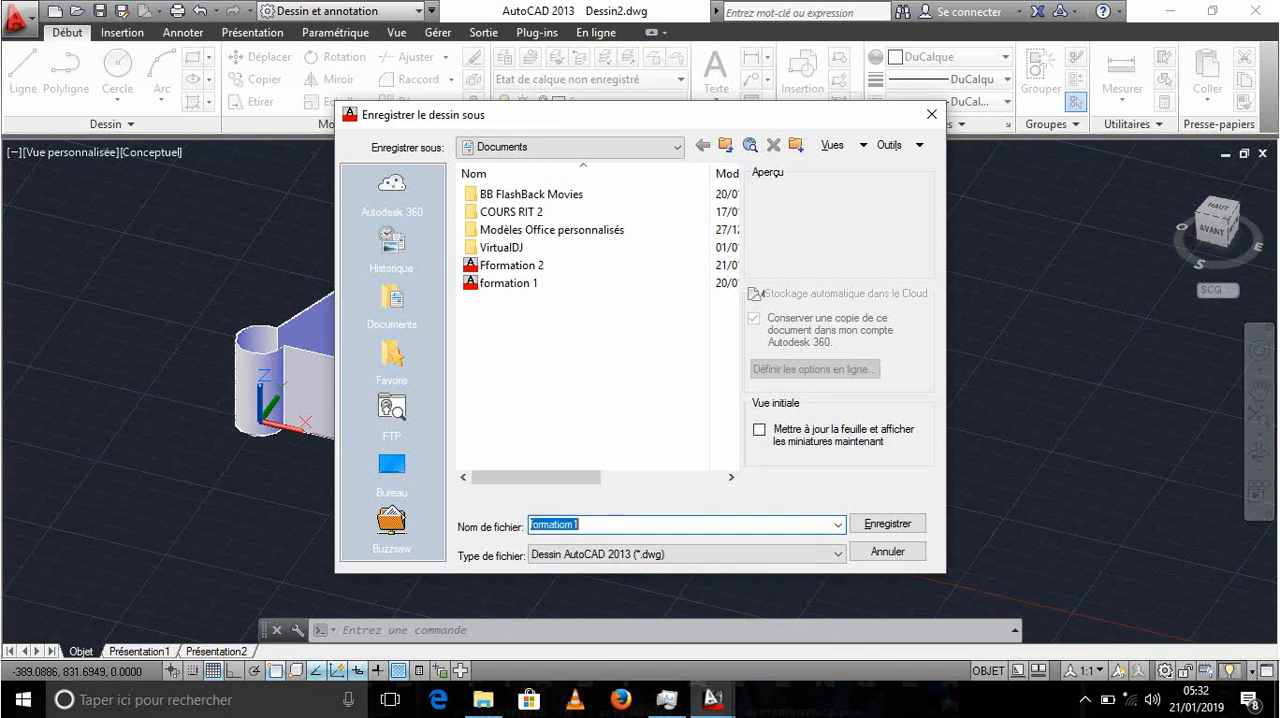
{"action": "key", "text": "Return"}
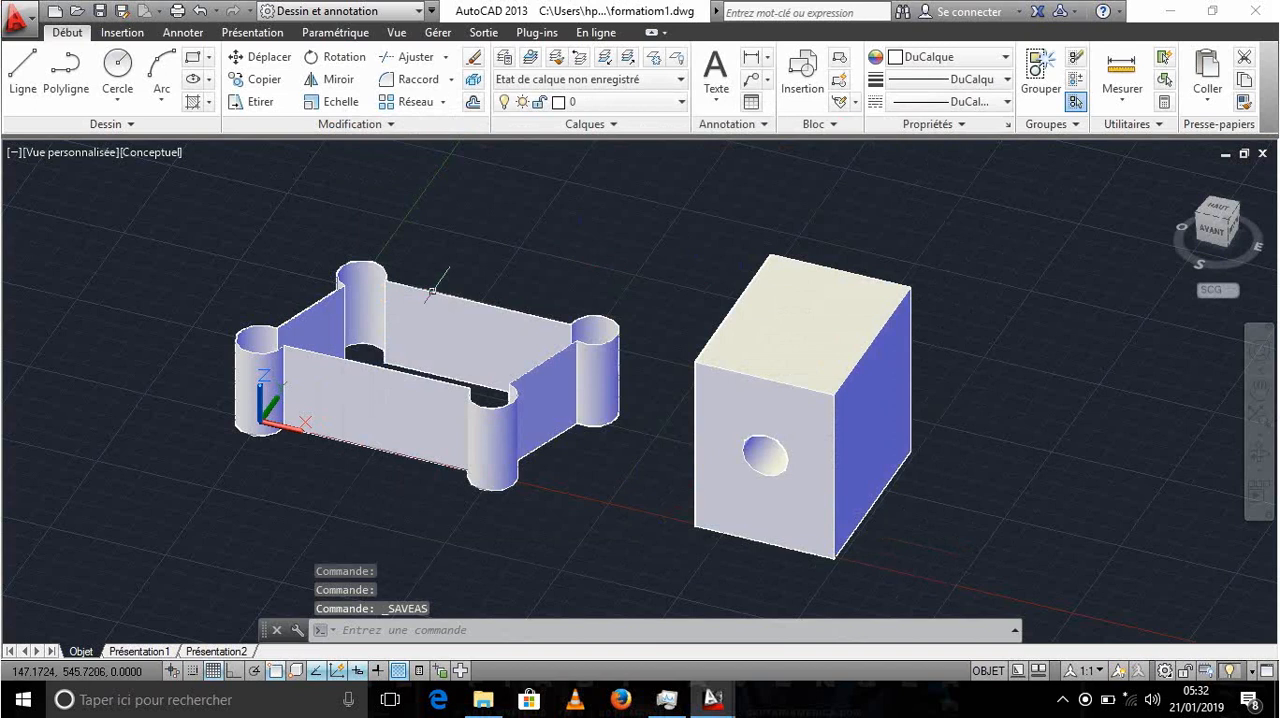